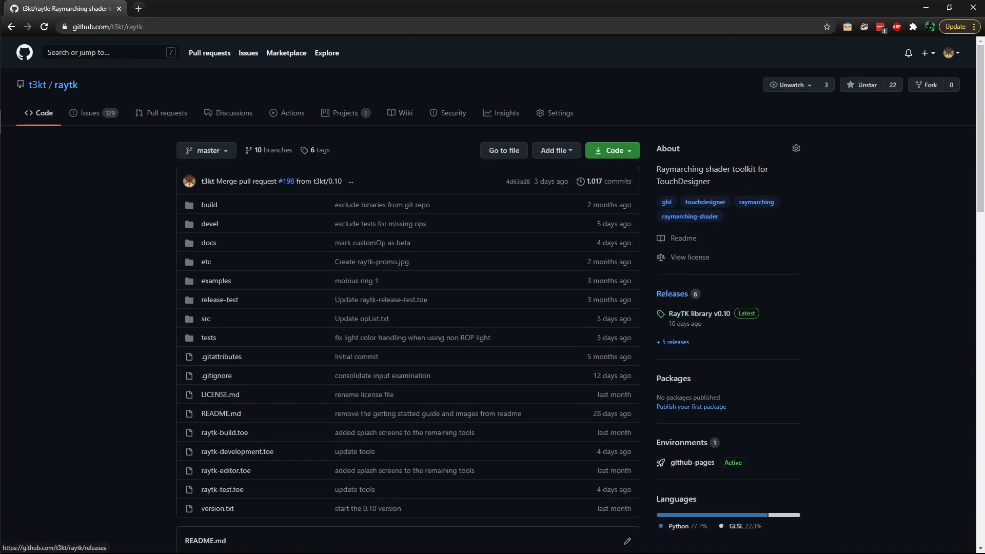
# - Open the raytk repository's Releases page and look through the v0.10 release notes and assets for RayTK-0.10.tox
pyautogui.click(672, 293)
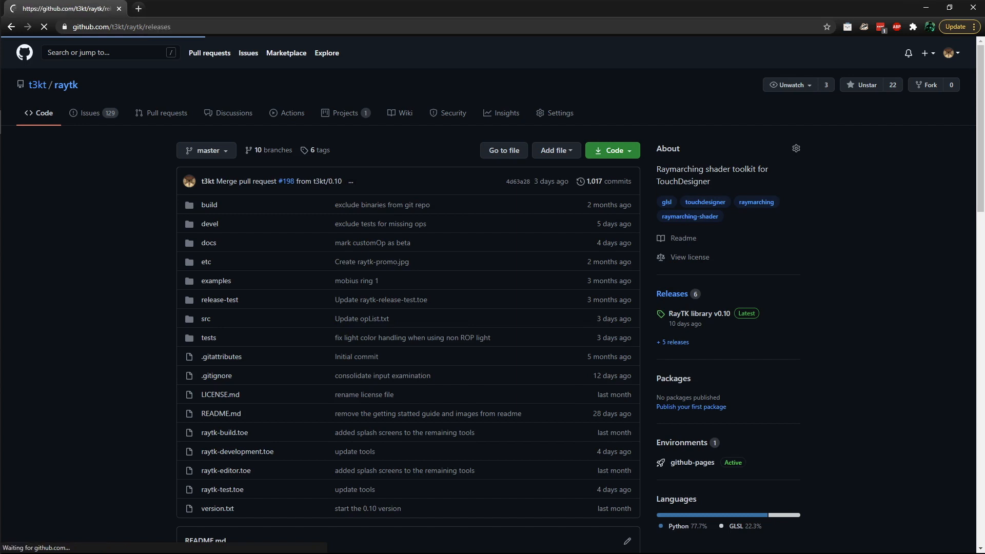
pyautogui.rightClick(154, 290)
pyautogui.click(170, 301)
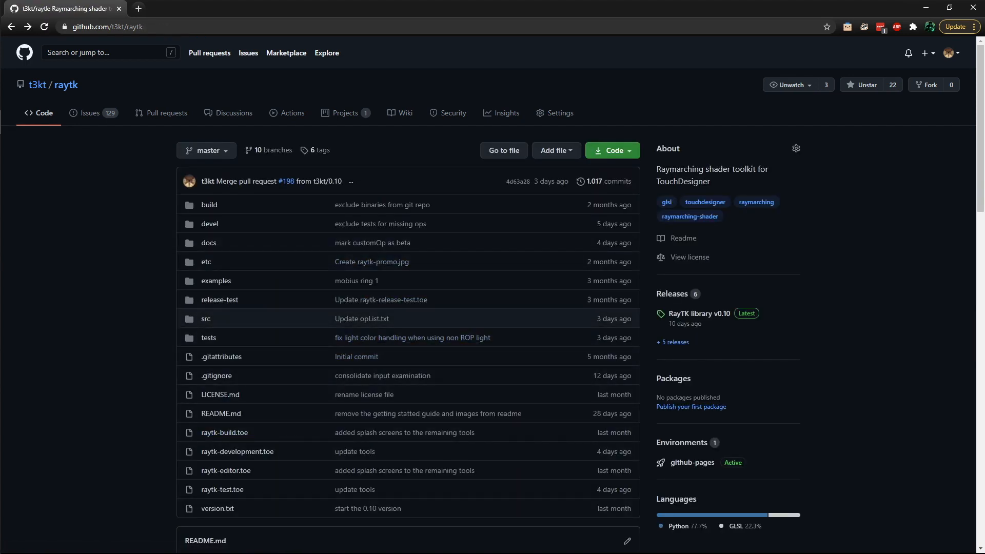
pyautogui.rightClick(99, 275)
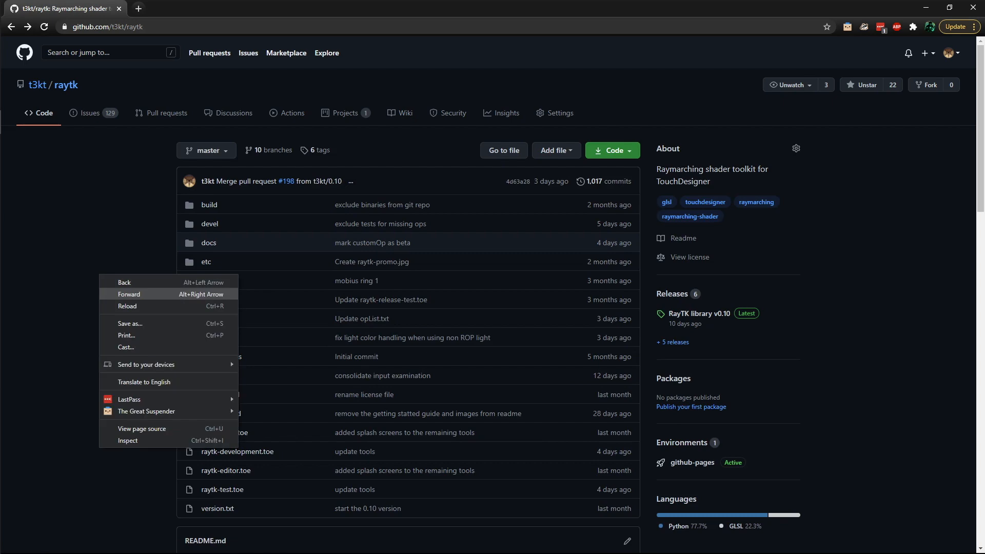
pyautogui.click(128, 294)
pyautogui.scroll(-5, 128, 294)
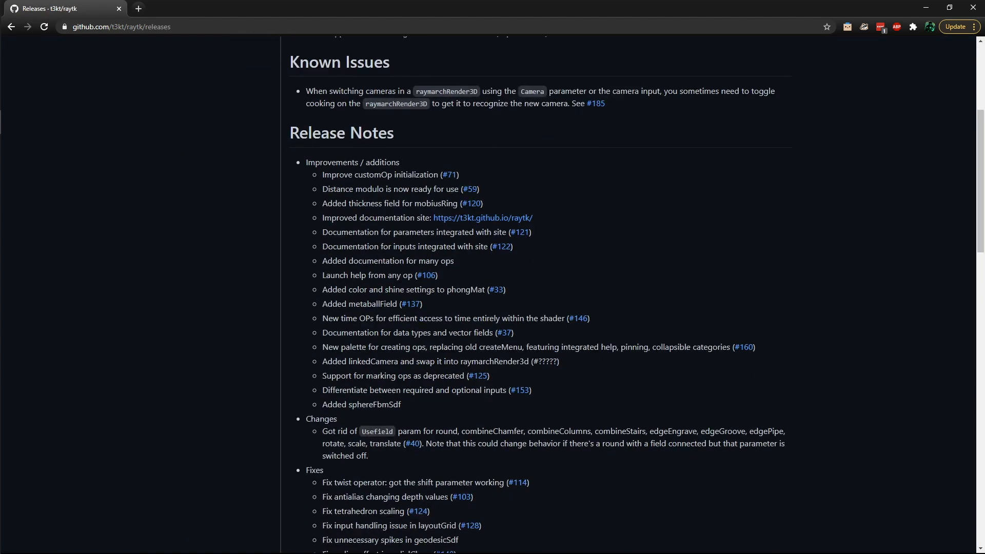
pyautogui.scroll(-10, 513, 297)
pyautogui.scroll(3, 513, 297)
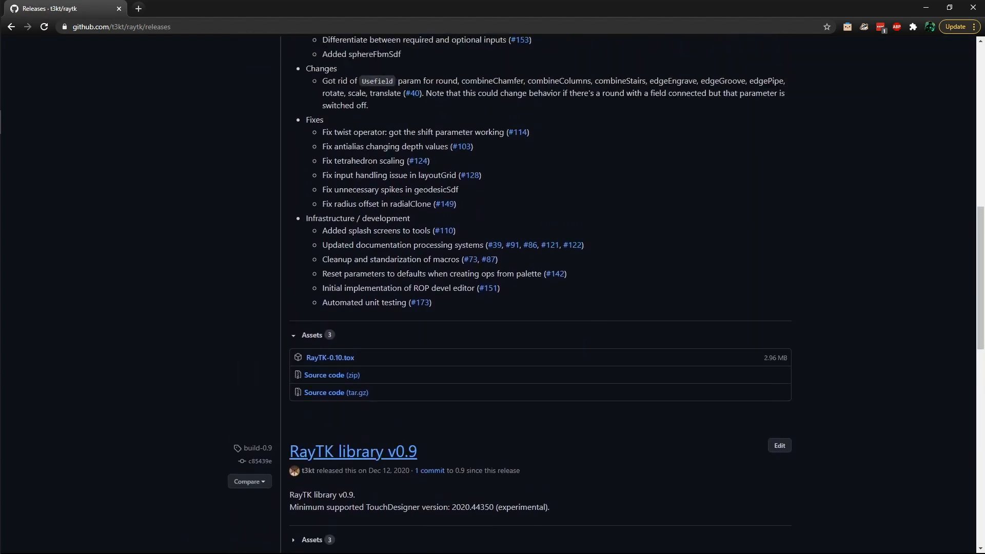
pyautogui.scroll(2, 329, 430)
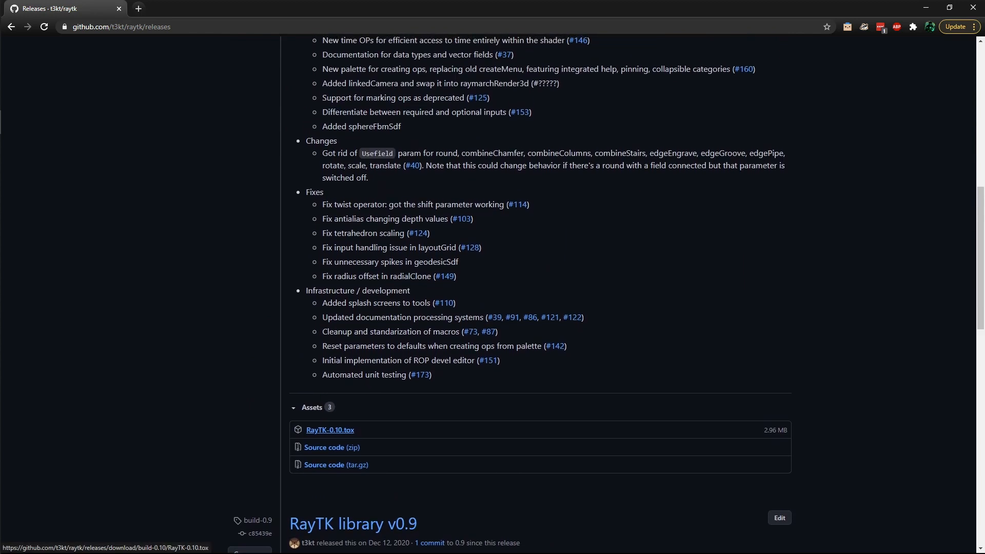
# - Switch to TouchDesigner and load RayTK-0.10.tox into the project1 network
pyautogui.hotkey('alt', 'Tab')
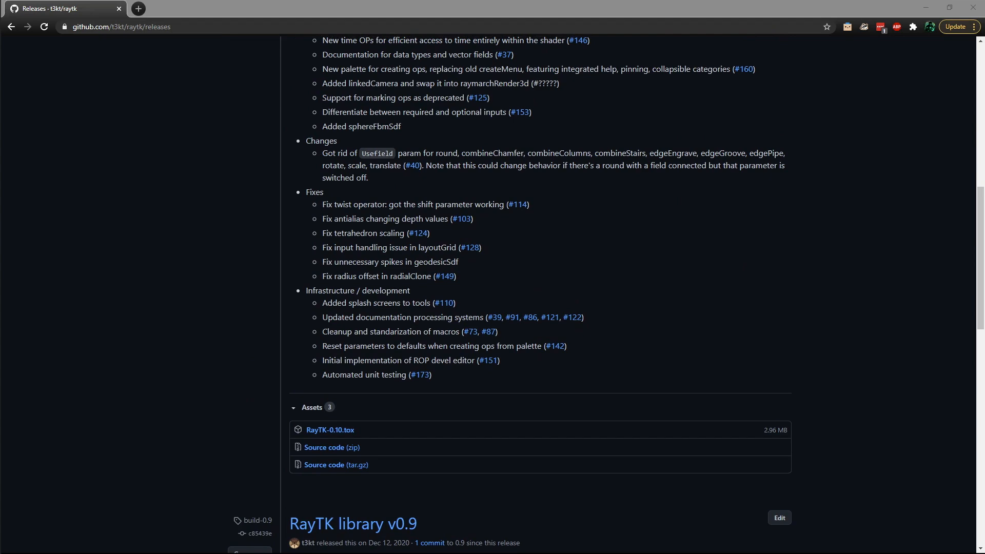
pyautogui.hotkey('alt', 'Tab')
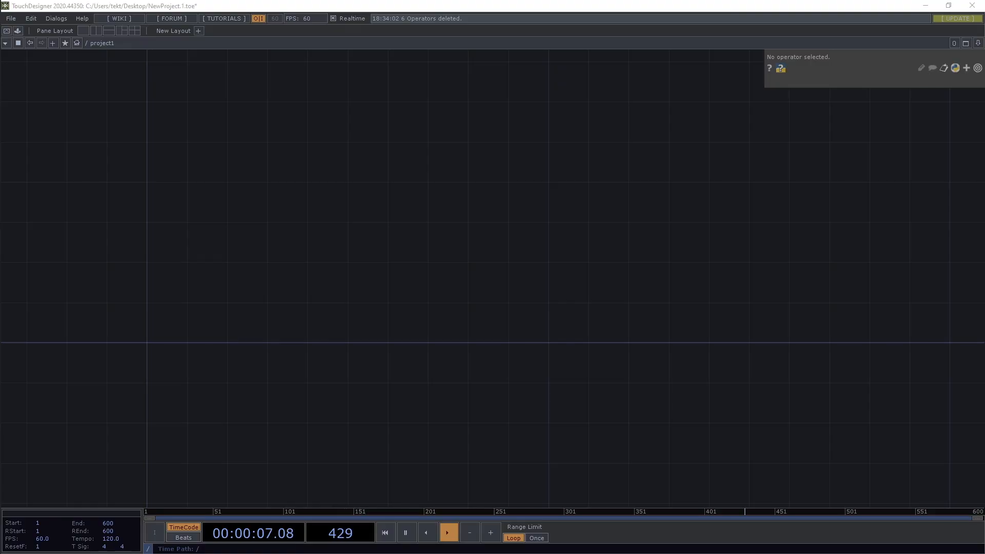
pyautogui.moveTo(154, 179); pyautogui.dragTo(331, 214)
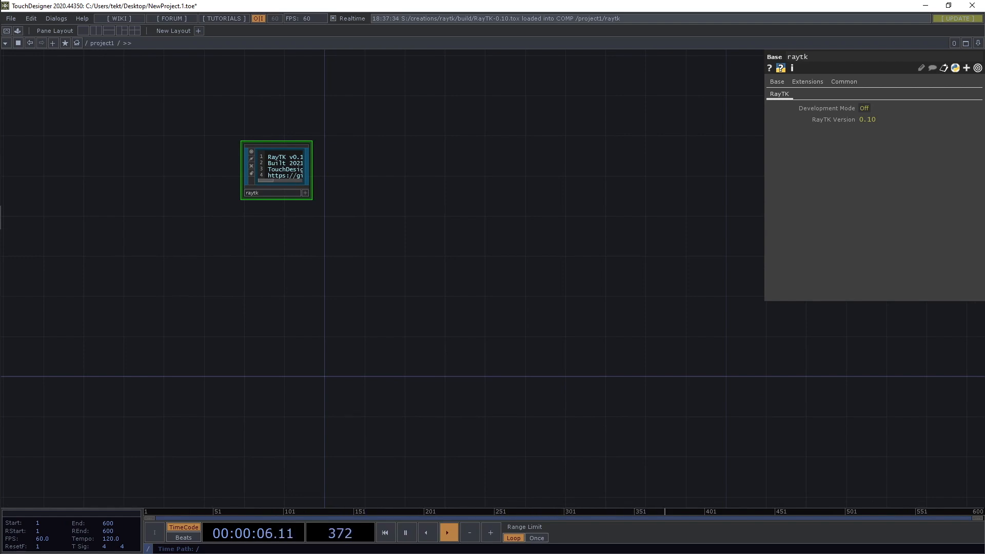
# - Add a generalizedPolyhedronSdf operator from the RayTK Palette and place it below the raytk component
pyautogui.hotkey('alt', 'r')
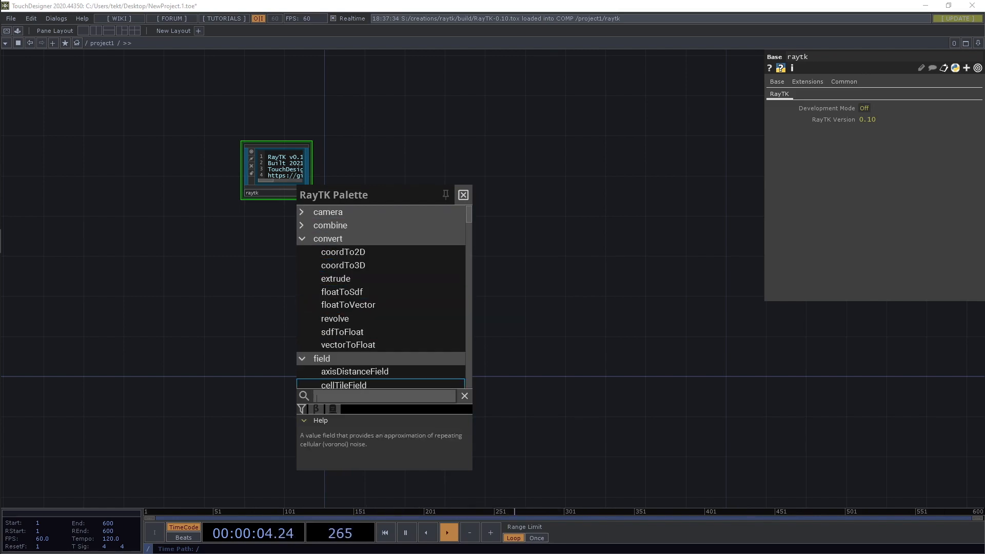
pyautogui.write('poly')
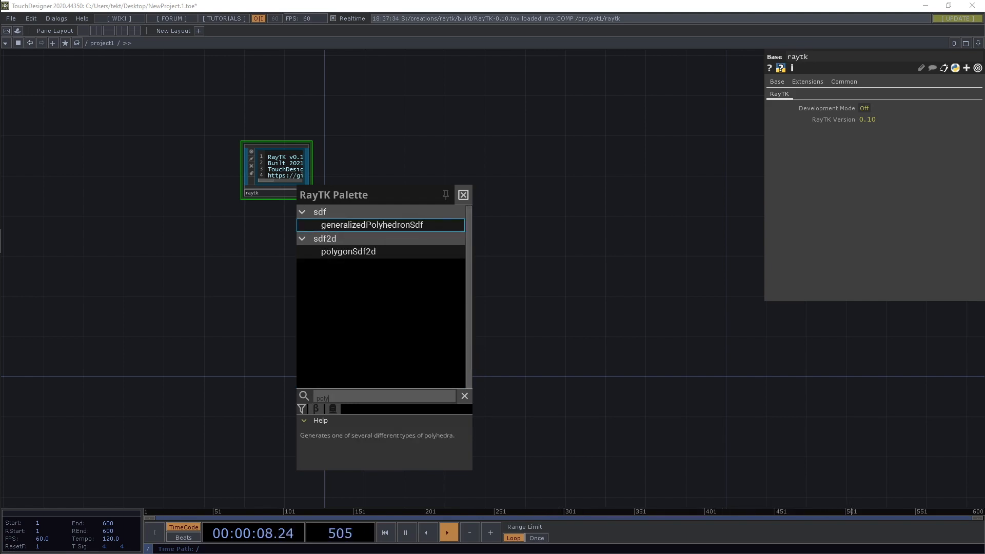
pyautogui.press('Return')
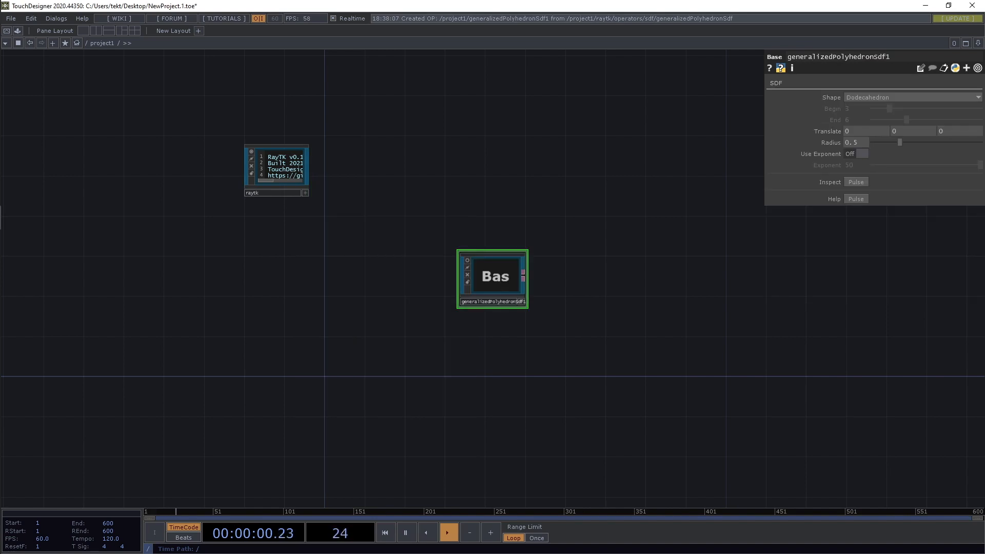
pyautogui.click(297, 331)
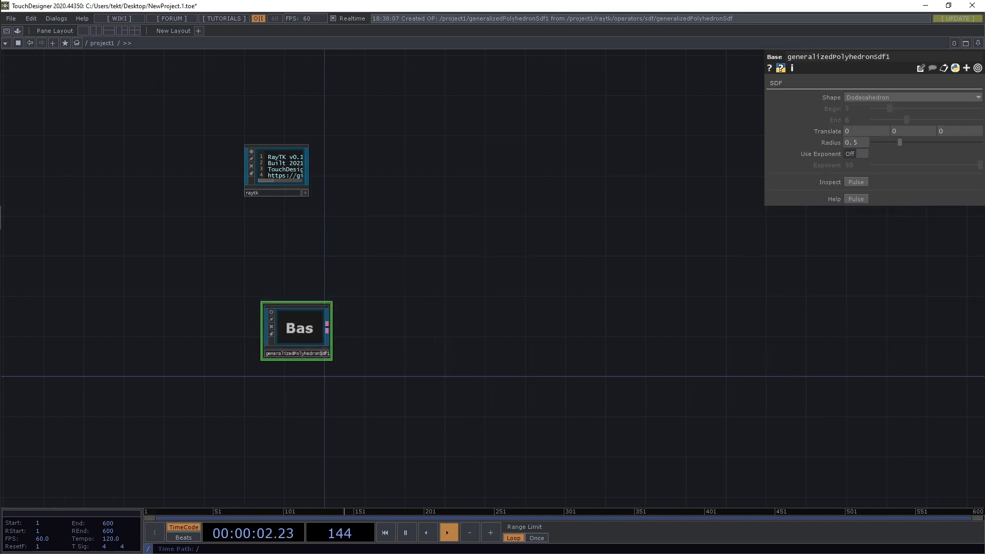
pyautogui.moveTo(327, 327); pyautogui.dragTo(507, 290)
pyautogui.press('Tab')
pyautogui.press('Escape')
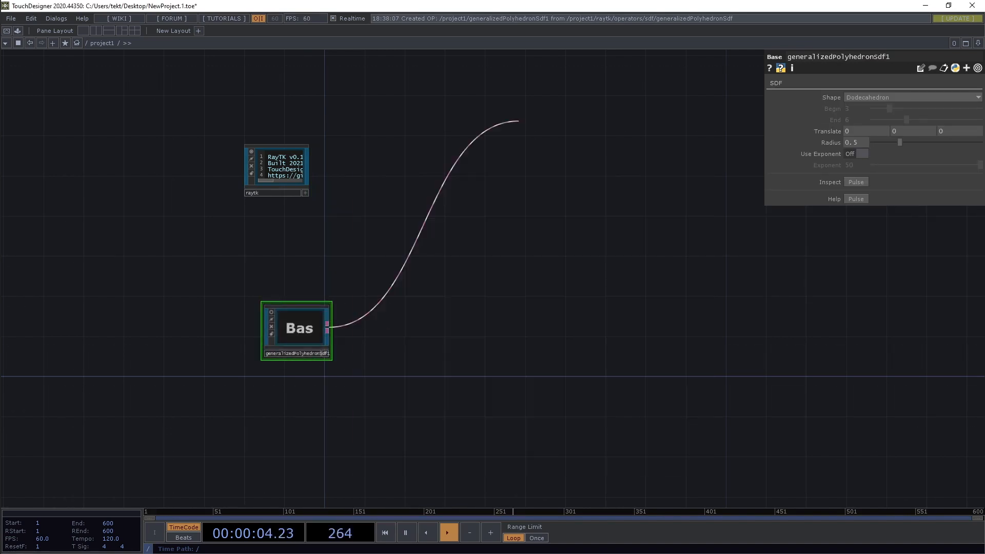
pyautogui.press('Escape')
# - Add a raymarchRender3D operator from the RayTK Palette and connect the polyhedron SDF's output to its first input
pyautogui.hotkey('alt', 'r')
pyautogui.write('ra')
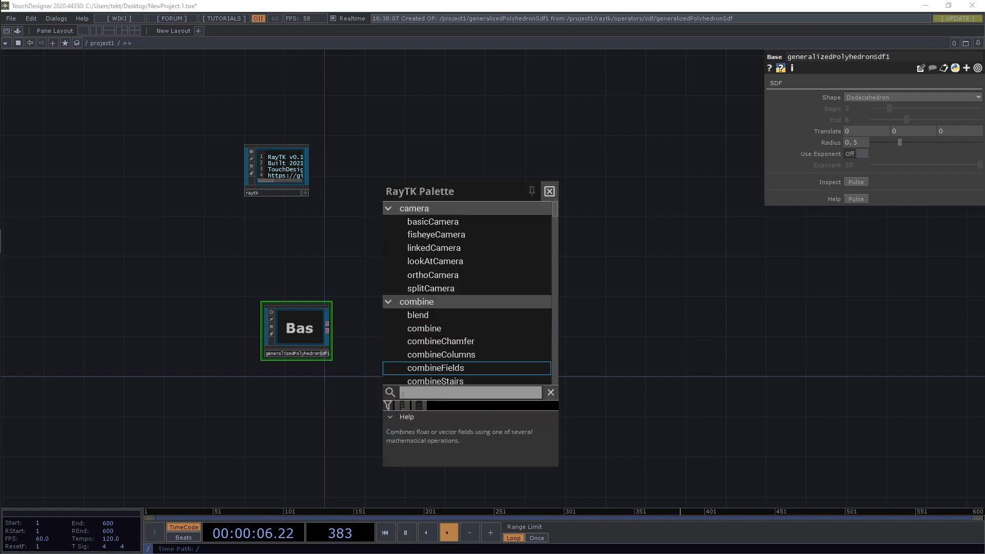
pyautogui.write('y')
pyautogui.press('Return')
pyautogui.press('Down')
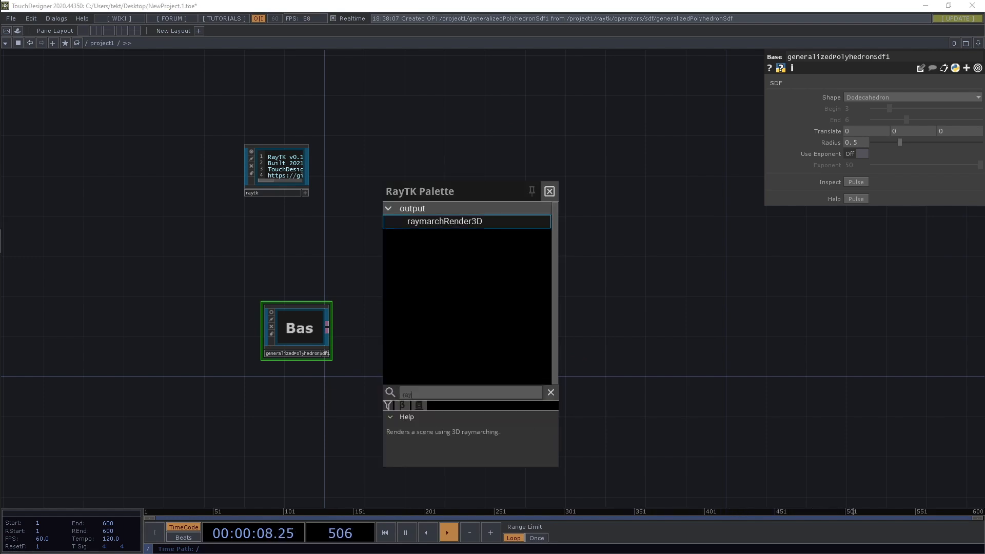
pyautogui.press('Return')
pyautogui.click(491, 278)
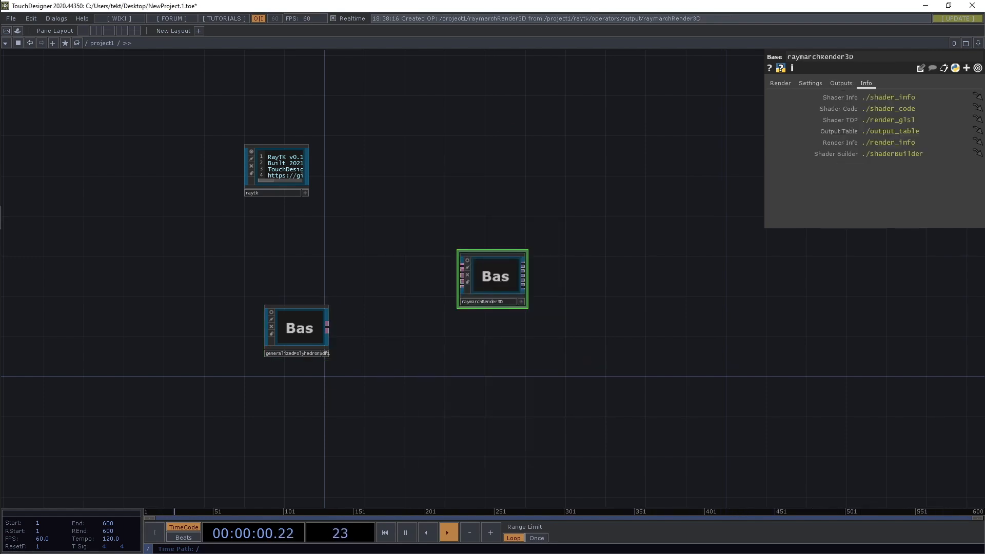
pyautogui.click(462, 266)
pyautogui.click(326, 326)
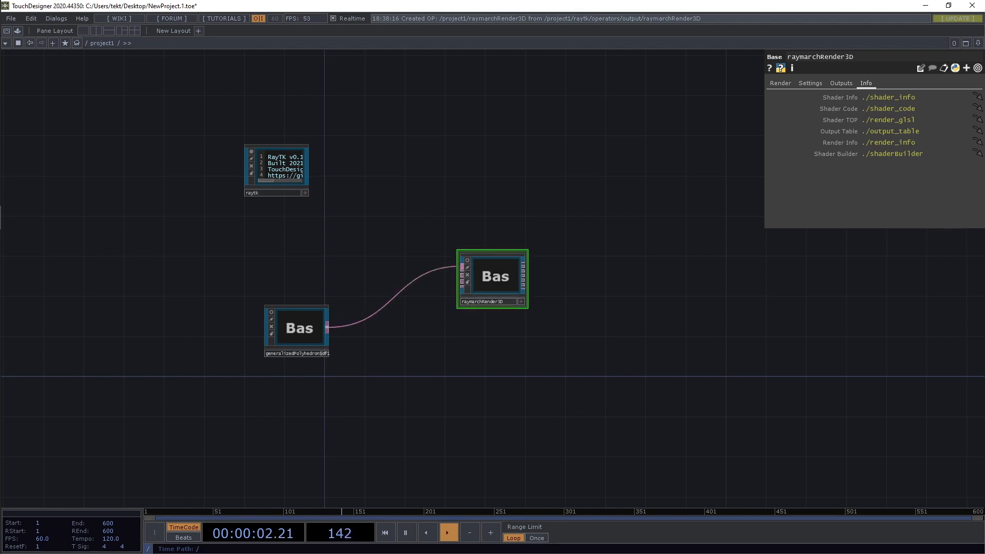
# - Connect a new Null TOP to the first output of raymarchRender3D and inspect the rendered polyhedron
pyautogui.click(523, 263)
pyautogui.press('Tab')
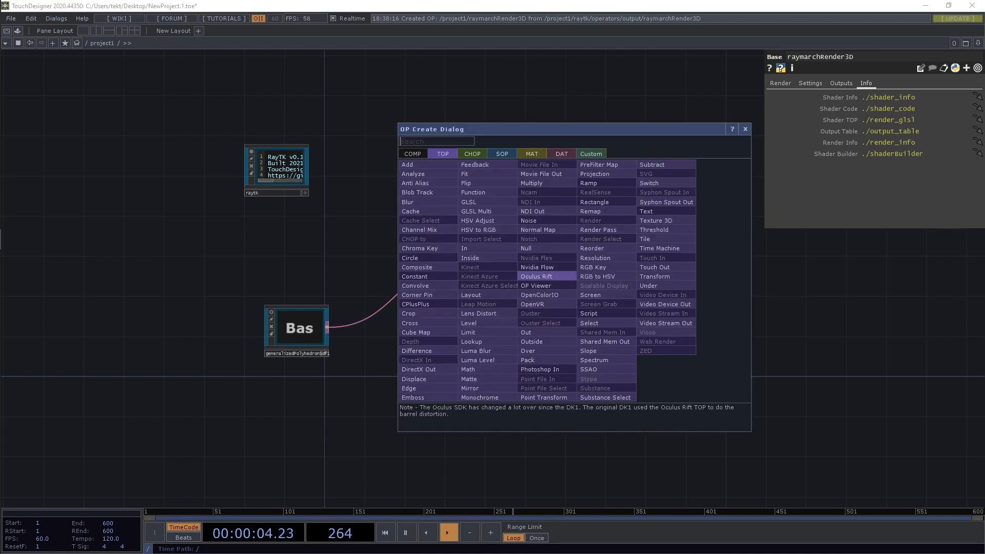
pyautogui.click(533, 249)
pyautogui.click(636, 280)
pyautogui.scroll(6, 630, 285)
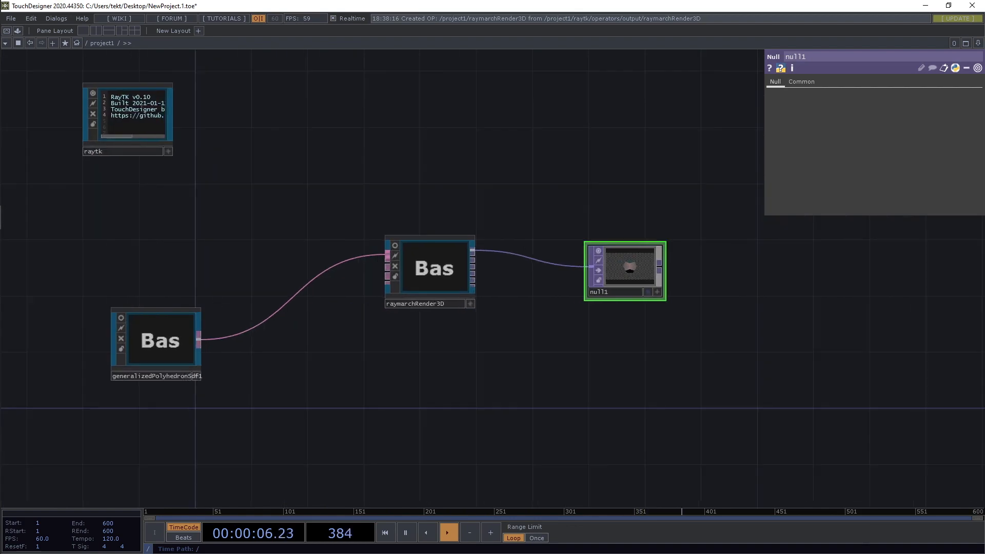
pyautogui.scroll(4, 647, 262)
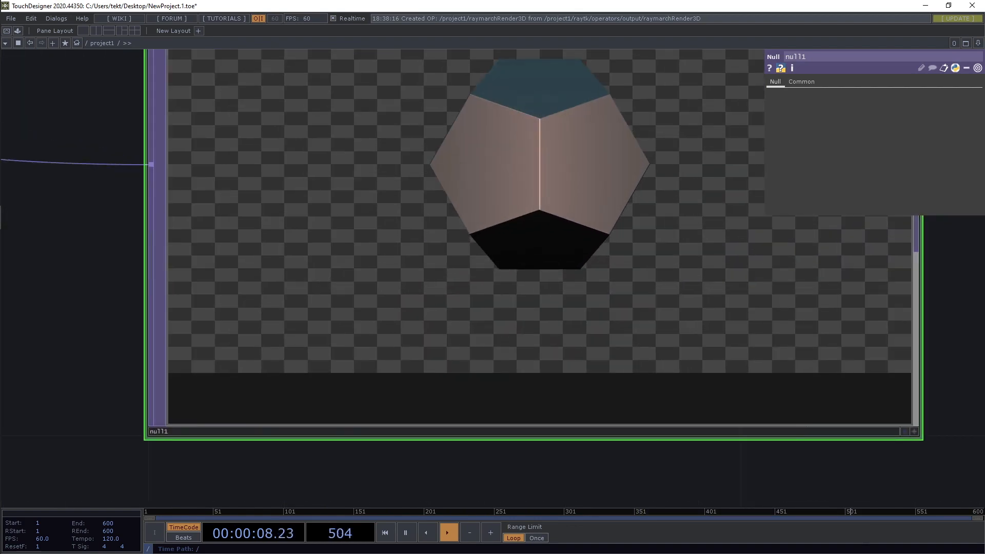
pyautogui.scroll(-10, 538, 235)
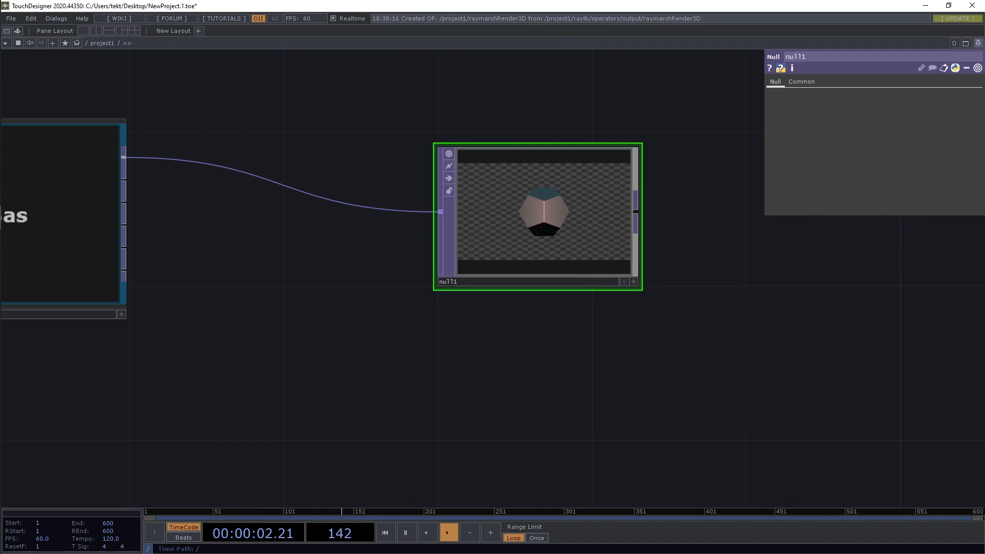
# - Split the workspace pane left/right and show null1's displayed output in a TOP Viewer in the second pane
pyautogui.click(978, 43)
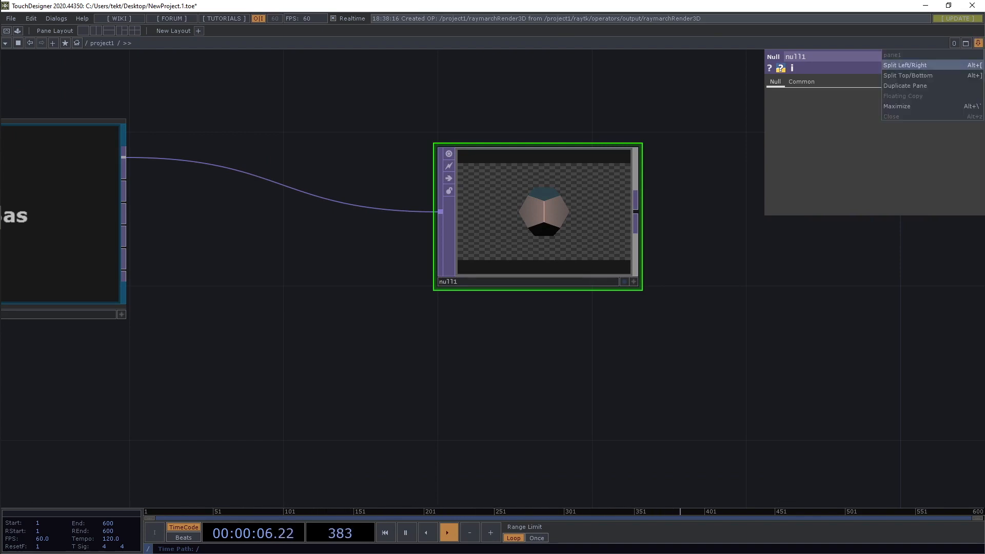
pyautogui.click(905, 65)
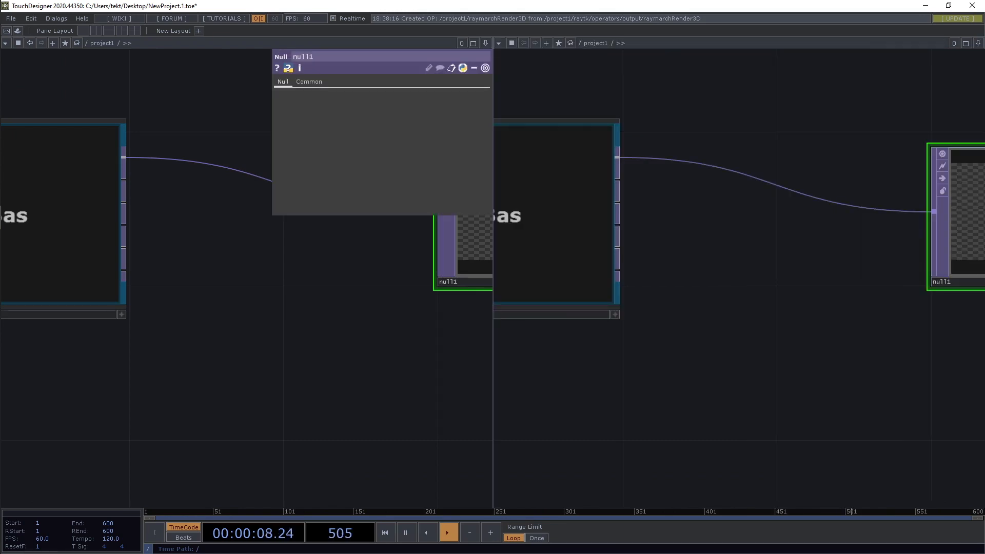
pyautogui.moveTo(841, 256); pyautogui.dragTo(618, 349)
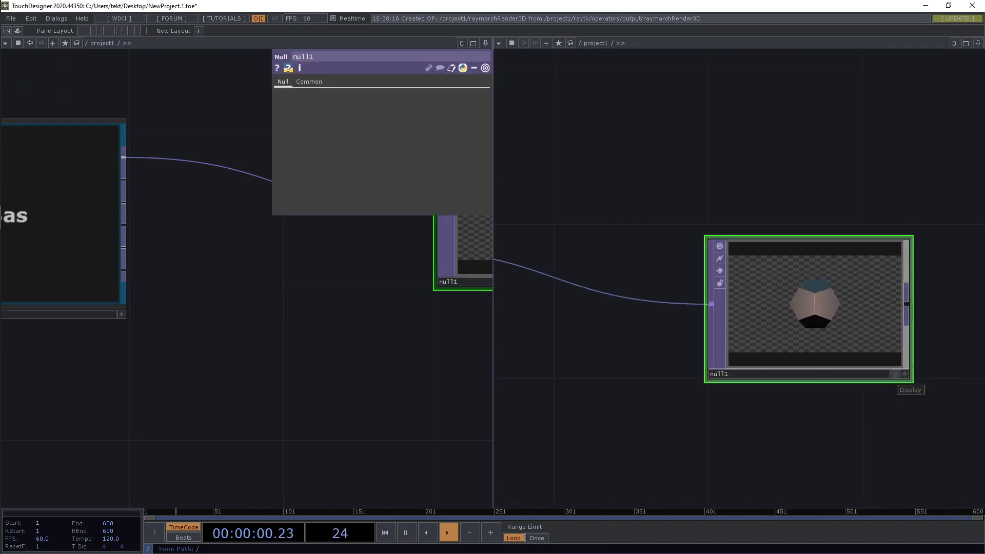
pyautogui.click(895, 374)
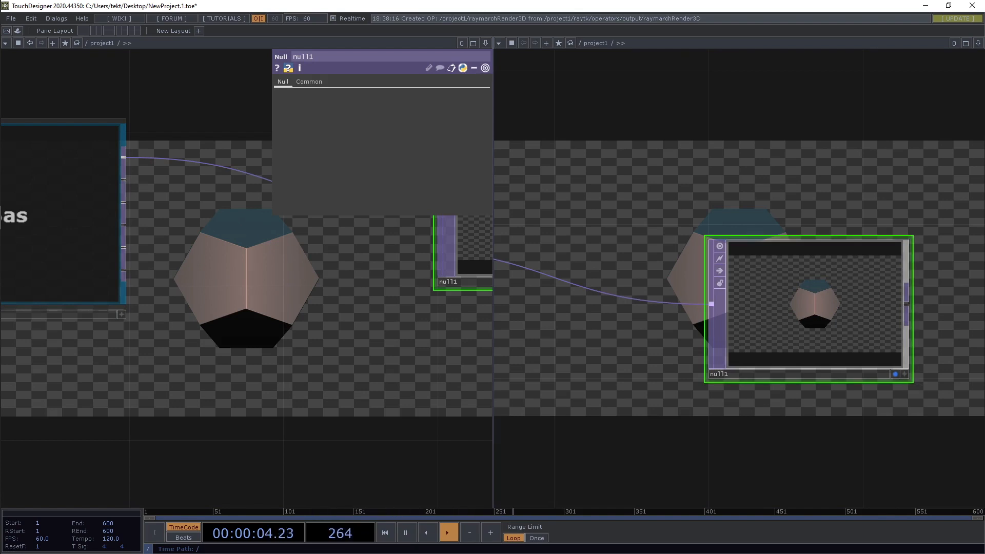
pyautogui.click(498, 44)
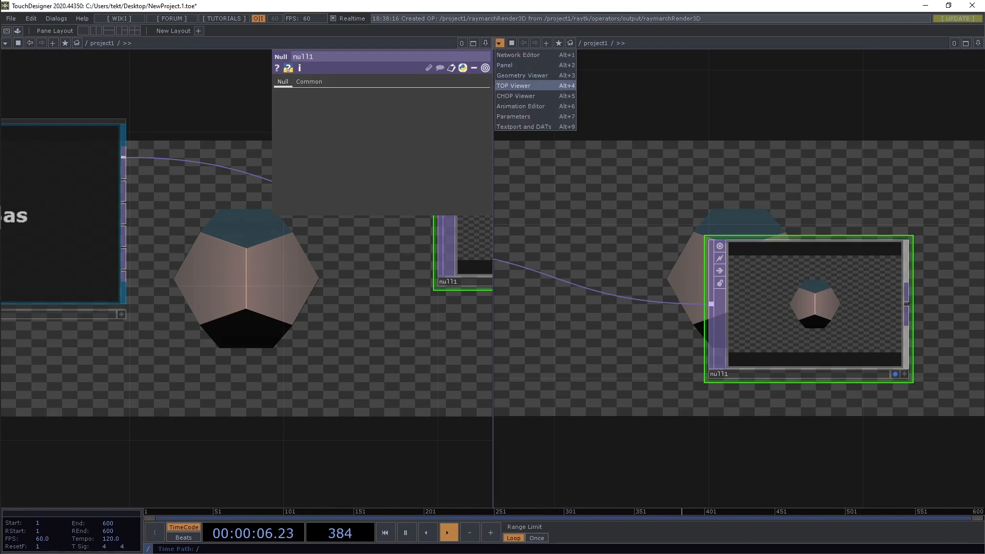
pyautogui.click(533, 85)
# - Turn off the Backdrop TOPs display in the network editor and frame all operators
pyautogui.rightClick(237, 232)
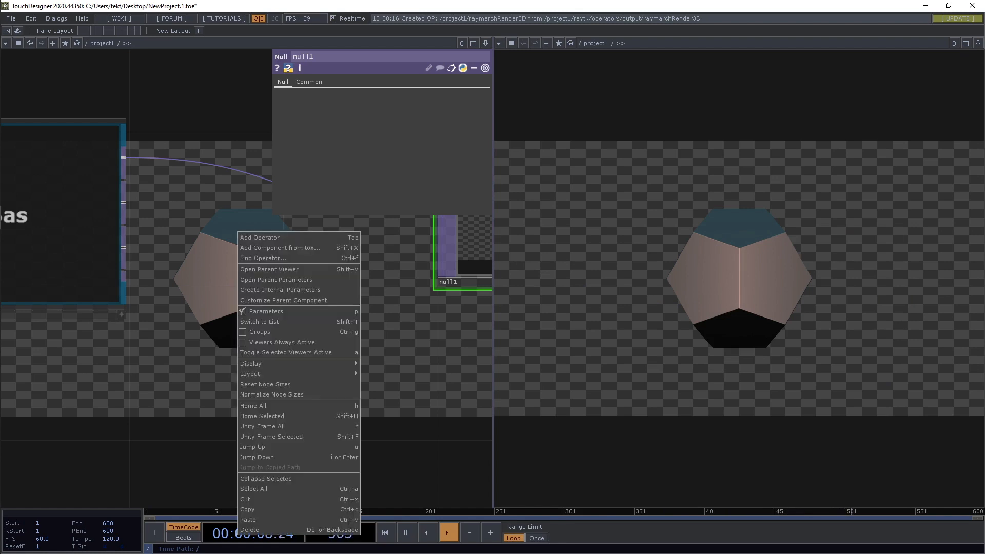
pyautogui.moveTo(298, 363)
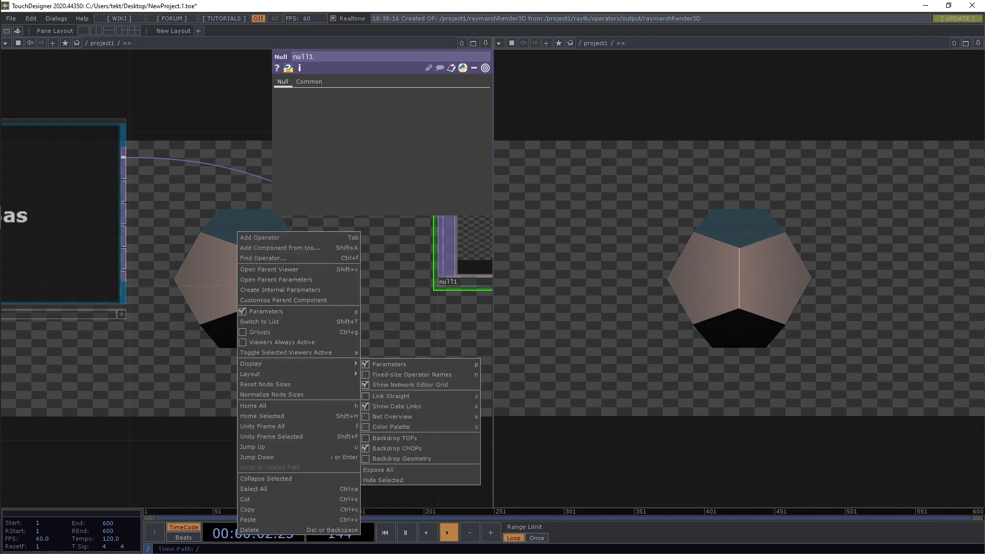
pyautogui.click(393, 438)
pyautogui.press('h')
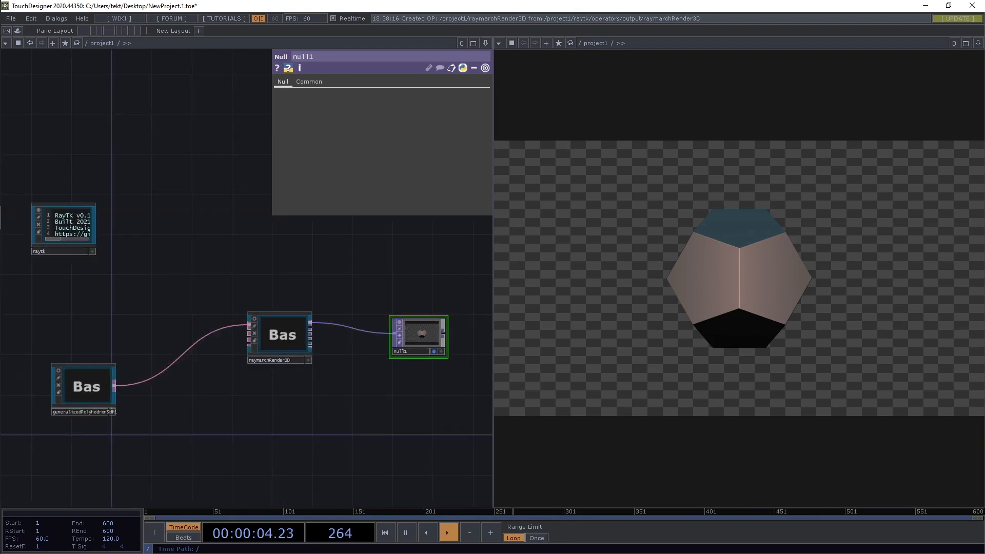
# - Widen the network editor pane to about three quarters of the workspace, narrowing the TOP Viewer
pyautogui.moveTo(493, 308); pyautogui.dragTo(758, 308)
pyautogui.moveTo(590, 318); pyautogui.dragTo(587, 321)
pyautogui.moveTo(357, 352); pyautogui.dragTo(485, 318)
pyautogui.scroll(3, 485, 318)
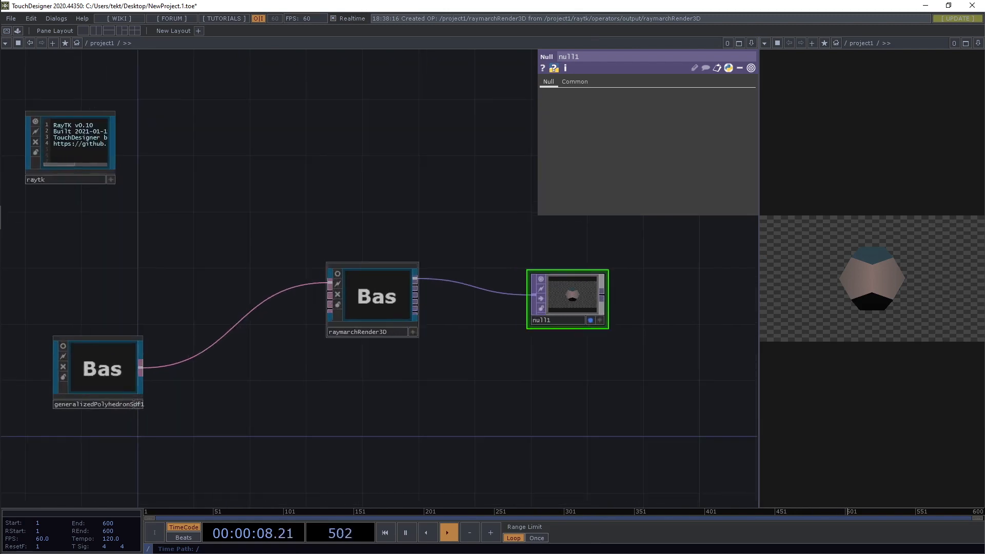
# - Move raymarchRender3D down so it lines up with the generalizedPolyhedronSdf operator
pyautogui.moveTo(379, 299); pyautogui.dragTo(342, 356)
pyautogui.moveTo(292, 394); pyautogui.dragTo(277, 408)
pyautogui.click(324, 372)
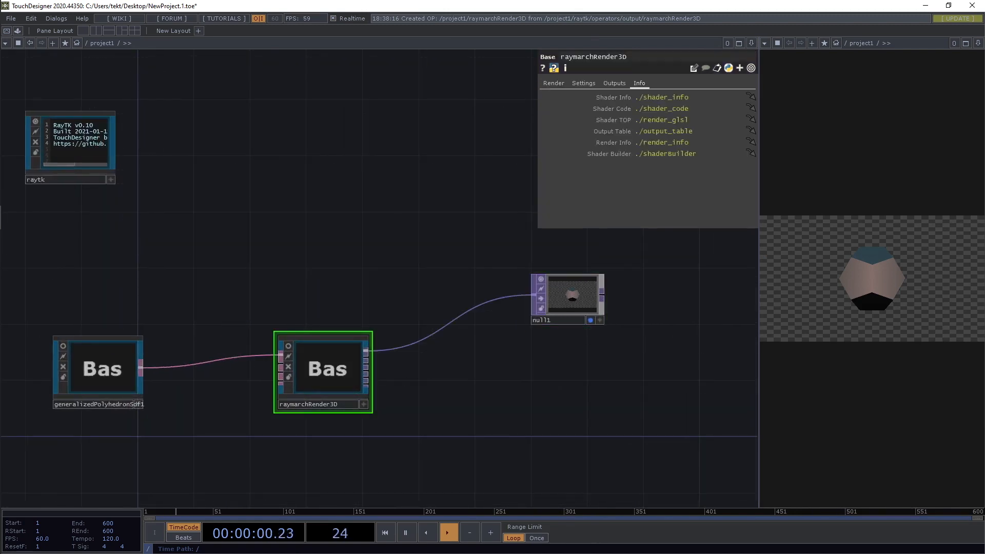
# - Set the render resolution of raymarchRender3D to 1000 by 2000
pyautogui.click(553, 84)
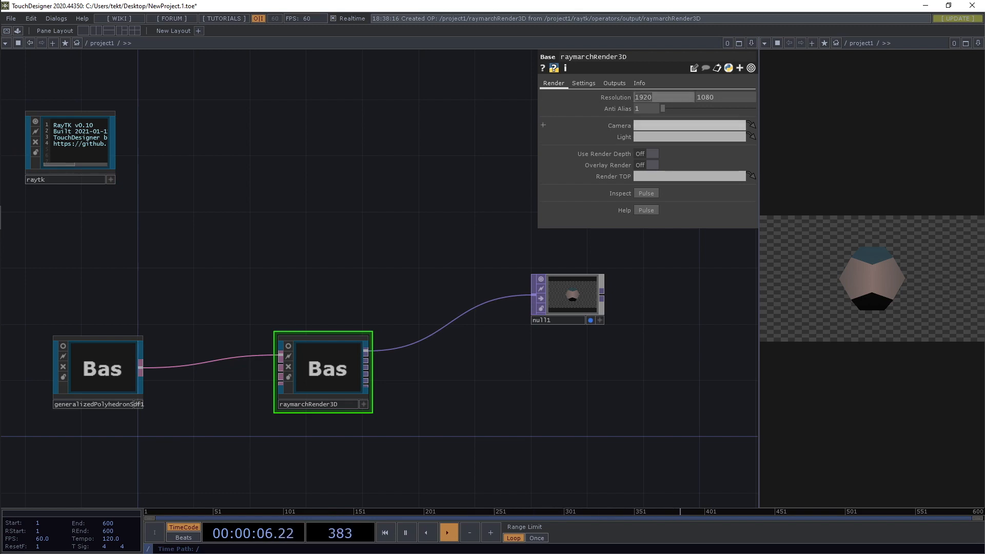
pyautogui.write('192')
pyautogui.press('BackSpace')
pyautogui.press('Tab')
pyautogui.write('2000')
pyautogui.press('Tab')
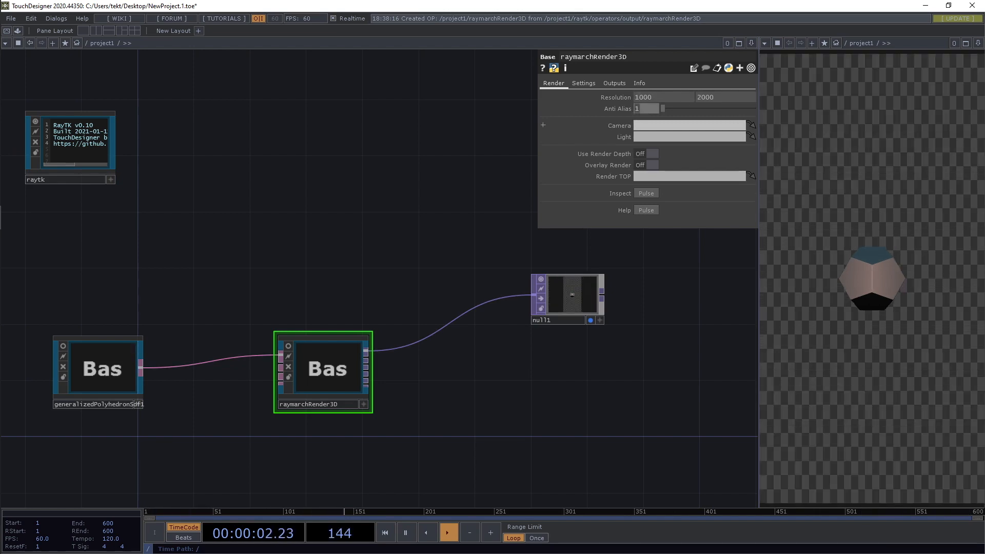
# - Reposition null1 and raymarchRender3D farther from the polyhedron operator to leave more room in the node chain
pyautogui.moveTo(569, 297); pyautogui.dragTo(527, 339)
pyautogui.moveTo(542, 273); pyautogui.dragTo(278, 431, button='right')
pyautogui.moveTo(327, 371); pyautogui.dragTo(440, 370)
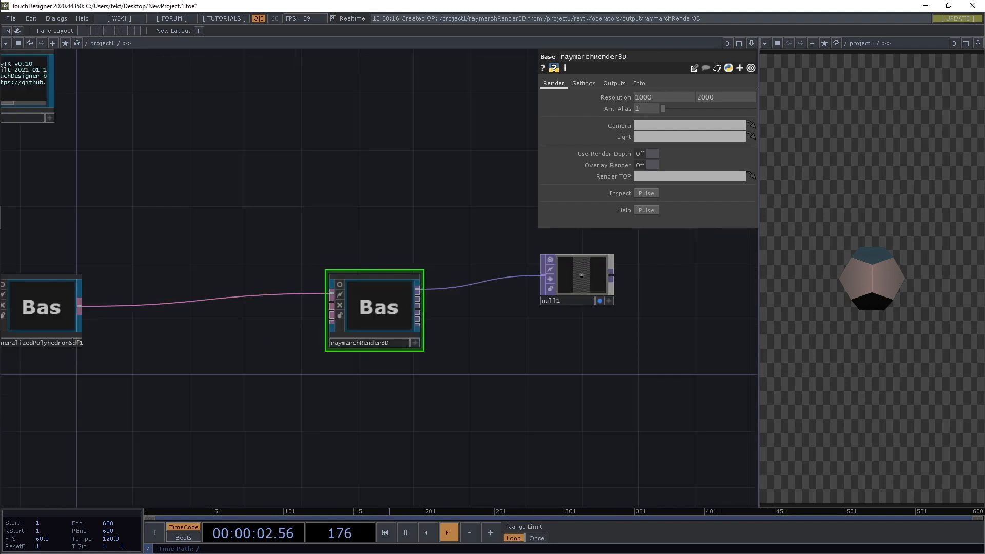
# - Select null1 and raymarchRender3D together and move them farther from the generalizedPolyhedronSdf operator
pyautogui.moveTo(462, 436); pyautogui.dragTo(407, 297)
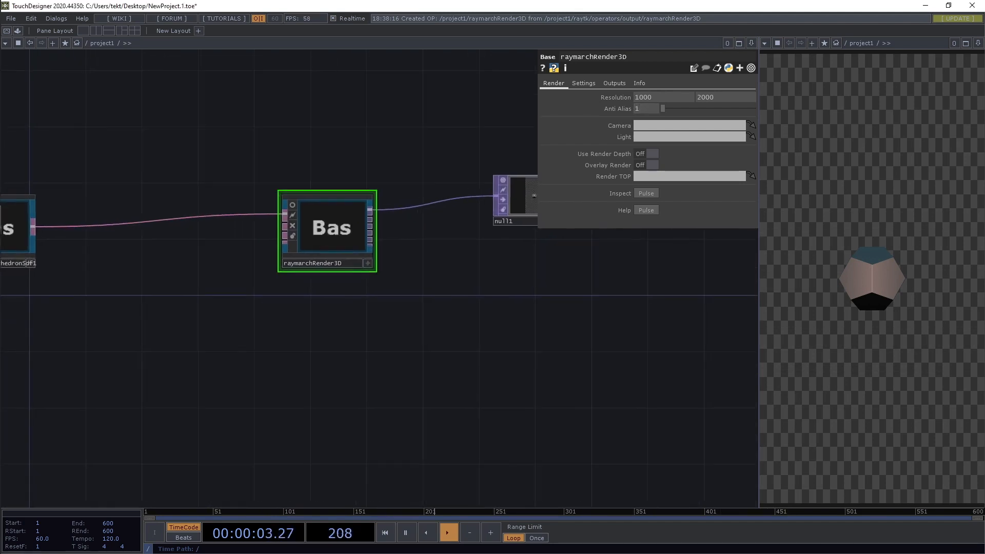
pyautogui.scroll(-2, 279, 370)
pyautogui.moveTo(530, 204); pyautogui.dragTo(312, 330, button='right')
pyautogui.moveTo(317, 287); pyautogui.dragTo(357, 288)
pyautogui.moveTo(195, 333); pyautogui.dragTo(231, 321)
# - Find the iteratedTransform filter in the RayTK palette and place it between the polyhedron operator and raymarchRender3D
pyautogui.scroll(3, 261, 300)
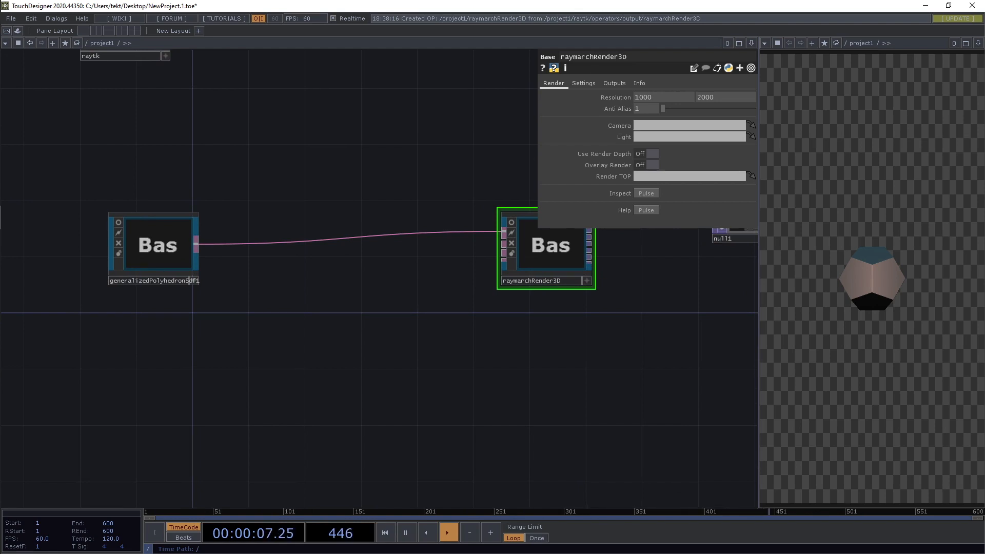
pyautogui.moveTo(414, 364); pyautogui.dragTo(291, 336)
pyautogui.scroll(-3, 307, 341)
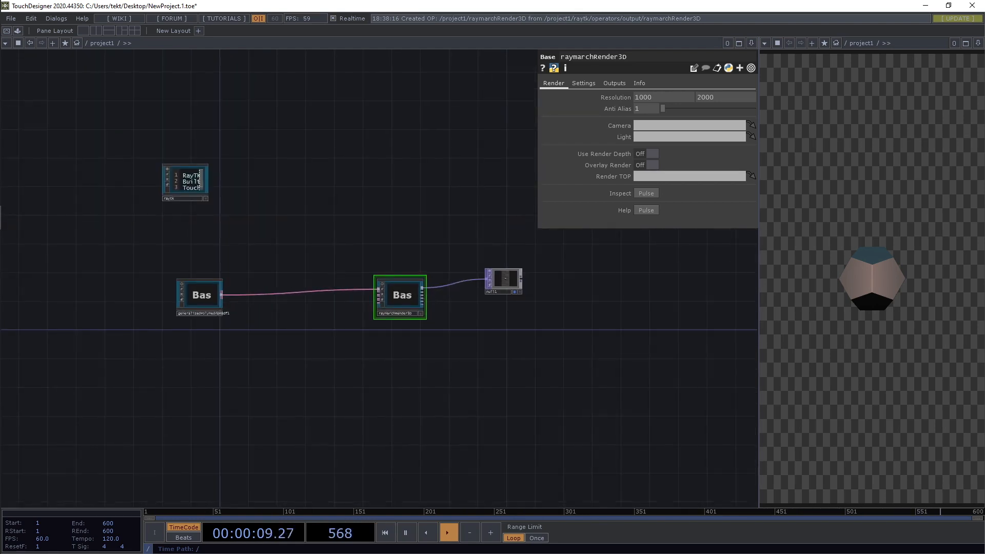
pyautogui.moveTo(390, 383); pyautogui.dragTo(388, 354)
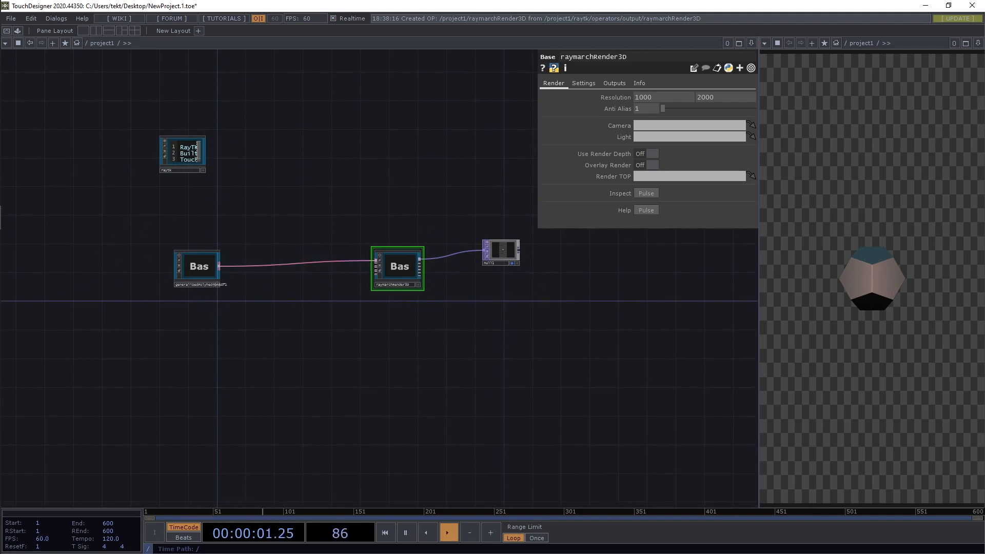
pyautogui.scroll(3, 229, 297)
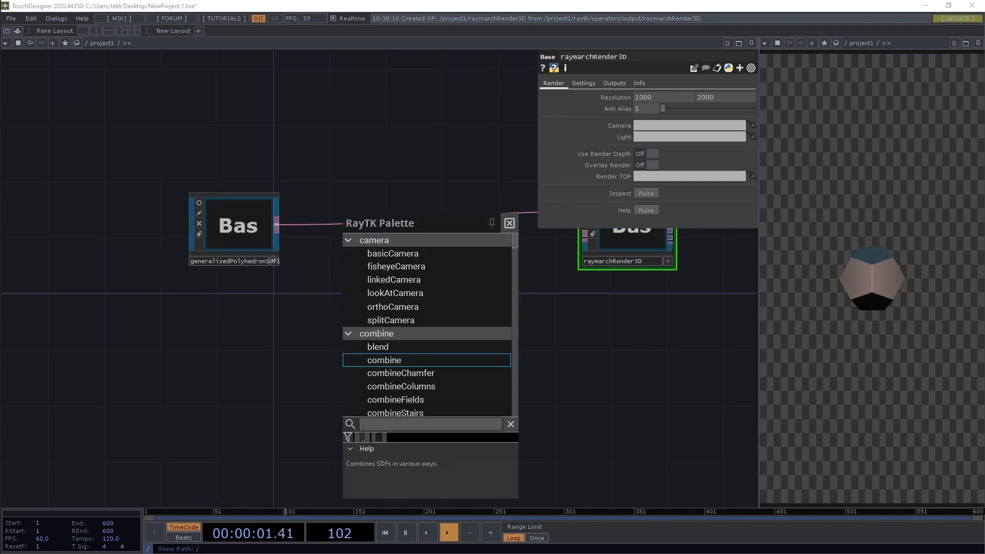
pyautogui.press('Down')
pyautogui.press('Down')
pyautogui.press('Down')
pyautogui.press('Down')
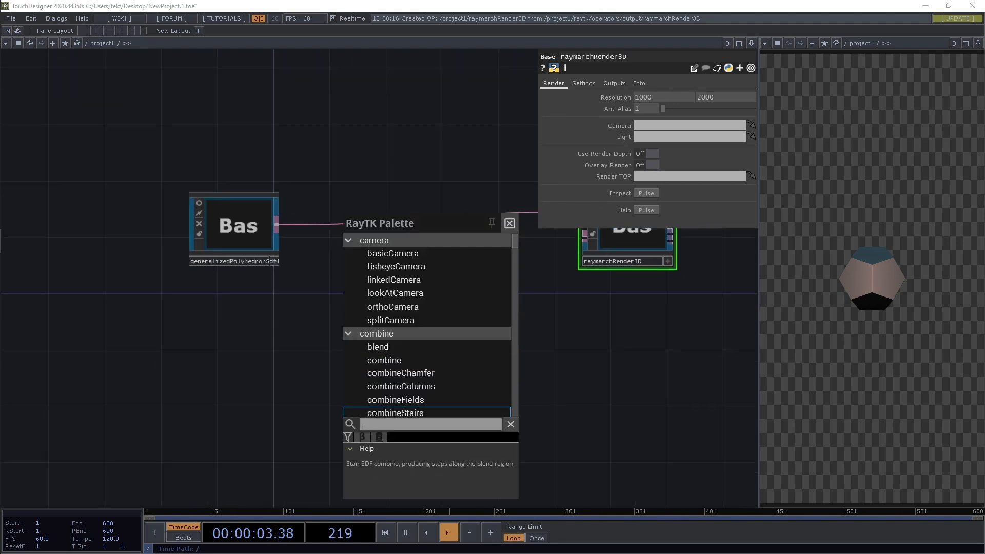
pyautogui.write('it')
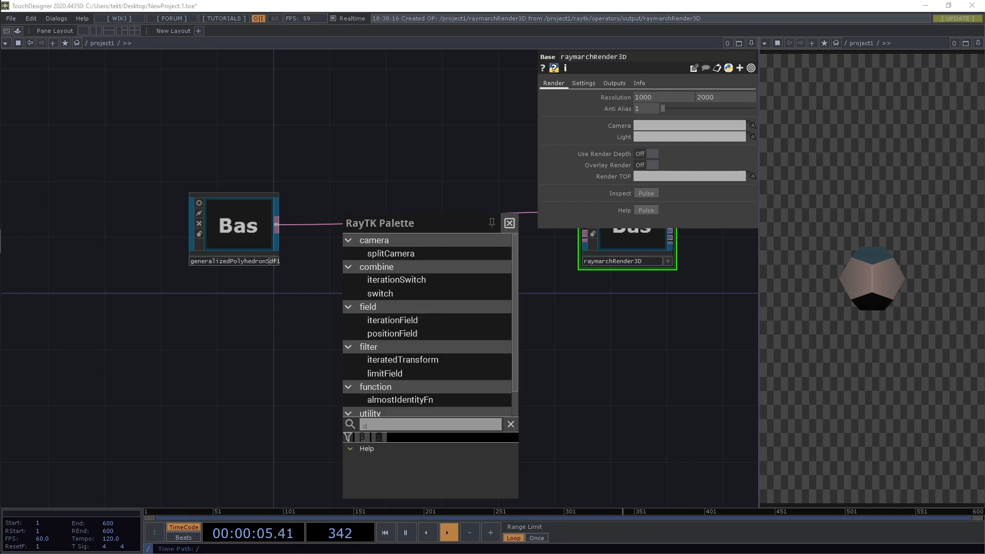
pyautogui.write('er')
pyautogui.click(403, 306)
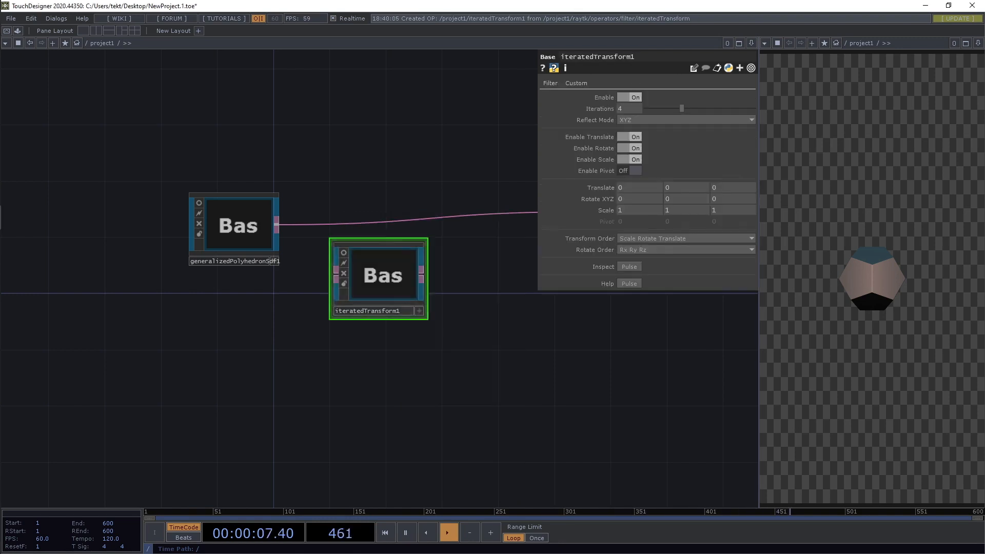
# - Line up the polyhedron and iteratedTransform1 operators, and wire iteratedTransform1 into the chain between the polyhedron and raymarchRender3D
pyautogui.moveTo(336, 274); pyautogui.dragTo(167, 226)
pyautogui.moveTo(382, 277); pyautogui.dragTo(363, 227)
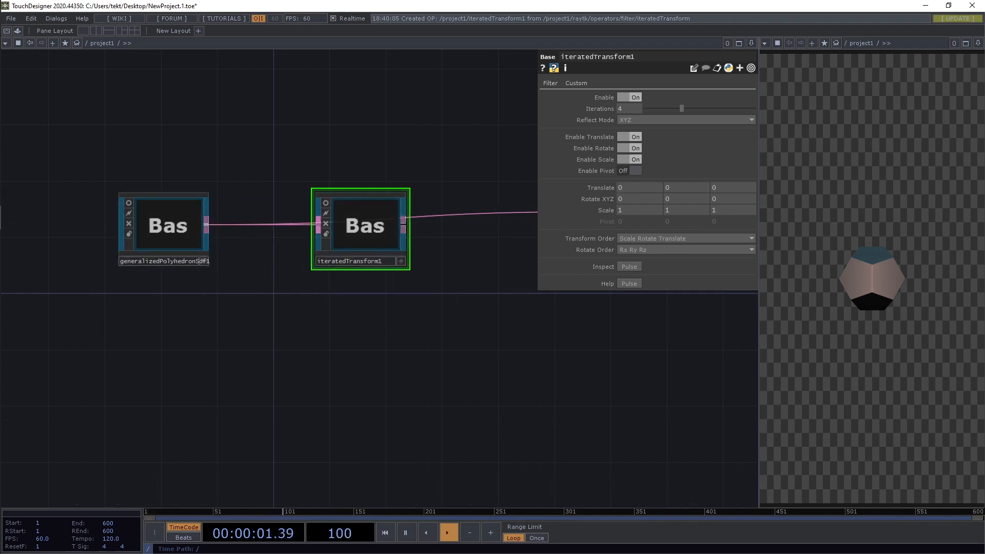
pyautogui.moveTo(492, 246); pyautogui.dragTo(276, 385)
pyautogui.moveTo(368, 351); pyautogui.dragTo(188, 363)
pyautogui.moveTo(247, 303); pyautogui.dragTo(437, 279)
pyautogui.scroll(3, 344, 335)
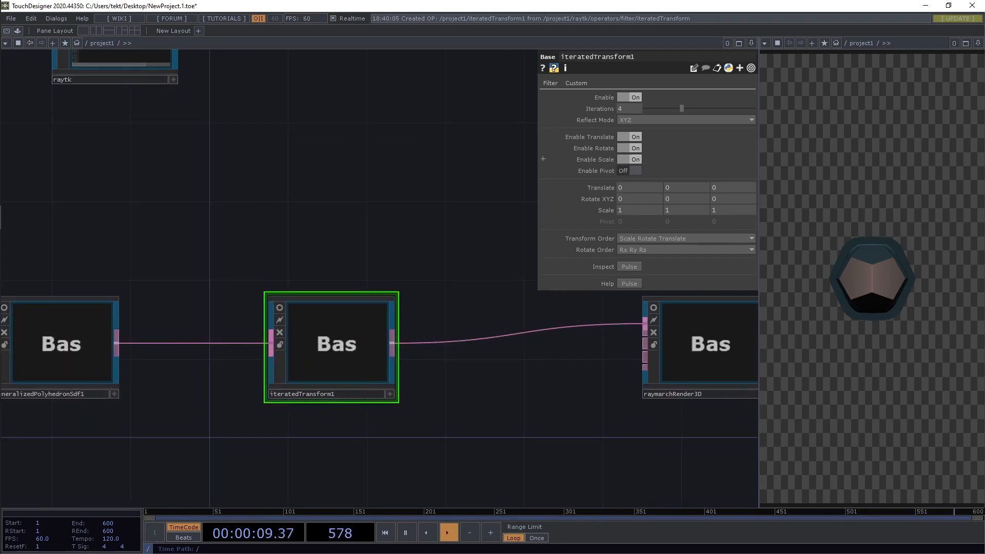
# - Turn off scaling in iteratedTransform1 and try adjusting its X rotation
pyautogui.click(628, 159)
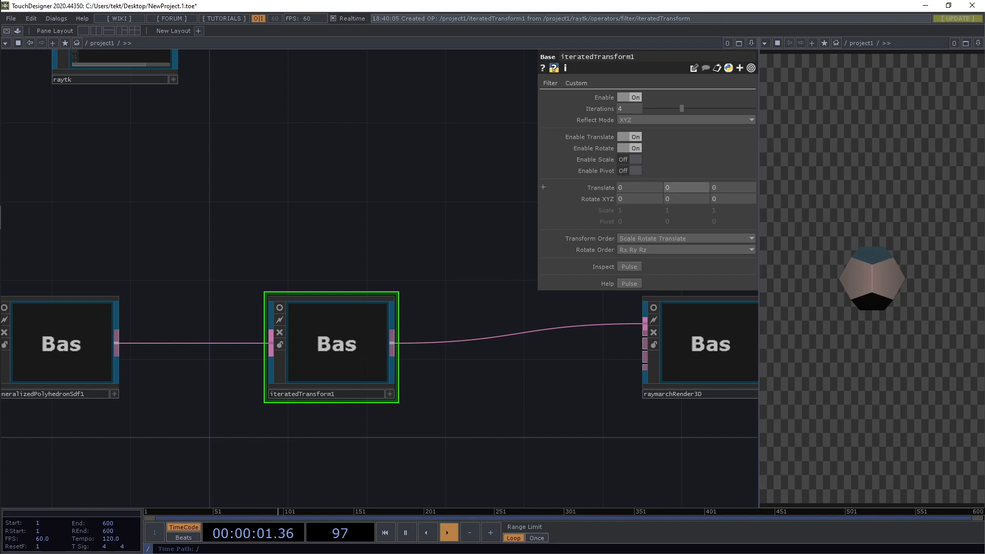
pyautogui.middleClick(627, 199)
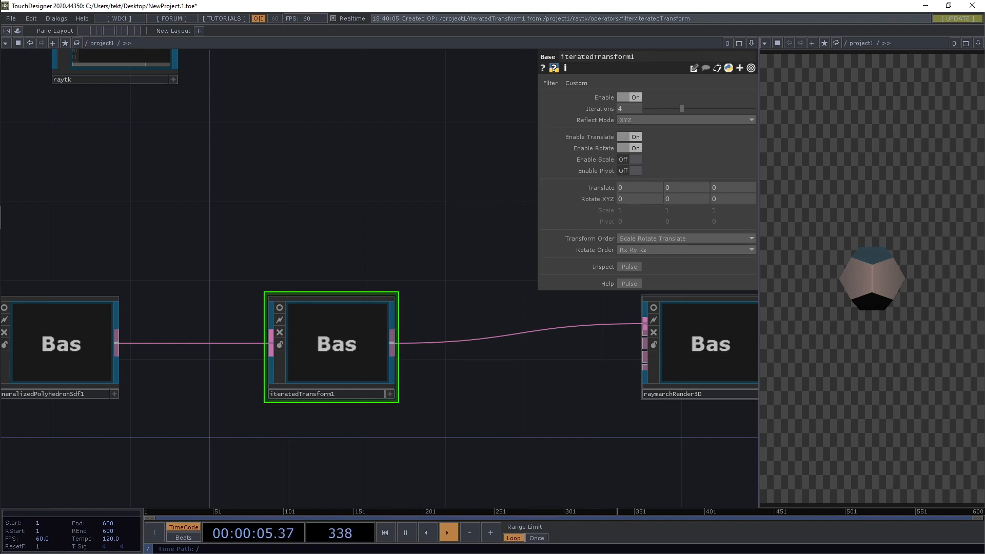
pyautogui.click(676, 365)
pyautogui.moveTo(586, 412); pyautogui.dragTo(428, 357)
pyautogui.scroll(-5, 428, 357)
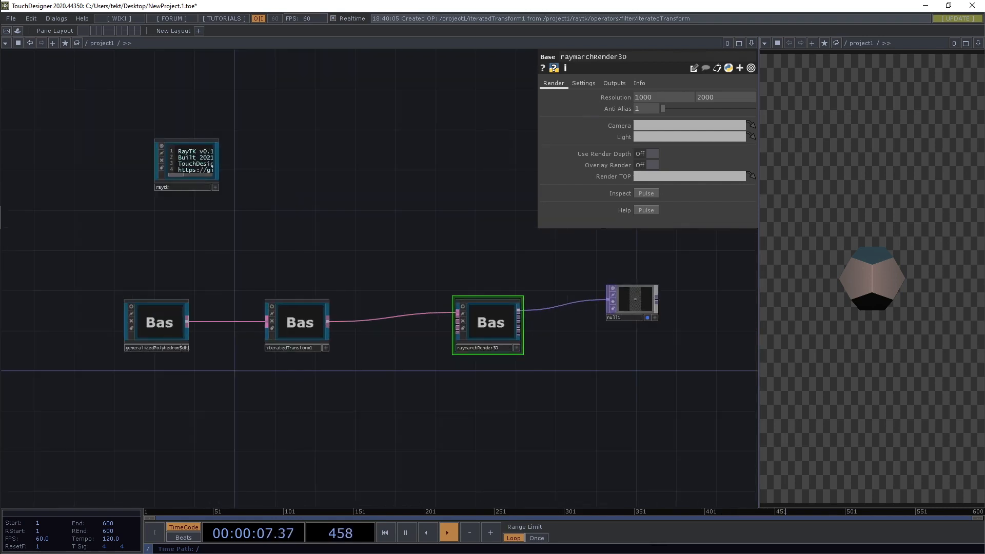
pyautogui.scroll(4, 375, 374)
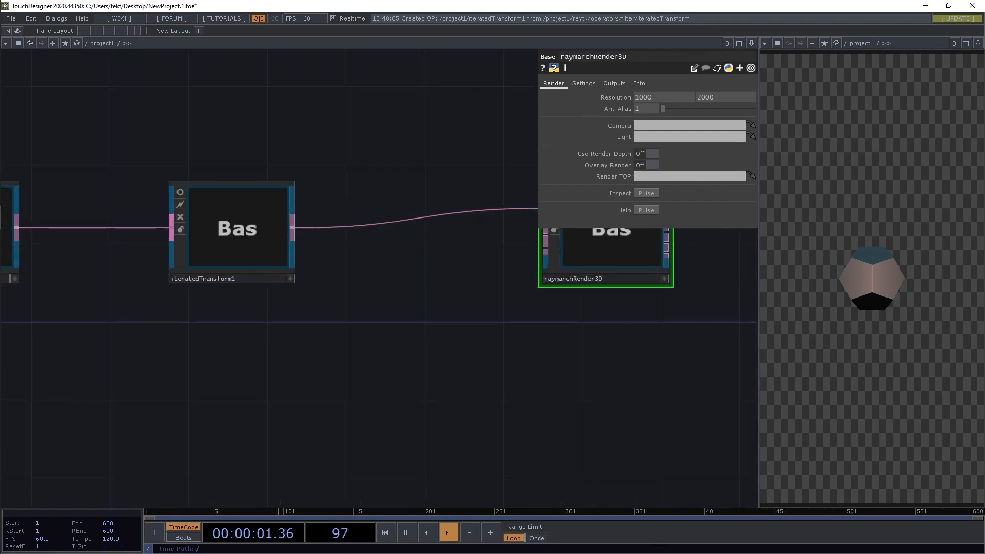
pyautogui.scroll(-4, 372, 385)
pyautogui.moveTo(372, 384); pyautogui.dragTo(307, 349)
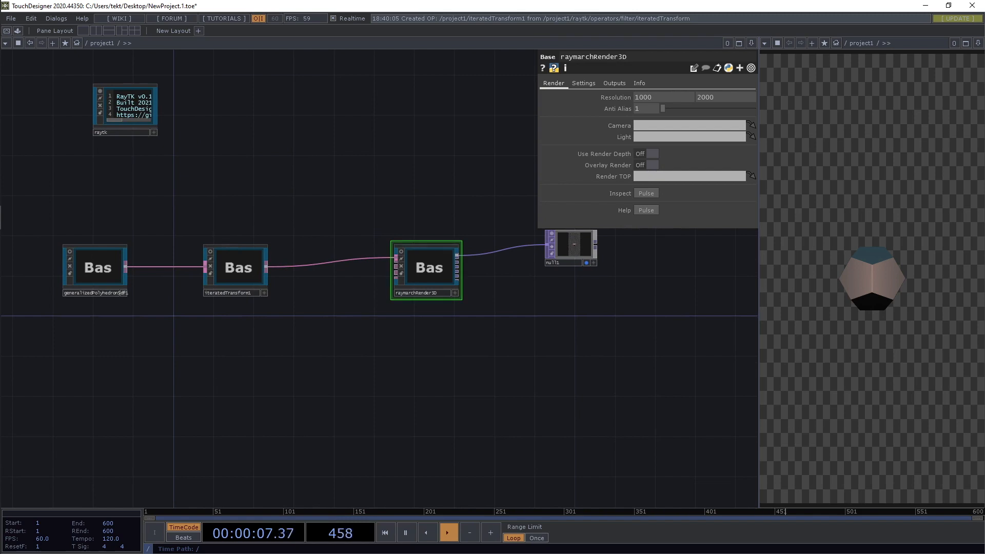
pyautogui.hotkey('alt', 'r')
pyautogui.press('Up')
pyautogui.press('Up')
pyautogui.press('Up')
pyautogui.press('Up')
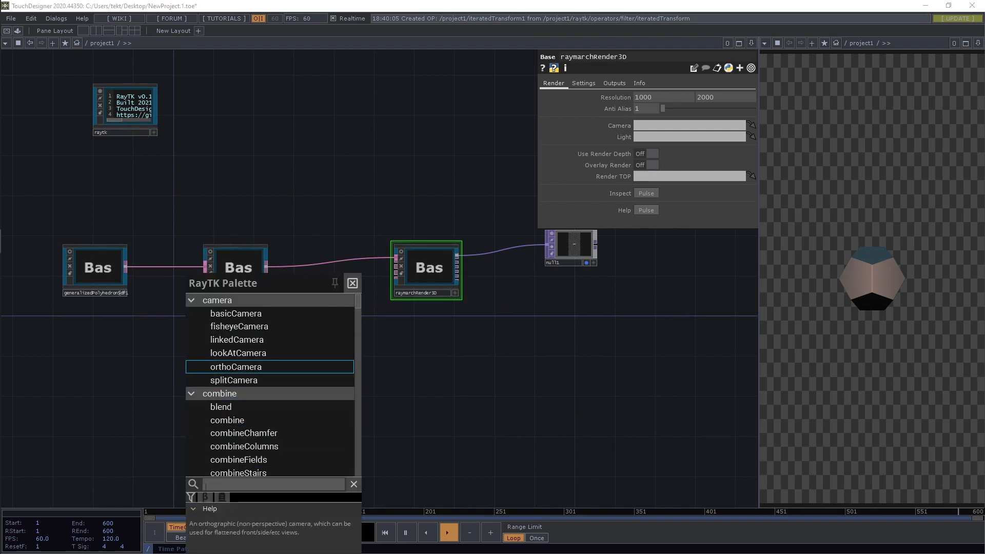
pyautogui.press('Return')
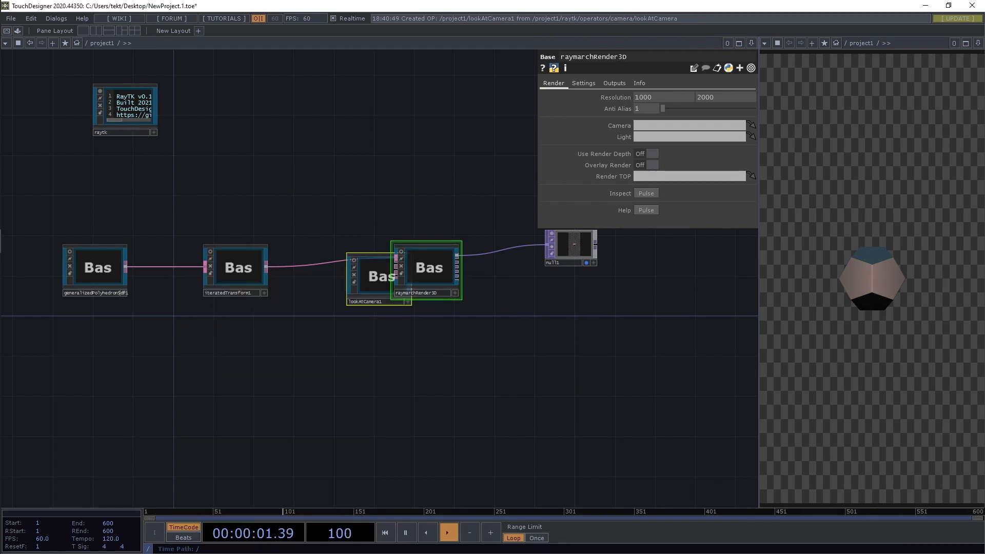
pyautogui.moveTo(379, 277); pyautogui.dragTo(306, 340)
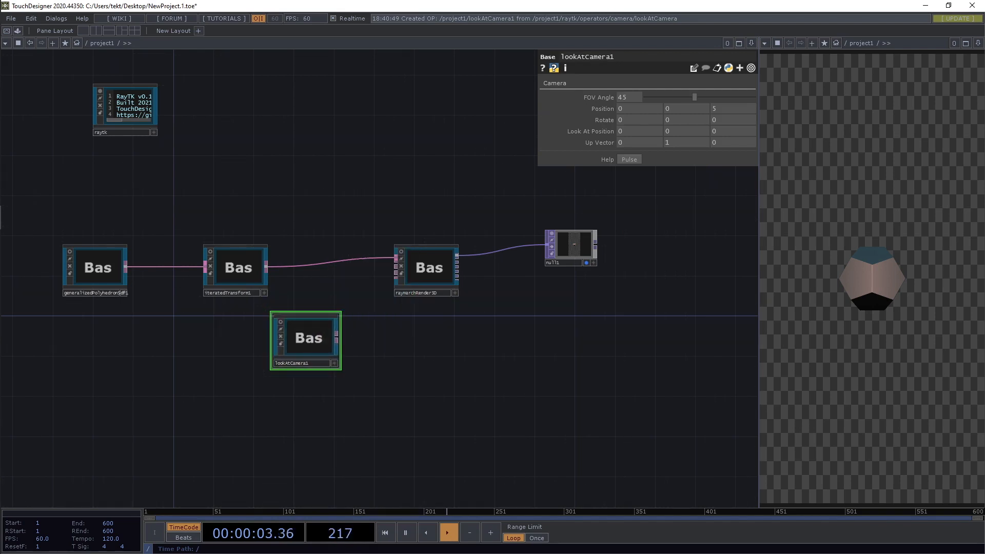
pyautogui.hotkey('ctrl', 'z')
pyautogui.hotkey('ctrl', 'z')
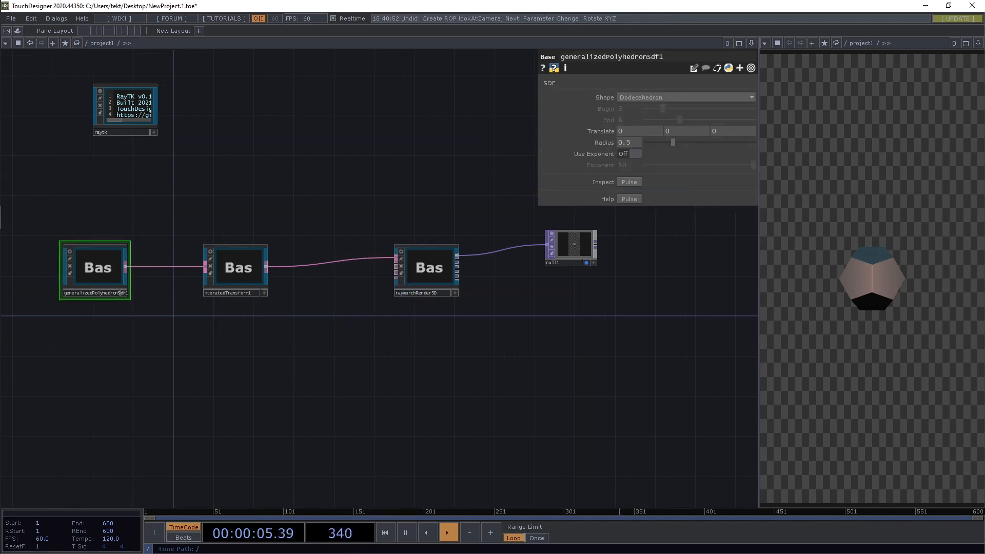
# - Add a lookAtCamera operator below the chain and connect it to the second input of raymarchRender3D, undoing any trial FOV change
pyautogui.hotkey('alt', 'r')
pyautogui.write('look')
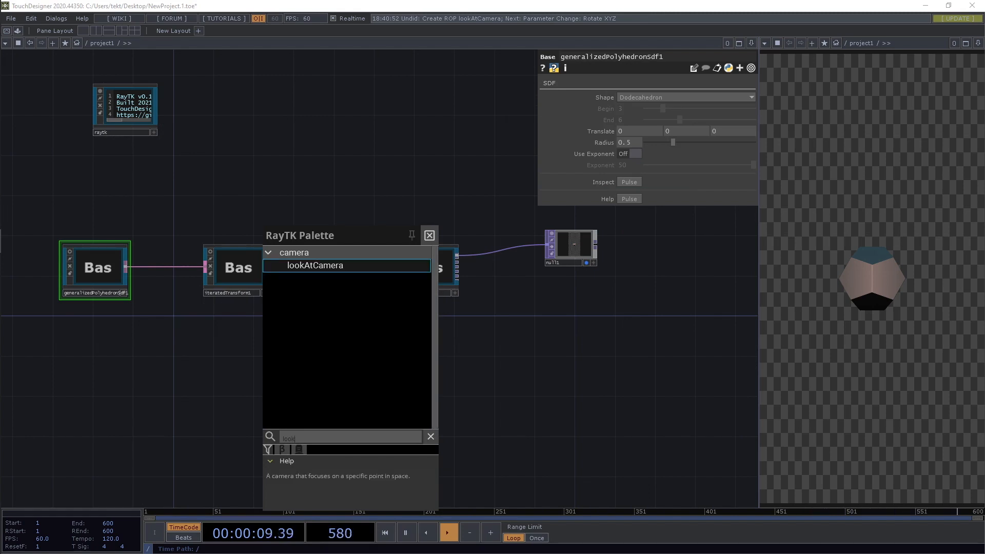
pyautogui.press('Return')
pyautogui.scroll(4, 352, 255)
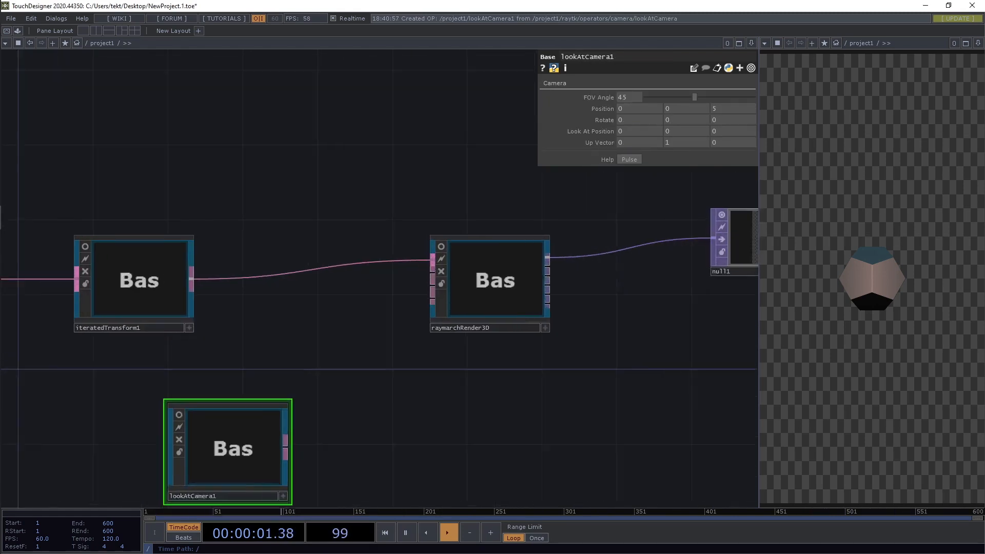
pyautogui.moveTo(281, 457); pyautogui.dragTo(436, 276)
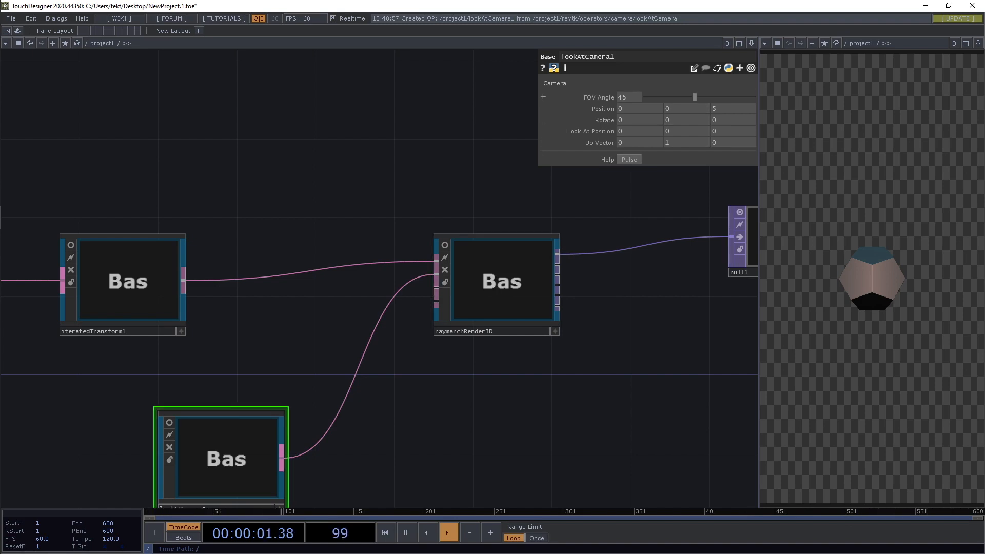
pyautogui.hotkey('ctrl', 'z')
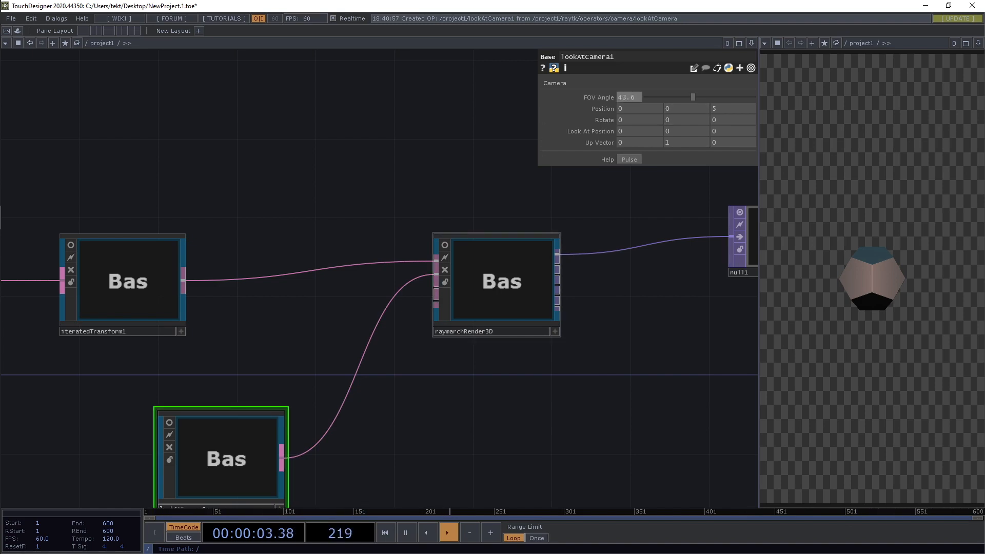
# - Enter raymarchRender3D's internal network and return to the project level to refresh the render
pyautogui.scroll(-5, 332, 266)
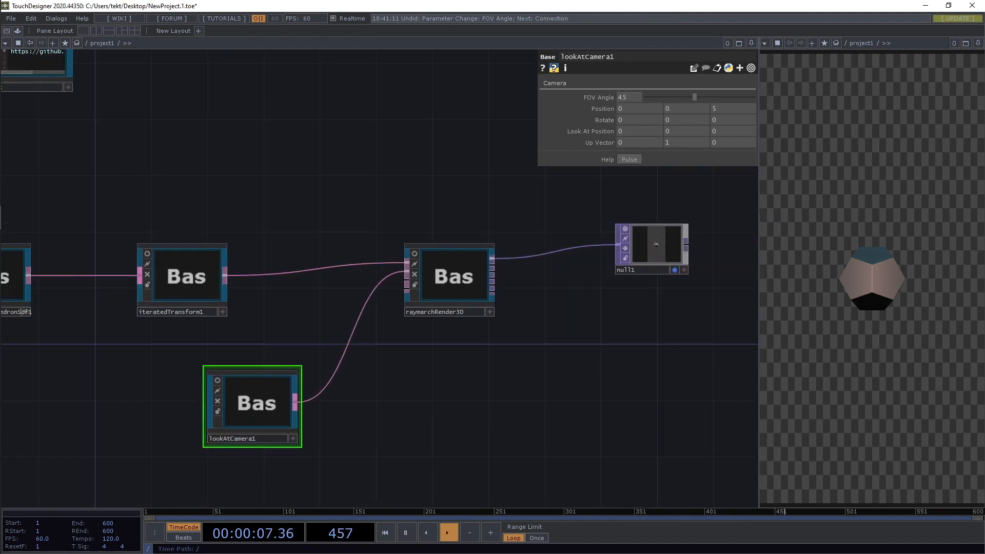
pyautogui.click(452, 278)
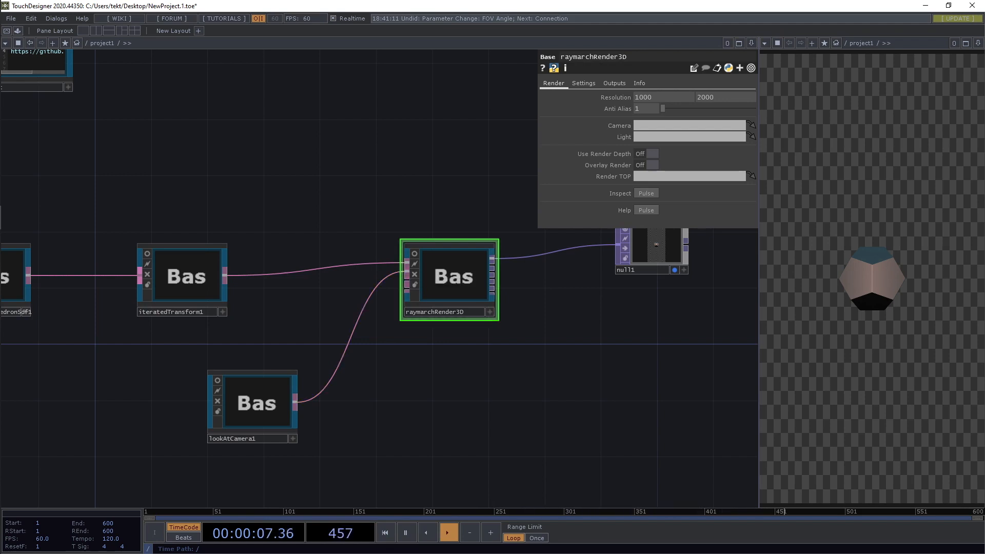
pyautogui.press('i')
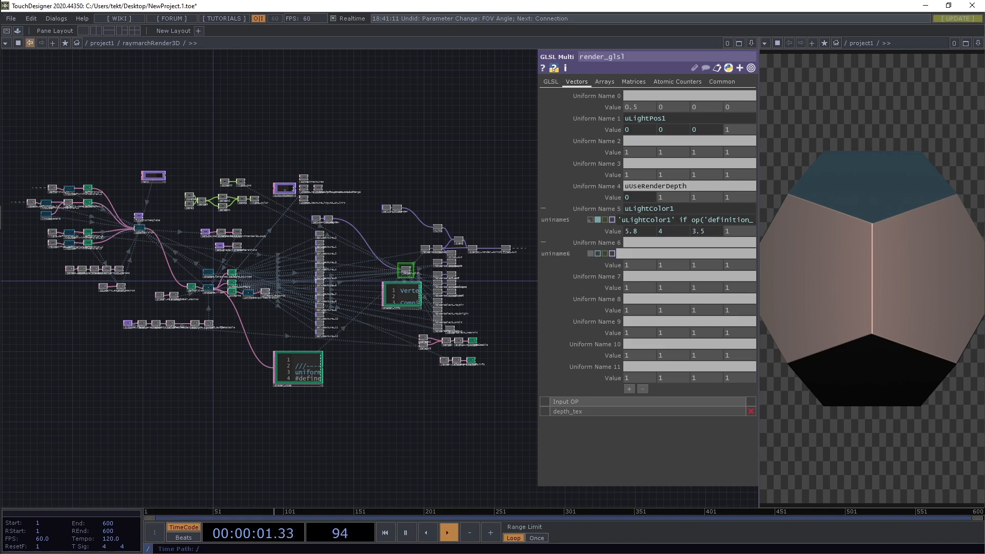
pyautogui.press('u')
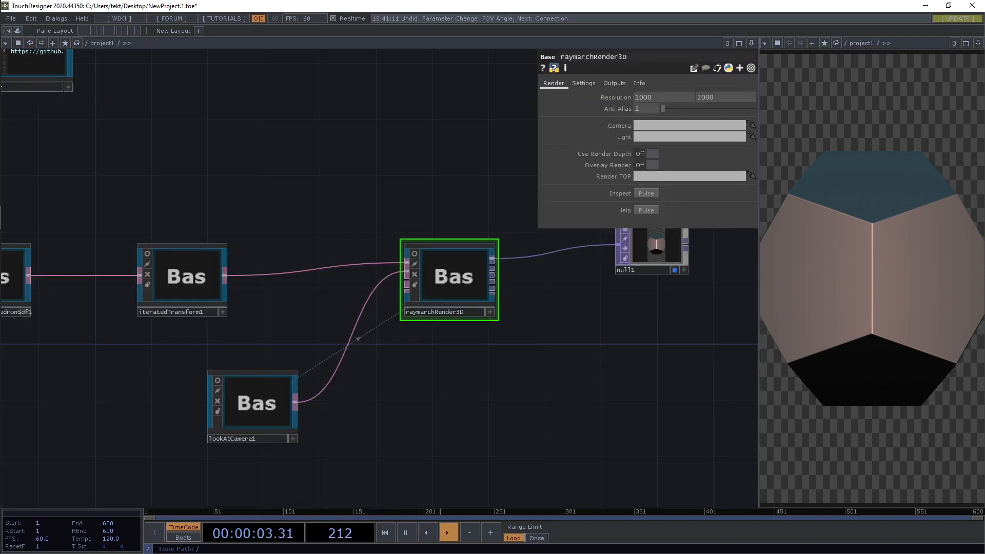
pyautogui.moveTo(354, 400); pyautogui.dragTo(356, 391)
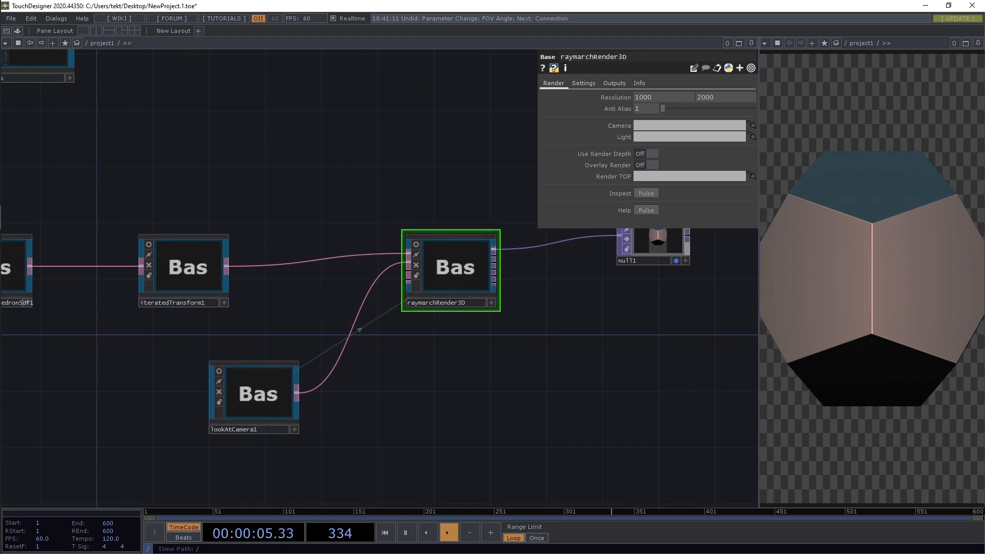
# - Set the FOV Angle of lookAtCamera1 to 66
pyautogui.click(256, 395)
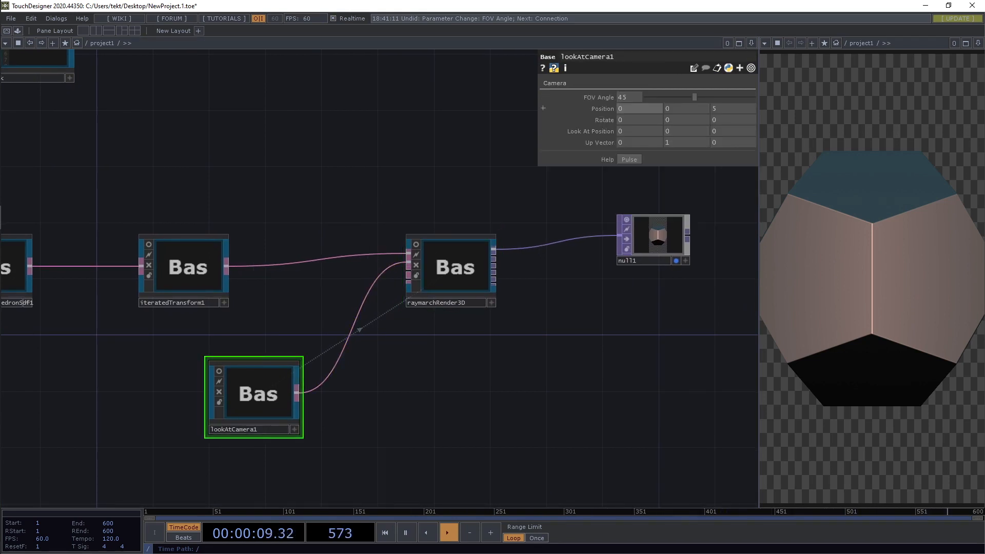
pyautogui.moveTo(637, 108)
pyautogui.mouseDown(button='middle')
pyautogui.moveTo(646, 94)
pyautogui.moveTo(636, 92)
pyautogui.mouseUp(button='middle')
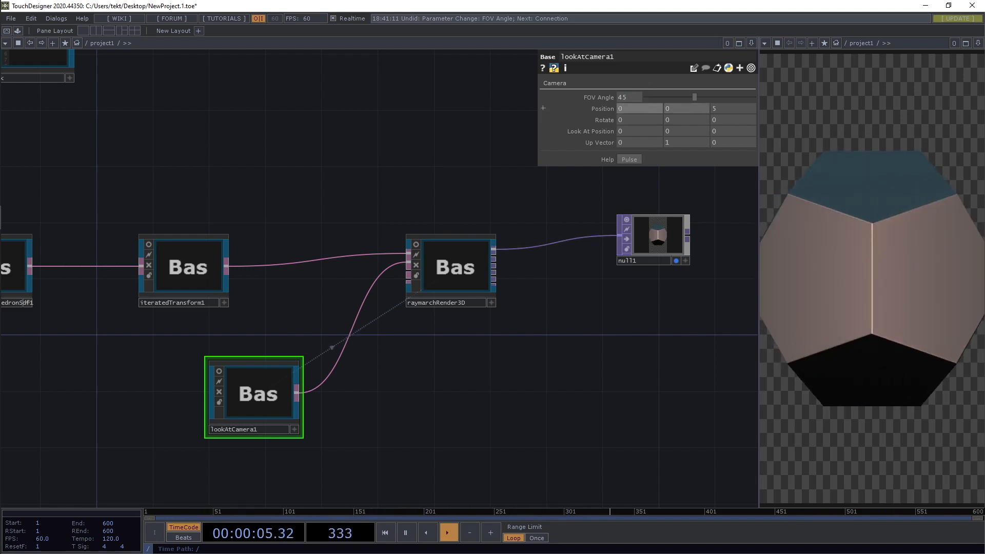
pyautogui.moveTo(694, 97); pyautogui.dragTo(717, 97)
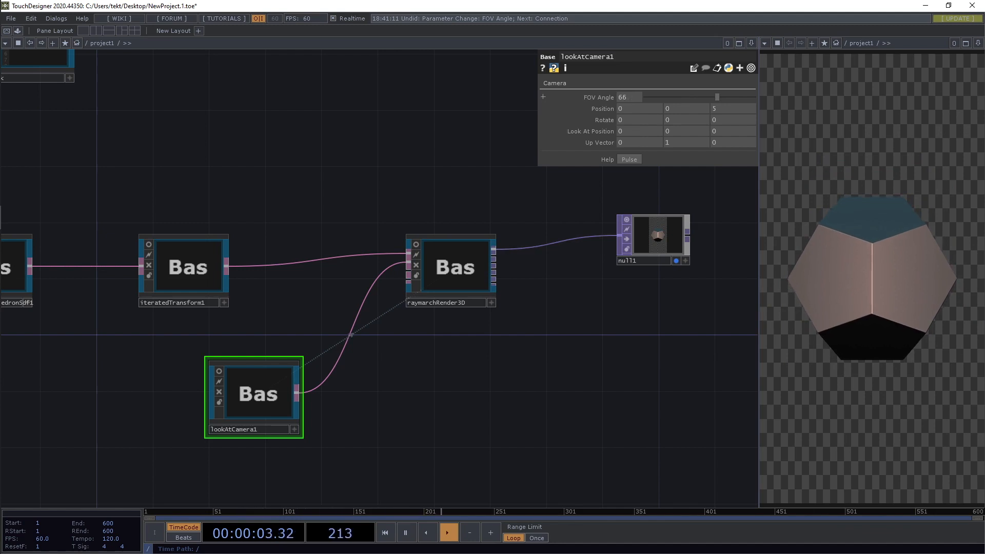
# - Select iteratedTransform1 and move null1 closer to raymarchRender3D, level with its first output
pyautogui.scroll(-3, 573, 346)
pyautogui.moveTo(573, 346)
pyautogui.mouseDown()
pyautogui.moveTo(597, 327)
pyautogui.moveTo(577, 348)
pyautogui.mouseUp()
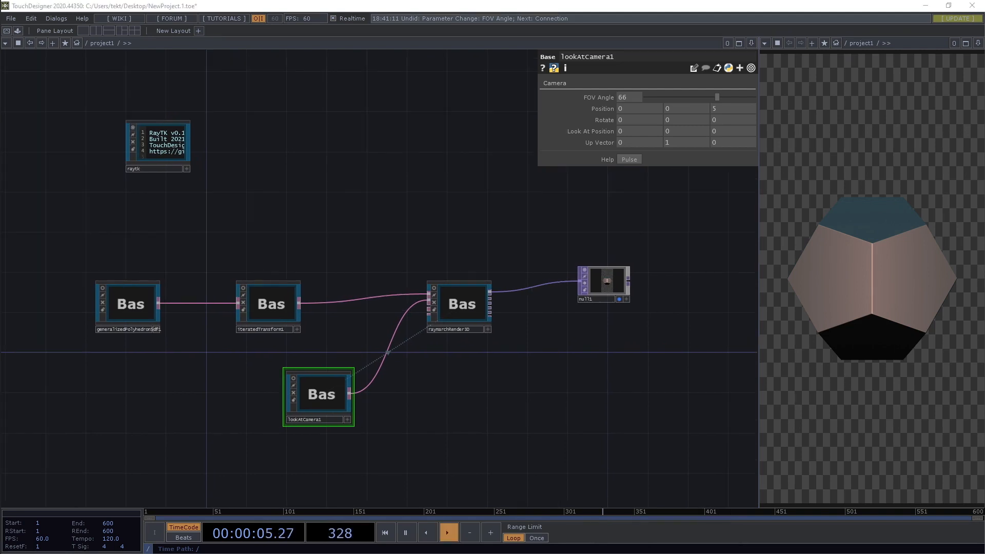
pyautogui.moveTo(577, 347); pyautogui.dragTo(603, 327)
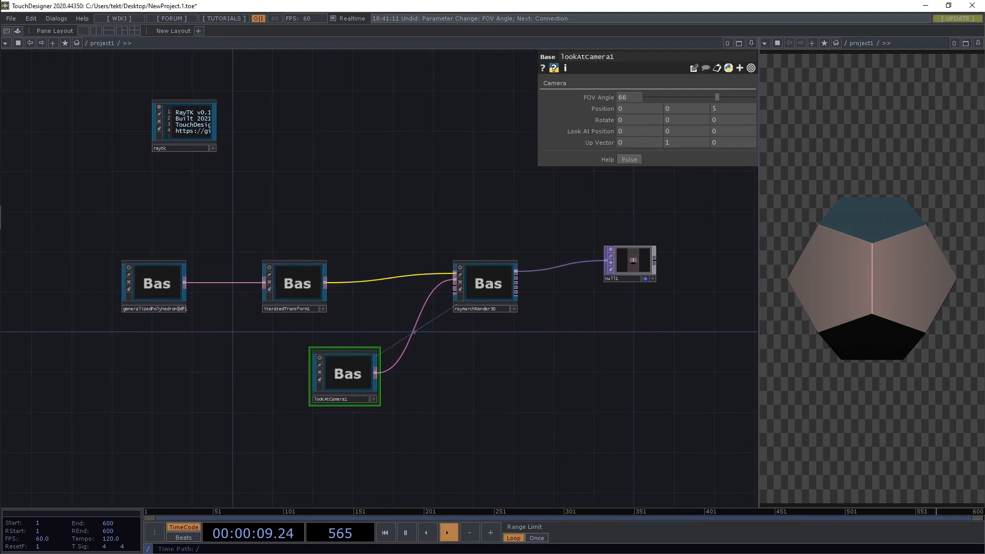
pyautogui.click(299, 283)
pyautogui.moveTo(386, 226); pyautogui.dragTo(318, 271)
pyautogui.moveTo(562, 311); pyautogui.dragTo(532, 321)
# - Set iteratedTransform1's Rotate XYZ to -37, 6, 16 and turn off Enable Translate
pyautogui.scroll(3, 212, 331)
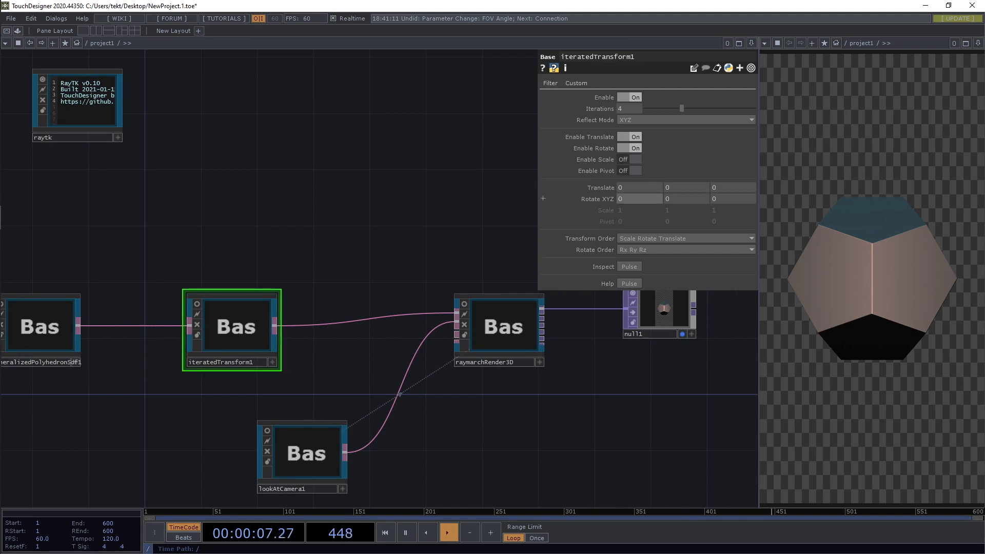
pyautogui.middleClick(634, 199)
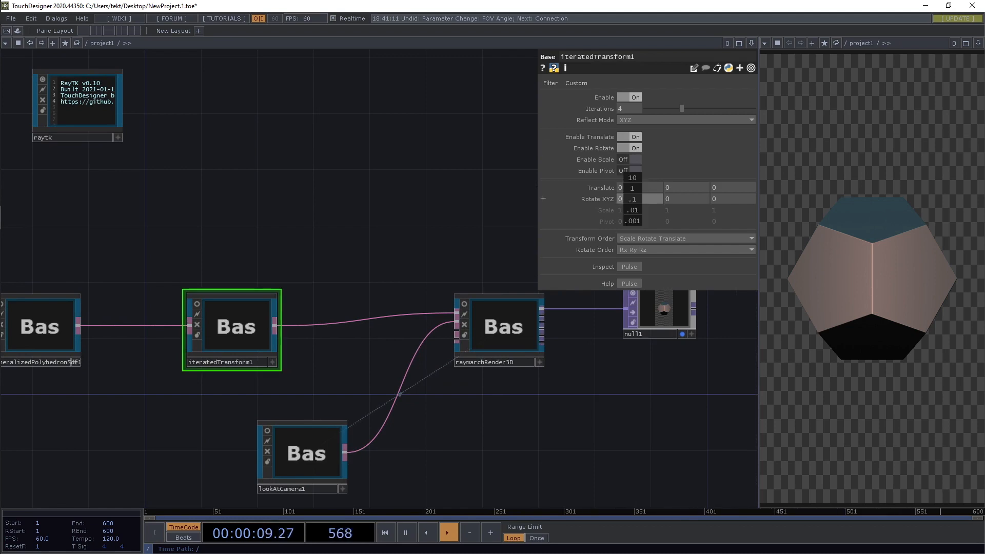
pyautogui.moveTo(634, 199); pyautogui.dragTo(678, 182, button='middle')
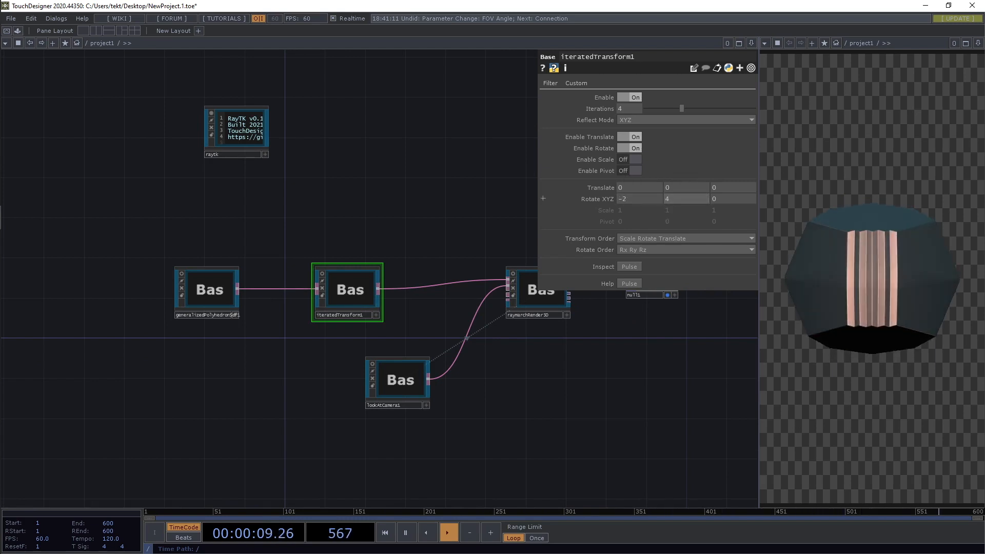
pyautogui.scroll(3, 528, 308)
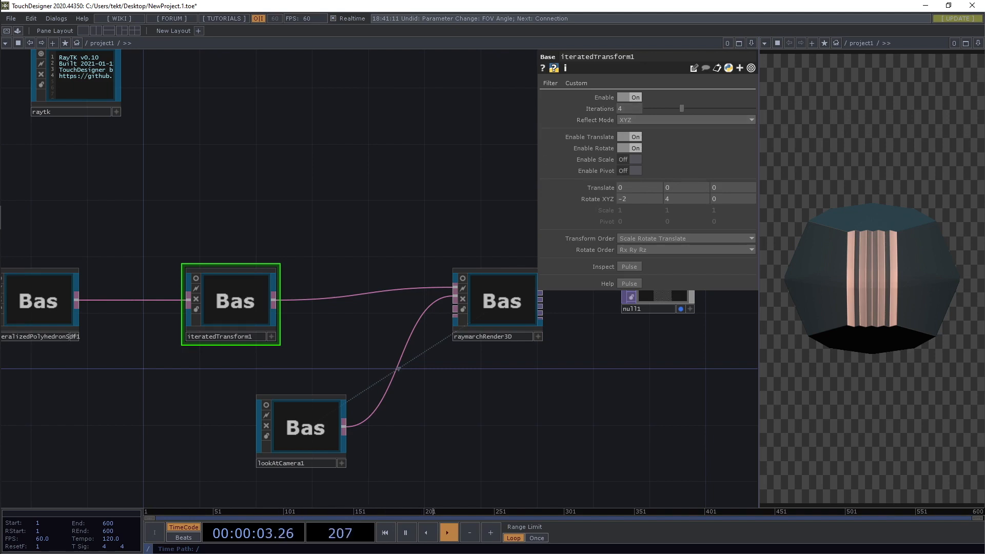
pyautogui.moveTo(675, 199); pyautogui.dragTo(812, 189)
pyautogui.moveTo(639, 199); pyautogui.dragTo(638, 185)
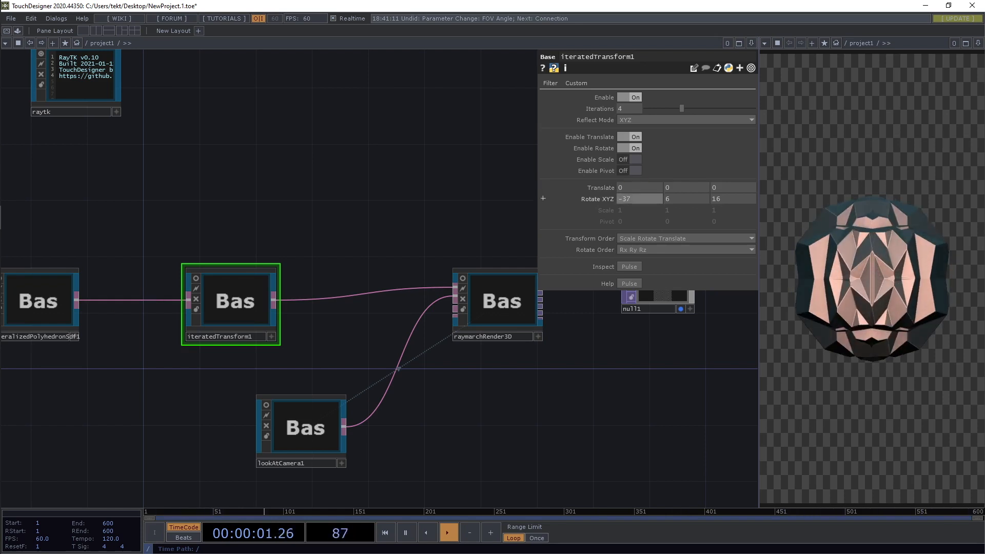
pyautogui.click(629, 137)
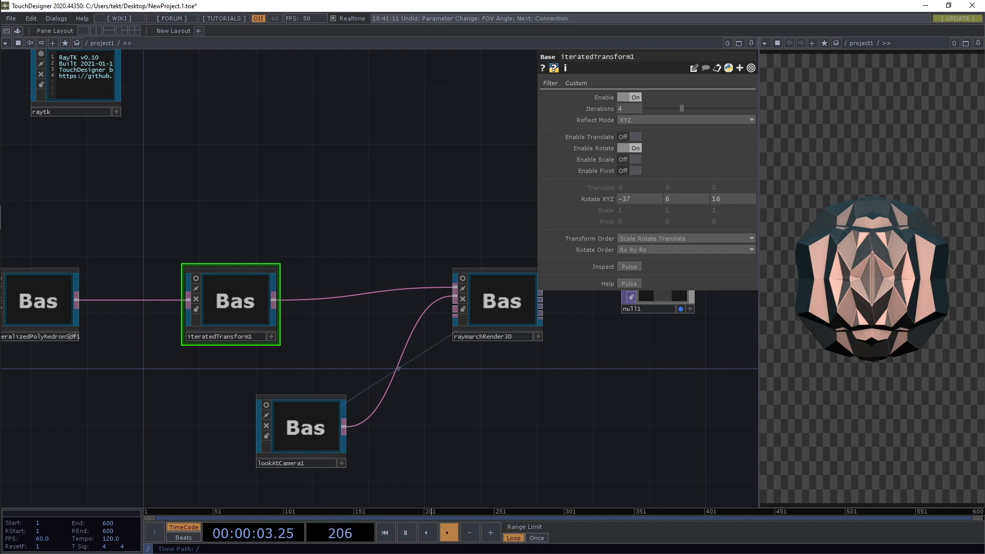
# - Set iteratedTransform1's Reflect Mode to X, trying Y first, and its Rotate XYZ to -29.7, 11.7, 18.7
pyautogui.moveTo(694, 394); pyautogui.dragTo(580, 320)
pyautogui.scroll(-3, 428, 376)
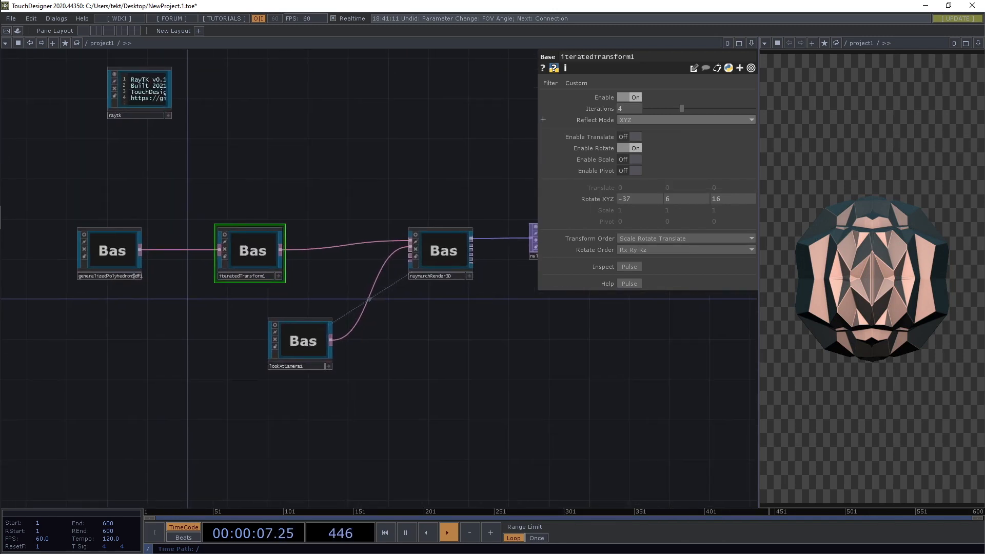
pyautogui.click(628, 120)
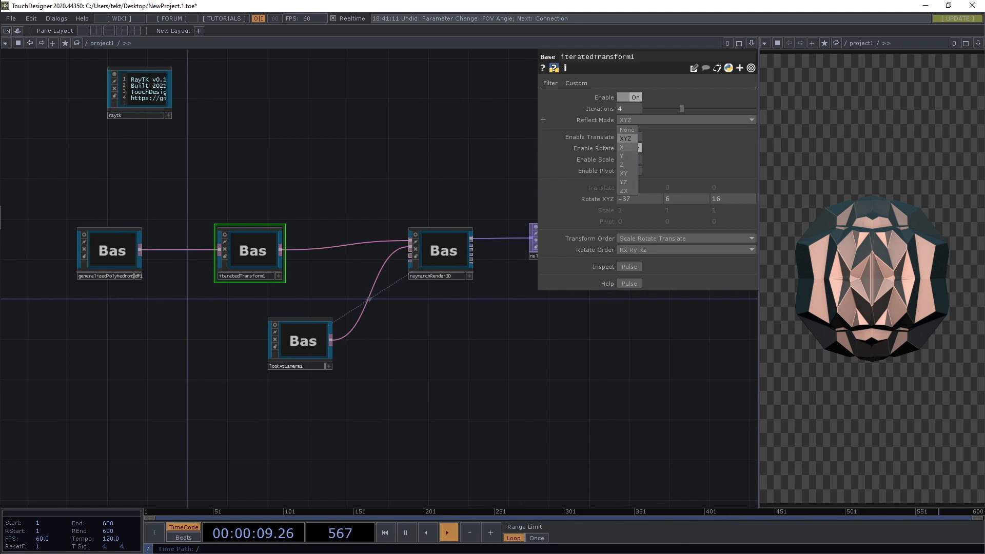
pyautogui.click(627, 156)
pyautogui.click(629, 120)
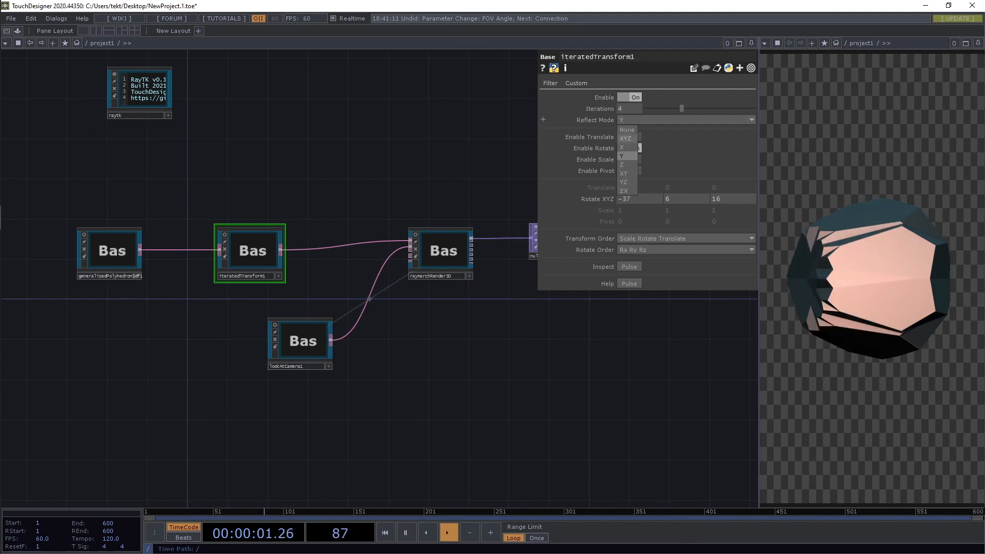
pyautogui.click(626, 147)
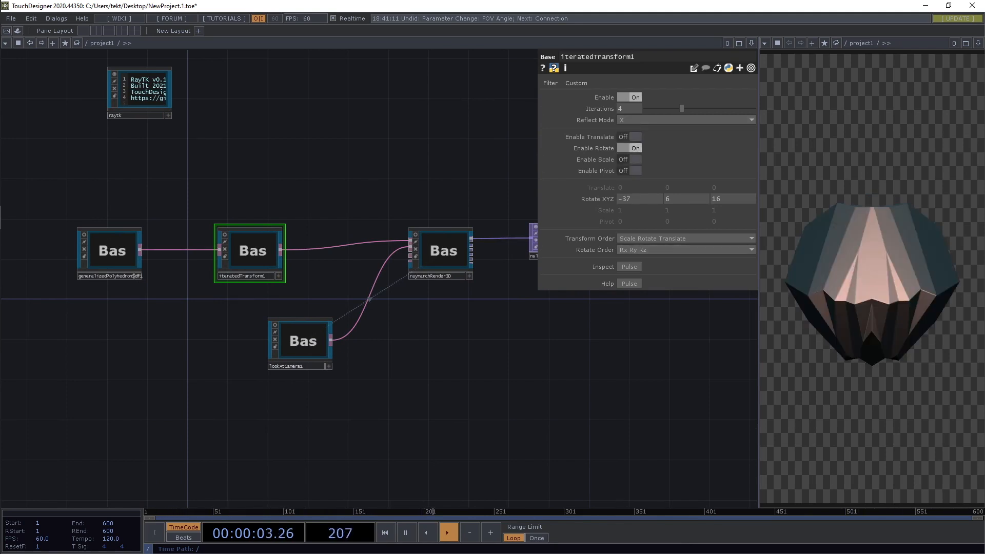
pyautogui.moveTo(634, 199)
pyautogui.mouseDown(button='middle')
pyautogui.moveTo(644, 188)
pyautogui.moveTo(635, 184)
pyautogui.mouseUp(button='middle')
pyautogui.moveTo(691, 199); pyautogui.dragTo(728, 183, button='middle')
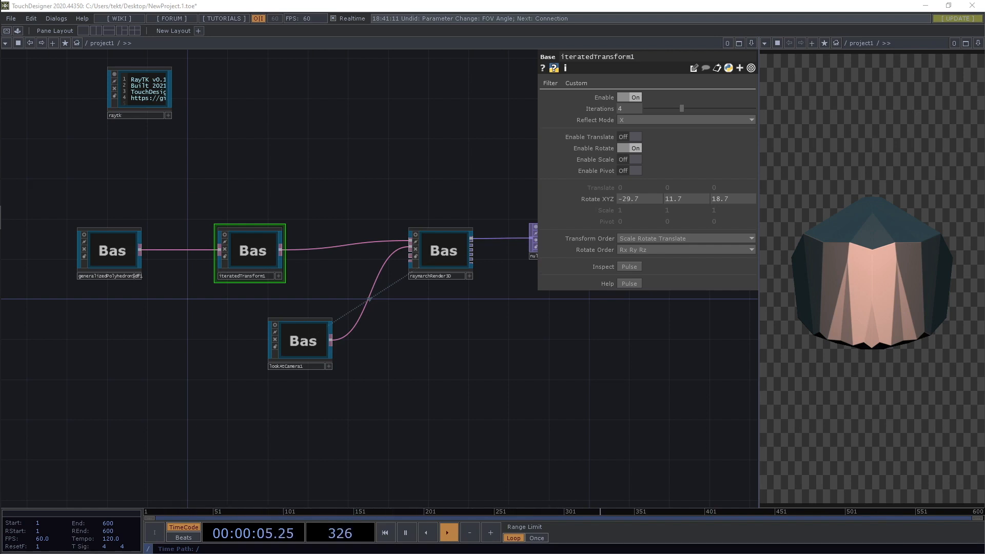
# - Move raymarchRender3D, lookAtCamera1 and null1 together away from iteratedTransform1 to make room in the chain
pyautogui.moveTo(442, 359); pyautogui.dragTo(317, 351)
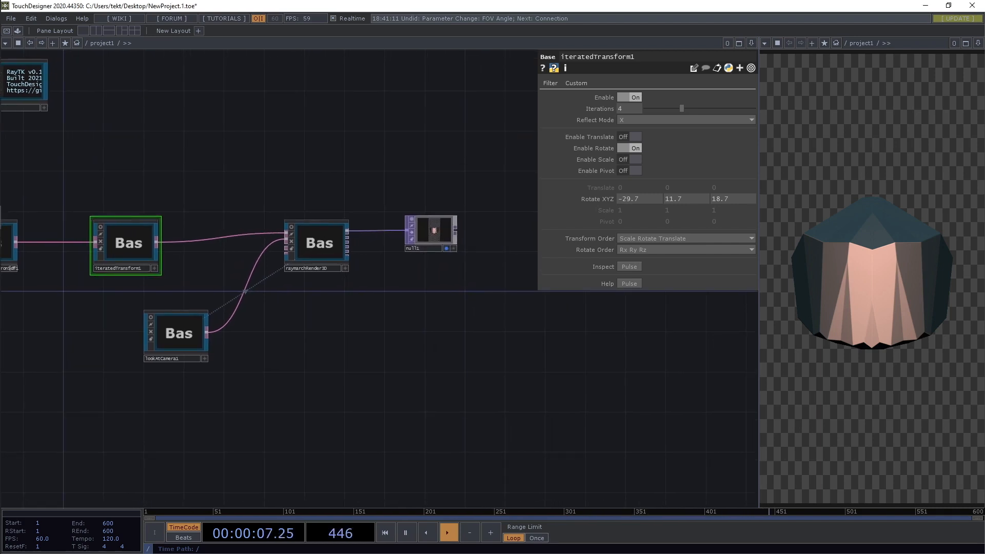
pyautogui.moveTo(218, 145); pyautogui.dragTo(206, 153, button='right')
pyautogui.moveTo(317, 243); pyautogui.dragTo(487, 243)
pyautogui.click(436, 298)
# - Find mirrorOctant in the RayTK palette and create the operator between iteratedTransform1 and raymarchRender3D
pyautogui.hotkey('alt', 'r')
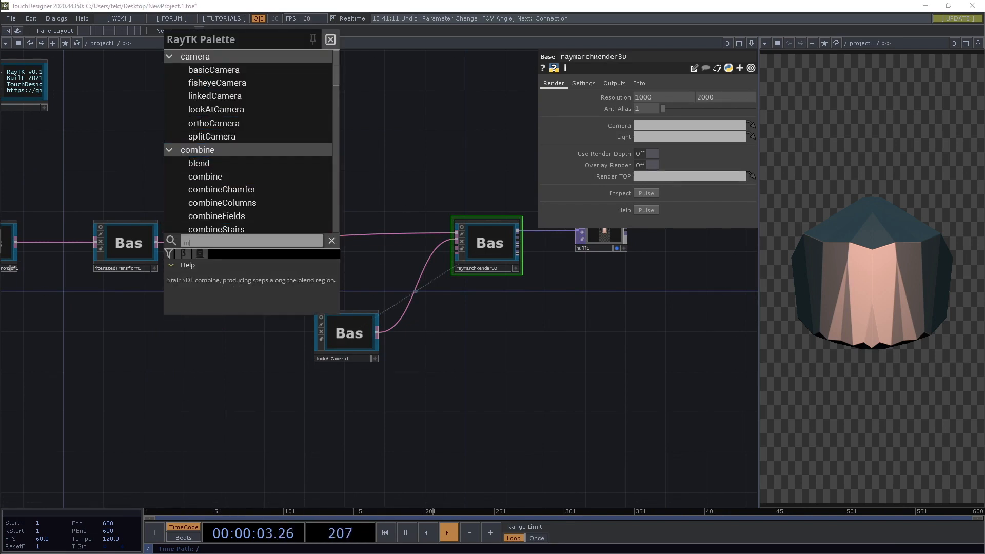
pyautogui.write('miro')
pyautogui.press('BackSpace')
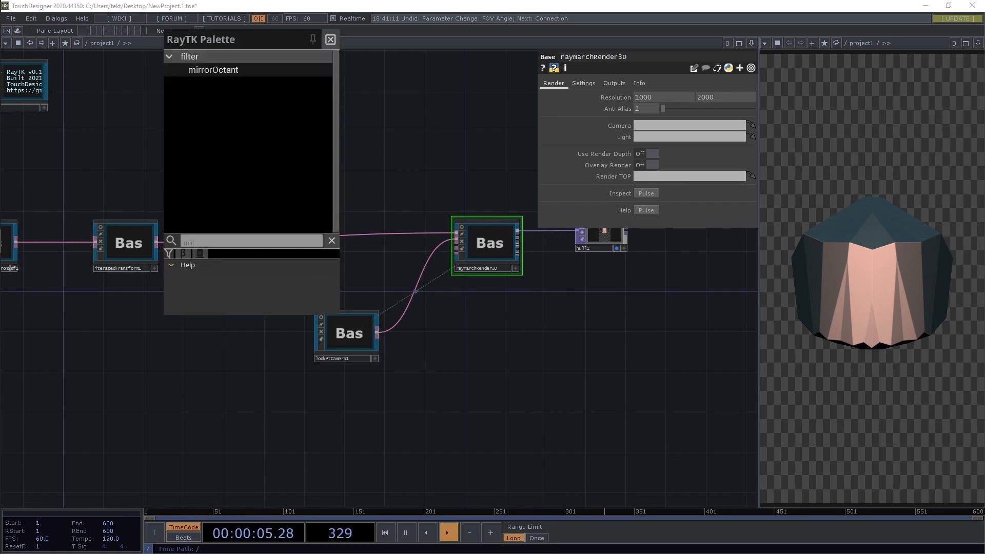
pyautogui.press('Return')
pyautogui.press('Down')
pyautogui.press('Down')
pyautogui.press('Return')
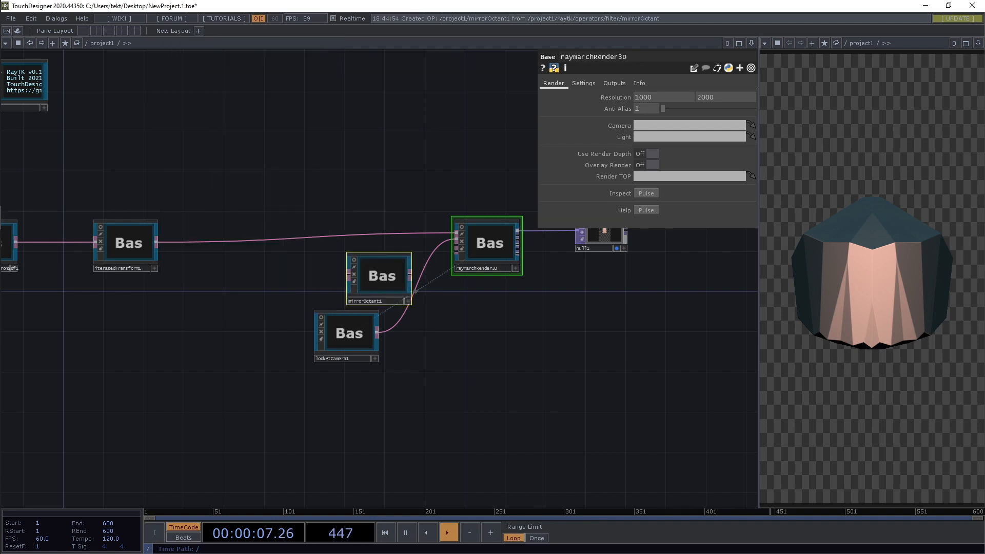
# - Place mirrorOctant1 above iteratedTransform1 and wire it between generalizedPolyhedronSdf1 and raymarchRender3D's first input, bypassing iteratedTransform1
pyautogui.moveTo(382, 277); pyautogui.dragTo(157, 243)
pyautogui.moveTo(229, 185); pyautogui.dragTo(332, 211)
pyautogui.moveTo(318, 259); pyautogui.dragTo(119, 268)
pyautogui.moveTo(352, 259); pyautogui.dragTo(436, 249)
pyautogui.moveTo(435, 262); pyautogui.dragTo(559, 259)
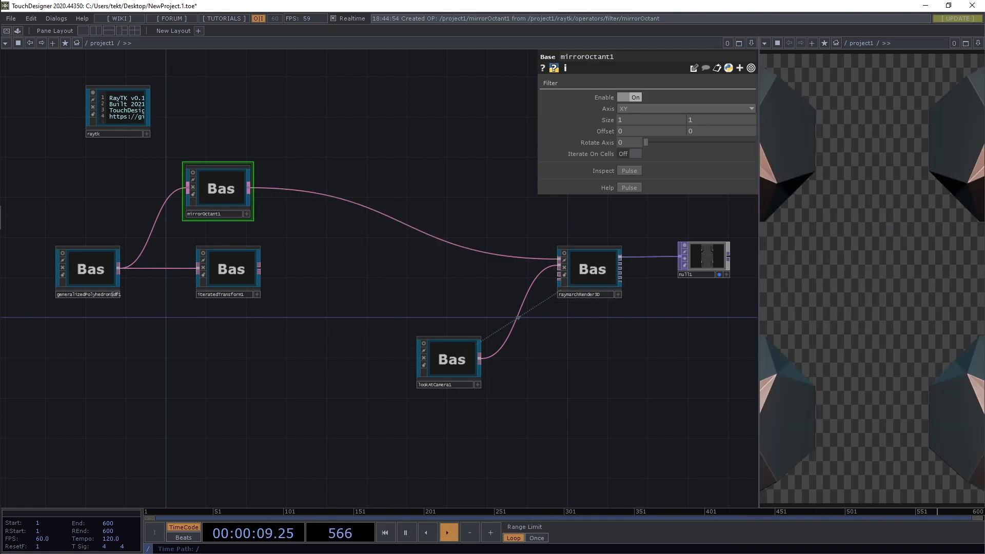
# - Set mirrorOctant1's Size to 0.6 on both axes and its Offset to 0.2, -0.2
pyautogui.moveTo(607, 121); pyautogui.dragTo(603, 101)
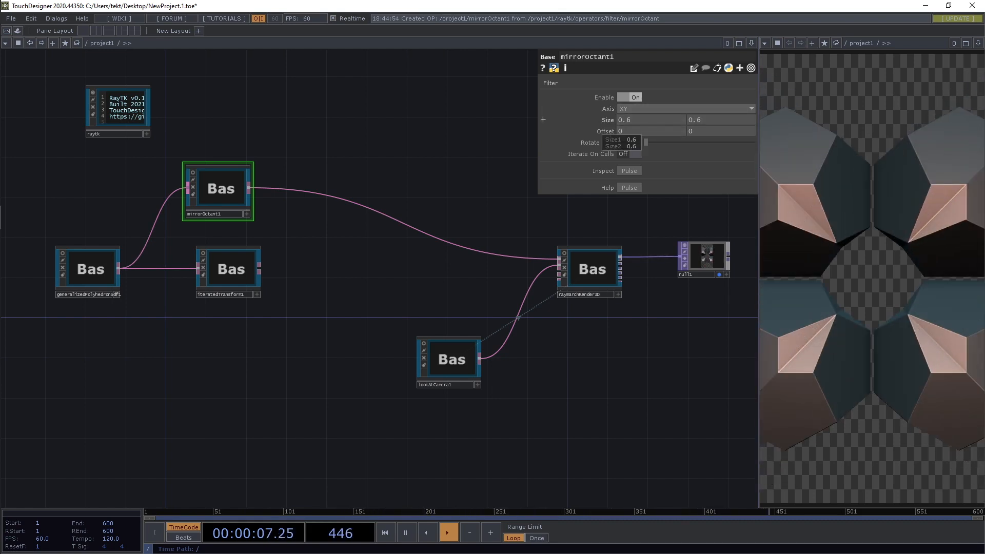
pyautogui.moveTo(602, 122); pyautogui.dragTo(554, 118)
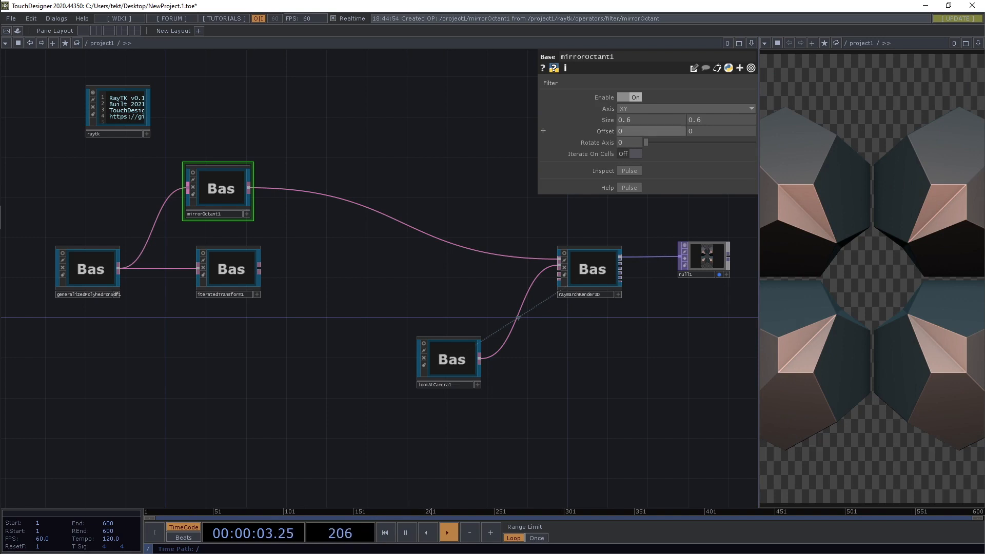
pyautogui.moveTo(626, 132)
pyautogui.mouseDown()
pyautogui.moveTo(651, 116)
pyautogui.moveTo(626, 116)
pyautogui.mouseUp()
pyautogui.moveTo(626, 131); pyautogui.dragTo(693, 112)
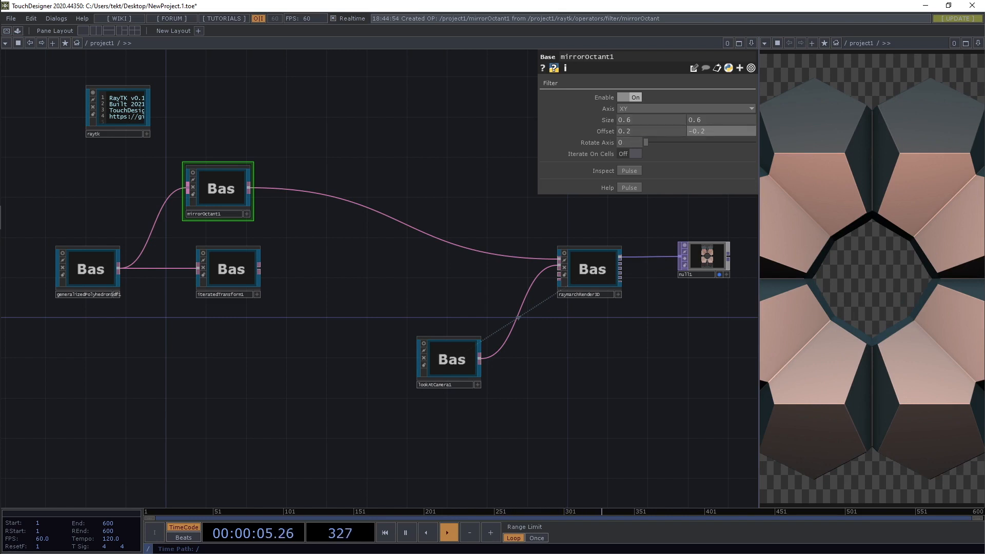
# - Set lookAtCamera1's FOV Angle to 92.7 and mirrorOctant1's first Offset value to 0.1
pyautogui.click(450, 361)
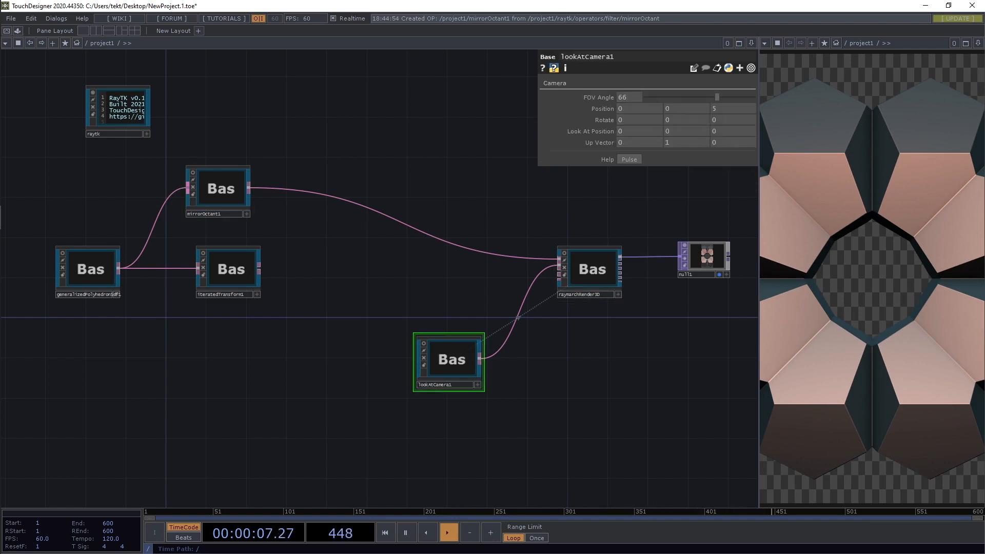
pyautogui.moveTo(717, 97); pyautogui.dragTo(746, 97)
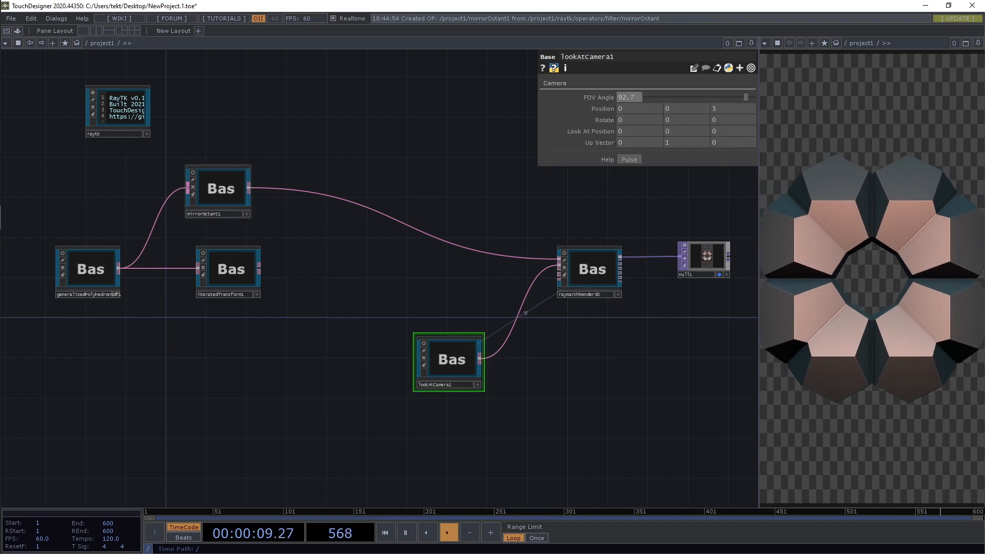
pyautogui.click(220, 187)
pyautogui.moveTo(660, 131)
pyautogui.mouseDown()
pyautogui.moveTo(647, 116)
pyautogui.moveTo(679, 117)
pyautogui.moveTo(643, 123)
pyautogui.mouseUp()
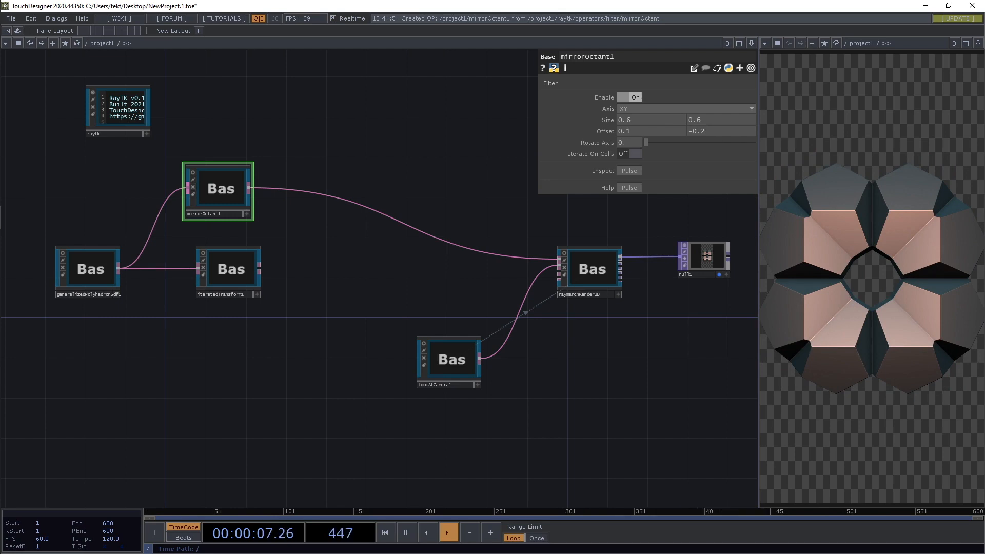
# - Connect iteratedTransform1's output to mirrorOctant1's input and move mirrorOctant1 in line between iteratedTransform1 and raymarchRender3D
pyautogui.moveTo(188, 188); pyautogui.dragTo(259, 267)
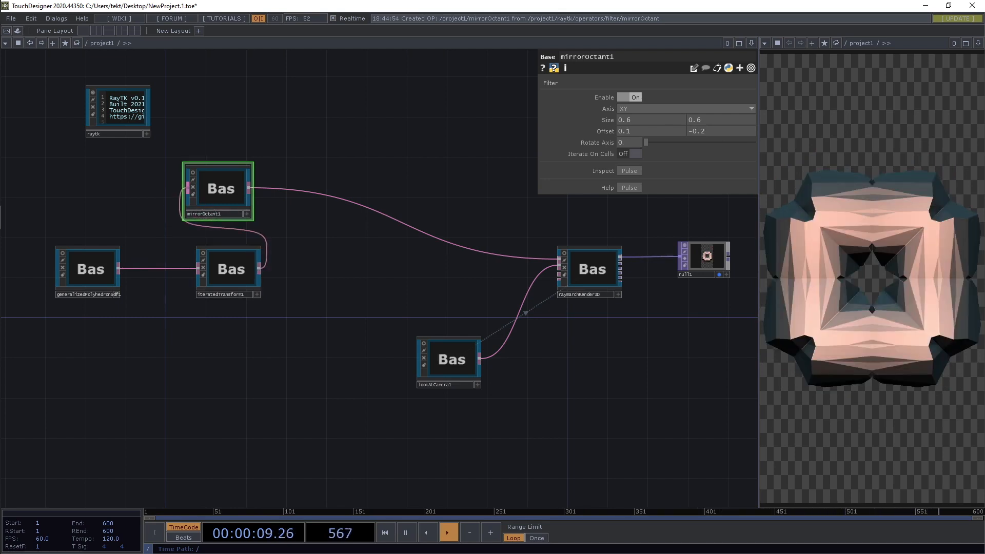
pyautogui.moveTo(220, 190); pyautogui.dragTo(331, 260)
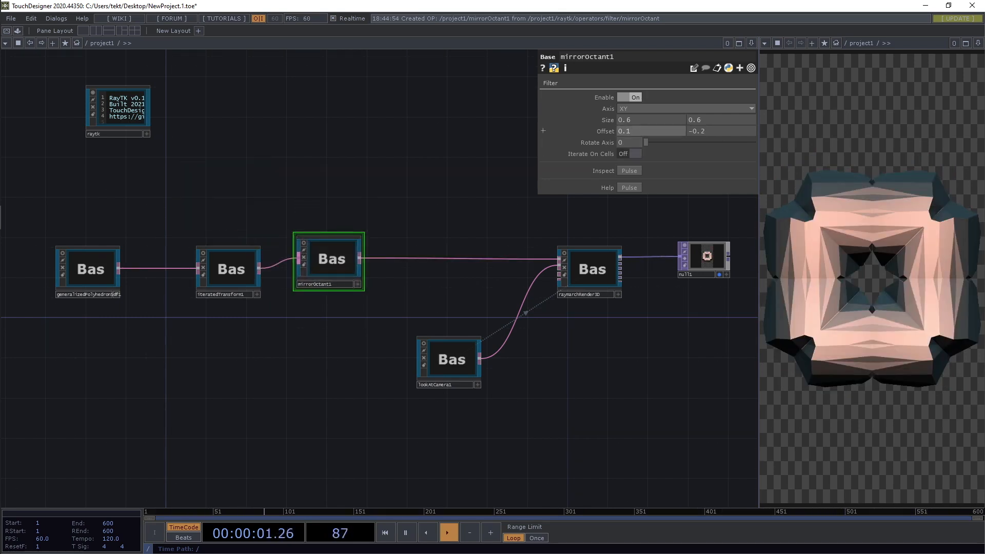
# - Reset both of mirrorOctant1's Offset values to 0 and set its Size to 0.7 on both axes
pyautogui.rightClick(605, 132)
pyautogui.click(639, 177)
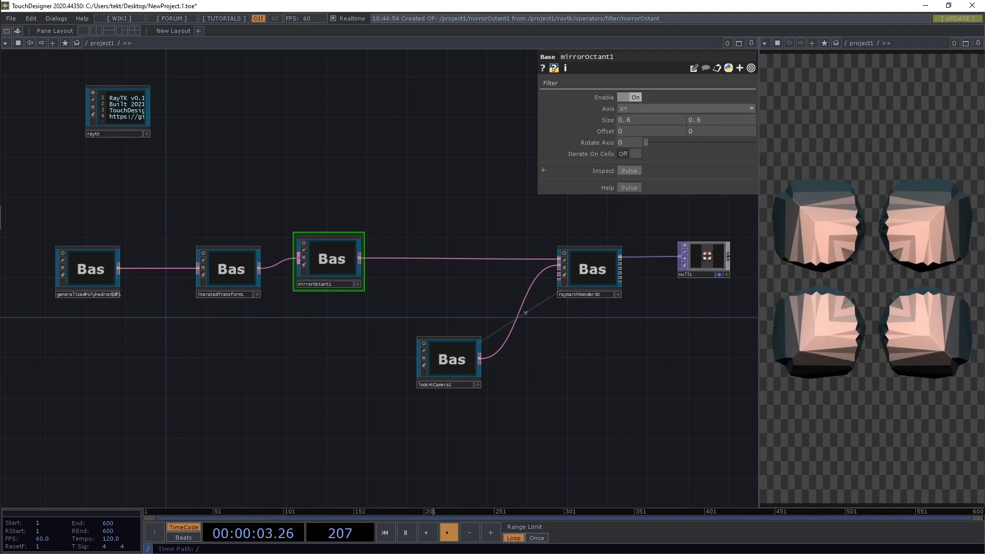
pyautogui.moveTo(603, 120)
pyautogui.mouseDown(button='middle')
pyautogui.moveTo(626, 106)
pyautogui.moveTo(603, 101)
pyautogui.mouseUp(button='middle')
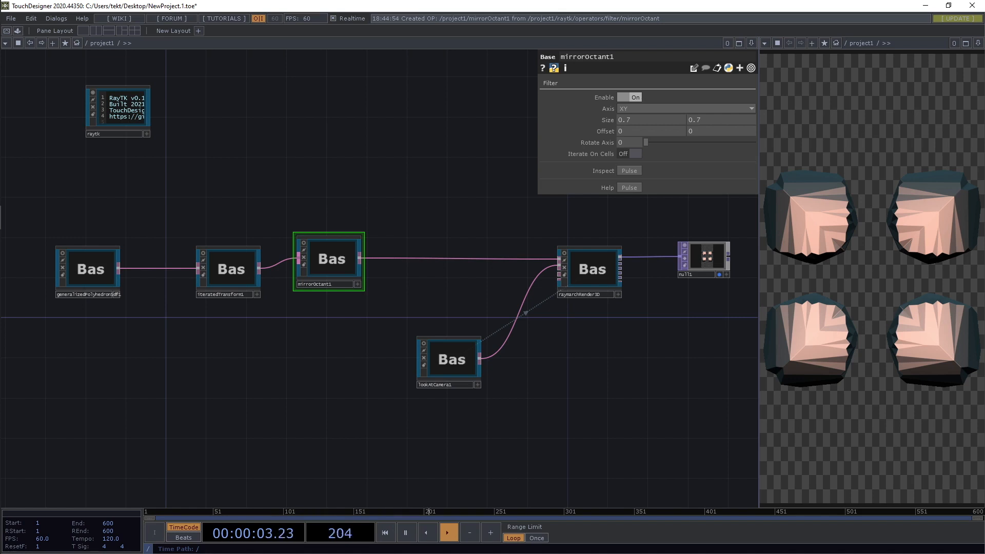
# - Try adjusting iteratedTransform1's Rotate XYZ, and set mirrorOctant1's Size to 0.8 on both axes
pyautogui.click(231, 270)
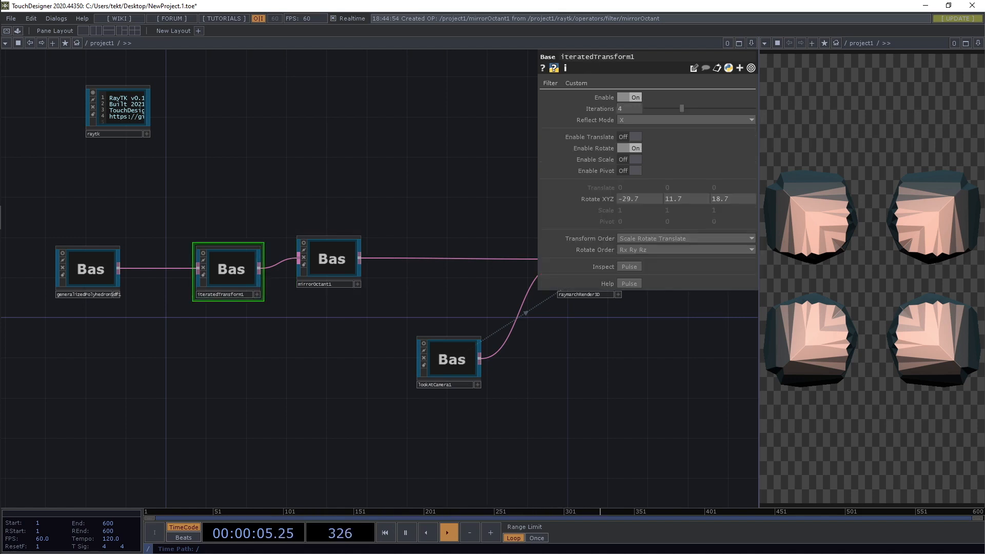
pyautogui.moveTo(652, 199)
pyautogui.mouseDown(button='middle')
pyautogui.moveTo(658, 188)
pyautogui.moveTo(682, 188)
pyautogui.moveTo(638, 188)
pyautogui.moveTo(657, 188)
pyautogui.mouseUp(button='middle')
pyautogui.click(328, 264)
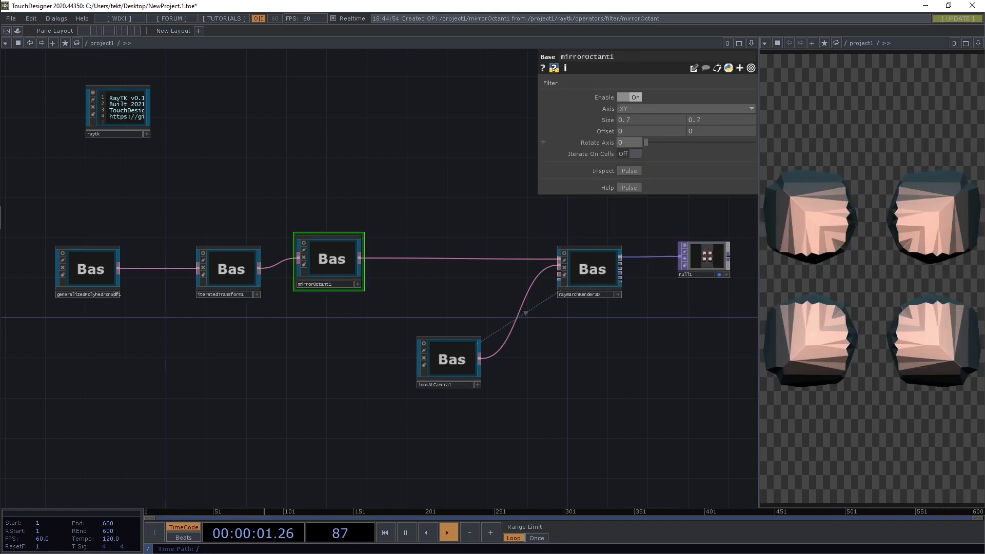
pyautogui.moveTo(607, 120); pyautogui.dragTo(606, 99, button='middle')
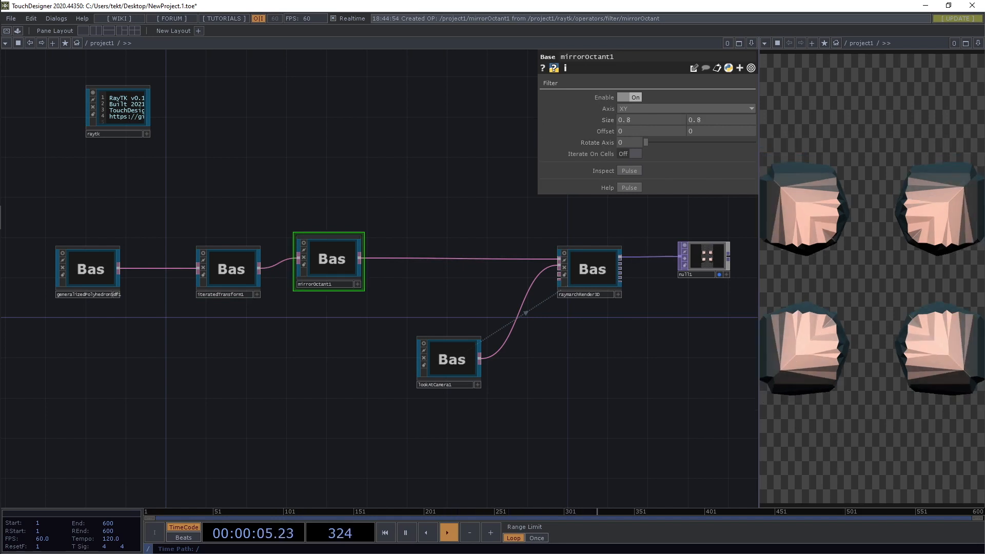
# - Move generalizedPolyhedronSdf1 and iteratedTransform1 together up and away from the renderer, and place mirrorOctant1 below the chain
pyautogui.moveTo(390, 256); pyautogui.dragTo(451, 254)
pyautogui.moveTo(317, 219); pyautogui.dragTo(154, 280, button='right')
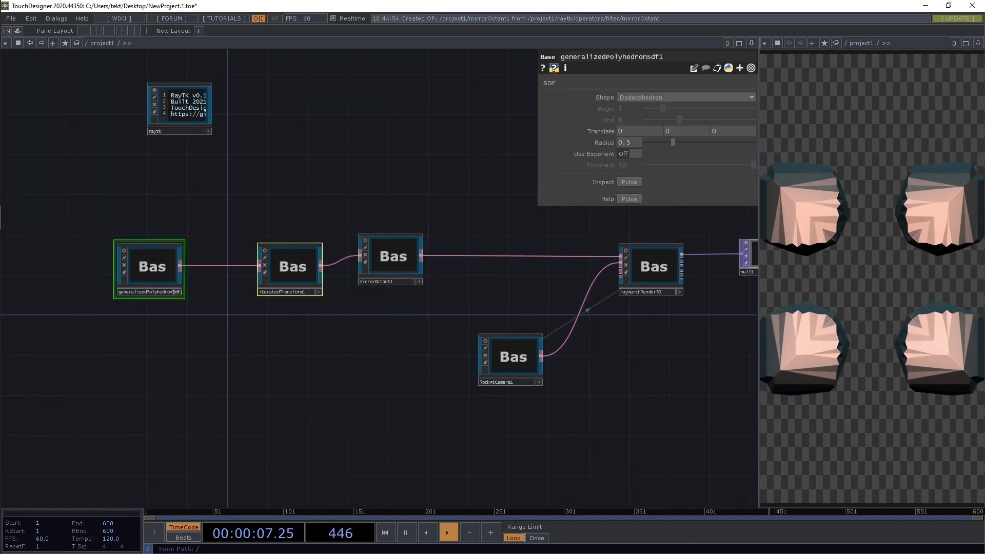
pyautogui.moveTo(152, 267); pyautogui.dragTo(72, 227)
pyautogui.moveTo(393, 257); pyautogui.dragTo(363, 336)
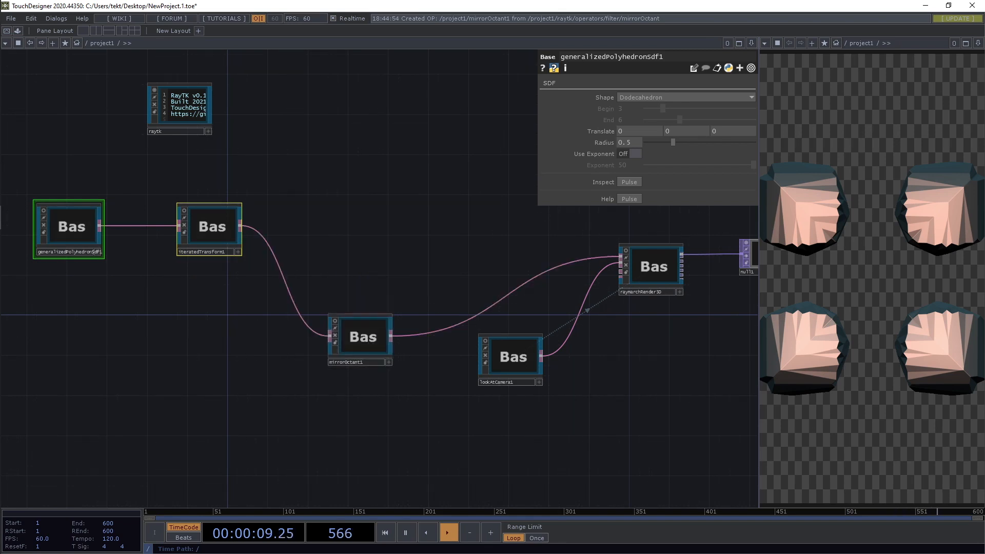
# - Set generalizedPolyhedronSdf1's Radius to 0.338 and move mirrorOctant1 slightly higher
pyautogui.click(71, 227)
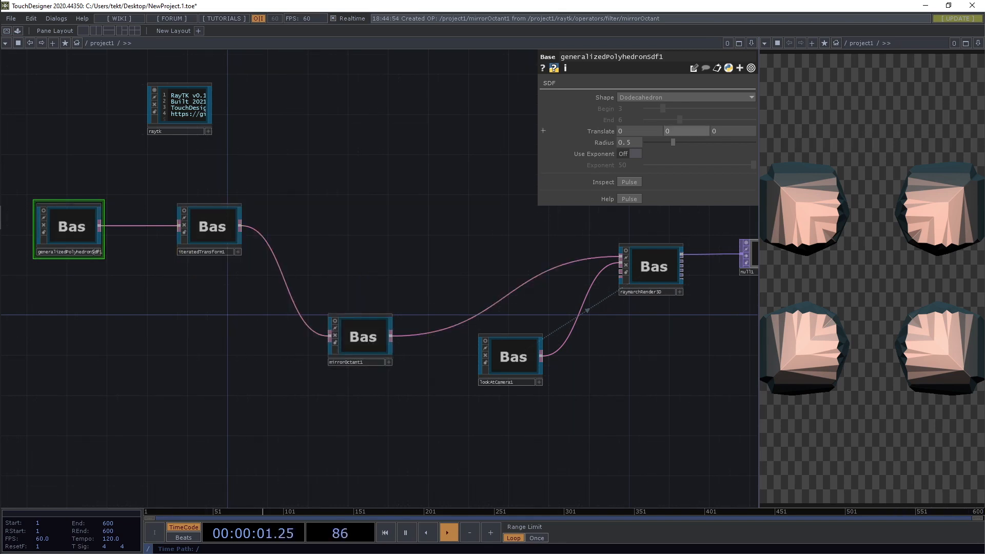
pyautogui.moveTo(673, 143); pyautogui.dragTo(664, 143)
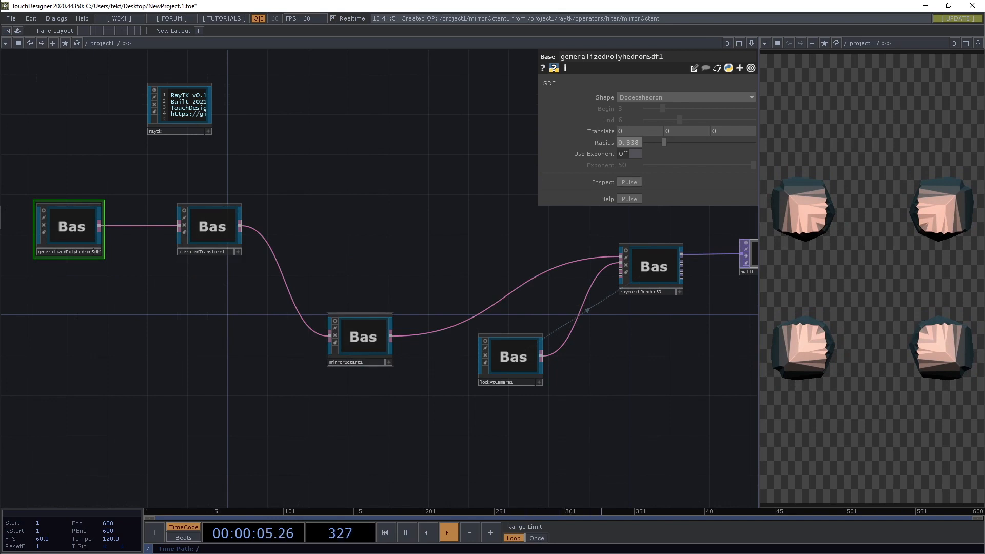
pyautogui.moveTo(363, 337); pyautogui.dragTo(363, 307)
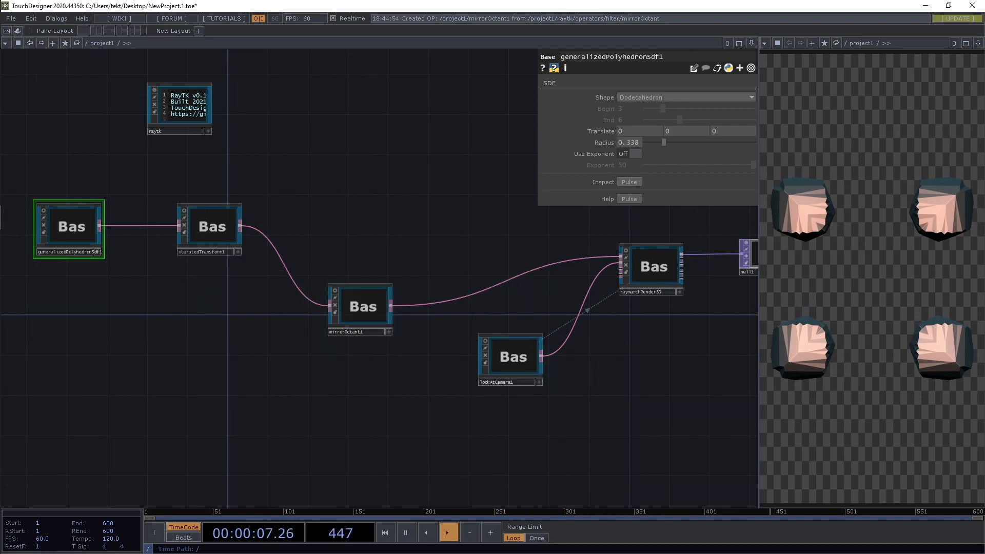
# - Add a RayTK combine operator and place it above and to the right of mirrorOctant1
pyautogui.moveTo(380, 241); pyautogui.dragTo(392, 235)
pyautogui.hotkey('alt', 'r')
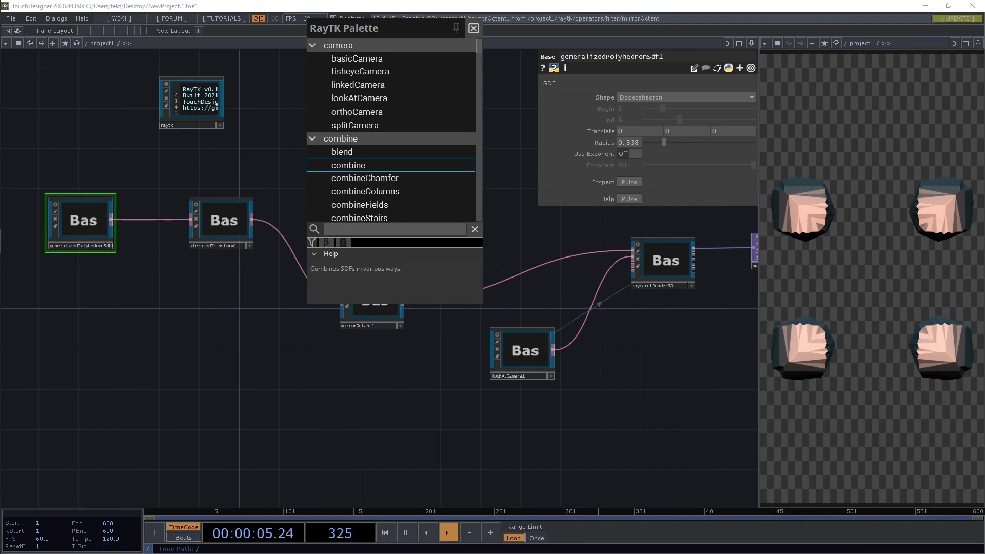
pyautogui.press('Return')
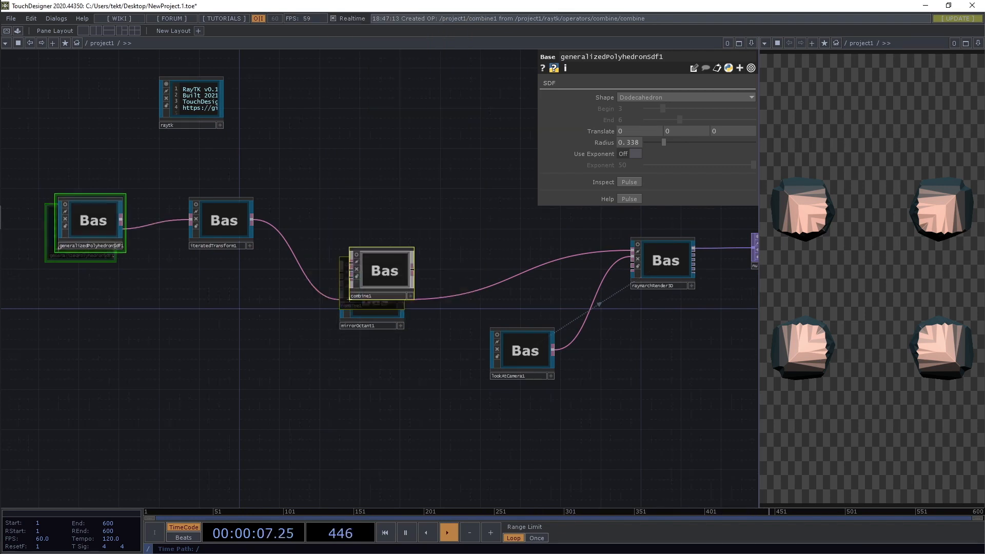
pyautogui.click(382, 273)
pyautogui.moveTo(382, 273); pyautogui.dragTo(432, 213)
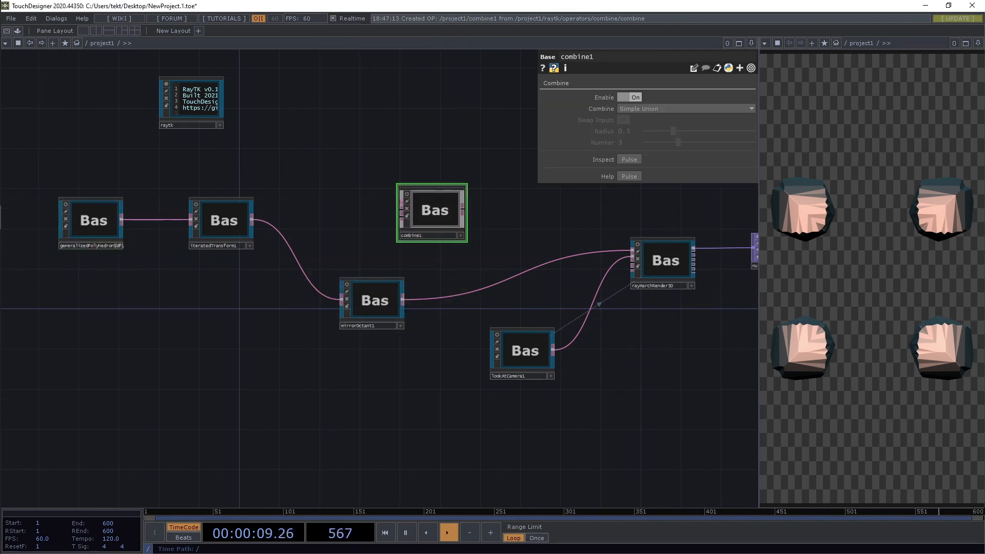
# - Wire iteratedTransform1 and mirrorOctant1 into combine1's first two inputs, and feed combine1 into raymarchRender3D in place of mirrorOctant1
pyautogui.moveTo(252, 220); pyautogui.dragTo(402, 204)
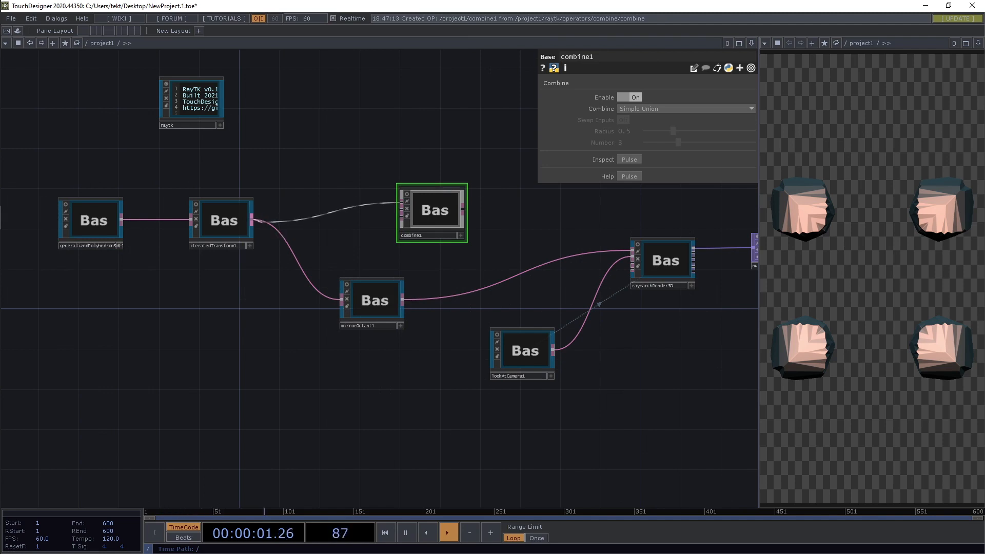
pyautogui.moveTo(432, 213); pyautogui.dragTo(472, 203)
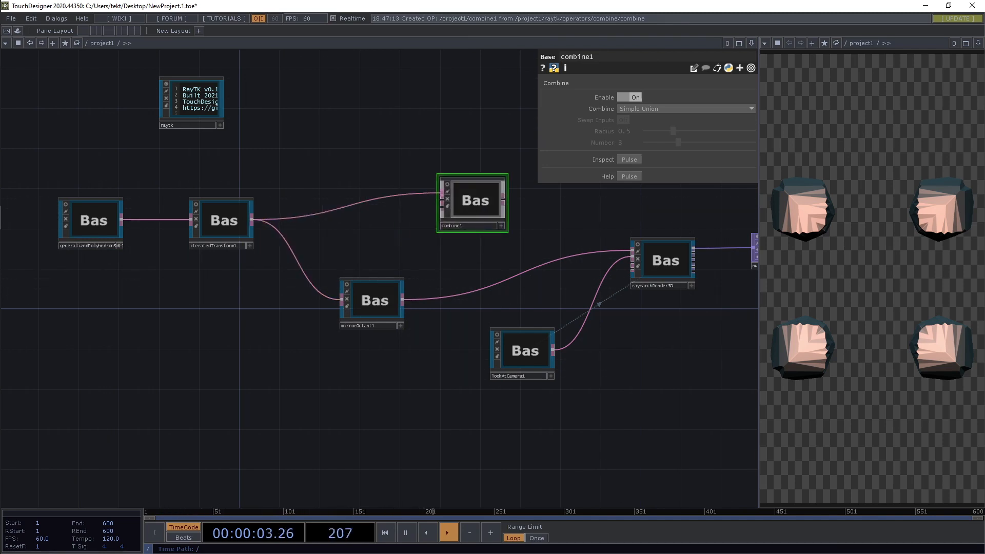
pyautogui.moveTo(403, 299); pyautogui.dragTo(442, 200)
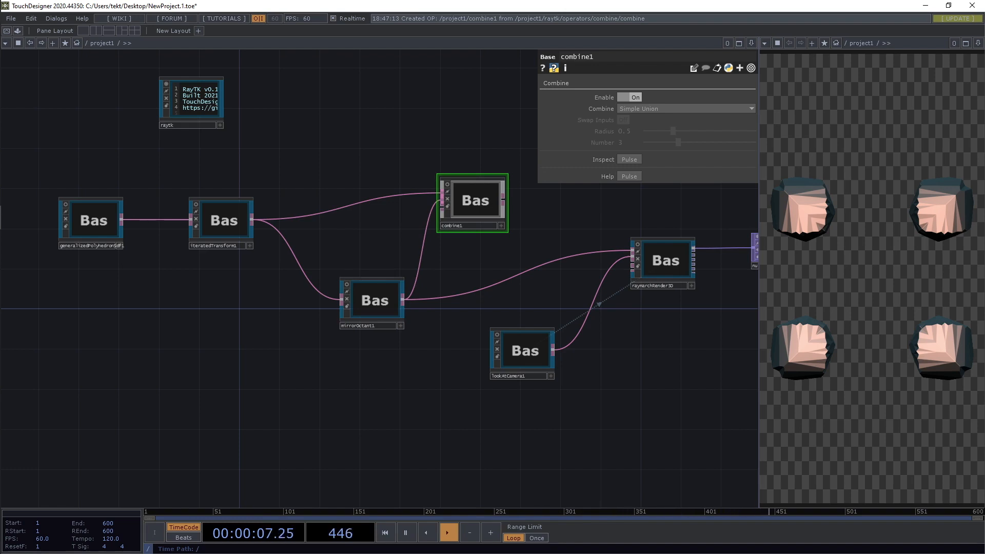
pyautogui.moveTo(504, 200); pyautogui.dragTo(543, 263)
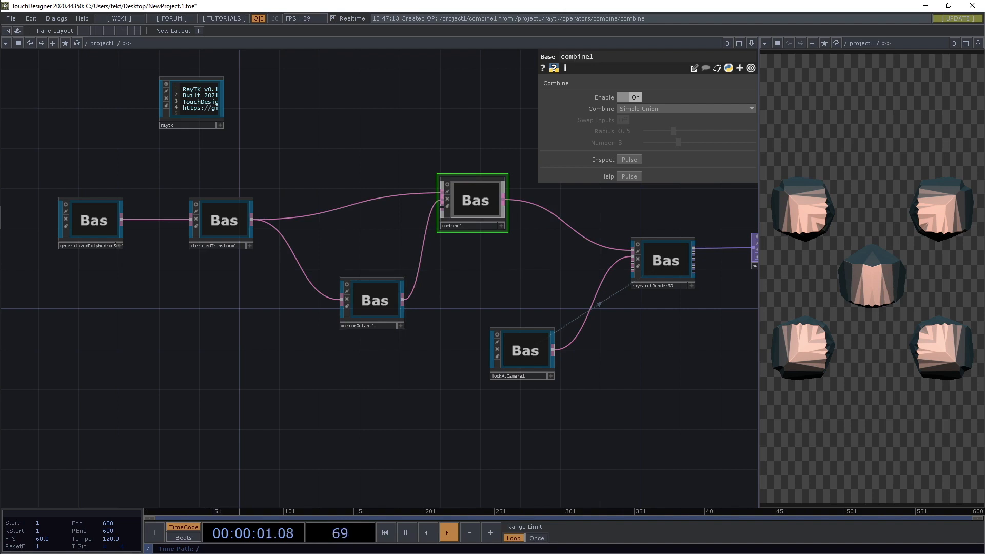
# - Move mirrorOctant1 and combine1 closer to iteratedTransform1, and set mirrorOctant1's Size to 1 on both axes
pyautogui.moveTo(373, 301); pyautogui.dragTo(342, 280)
pyautogui.moveTo(472, 201); pyautogui.dragTo(452, 221)
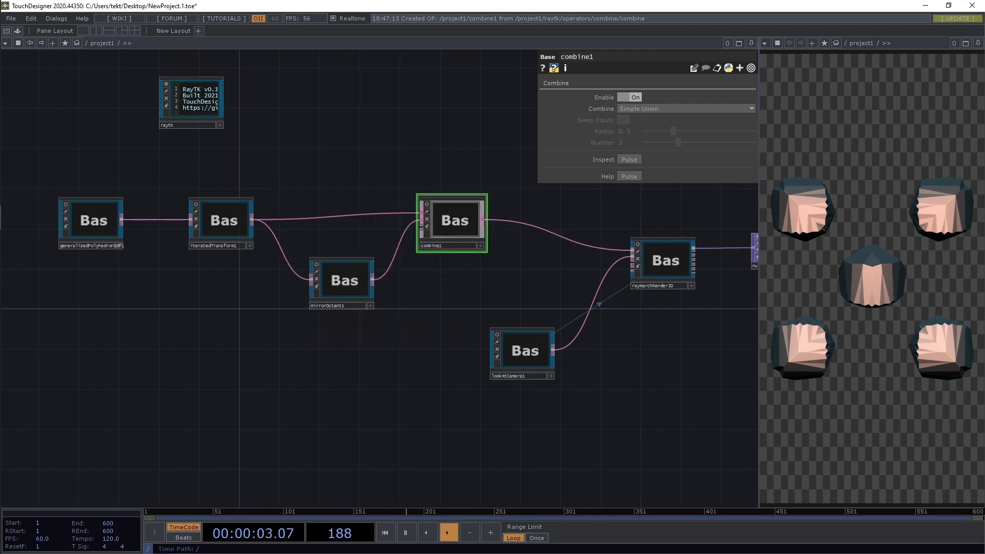
pyautogui.click(342, 280)
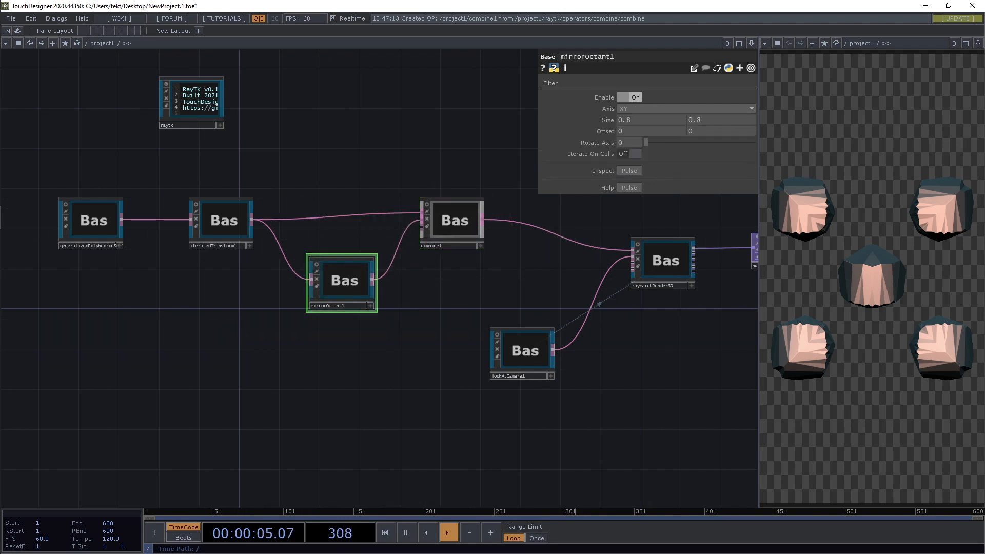
pyautogui.moveTo(606, 120); pyautogui.dragTo(611, 108, button='middle')
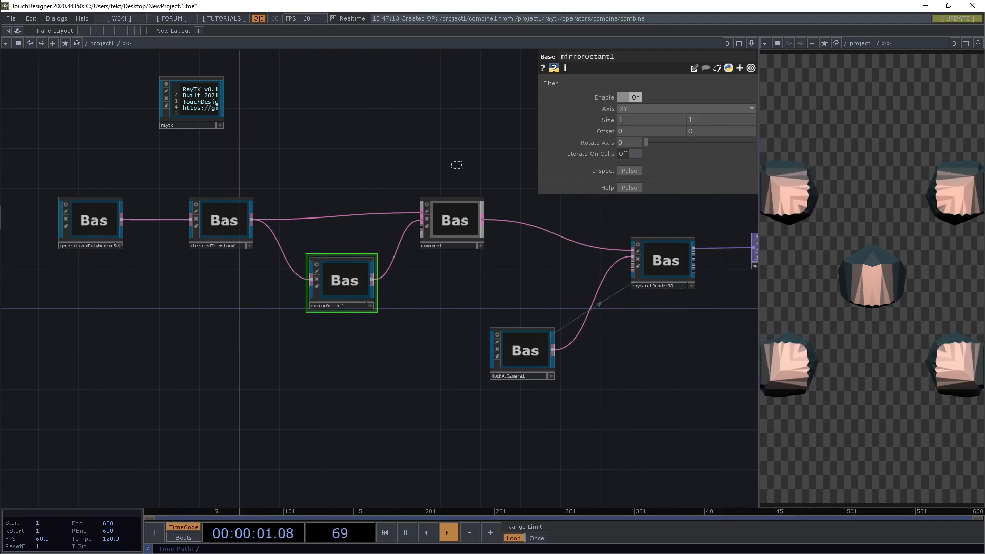
# - Move generalizedPolyhedronSdf1, iteratedTransform1, mirrorOctant1 and combine1 down together so combine1 lines up with the renderer's input
pyautogui.moveTo(461, 161); pyautogui.dragTo(53, 309)
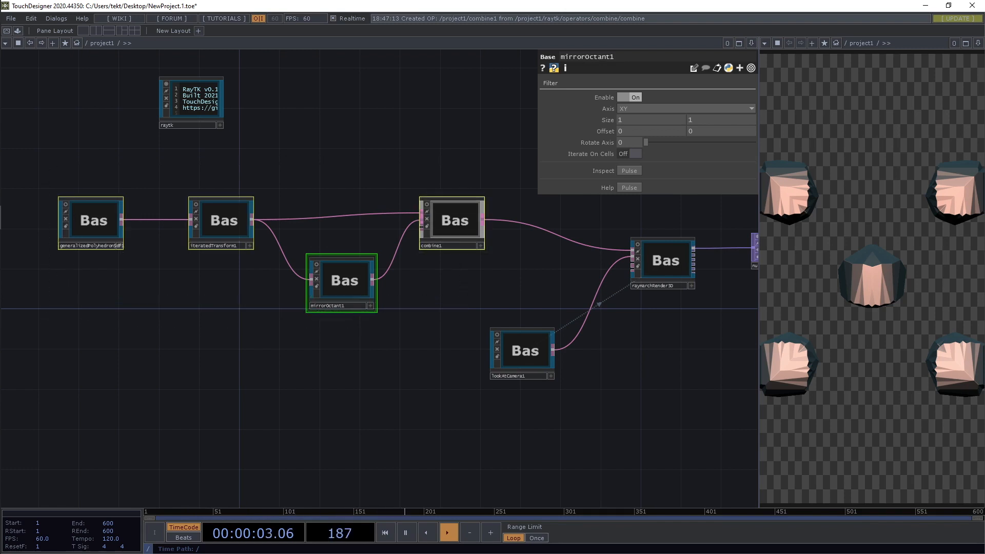
pyautogui.moveTo(453, 219); pyautogui.dragTo(452, 249)
pyautogui.click(454, 206)
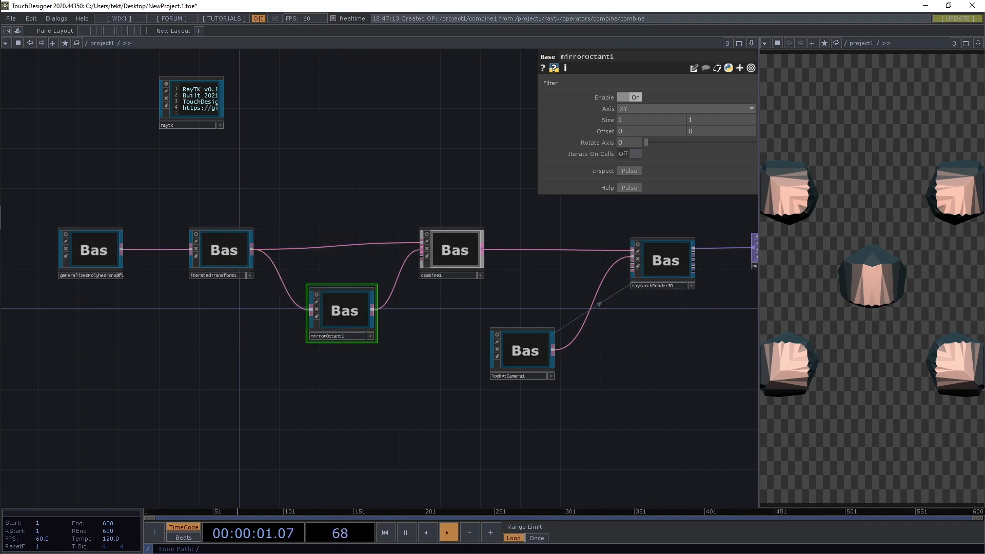
# - Try moving generalizedPolyhedronSdf1 closer to iteratedTransform1, and move it back to its previous spacing
pyautogui.moveTo(92, 196); pyautogui.dragTo(133, 288)
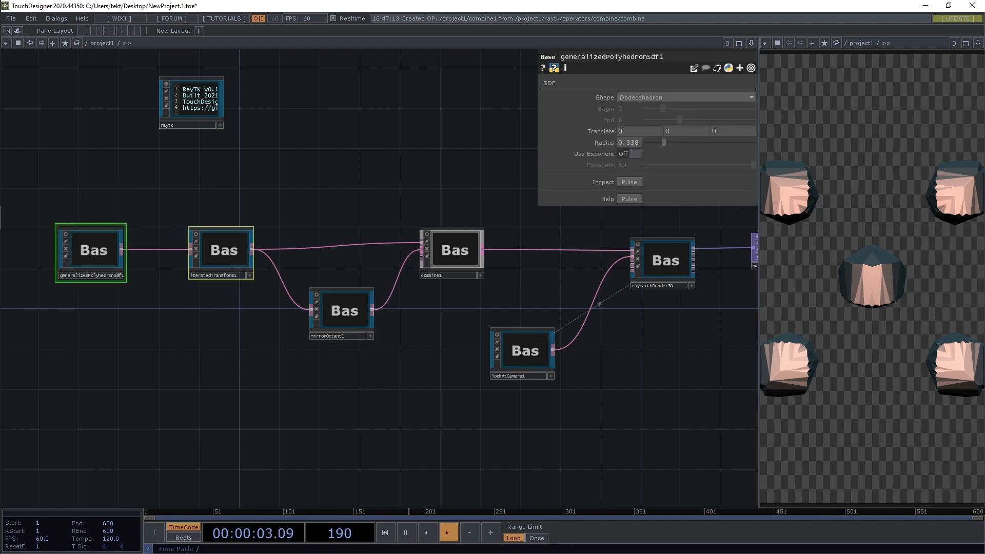
pyautogui.moveTo(93, 249); pyautogui.dragTo(124, 249)
pyautogui.moveTo(92, 193); pyautogui.dragTo(227, 297)
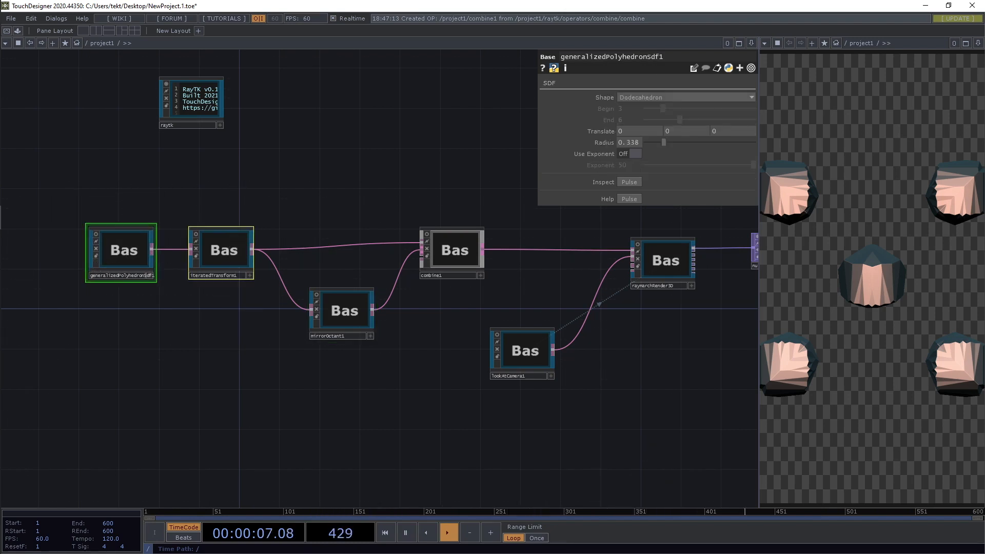
pyautogui.moveTo(318, 389); pyautogui.dragTo(355, 391)
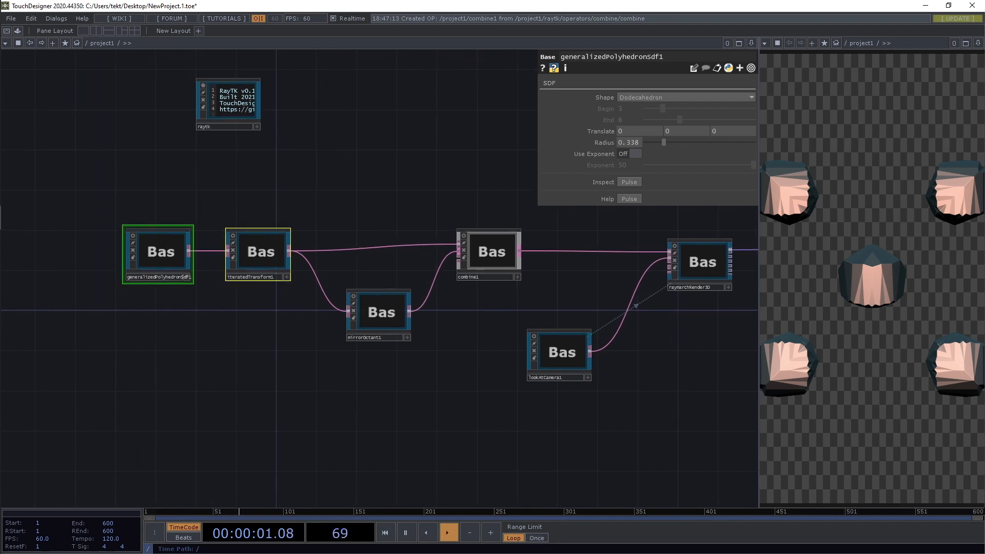
pyautogui.moveTo(160, 252); pyautogui.dragTo(130, 252)
pyautogui.click(179, 302)
pyautogui.moveTo(229, 252); pyautogui.dragTo(258, 253)
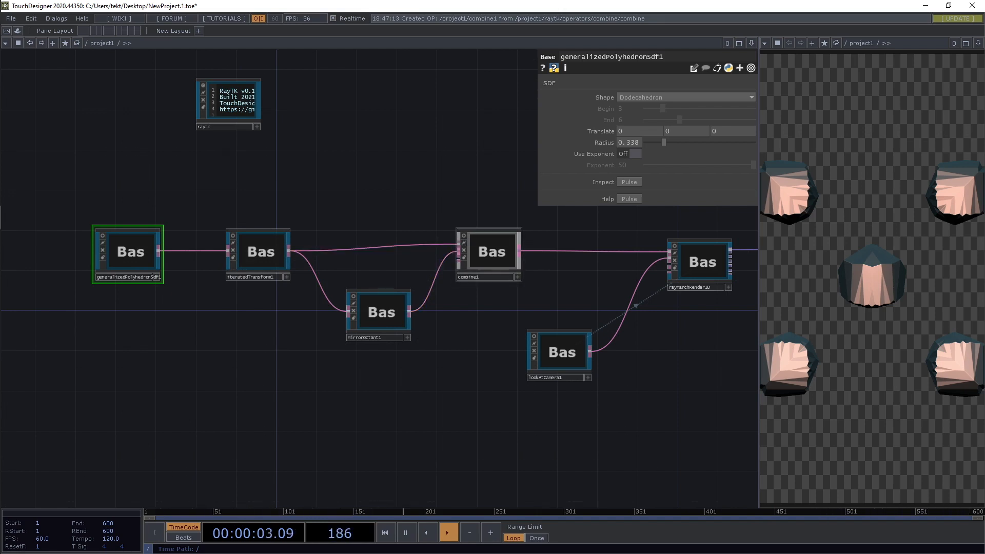
# - Set combine1's Combine mode to Smooth Union
pyautogui.click(491, 253)
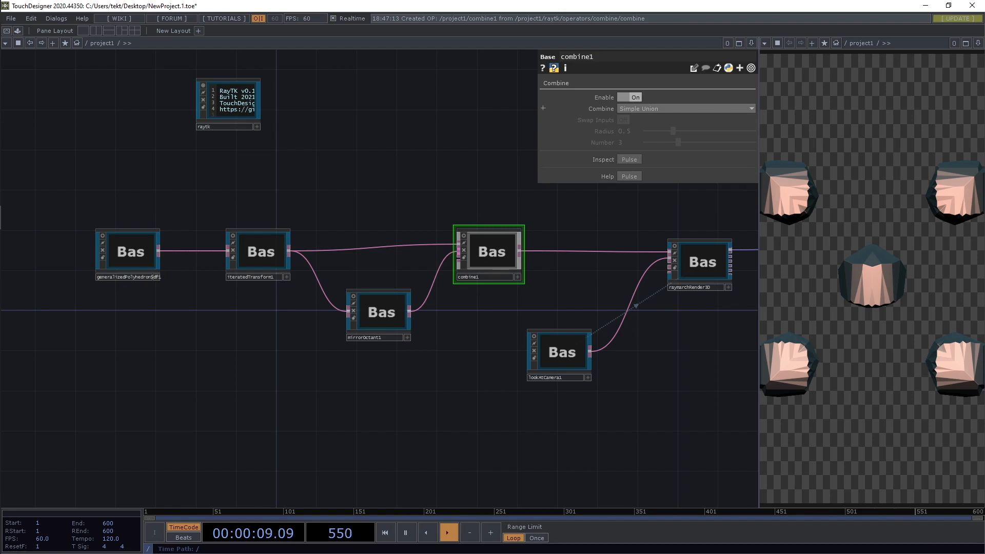
pyautogui.click(647, 109)
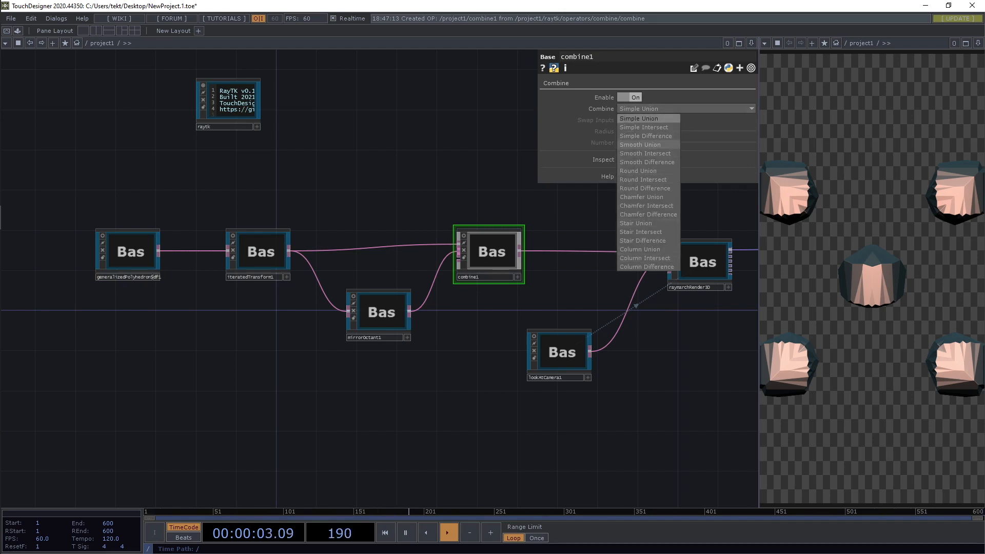
pyautogui.click(640, 145)
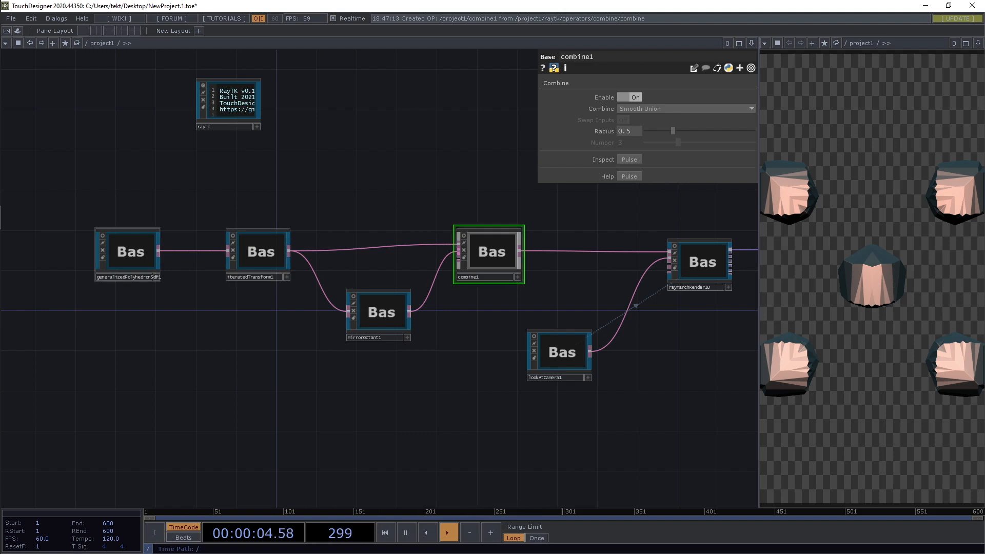
# - Set generalizedPolyhedronSdf1's Radius to 0.49 and combine1's Radius to 0.51
pyautogui.click(129, 252)
pyautogui.moveTo(663, 142); pyautogui.dragTo(671, 143)
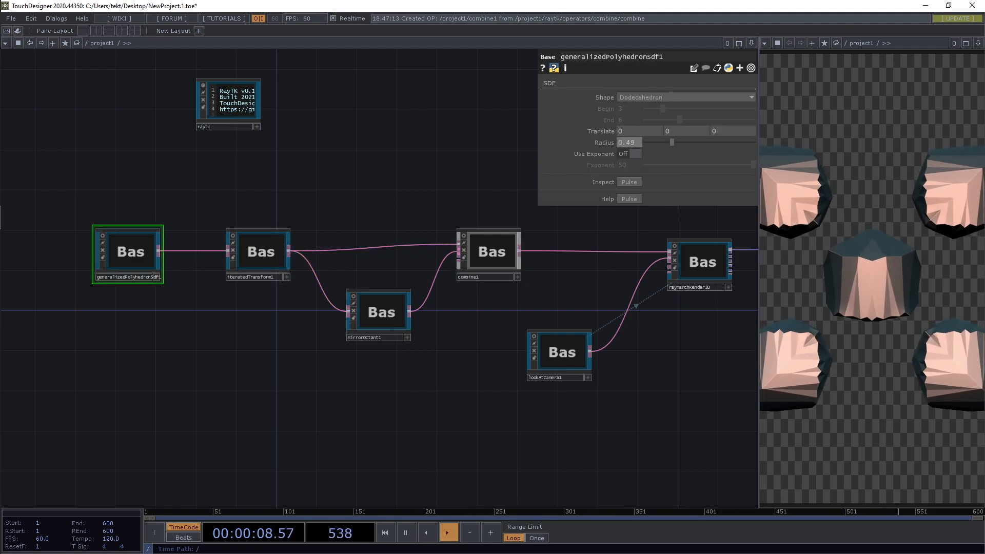
pyautogui.click(490, 253)
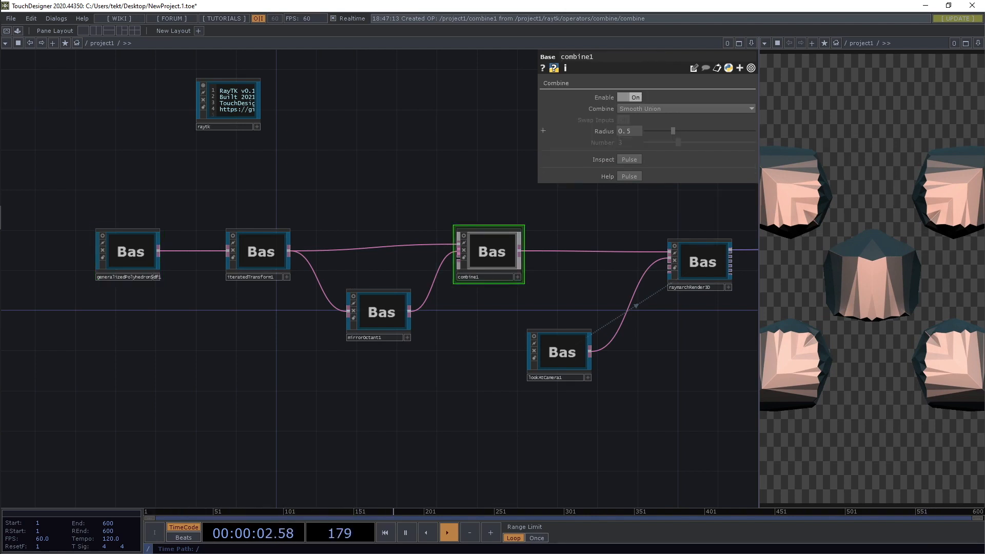
pyautogui.moveTo(674, 131)
pyautogui.mouseDown()
pyautogui.moveTo(710, 132)
pyautogui.moveTo(673, 158)
pyautogui.moveTo(695, 132)
pyautogui.moveTo(679, 131)
pyautogui.mouseUp()
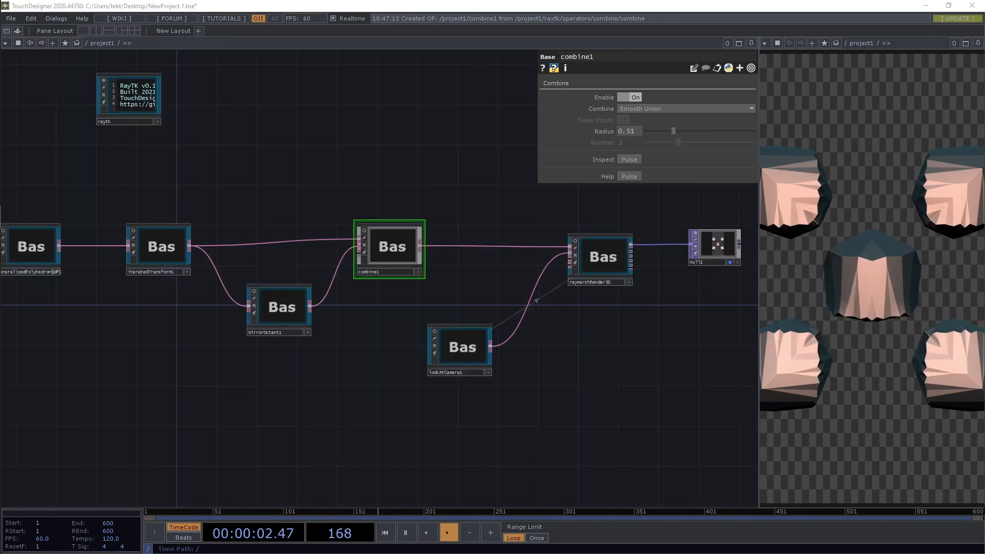
# - Move raymarchRender3D, lookAtCamera1 and null1 together away from combine1 to make room for more operators
pyautogui.moveTo(513, 410); pyautogui.dragTo(302, 362)
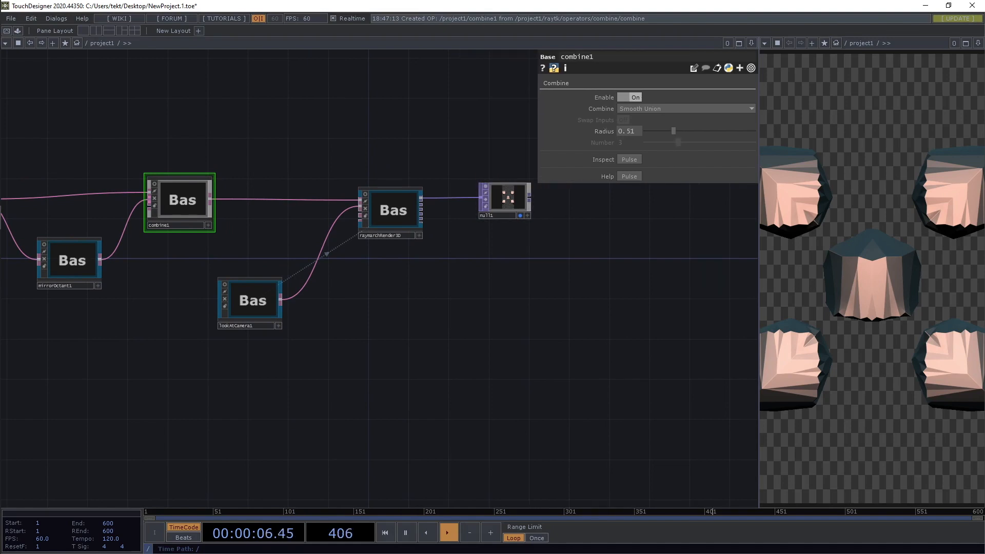
pyautogui.moveTo(234, 145); pyautogui.dragTo(507, 391)
pyautogui.moveTo(390, 210); pyautogui.dragTo(530, 259)
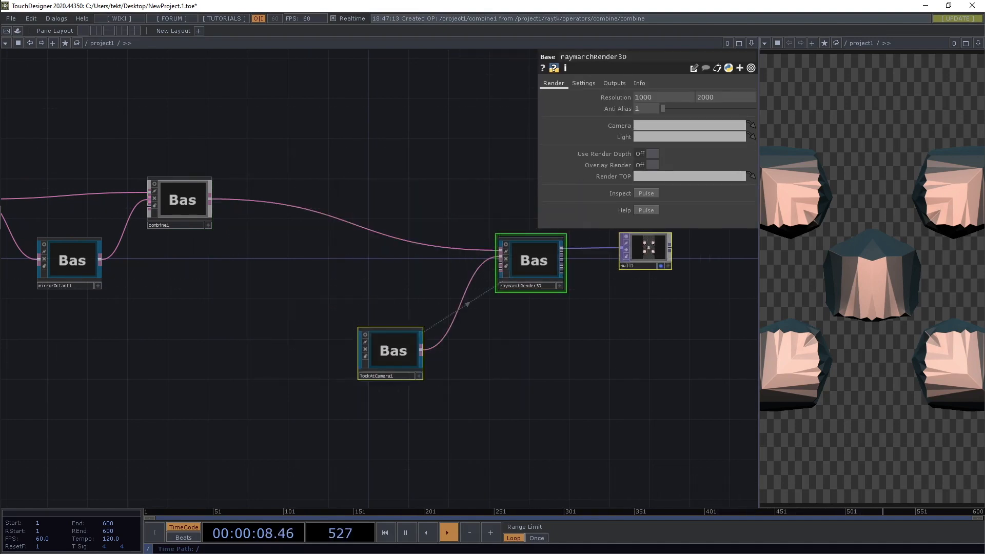
# - Add a RayTK planeSdf operator and place it below combine1
pyautogui.moveTo(308, 308); pyautogui.dragTo(442, 313)
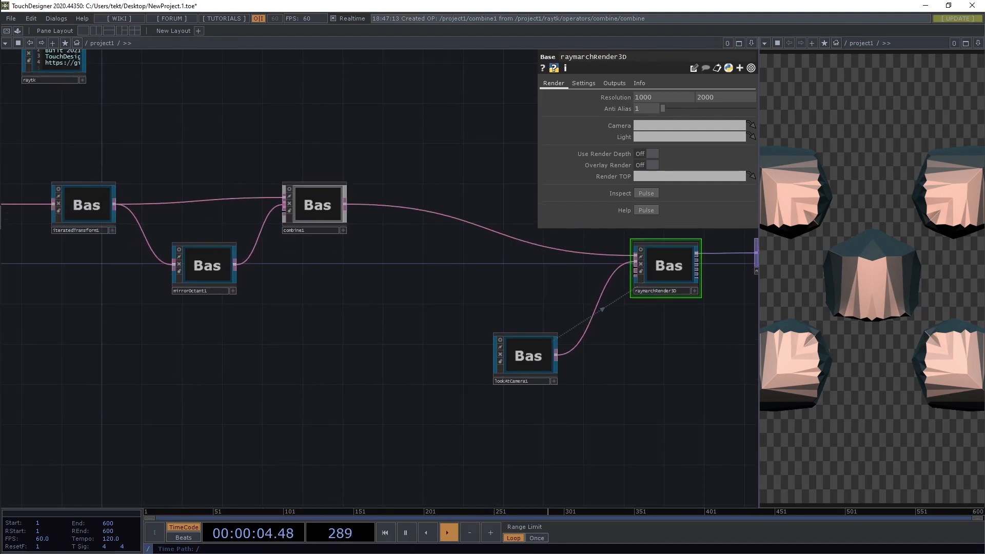
pyautogui.hotkey('alt', 'r')
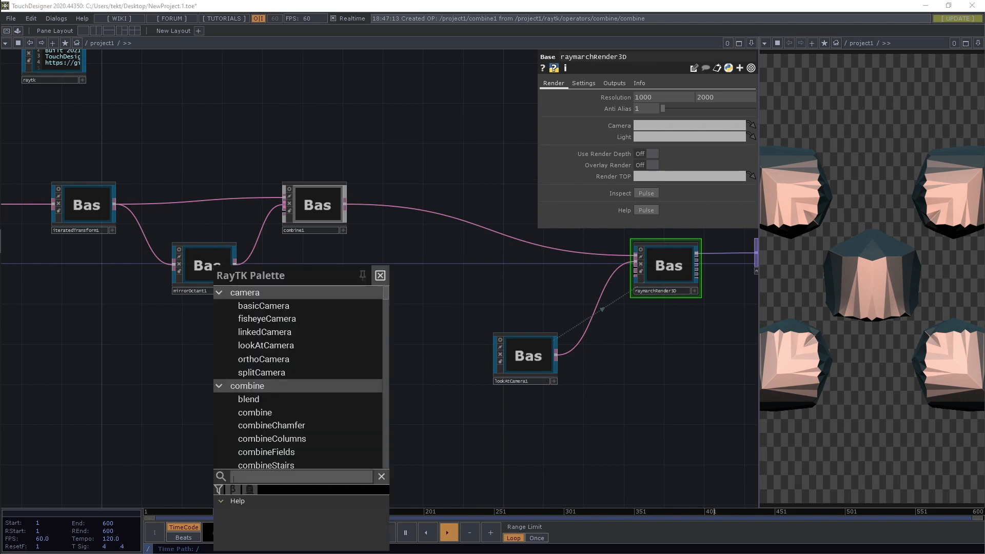
pyautogui.write('pla')
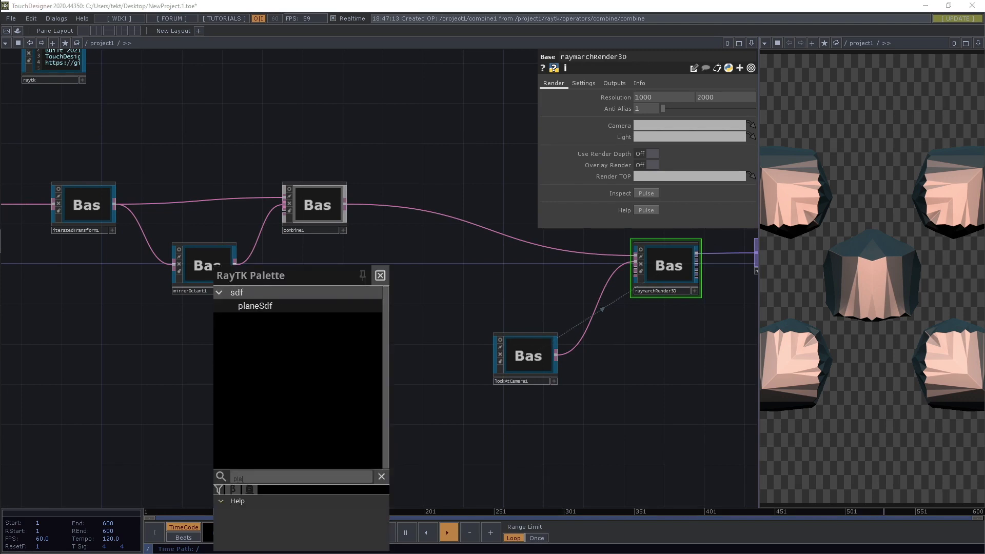
pyautogui.press('Down')
pyautogui.press('Return')
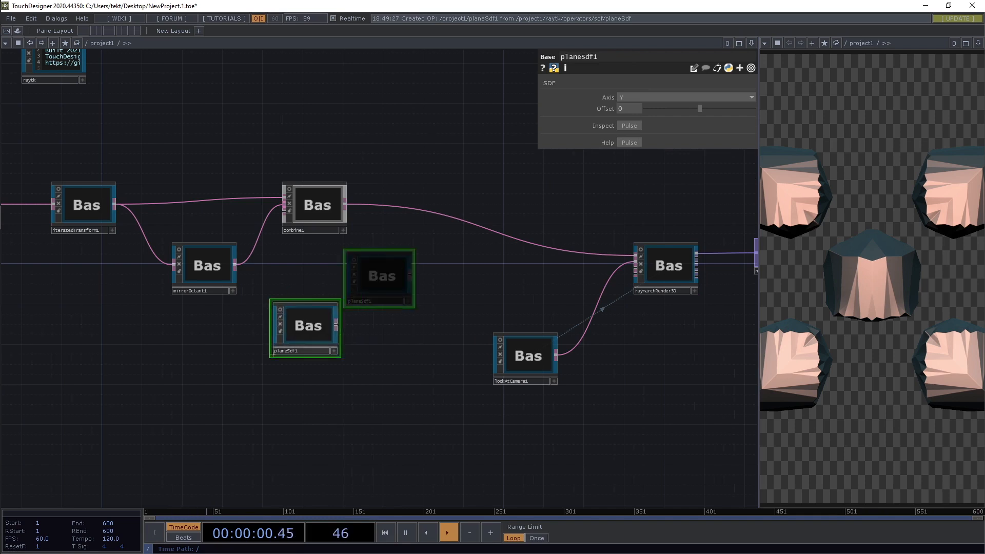
pyautogui.moveTo(335, 325); pyautogui.dragTo(390, 310)
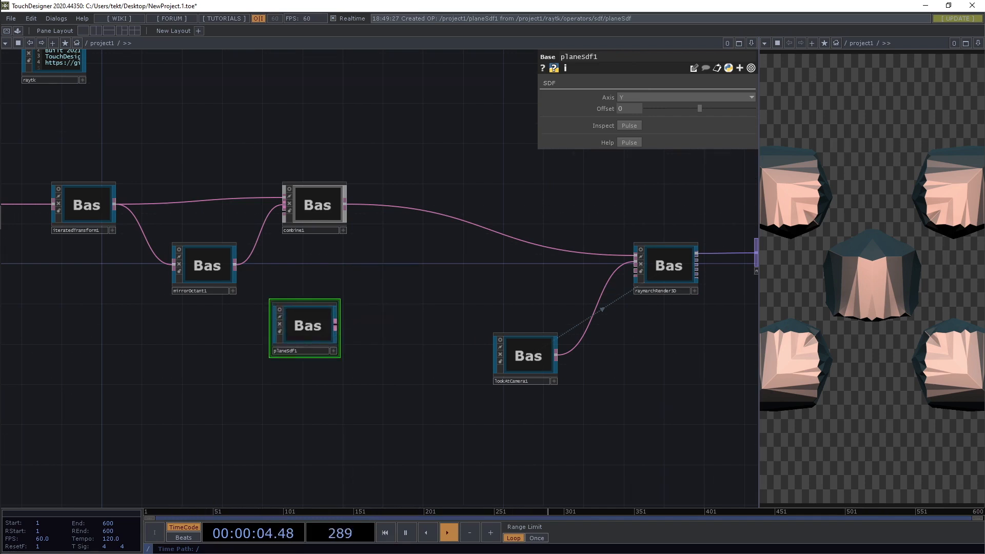
# - Add a second combine operator between combine1 and the renderer, and set its Combine mode to Smooth Union
pyautogui.hotkey('alt', 'r')
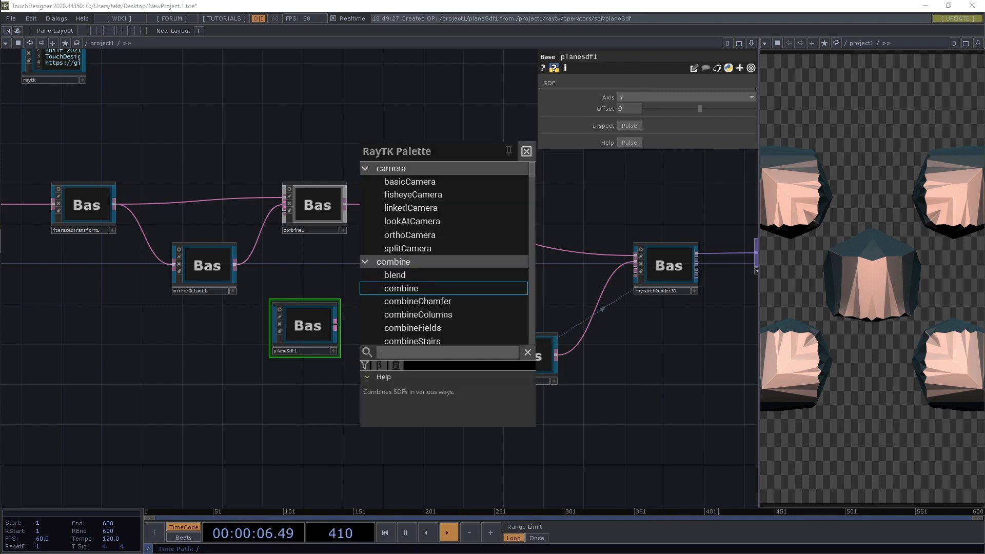
pyautogui.click(447, 285)
pyautogui.moveTo(381, 276); pyautogui.dragTo(437, 265)
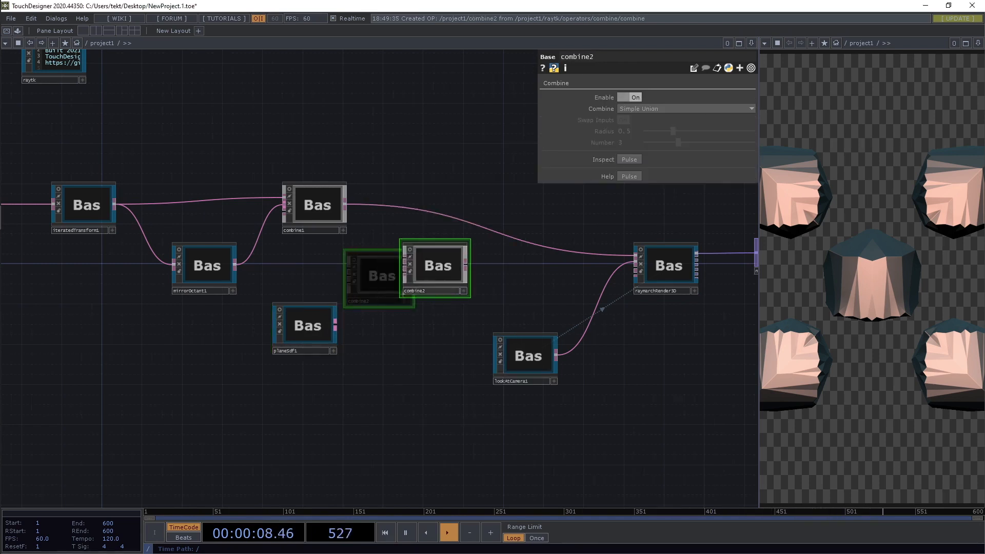
pyautogui.click(652, 109)
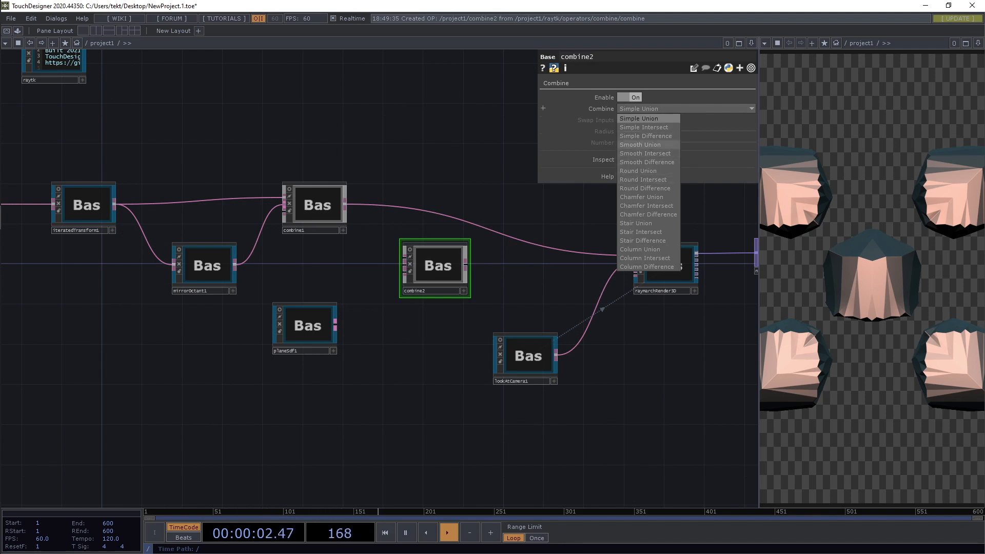
pyautogui.click(640, 144)
# - Wire combine1 and planeSdf1 into combine2's first two inputs, and move planeSdf1 further down and away from combine2
pyautogui.moveTo(404, 258); pyautogui.dragTo(345, 204)
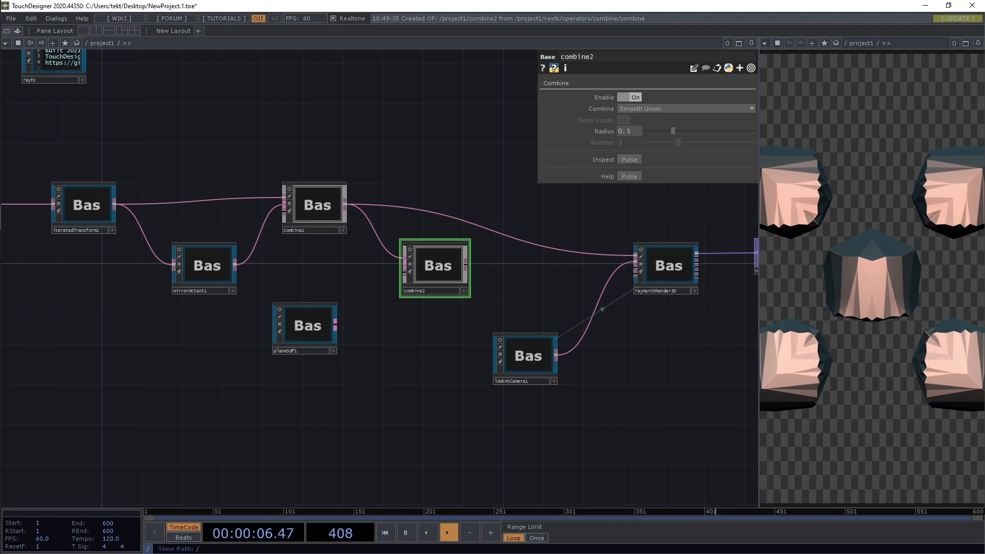
pyautogui.moveTo(404, 265); pyautogui.dragTo(232, 403)
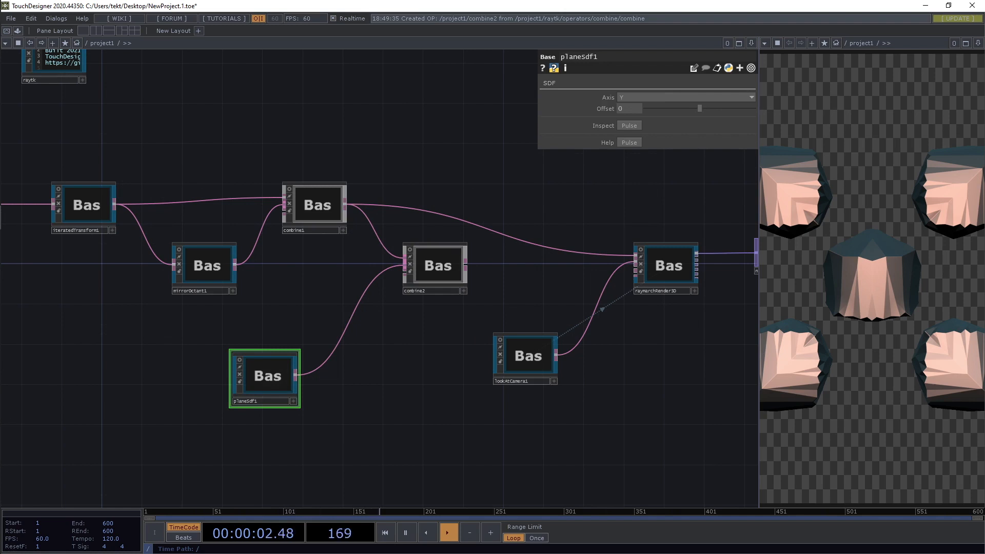
# - Set planeSdf1's Axis to Z and wire combine2's output into raymarchRender3D in place of combine1
pyautogui.click(627, 97)
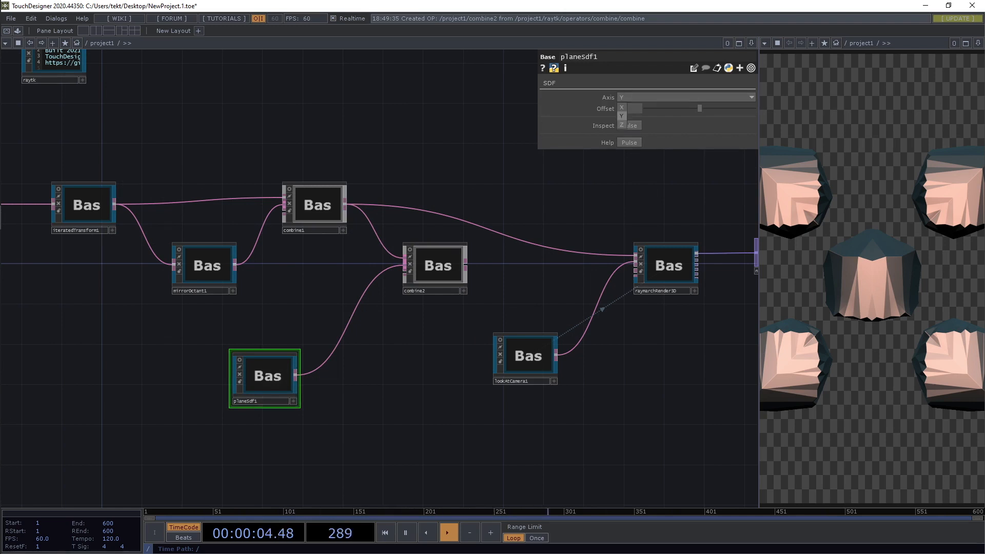
pyautogui.click(623, 125)
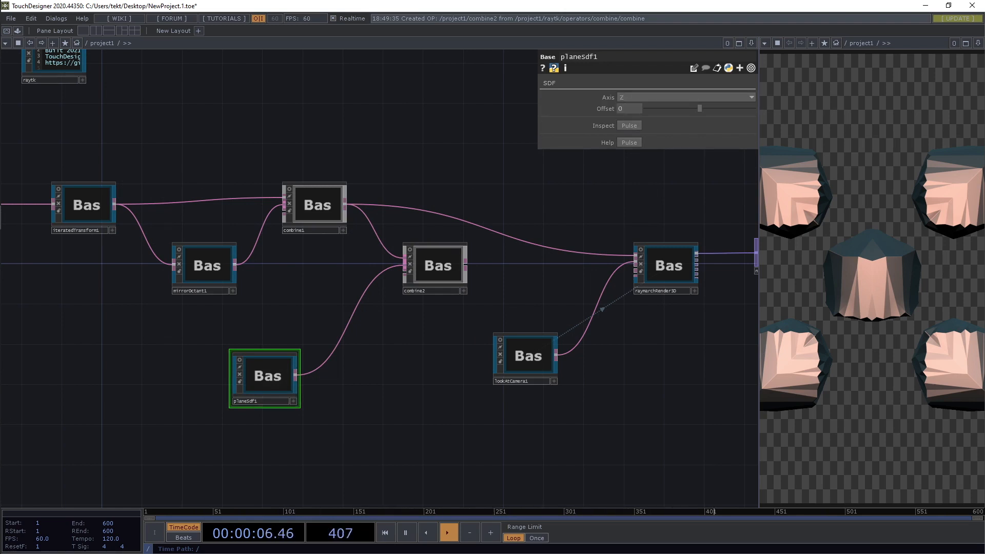
pyautogui.moveTo(465, 266); pyautogui.dragTo(545, 249)
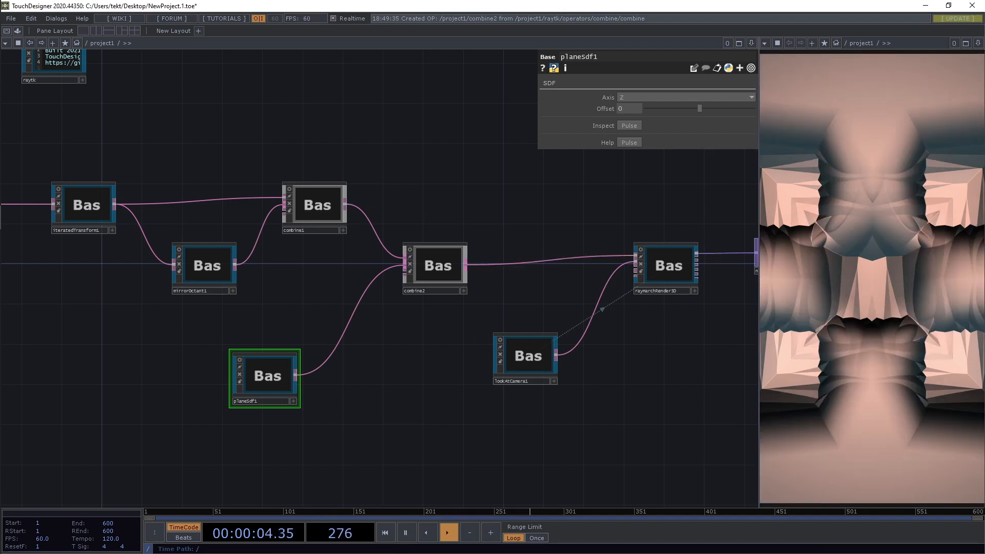
# - Move lookAtCamera1 back by setting its Z Position to 6.9
pyautogui.click(528, 356)
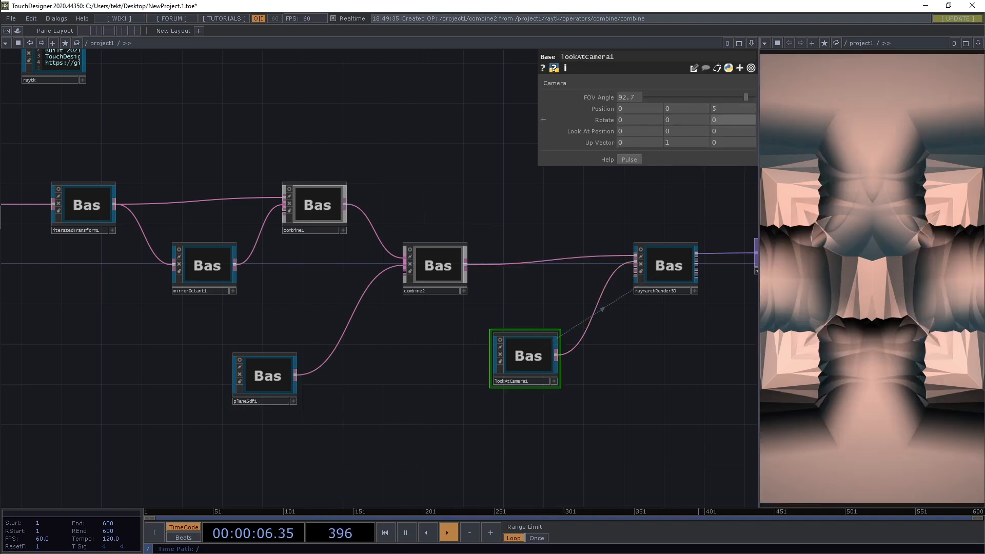
pyautogui.moveTo(732, 108); pyautogui.dragTo(730, 95)
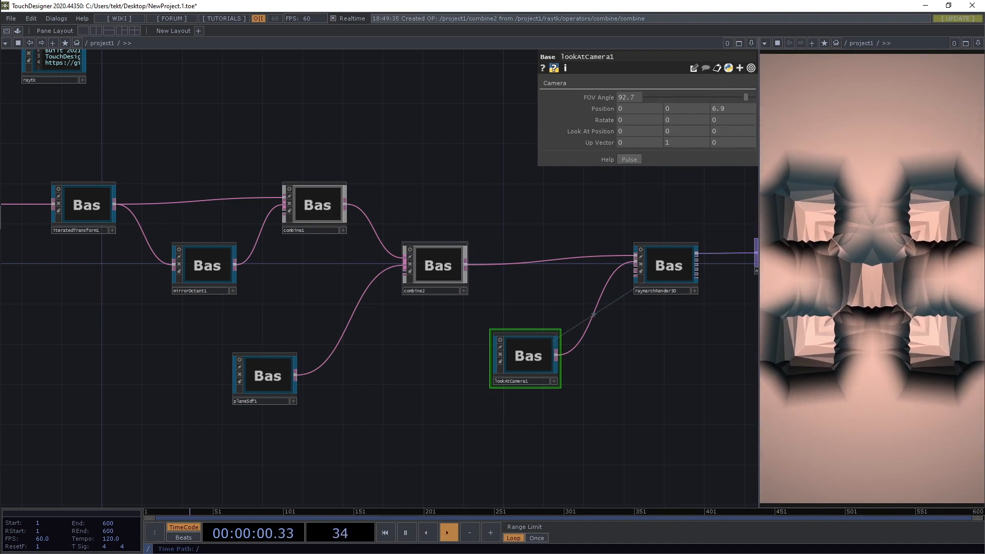
# - Try combine2's Radius at 0, 0.419 and 0.543, settle on 0.905, and widen the render preview pane
pyautogui.click(437, 266)
pyautogui.moveTo(672, 130); pyautogui.dragTo(646, 130)
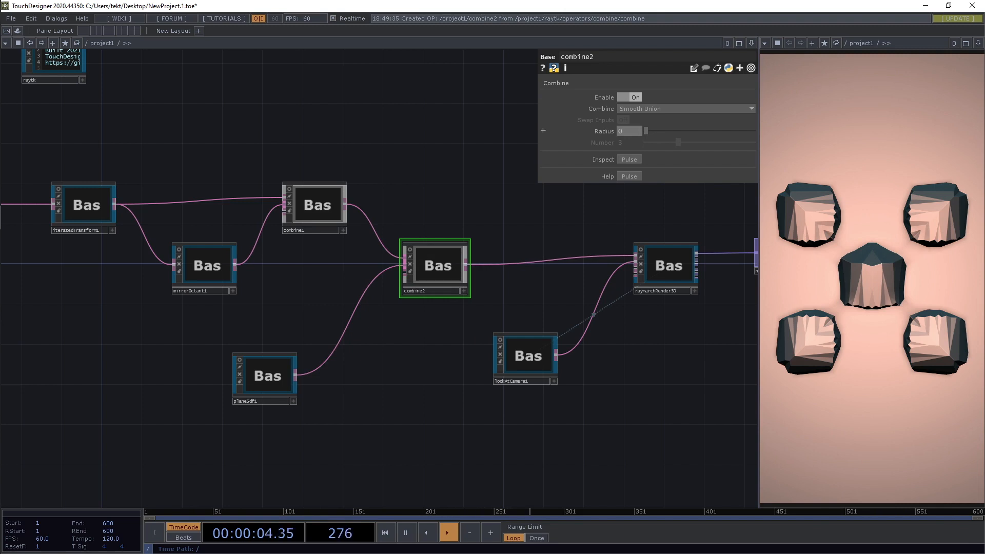
pyautogui.moveTo(645, 131); pyautogui.dragTo(668, 132)
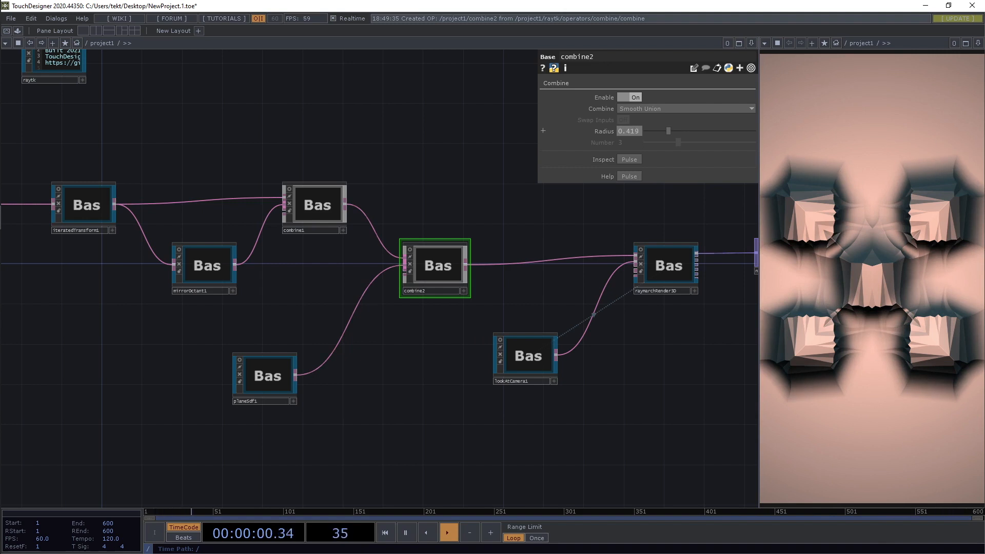
pyautogui.moveTo(668, 132); pyautogui.dragTo(673, 131)
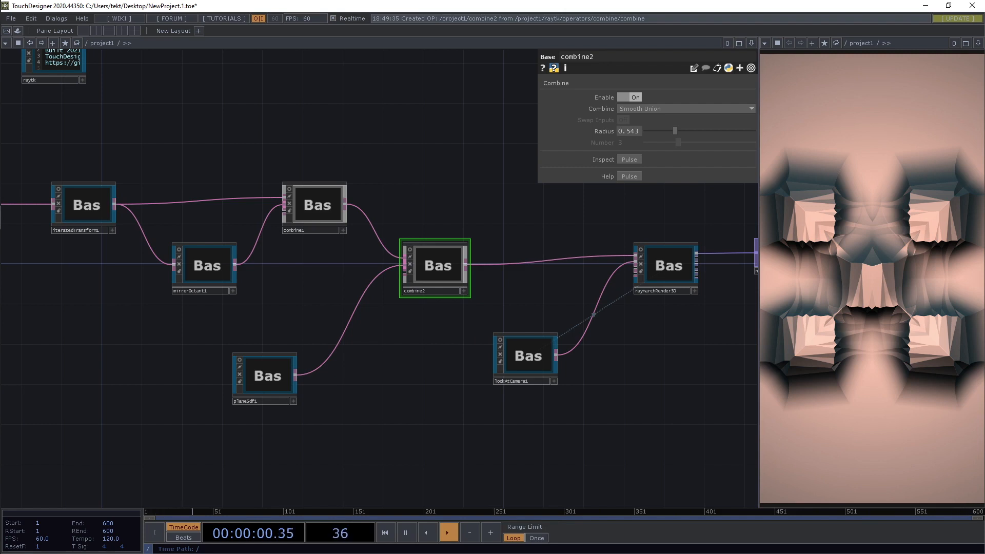
pyautogui.moveTo(759, 308); pyautogui.dragTo(734, 308)
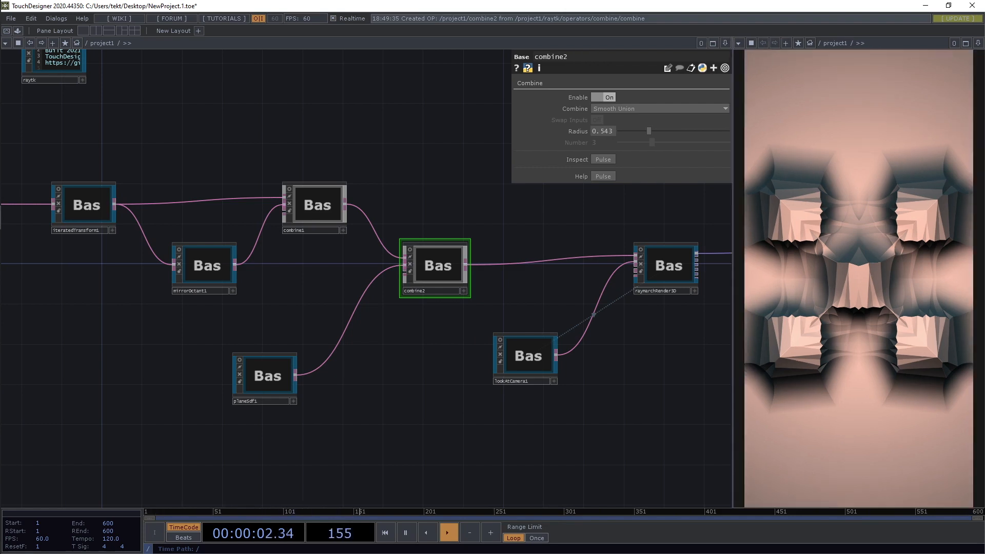
pyautogui.moveTo(410, 360); pyautogui.dragTo(413, 398)
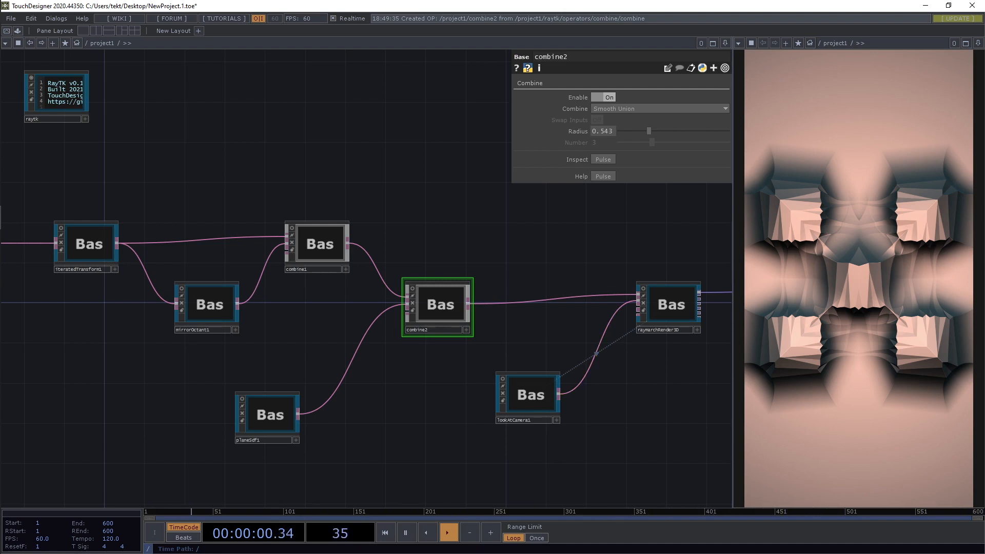
pyautogui.moveTo(600, 251); pyautogui.dragTo(572, 267)
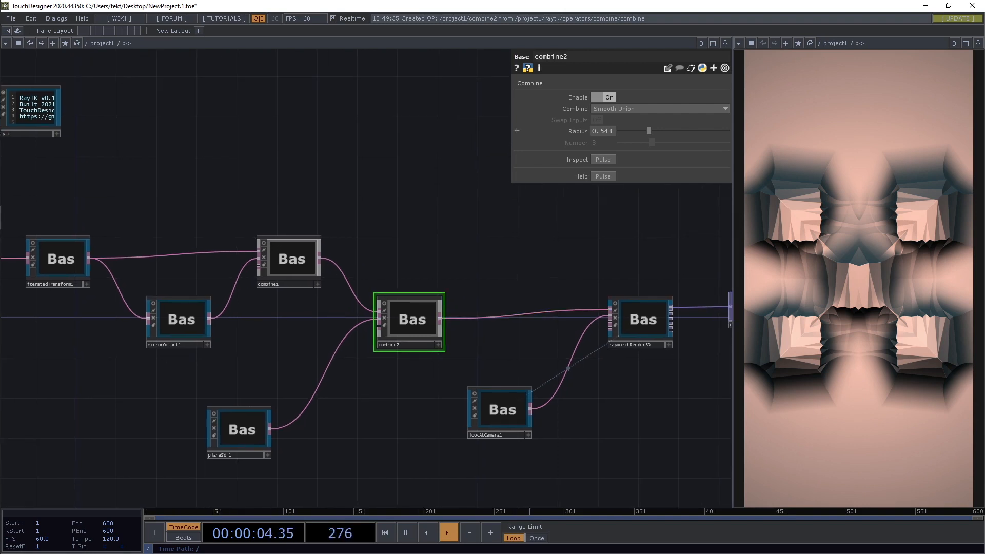
pyautogui.moveTo(648, 130); pyautogui.dragTo(668, 131)
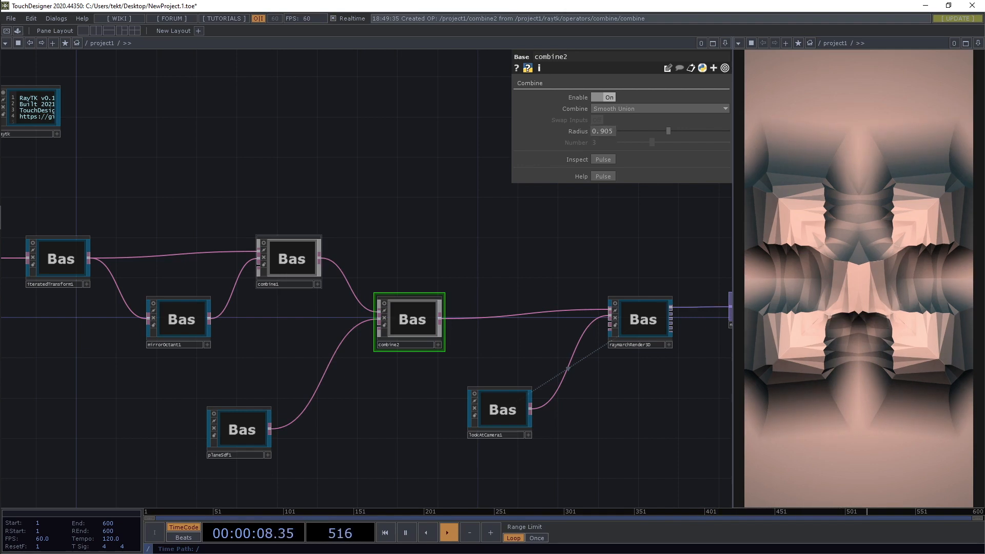
# - Try combine1's Radius at 0, and settle on a Radius of 0.324
pyautogui.click(290, 260)
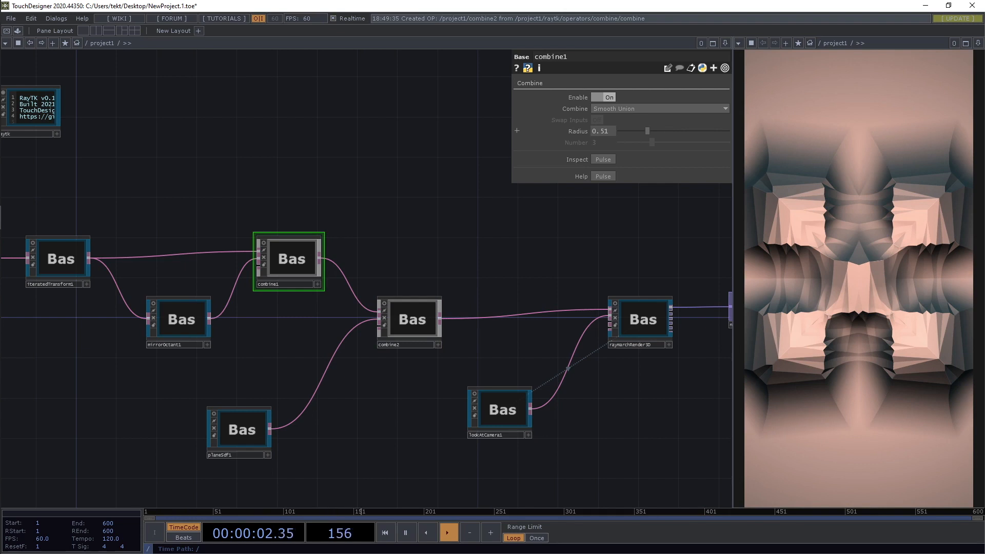
pyautogui.moveTo(647, 131); pyautogui.dragTo(619, 132)
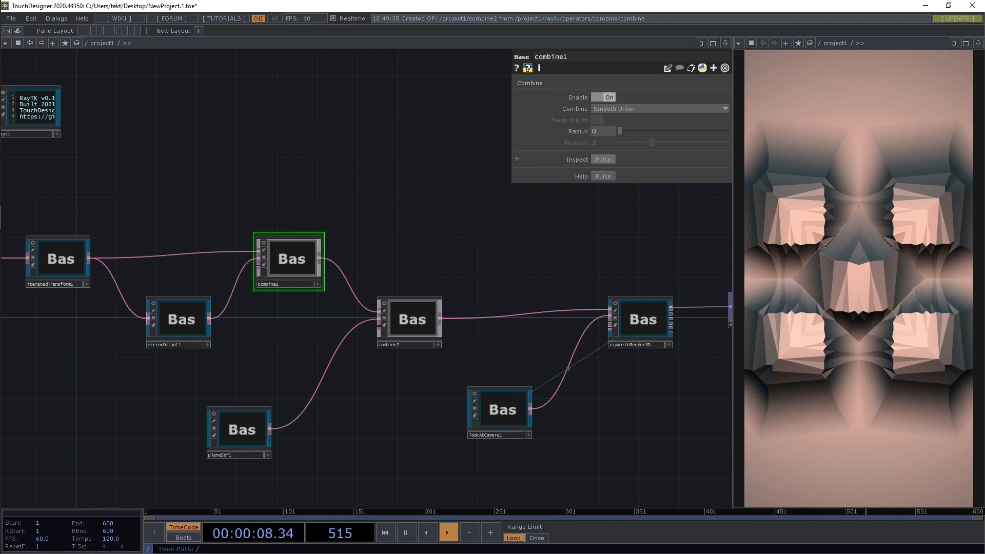
pyautogui.moveTo(619, 132); pyautogui.dragTo(619, 132)
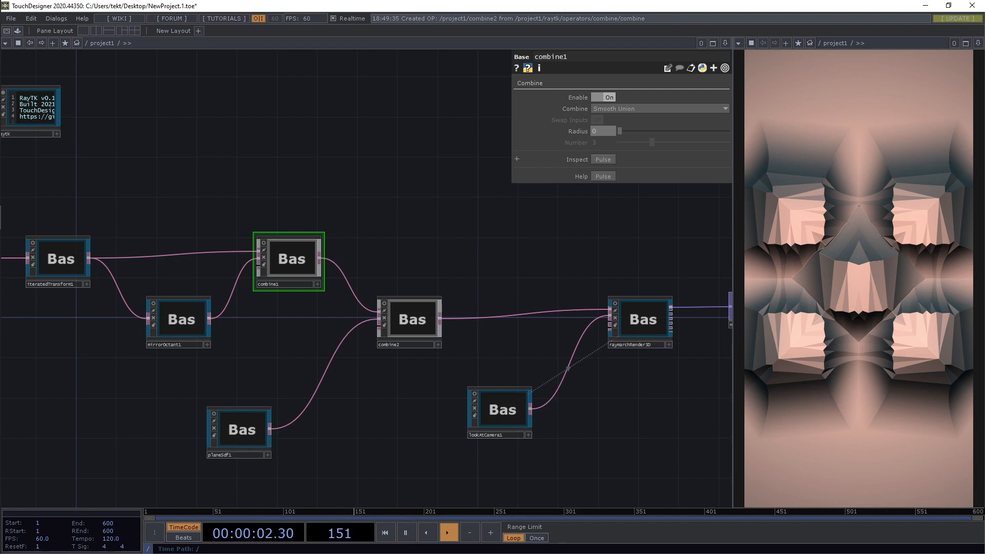
pyautogui.moveTo(619, 131)
pyautogui.mouseDown()
pyautogui.moveTo(641, 131)
pyautogui.moveTo(619, 131)
pyautogui.mouseUp()
pyautogui.moveTo(620, 132); pyautogui.dragTo(639, 132)
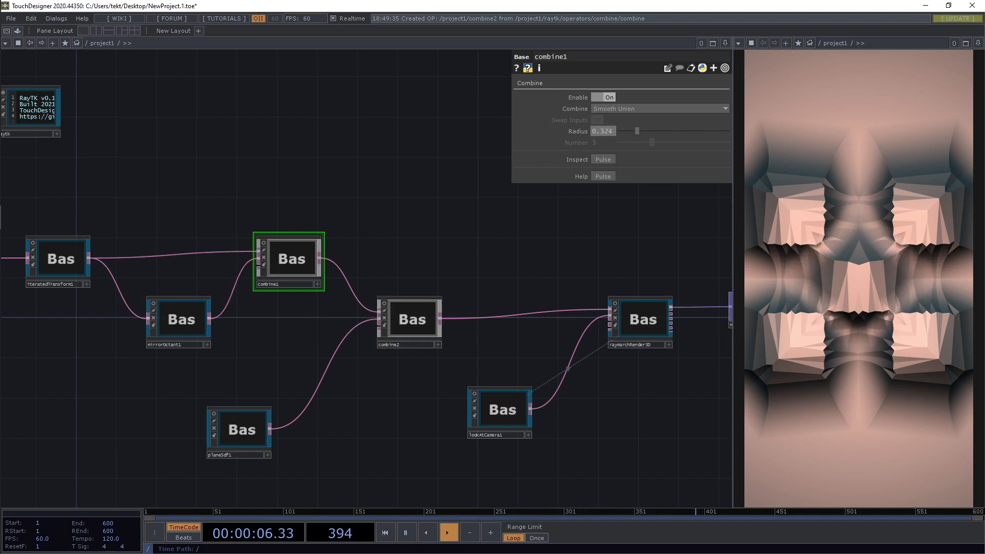
# - Move raymarchRender3D, lookAtCamera1 and null1 together further away from combine2 to make room in the network
pyautogui.moveTo(154, 379); pyautogui.dragTo(381, 376)
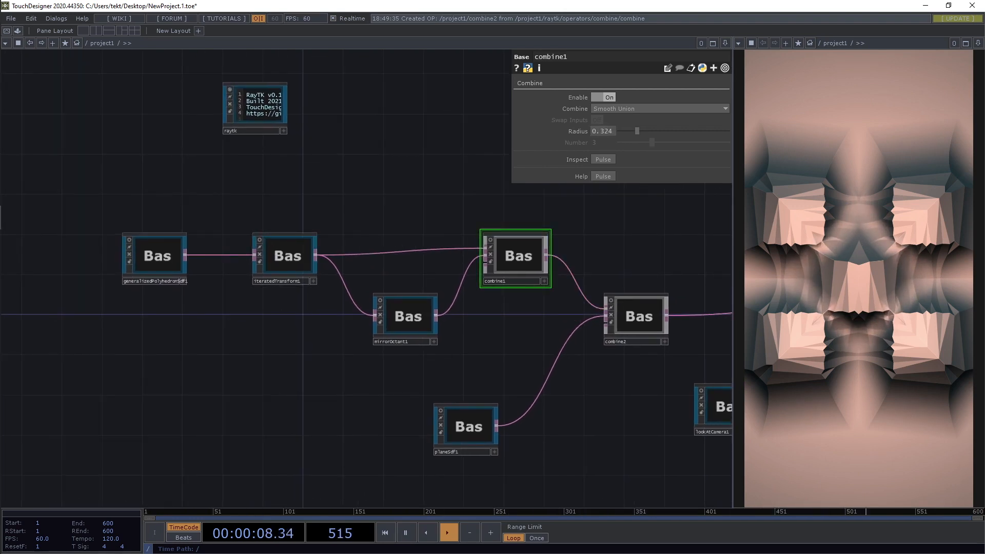
pyautogui.moveTo(513, 359); pyautogui.dragTo(314, 326)
pyautogui.scroll(-2, 314, 326)
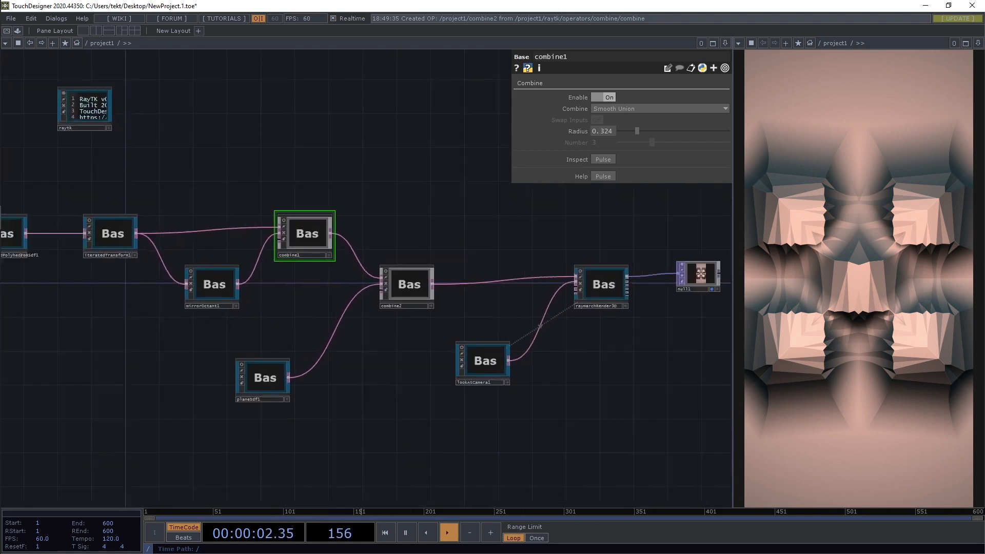
pyautogui.scroll(-1, 455, 237)
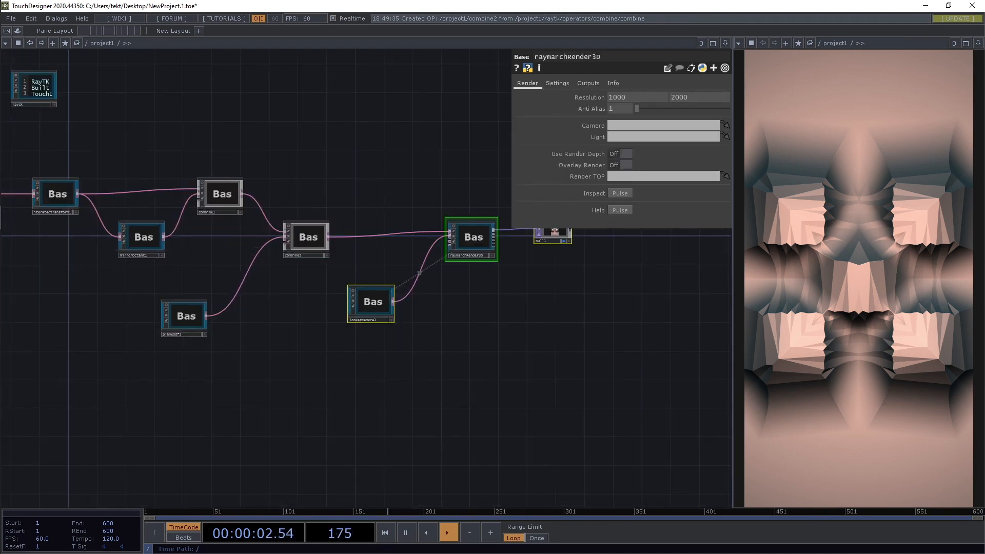
pyautogui.moveTo(471, 238); pyautogui.dragTo(536, 238)
pyautogui.click(461, 196)
pyautogui.moveTo(462, 196); pyautogui.dragTo(380, 278)
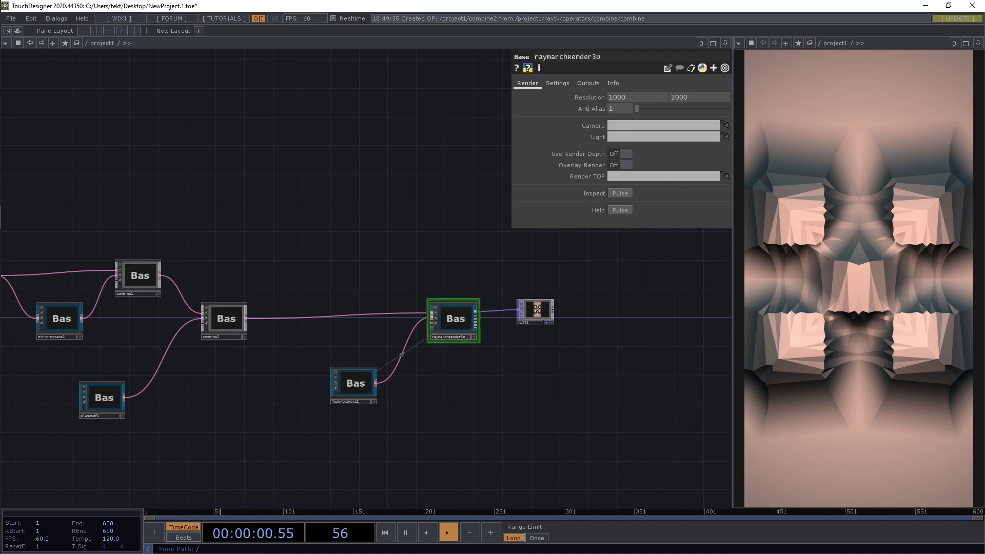
pyautogui.moveTo(328, 256); pyautogui.dragTo(279, 215)
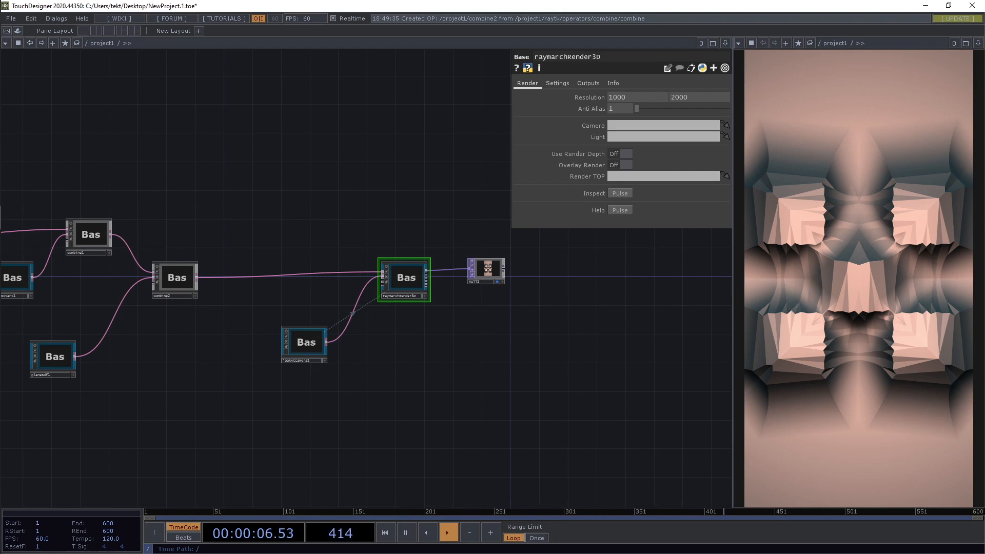
pyautogui.moveTo(329, 400); pyautogui.dragTo(331, 414)
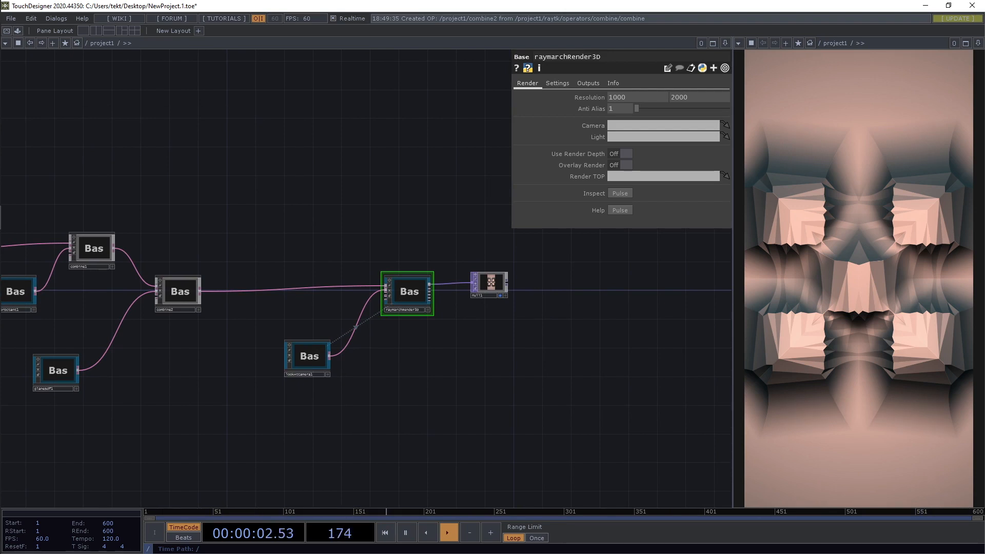
pyautogui.moveTo(332, 414); pyautogui.dragTo(417, 429)
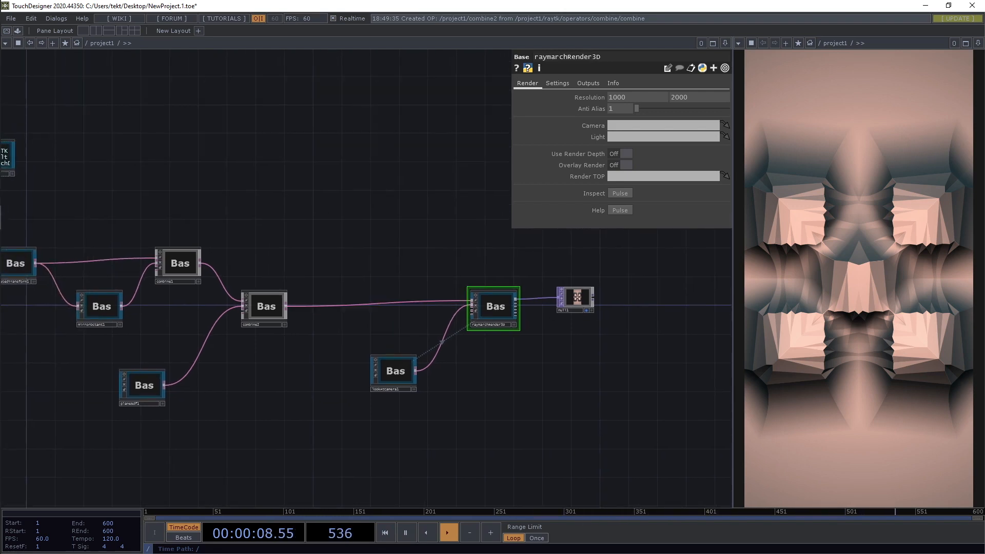
# - Add a RayTK basicMat operator and place it above the connection between combine1 and combine2
pyautogui.hotkey('alt', 'r')
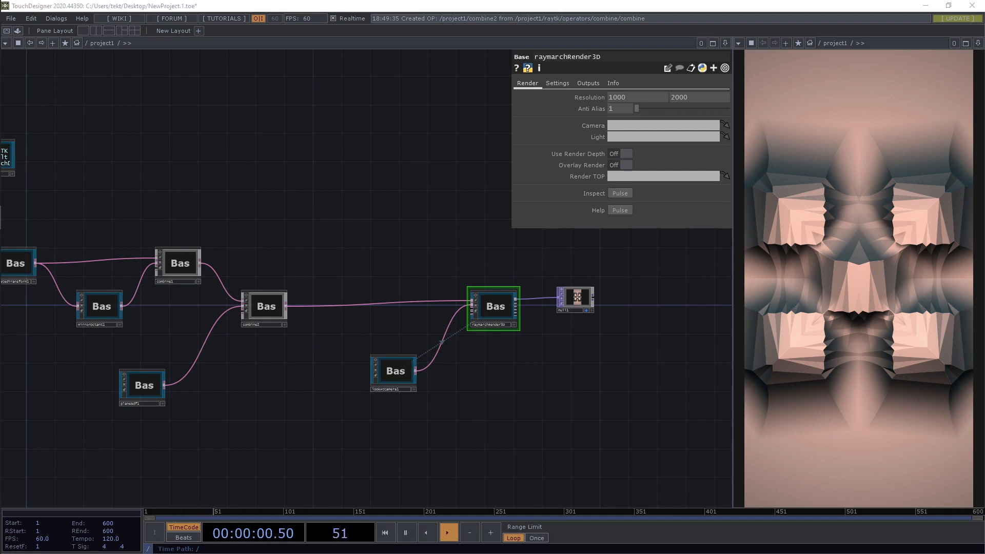
pyautogui.click(343, 285)
pyautogui.write('b')
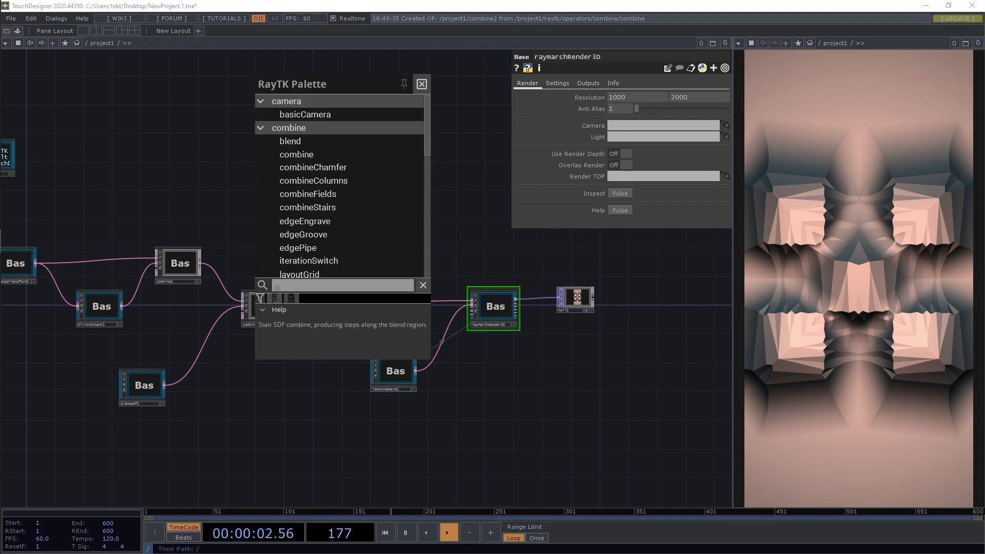
pyautogui.write('as')
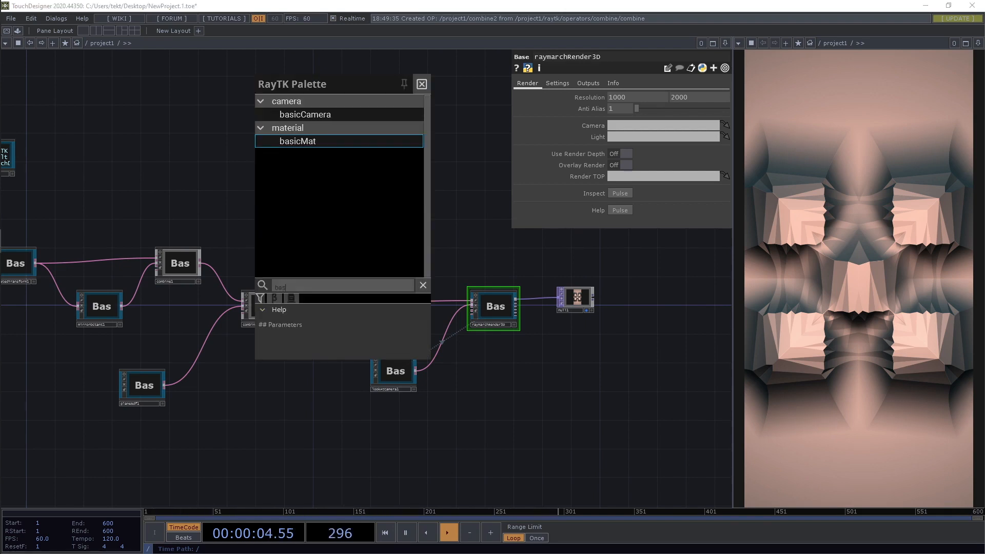
pyautogui.press('Return')
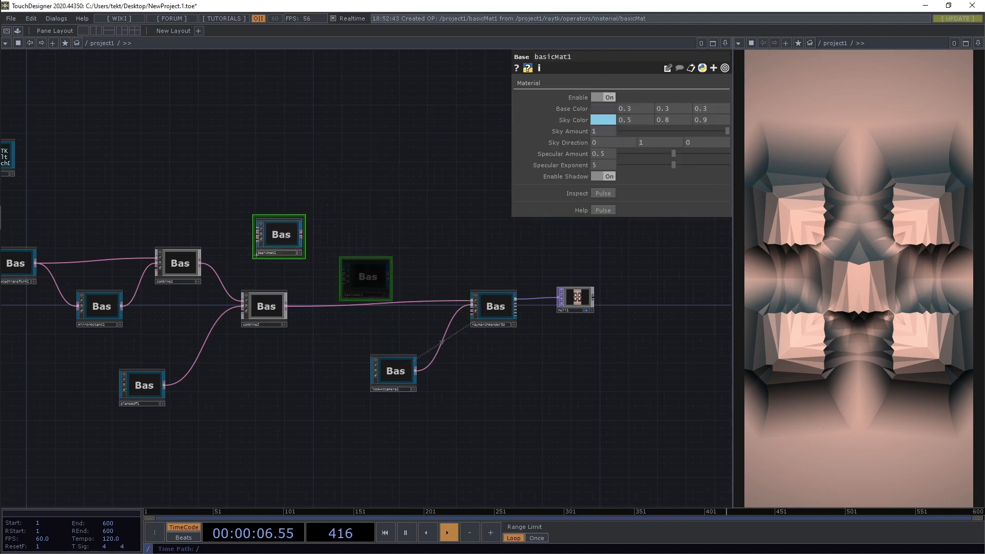
pyautogui.click(227, 248)
# - Move combine2 closer to raymarchRender3D to open a gap after combine1 for the material
pyautogui.moveTo(266, 306); pyautogui.dragTo(346, 306)
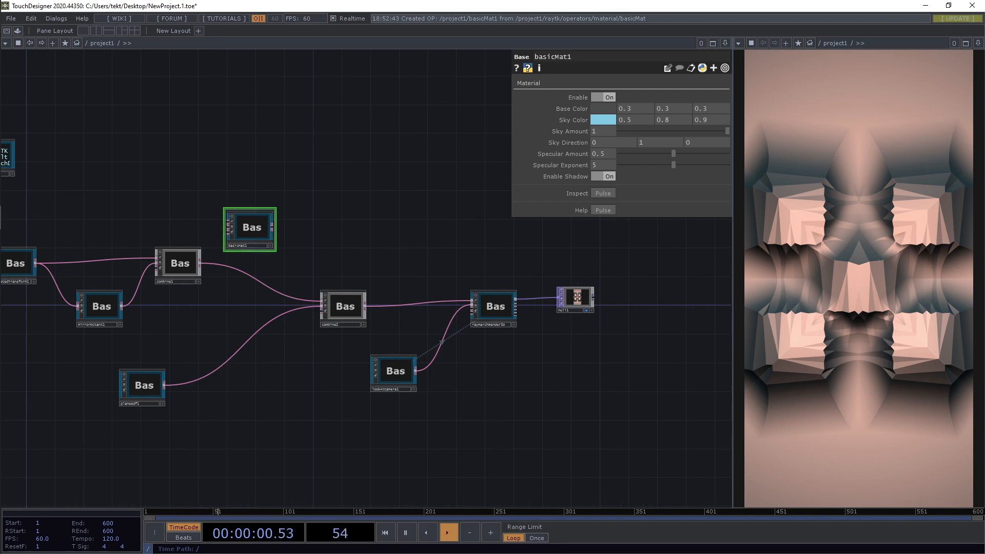
pyautogui.moveTo(251, 228); pyautogui.dragTo(266, 221)
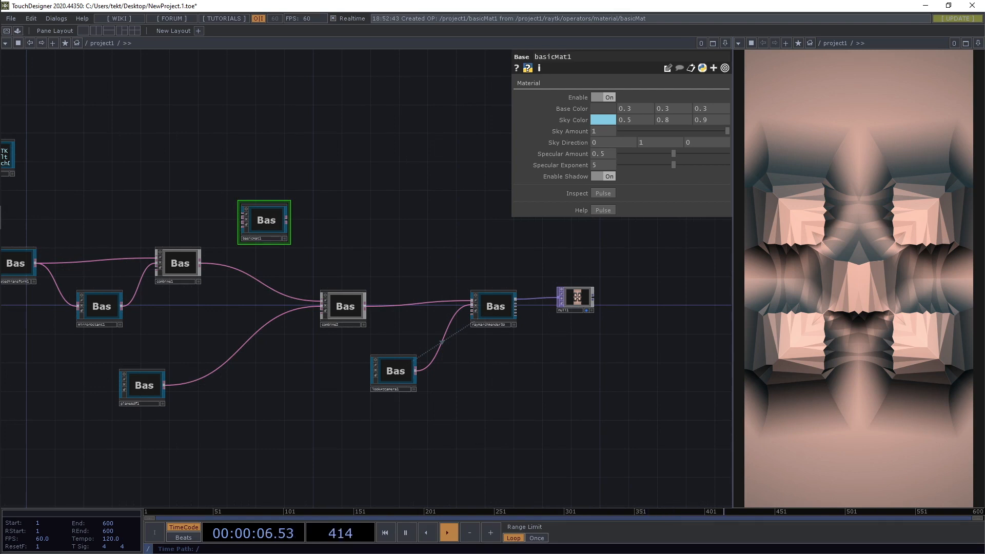
pyautogui.moveTo(307, 267); pyautogui.dragTo(341, 256)
pyautogui.moveTo(379, 296); pyautogui.dragTo(282, 312)
pyautogui.moveTo(275, 226); pyautogui.dragTo(355, 230)
pyautogui.moveTo(307, 295); pyautogui.dragTo(393, 295)
# - Insert basicMat1 into the connection between combine1 and combine2 and line it up beside combine1
pyautogui.moveTo(355, 233); pyautogui.dragTo(300, 245)
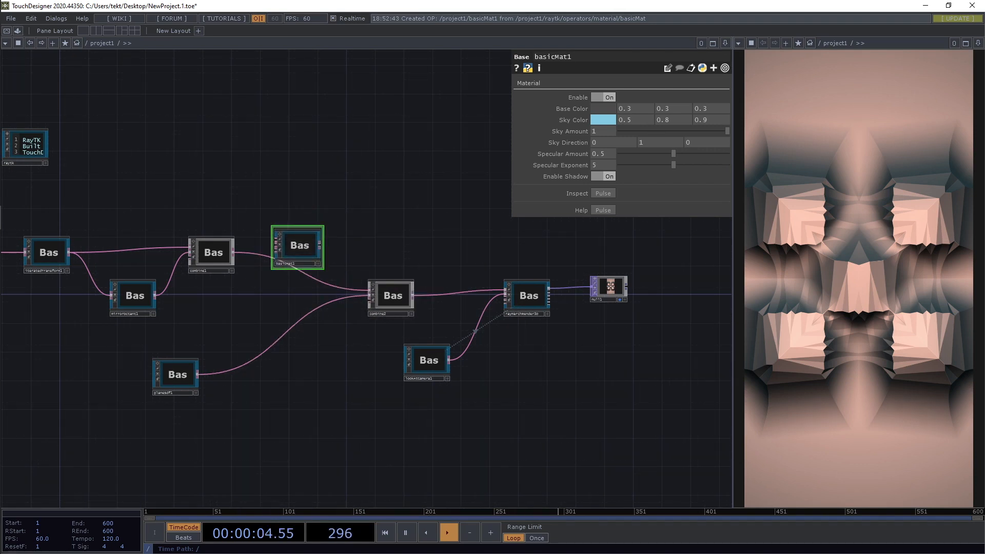
pyautogui.moveTo(233, 250); pyautogui.dragTo(329, 288)
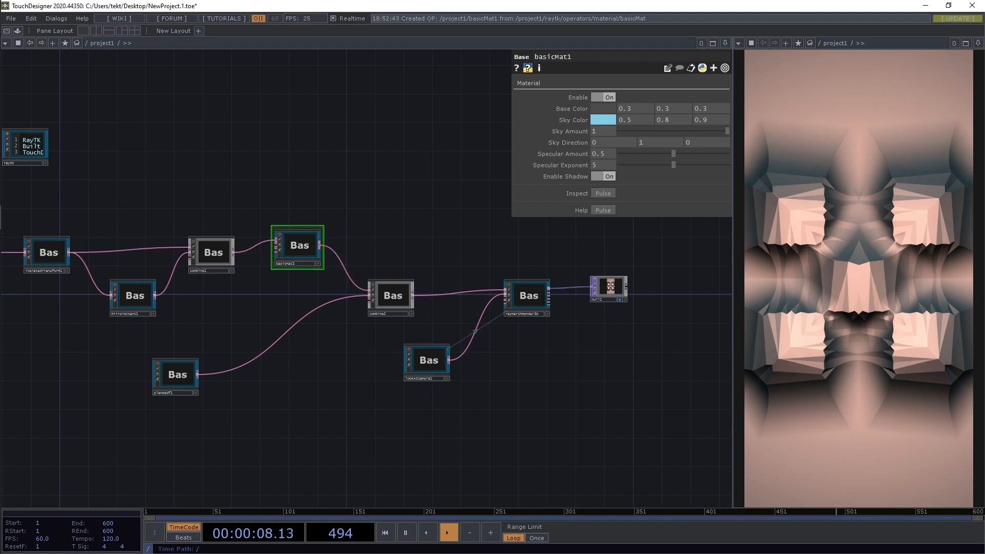
pyautogui.moveTo(299, 248); pyautogui.dragTo(293, 256)
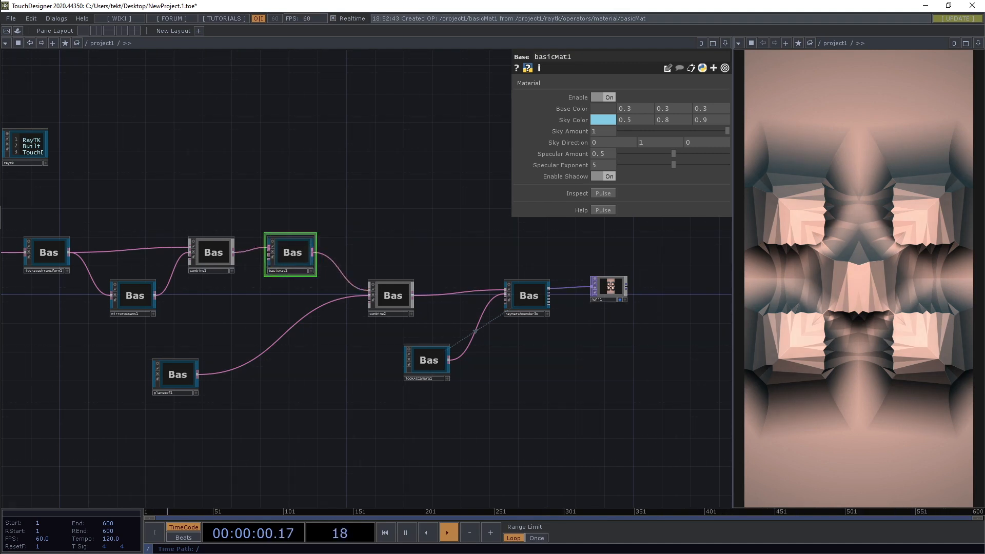
# - Duplicate basicMat1 and insert the copy between planeSdf1 and combine2, placing it below the original
pyautogui.hotkey('ctrl', 'c')
pyautogui.hotkey('ctrl', 'v')
pyautogui.moveTo(268, 293); pyautogui.dragTo(197, 374)
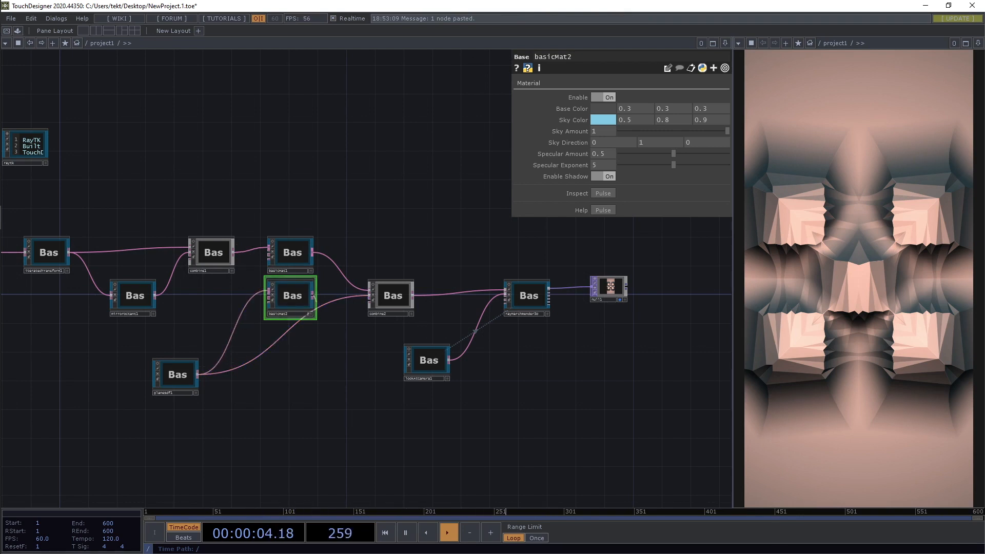
pyautogui.moveTo(312, 296); pyautogui.dragTo(293, 332)
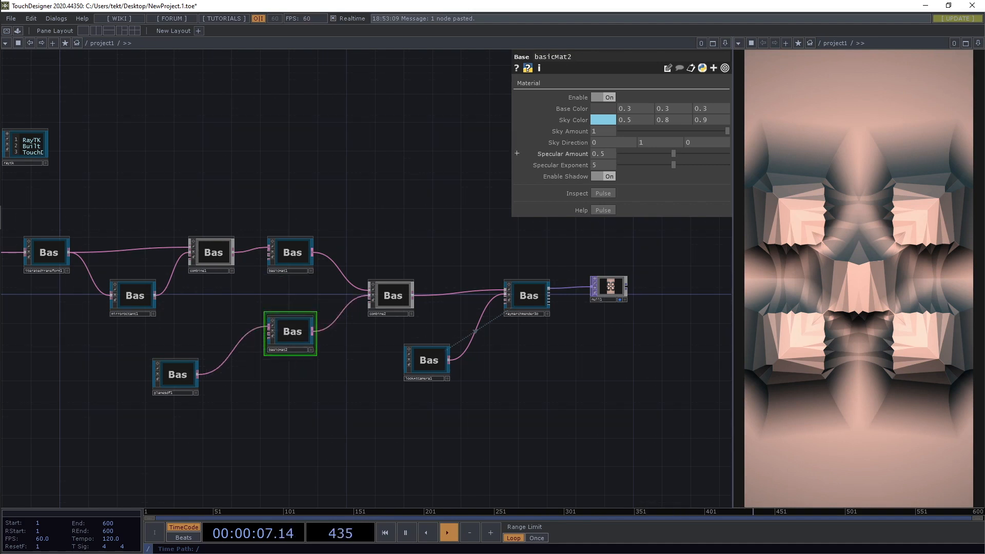
# - Tint the plane's material green by setting the green component of basicMat2's Base Color to 0.5
pyautogui.scroll(3, 682, 203)
pyautogui.moveTo(635, 108); pyautogui.dragTo(675, 89, button='middle')
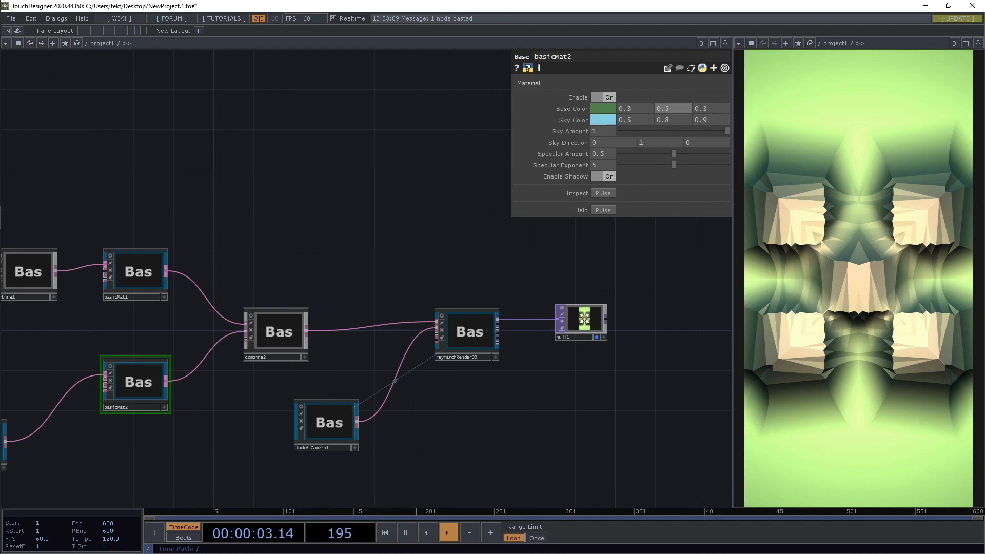
# - Reduce the smooth union Radius of combine2 to 0.457 for a tighter blend between the polyhedra and the plane
pyautogui.click(278, 333)
pyautogui.moveTo(668, 131)
pyautogui.mouseDown()
pyautogui.moveTo(630, 132)
pyautogui.moveTo(663, 131)
pyautogui.mouseUp()
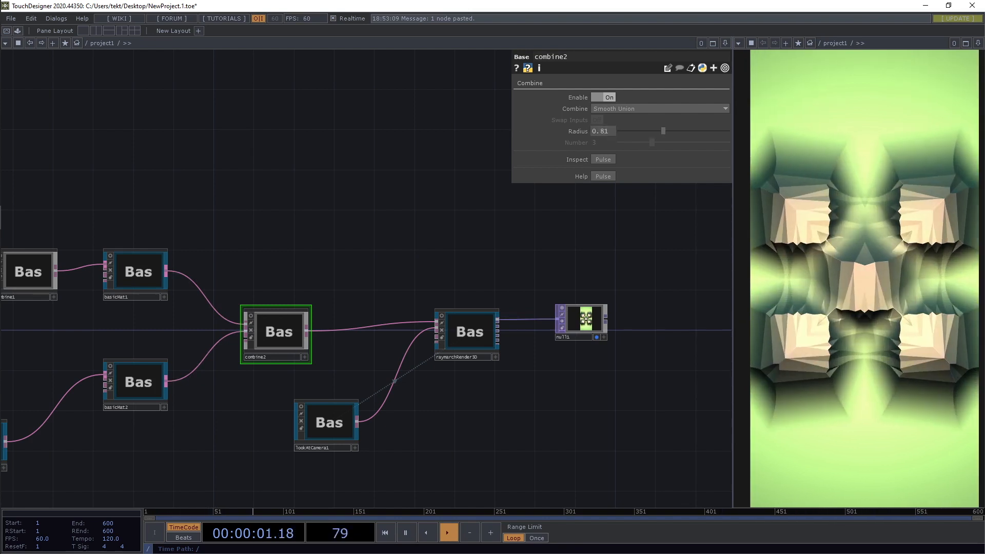
pyautogui.moveTo(663, 131)
pyautogui.mouseDown()
pyautogui.moveTo(628, 132)
pyautogui.moveTo(645, 131)
pyautogui.mouseUp()
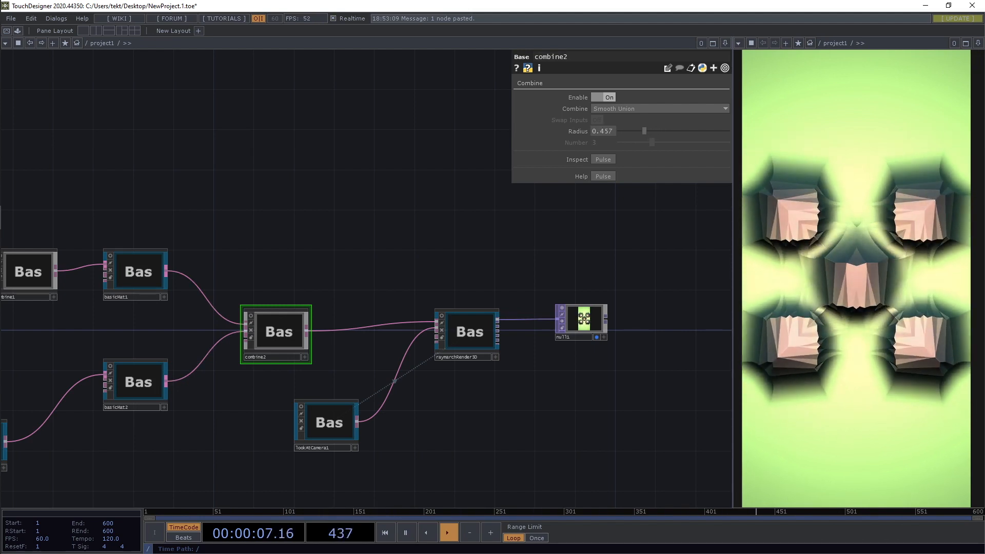
# - Colour the polyhedra's material basicMat1 dark blue with Base Color hue 208 and saturation 0.87
pyautogui.click(138, 272)
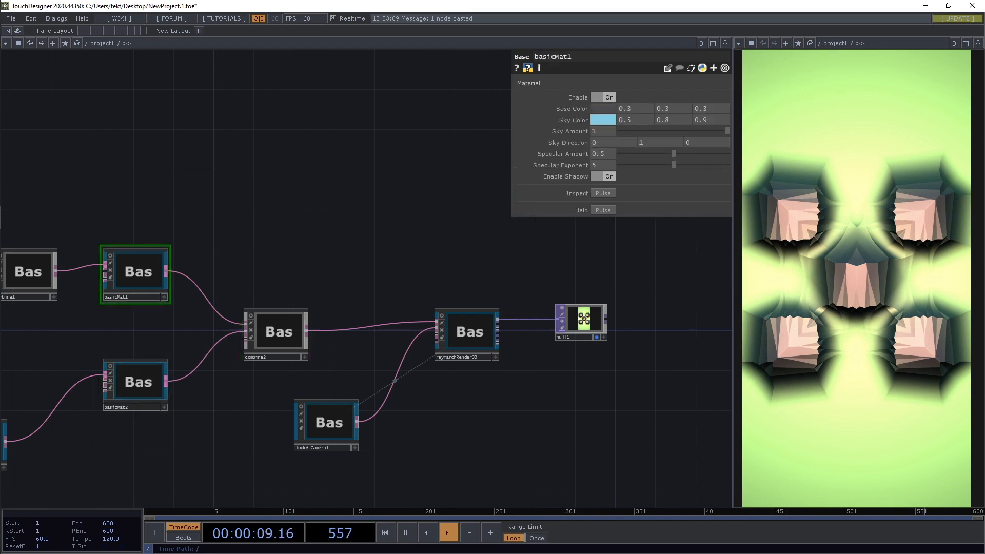
pyautogui.moveTo(673, 109)
pyautogui.mouseDown(button='middle')
pyautogui.moveTo(690, 109)
pyautogui.moveTo(667, 110)
pyautogui.mouseUp(button='middle')
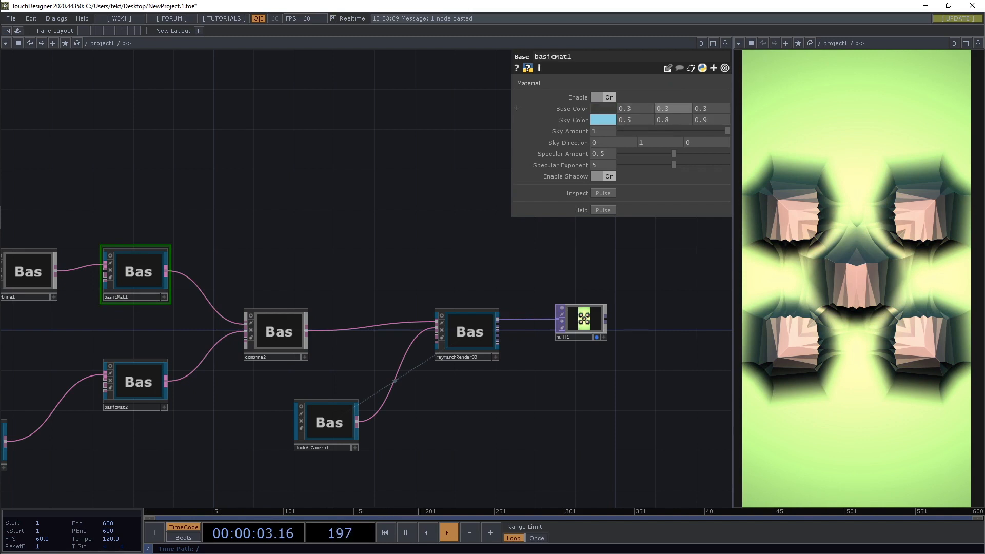
pyautogui.click(602, 108)
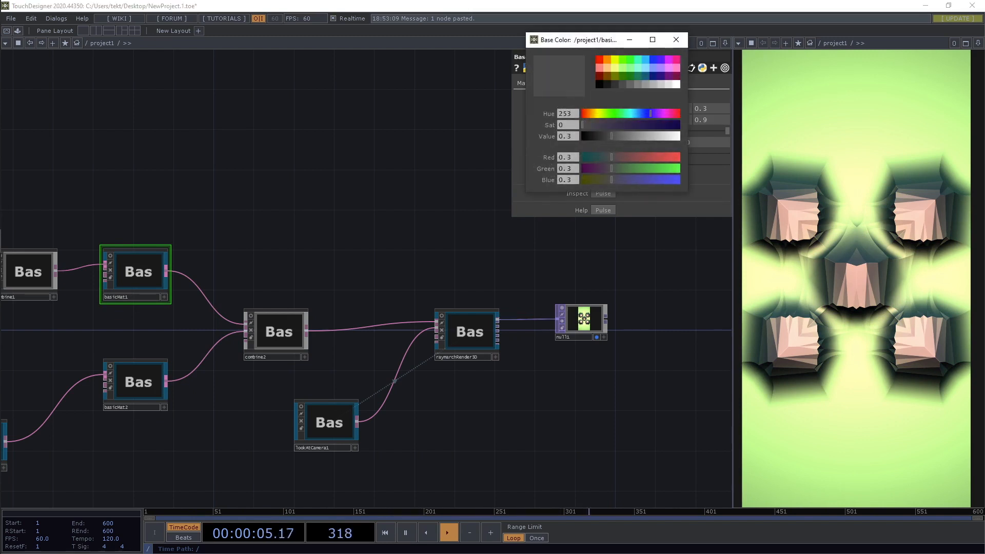
pyautogui.moveTo(632, 114); pyautogui.dragTo(668, 126)
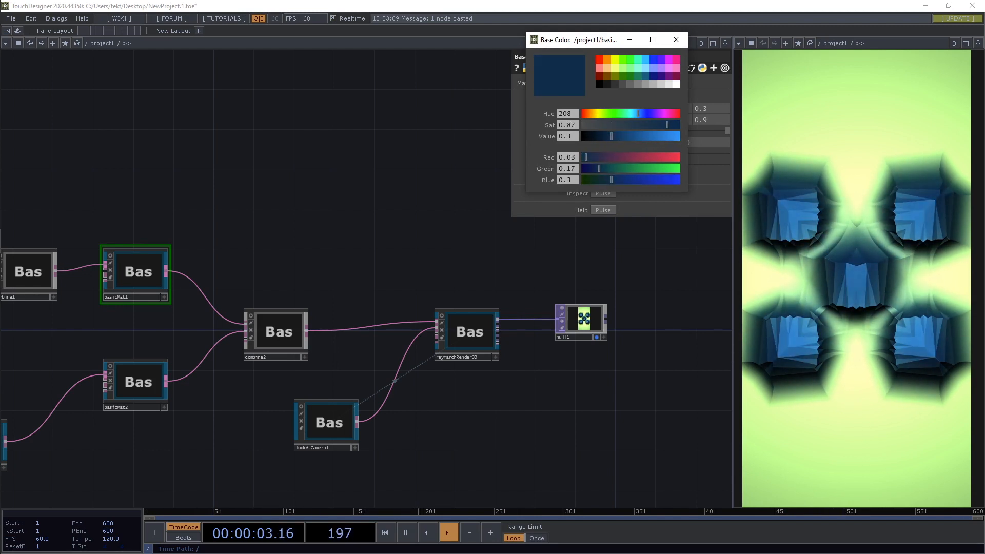
pyautogui.moveTo(318, 303); pyautogui.dragTo(484, 270)
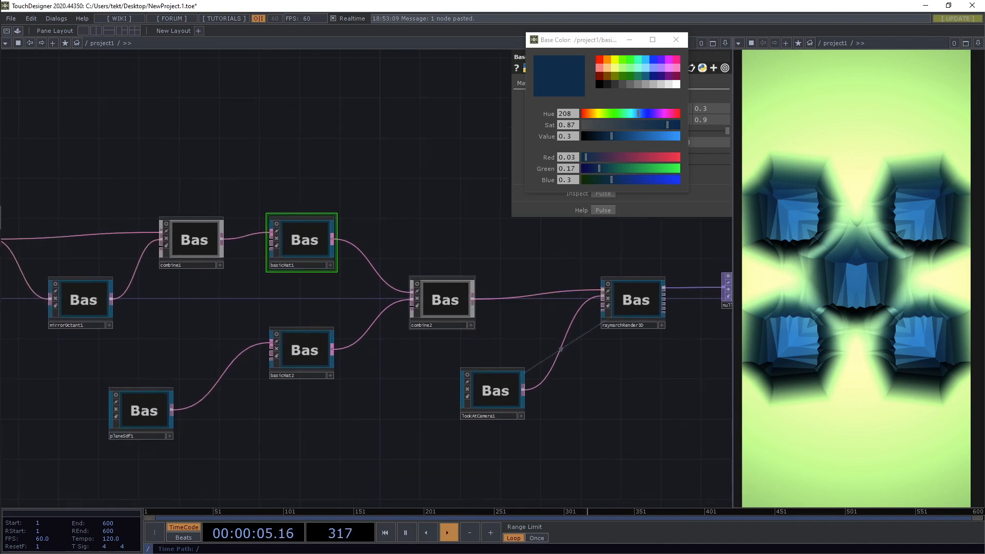
pyautogui.click(675, 40)
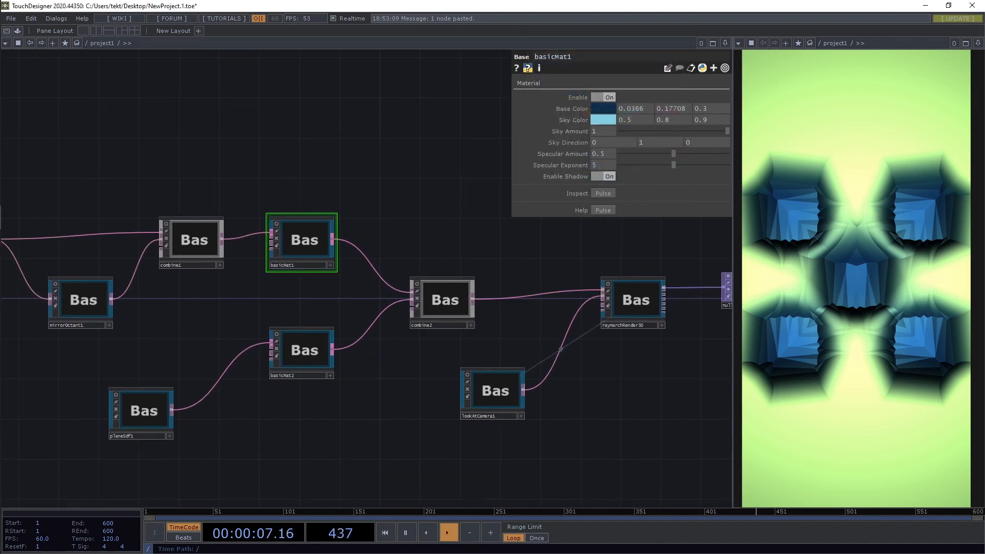
# - Line up planeSdf1 beside basicMat2 under combine1, and nudge combine2 up level with the input of raymarchRender3D
pyautogui.moveTo(560, 247); pyautogui.dragTo(474, 247)
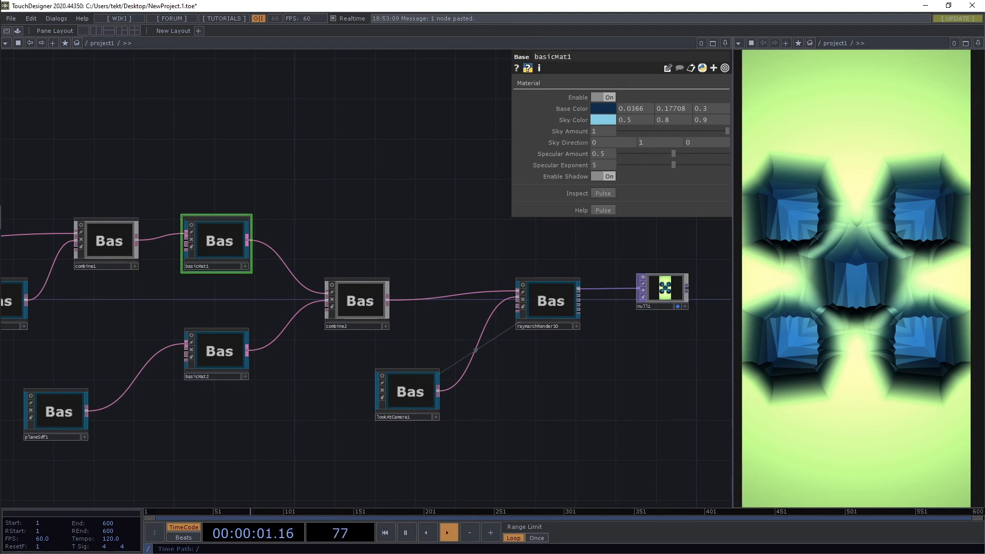
pyautogui.moveTo(24, 438); pyautogui.dragTo(75, 378)
pyautogui.moveTo(360, 307); pyautogui.dragTo(360, 297)
pyautogui.moveTo(329, 377); pyautogui.dragTo(276, 391)
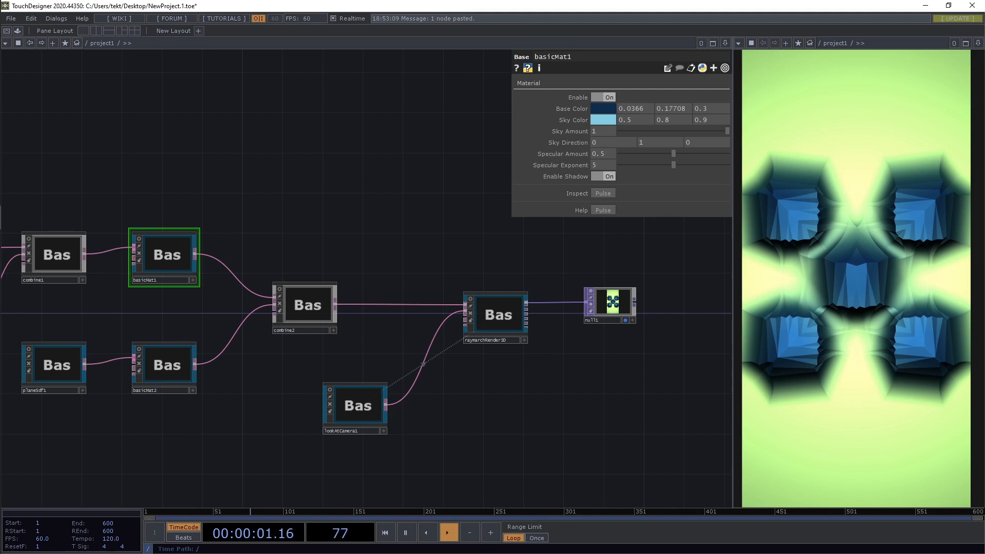
# - Move raymarchRender3D, lookAtCamera1 and null1 together farther from combine2 to widen the gap after it
pyautogui.moveTo(308, 364); pyautogui.dragTo(407, 372)
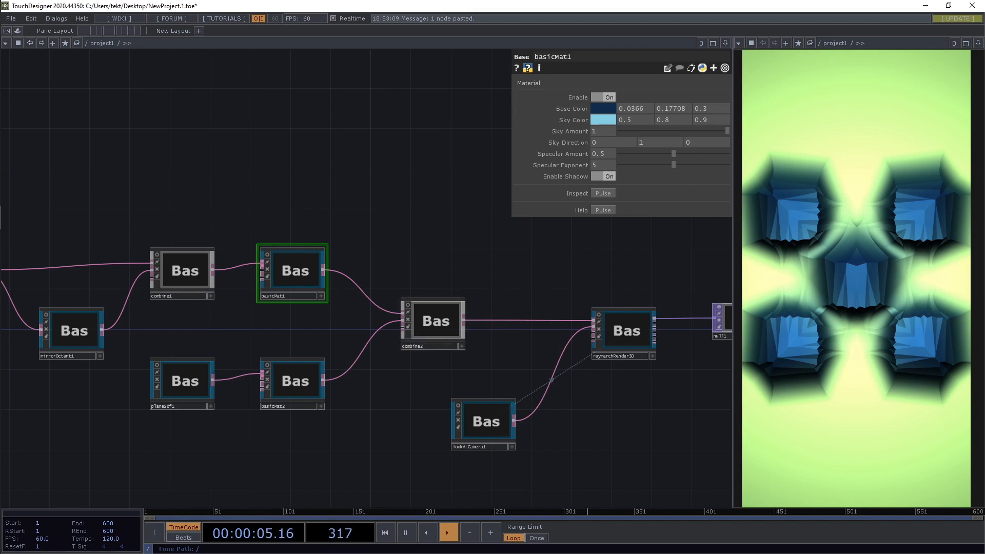
pyautogui.moveTo(379, 420); pyautogui.dragTo(329, 353)
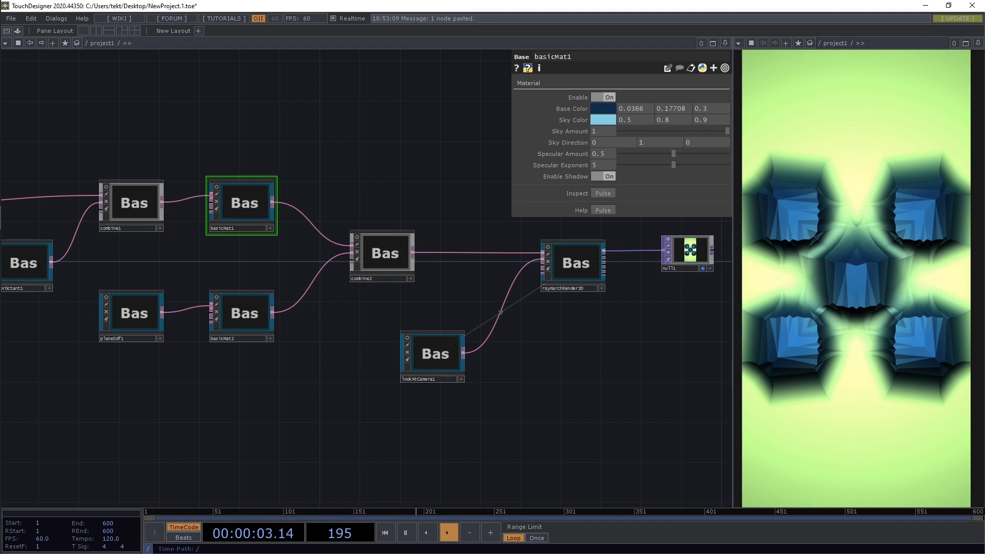
pyautogui.moveTo(461, 300); pyautogui.dragTo(320, 312)
pyautogui.moveTo(588, 429); pyautogui.dragTo(303, 234, button='right')
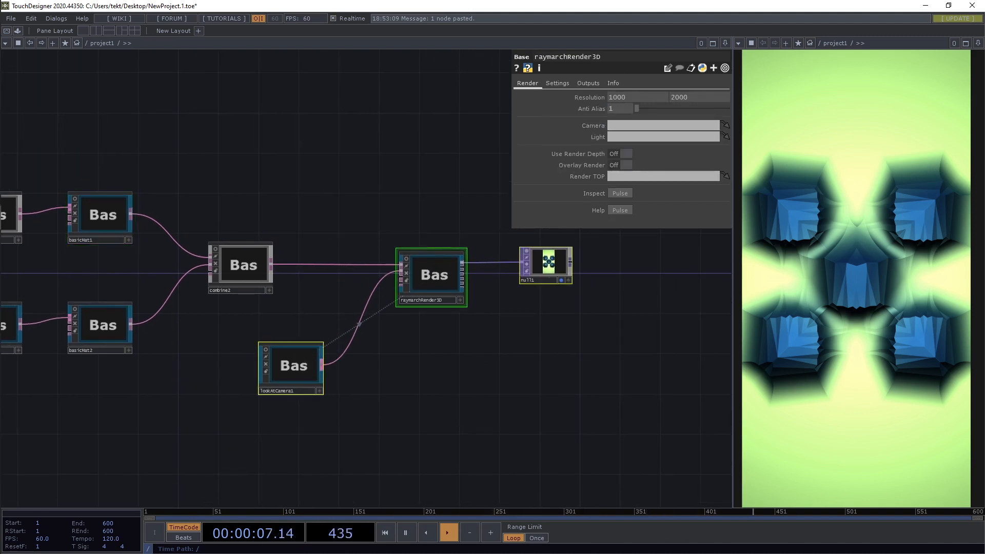
pyautogui.moveTo(434, 275); pyautogui.dragTo(524, 275)
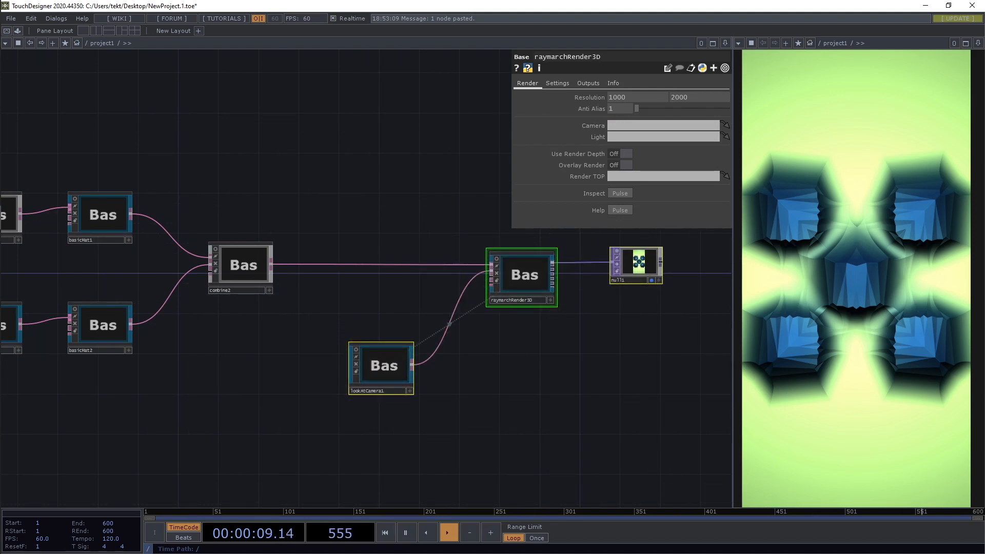
# - Examine the whole node network from the polyhedron source through the combines and materials to the render
pyautogui.moveTo(328, 307); pyautogui.dragTo(556, 350)
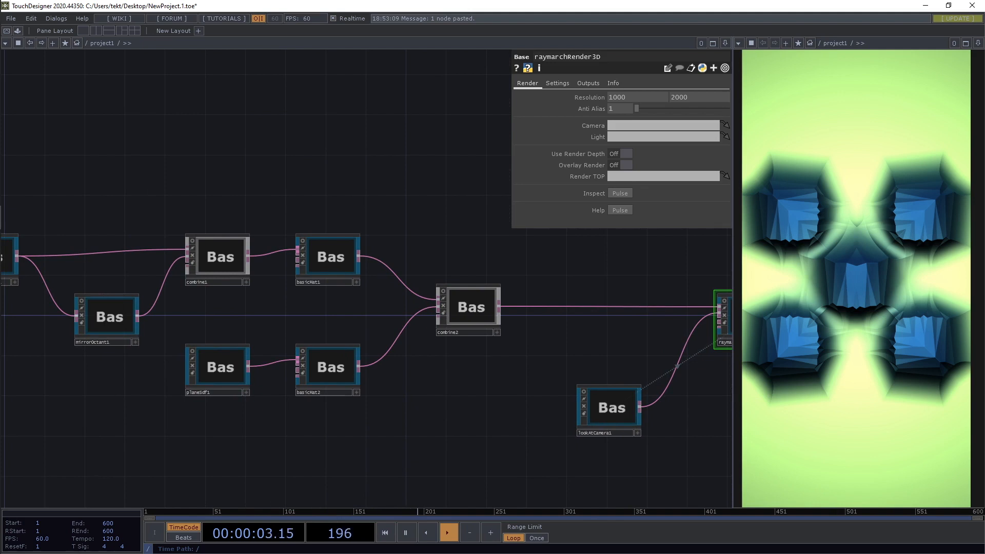
pyautogui.scroll(-6, 477, 249)
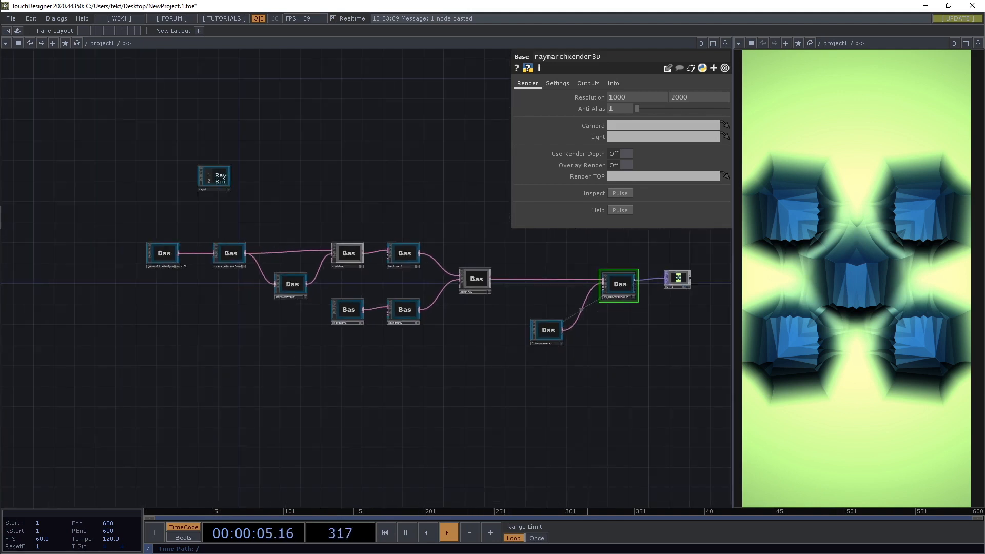
pyautogui.moveTo(477, 250); pyautogui.dragTo(418, 249)
pyautogui.scroll(3, 314, 259)
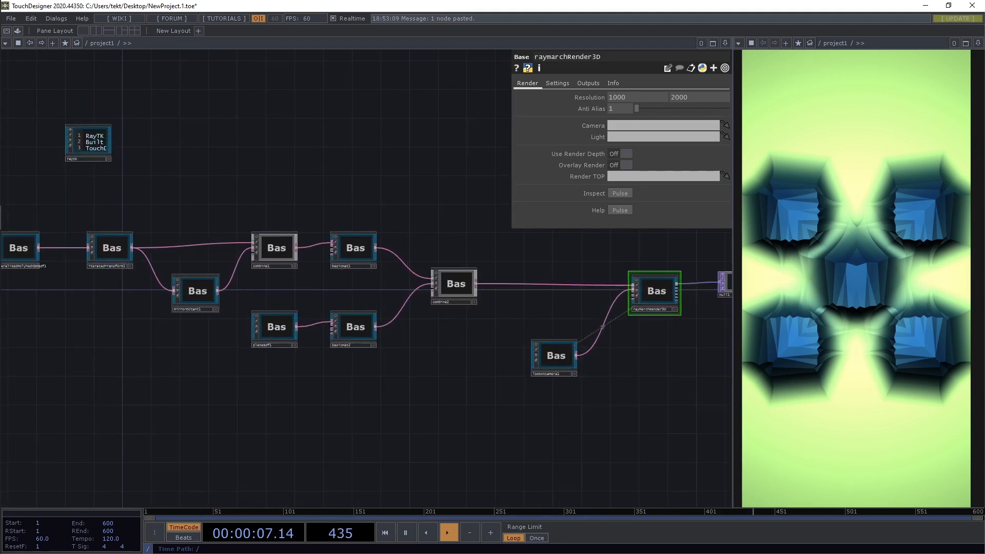
pyautogui.scroll(6, 186, 295)
pyautogui.moveTo(187, 294); pyautogui.dragTo(174, 280)
pyautogui.scroll(-1, 359, 272)
pyautogui.scroll(-4, 363, 271)
# - Recolour basicMat1 to a muted yellow with Base Color hue 61, saturation 0.36 and value 0.50
pyautogui.click(442, 235)
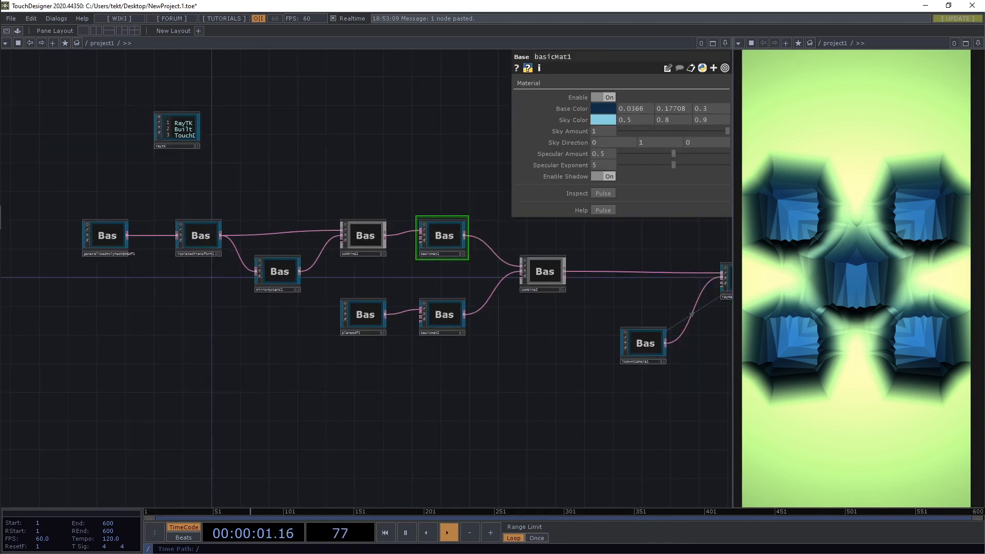
pyautogui.moveTo(471, 254); pyautogui.dragTo(344, 279)
pyautogui.scroll(5, 343, 280)
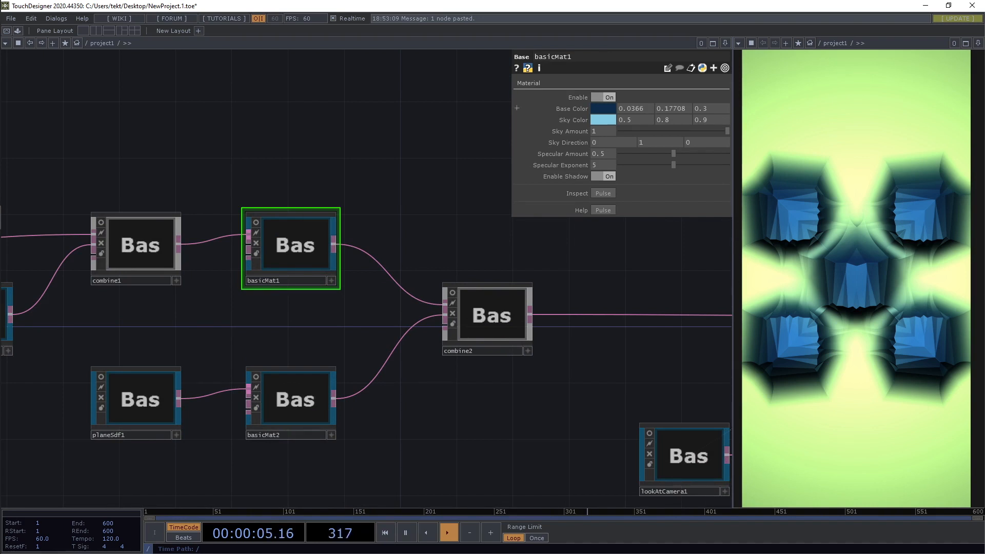
pyautogui.click(603, 108)
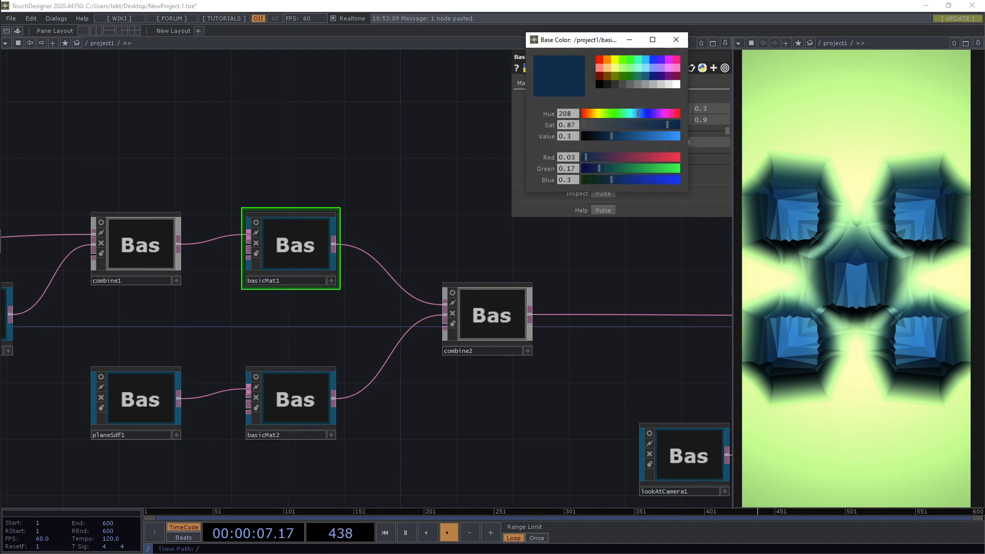
pyautogui.moveTo(638, 113); pyautogui.dragTo(617, 125)
pyautogui.moveTo(595, 114)
pyautogui.mouseDown()
pyautogui.moveTo(643, 136)
pyautogui.moveTo(592, 114)
pyautogui.moveTo(631, 136)
pyautogui.mouseUp()
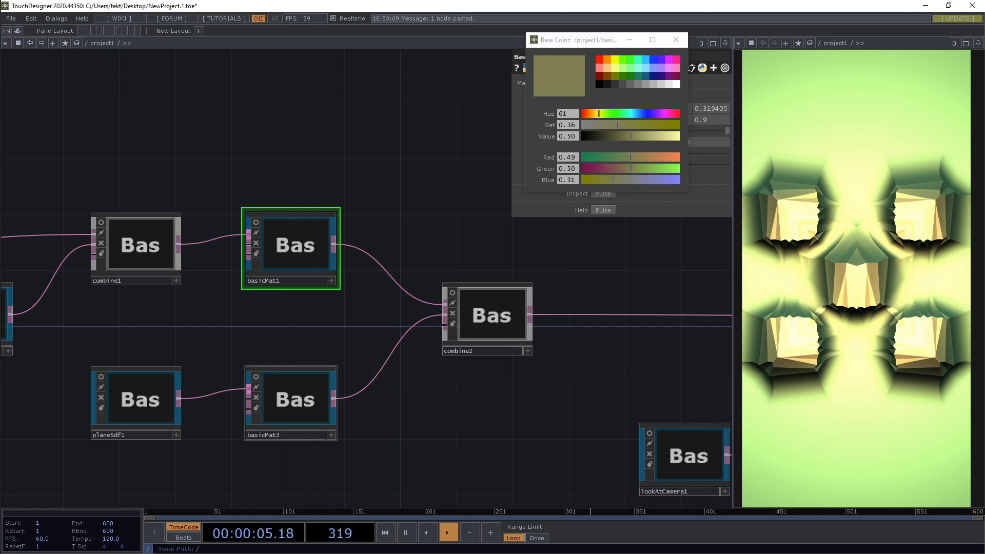
# - Darken and desaturate the Base Color of basicMat2 to 0.218186, 0.254, 0.218186
pyautogui.click(295, 400)
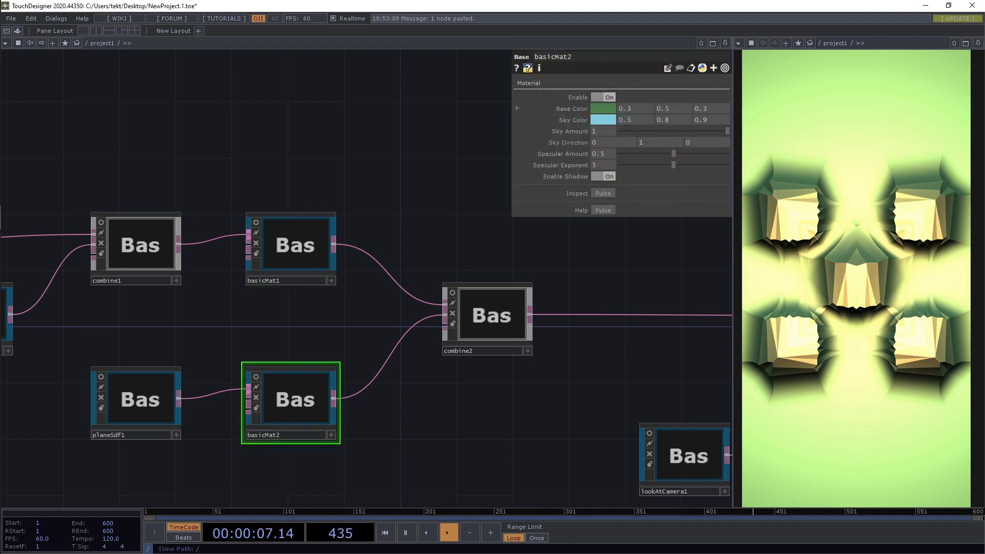
pyautogui.click(606, 110)
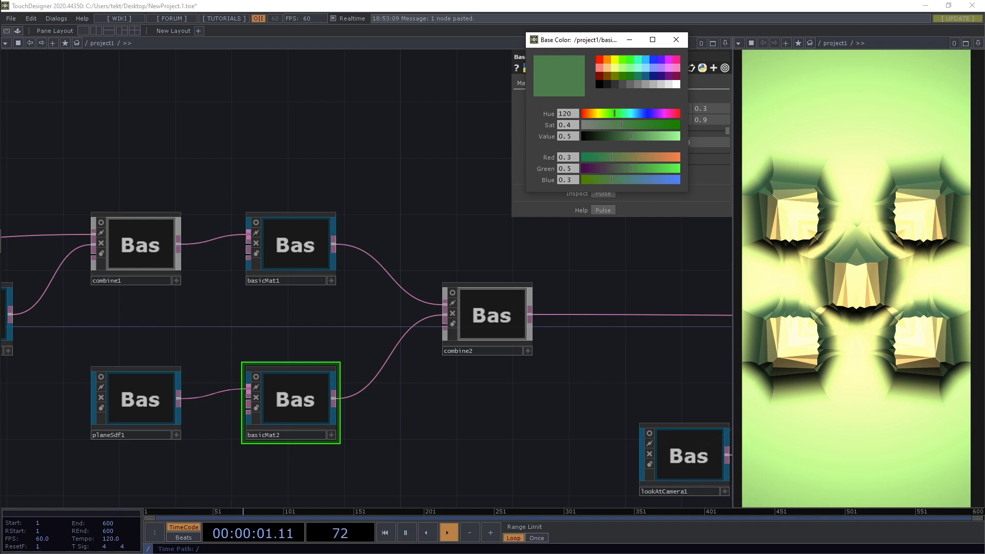
pyautogui.moveTo(621, 125)
pyautogui.mouseDown()
pyautogui.moveTo(590, 125)
pyautogui.moveTo(612, 136)
pyautogui.moveTo(596, 125)
pyautogui.moveTo(616, 125)
pyautogui.moveTo(596, 125)
pyautogui.mouseUp()
pyautogui.click(676, 39)
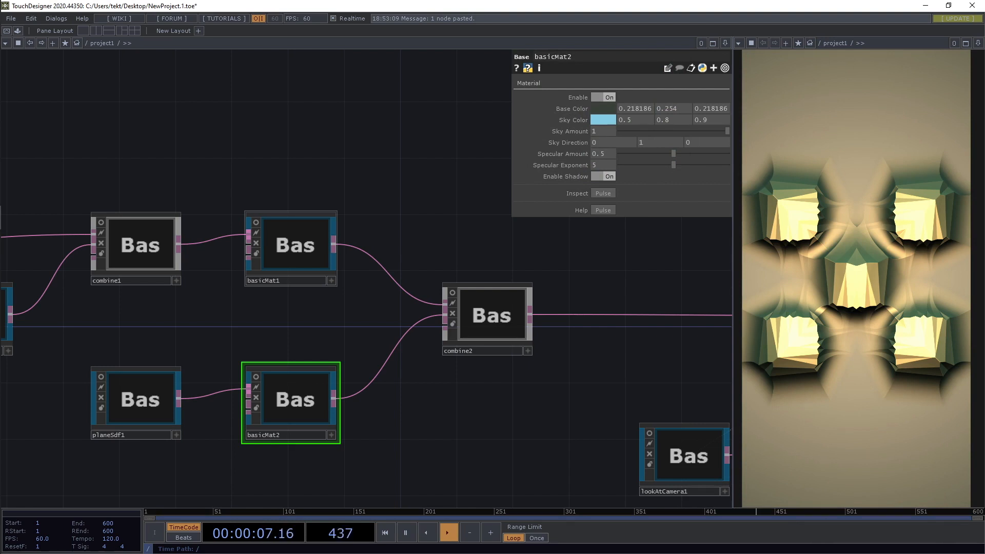
# - For basicMat1 and basicMat2 together, set the first Sky Direction component to 0.7 and Sky Amount to 0.462
pyautogui.click(292, 248)
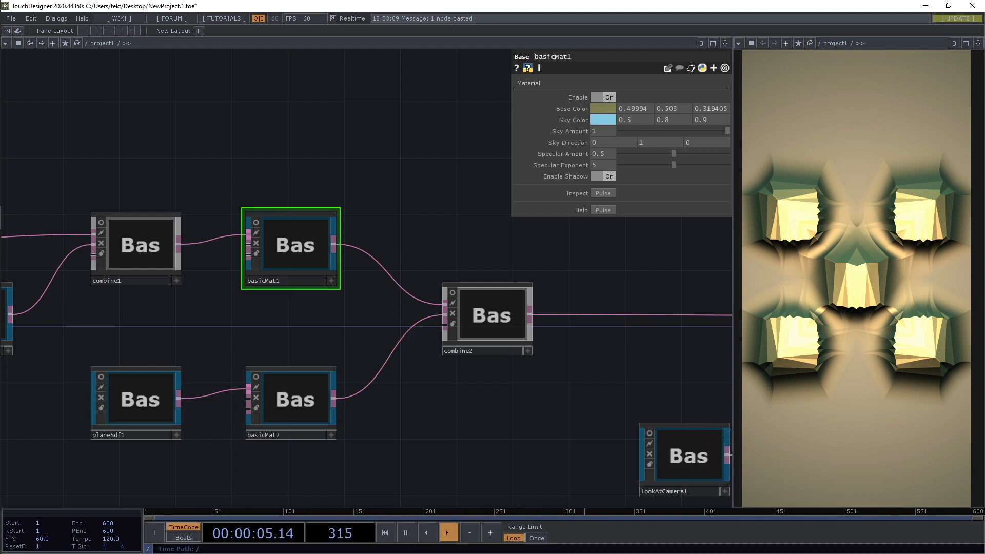
pyautogui.moveTo(461, 400); pyautogui.dragTo(379, 313)
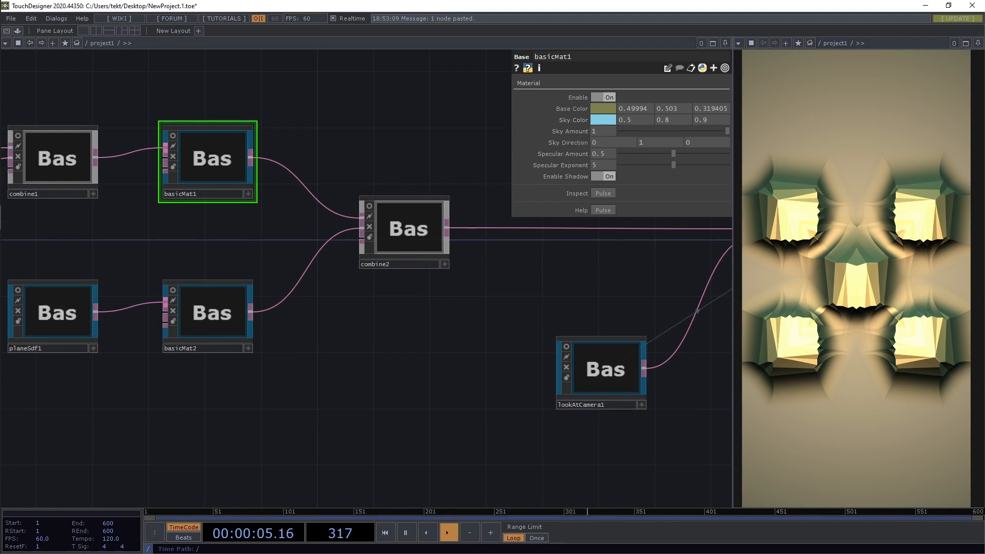
pyautogui.moveTo(410, 154); pyautogui.dragTo(408, 210)
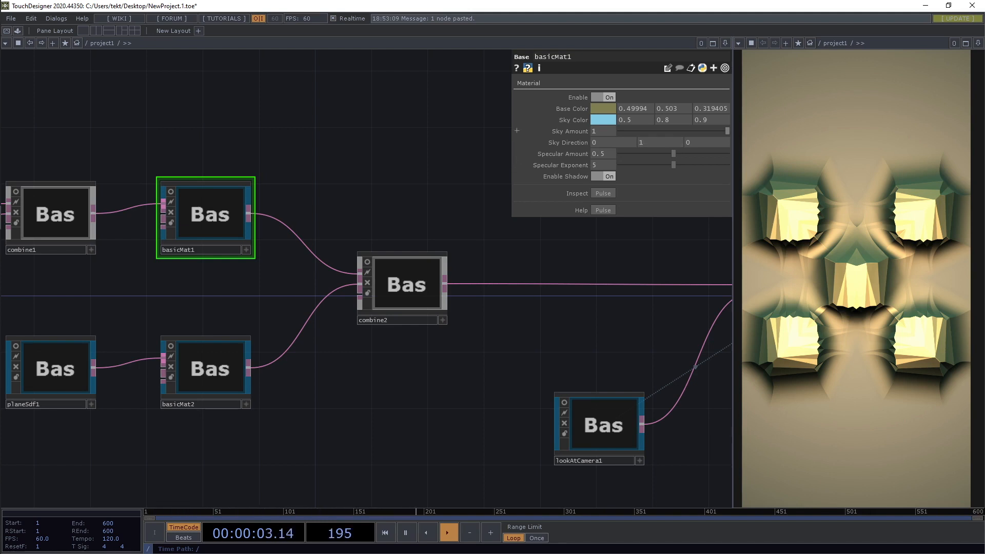
pyautogui.moveTo(225, 112); pyautogui.dragTo(213, 451)
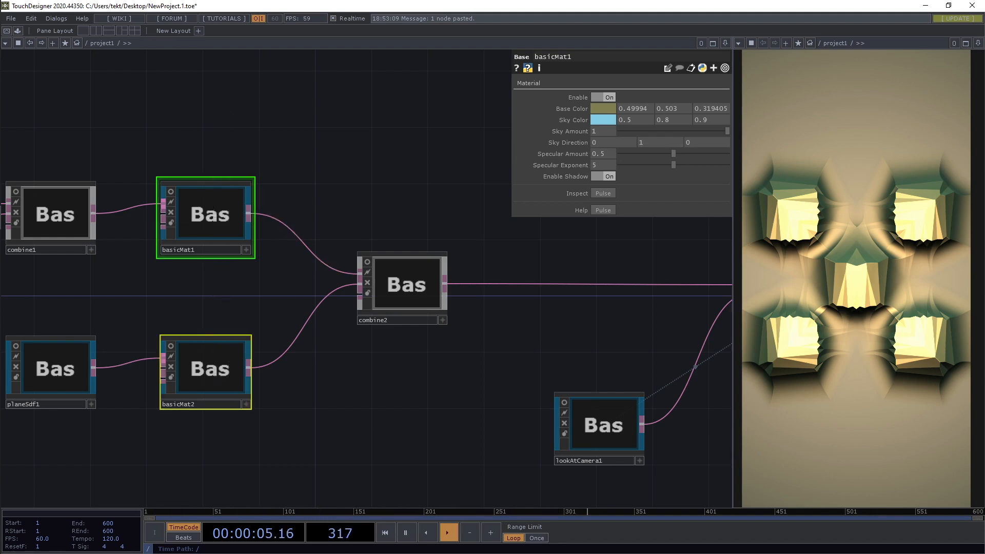
pyautogui.moveTo(727, 130)
pyautogui.mouseDown()
pyautogui.moveTo(648, 131)
pyautogui.moveTo(728, 130)
pyautogui.mouseUp()
pyautogui.moveTo(614, 143); pyautogui.dragTo(617, 126, button='middle')
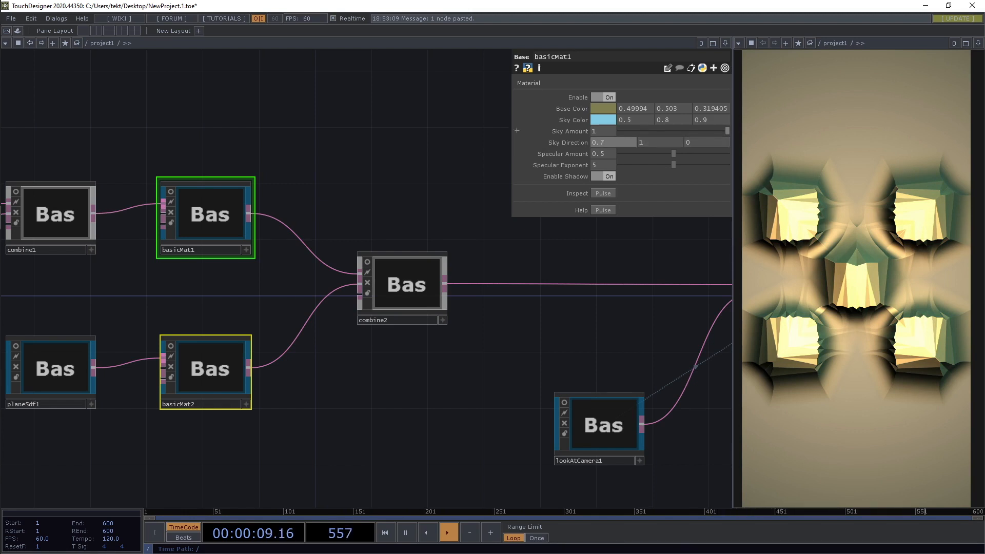
pyautogui.moveTo(727, 131); pyautogui.dragTo(668, 132)
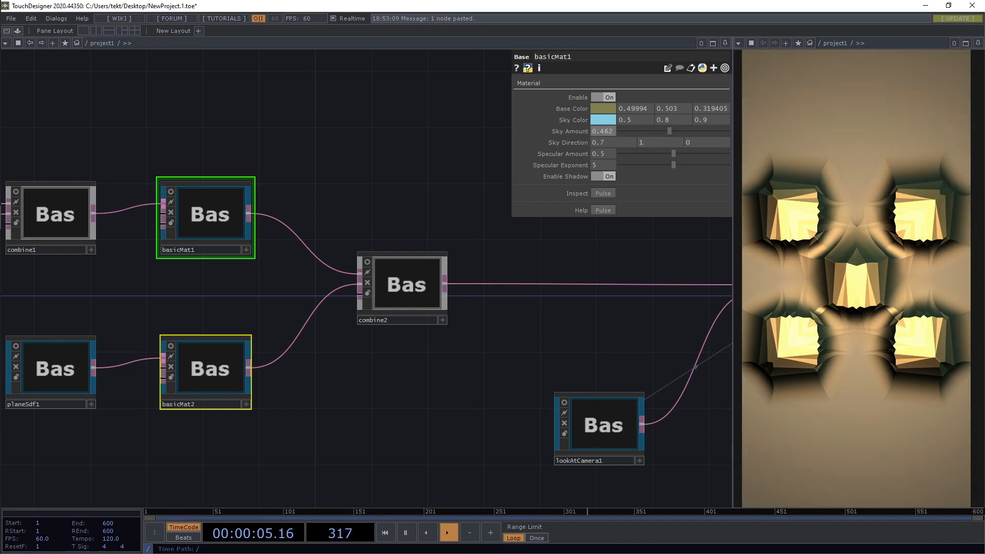
# - Try a slightly lower Specular Amount on basicMat1 alone, and undo the change
pyautogui.click(461, 195)
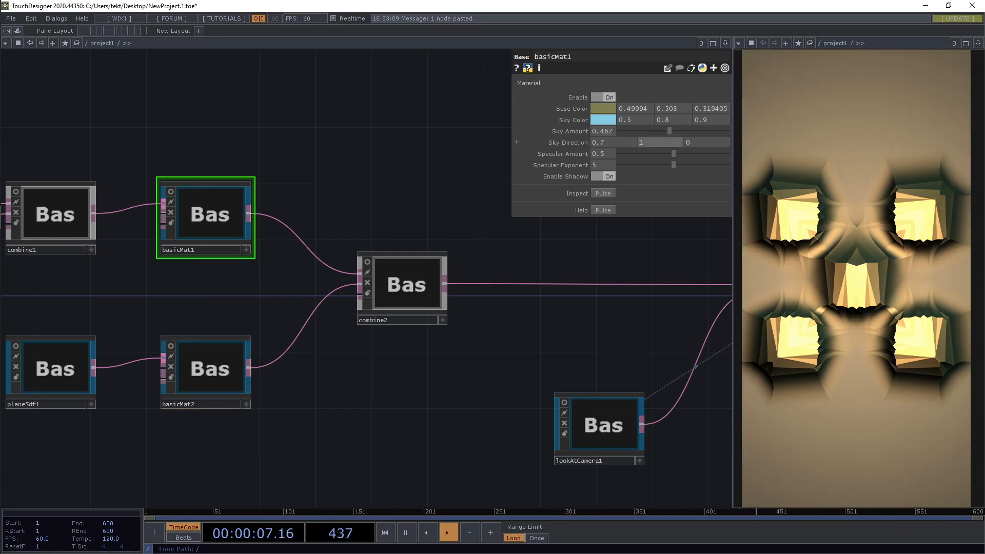
pyautogui.moveTo(673, 154)
pyautogui.mouseDown()
pyautogui.moveTo(619, 154)
pyautogui.moveTo(727, 154)
pyautogui.moveTo(660, 154)
pyautogui.moveTo(669, 154)
pyautogui.mouseUp()
pyautogui.hotkey('ctrl', 'z')
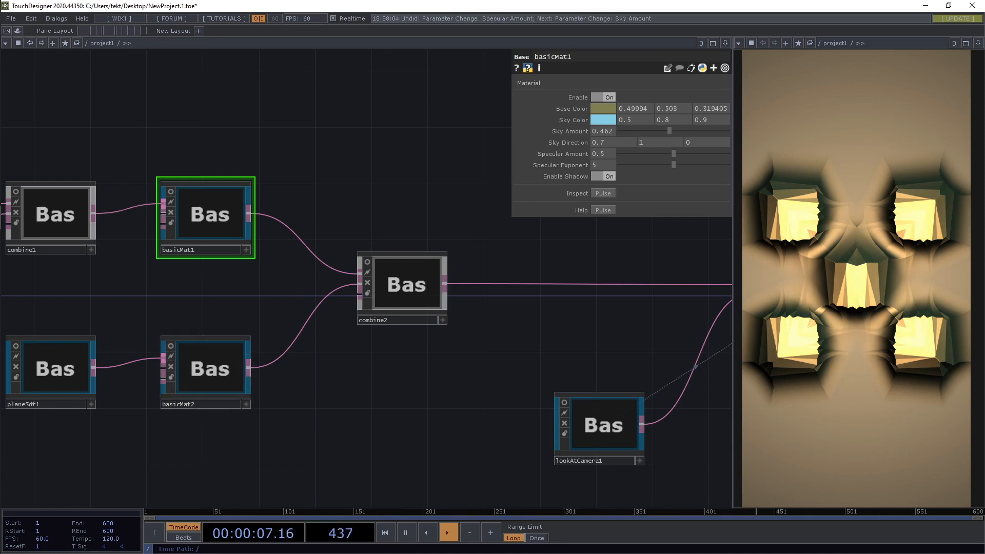
# - Move the lookAtCamera1 node up and closer to the connection between combine2 and raymarchRender3D
pyautogui.moveTo(487, 359); pyautogui.dragTo(300, 368)
pyautogui.moveTo(541, 412); pyautogui.dragTo(515, 384)
pyautogui.scroll(-3, 538, 394)
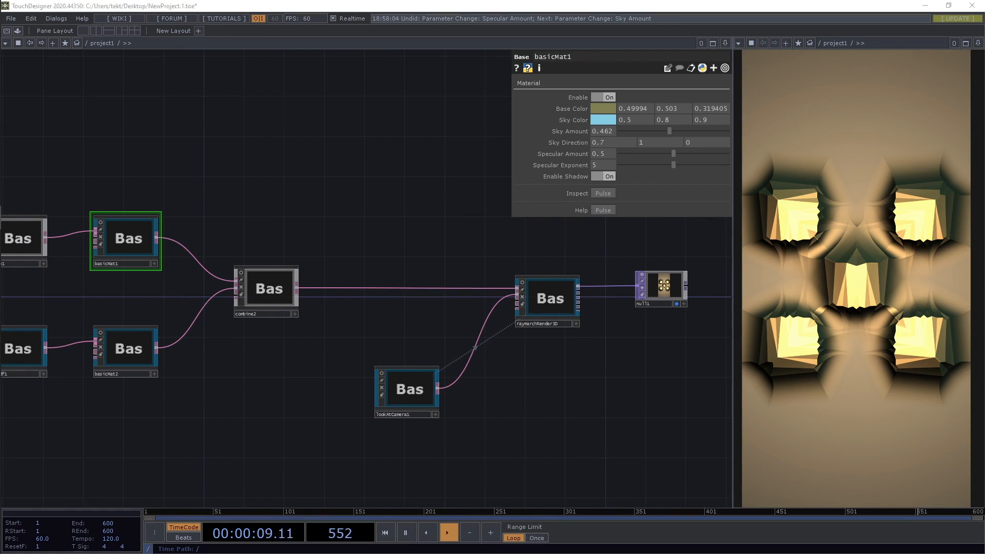
pyautogui.moveTo(689, 235); pyautogui.dragTo(597, 381)
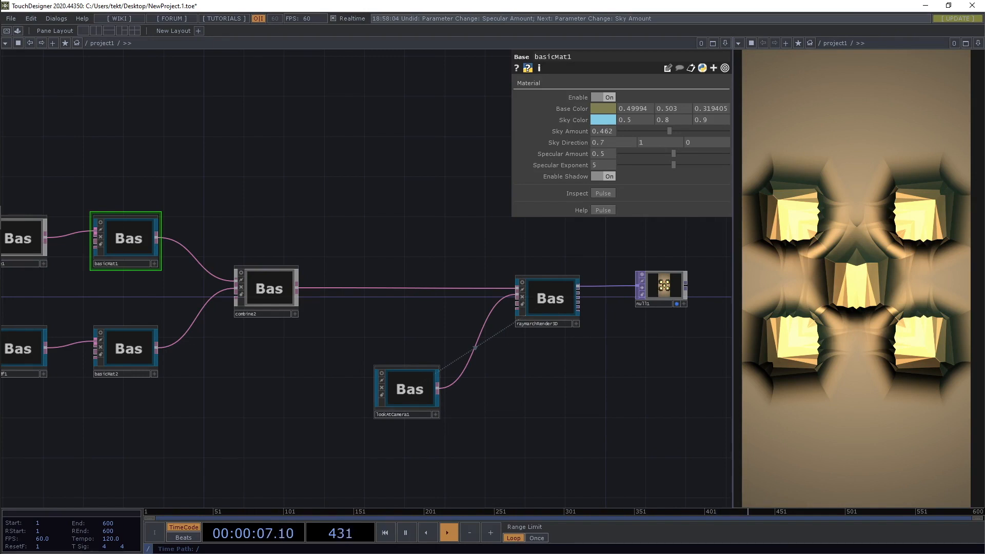
pyautogui.moveTo(409, 389); pyautogui.dragTo(368, 329)
pyautogui.moveTo(564, 359); pyautogui.dragTo(446, 344)
# - Select raymarchRender3D and null1 together and adjust their horizontal spacing from lookAtCamera1
pyautogui.moveTo(642, 251); pyautogui.dragTo(434, 395, button='right')
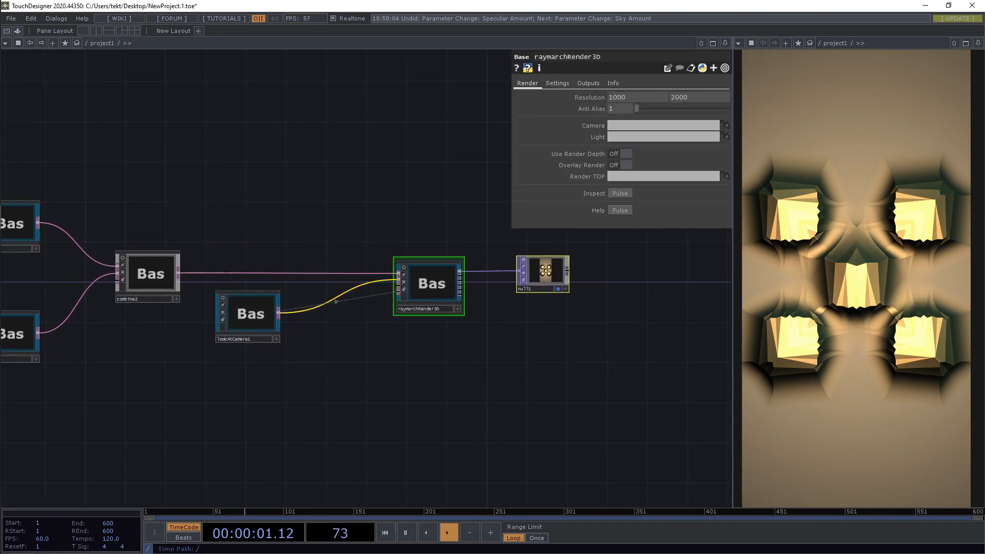
pyautogui.moveTo(432, 284); pyautogui.dragTo(371, 283)
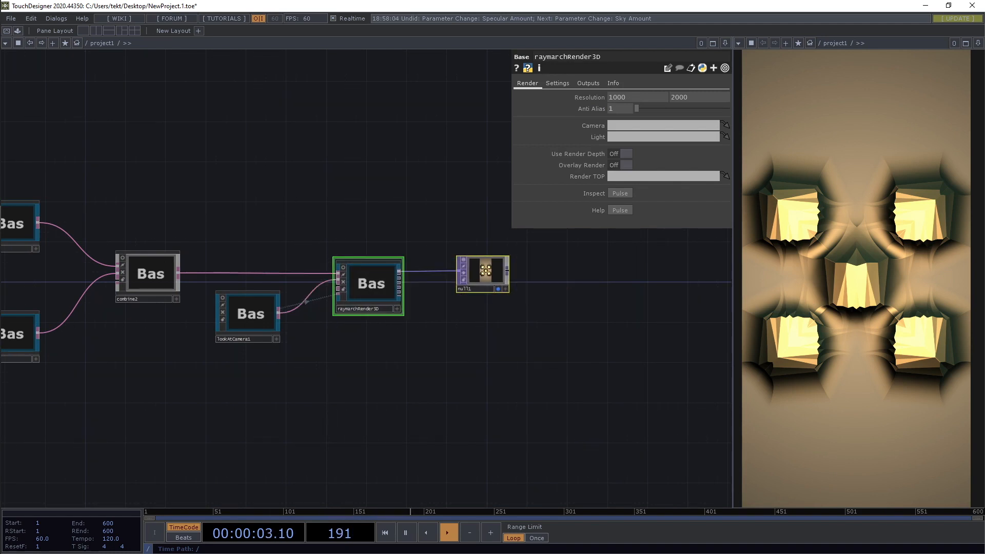
pyautogui.click(372, 283)
pyautogui.click(379, 364)
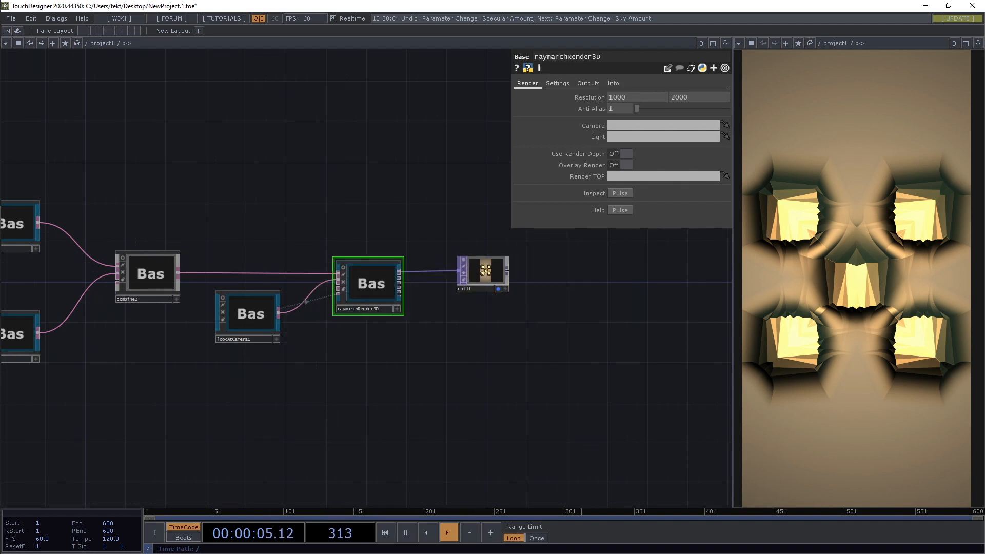
pyautogui.moveTo(380, 364); pyautogui.dragTo(437, 356)
pyautogui.moveTo(620, 359); pyautogui.dragTo(455, 264, button='right')
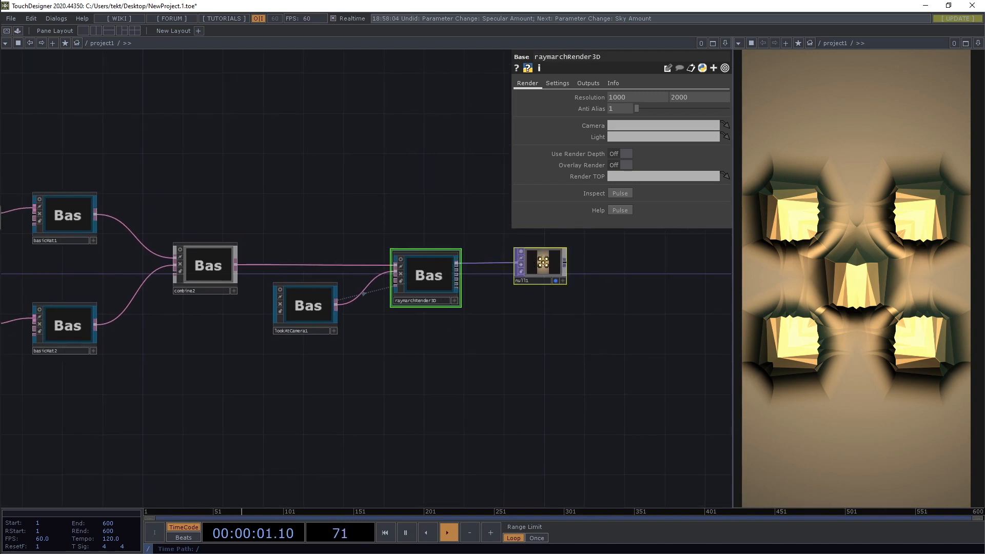
pyautogui.moveTo(428, 279); pyautogui.dragTo(489, 280)
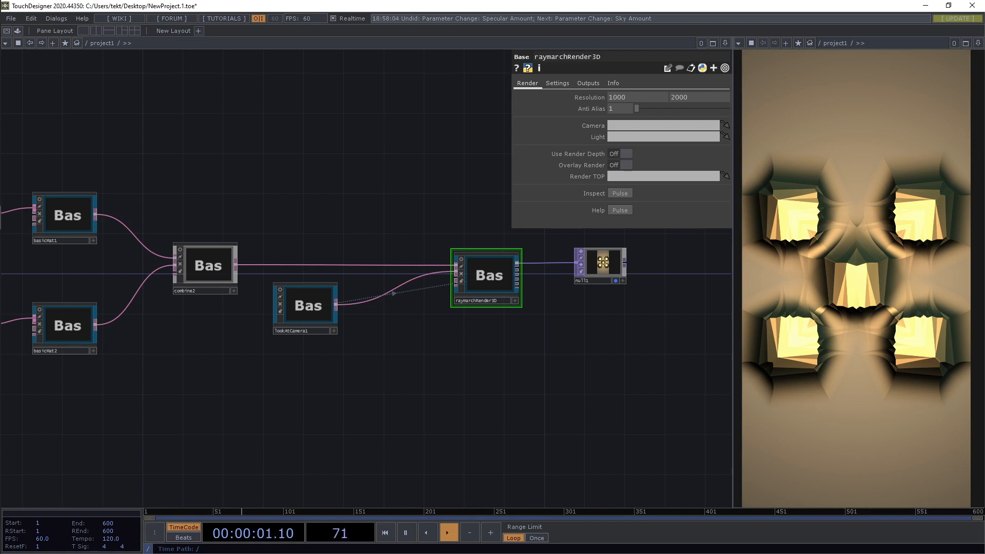
# - Add a Light COMP to the empty area above the node chain
pyautogui.press('Tab')
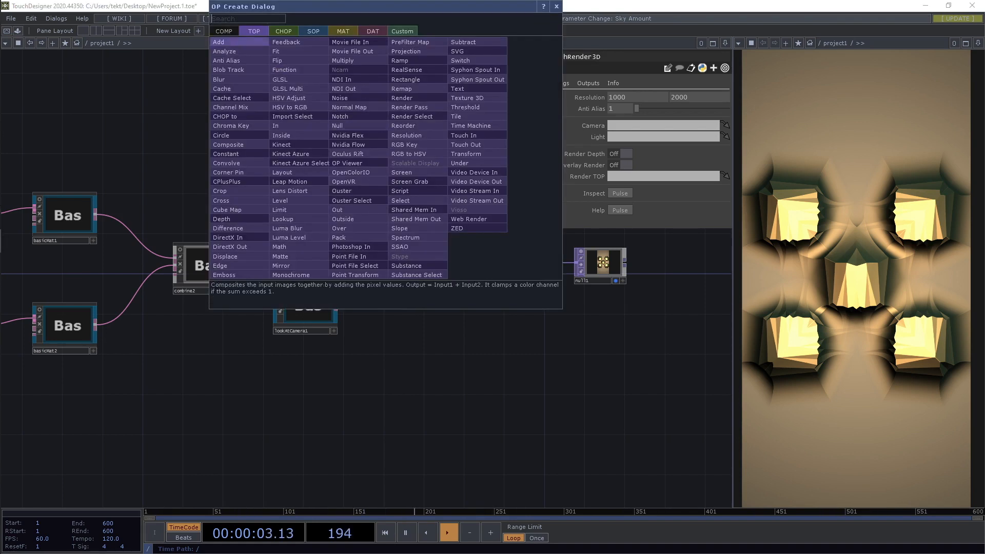
pyautogui.click(225, 31)
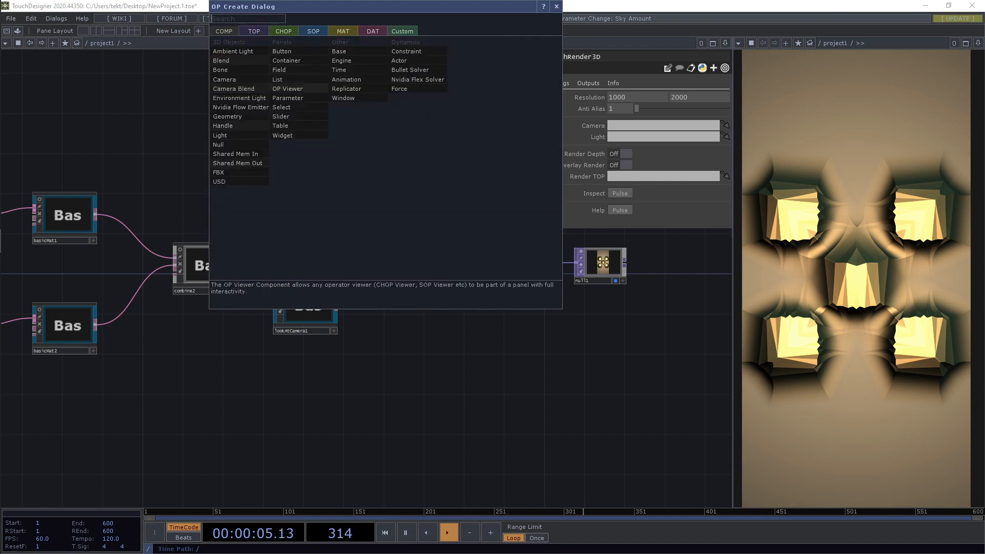
pyautogui.click(220, 135)
pyautogui.click(385, 165)
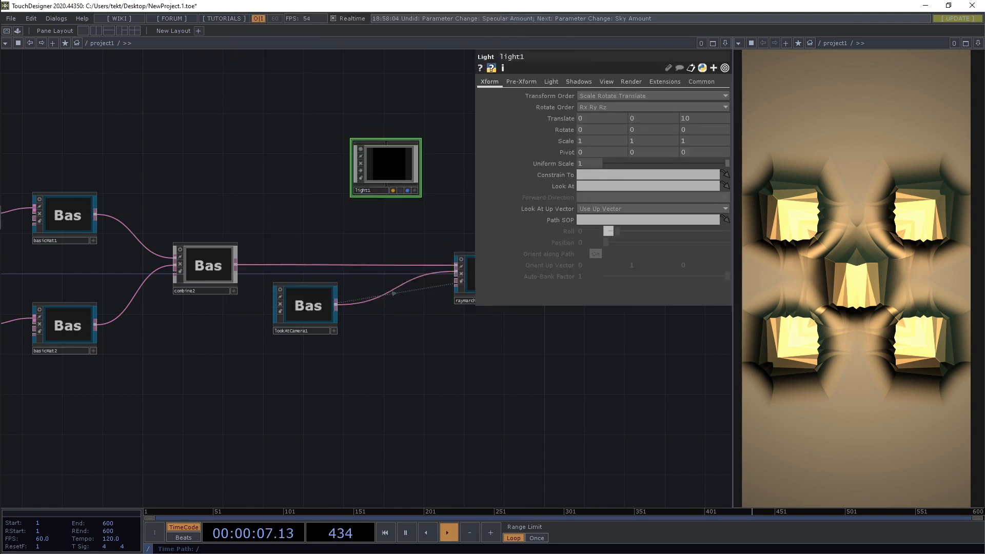
# - Assign light1 as the Light of raymarchRender3D and set the light's X Translate to 0.6
pyautogui.moveTo(395, 221); pyautogui.dragTo(288, 246)
pyautogui.click(322, 314)
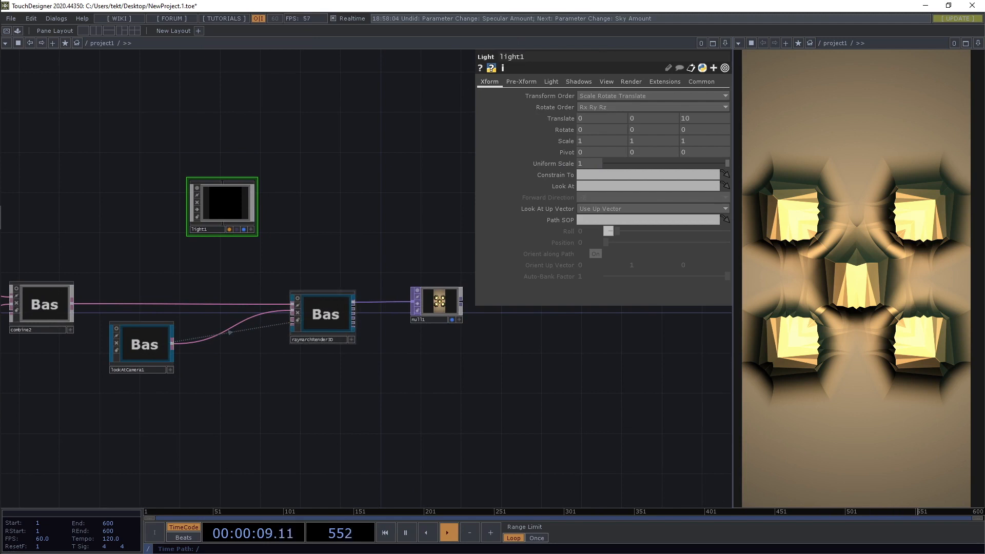
pyautogui.moveTo(222, 206); pyautogui.dragTo(517, 136)
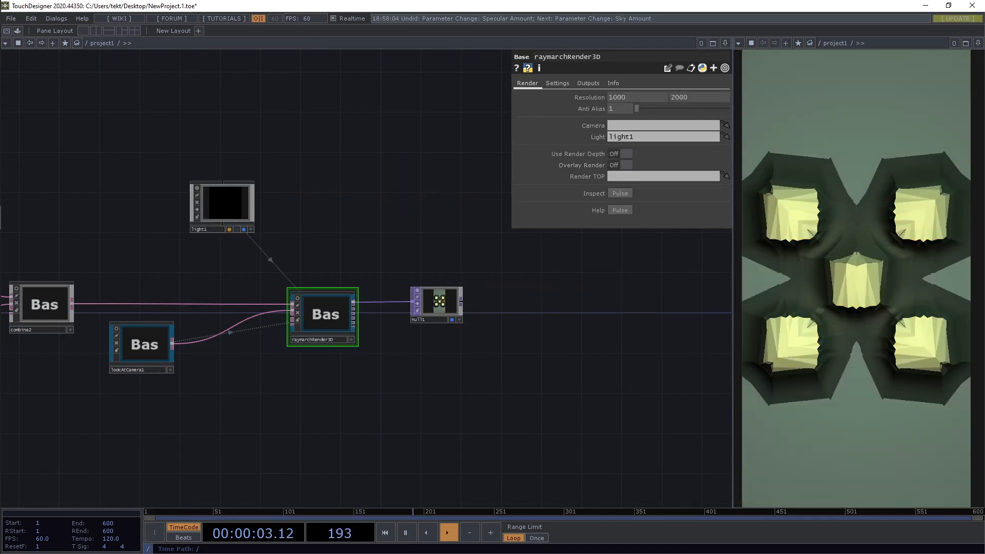
pyautogui.click(222, 206)
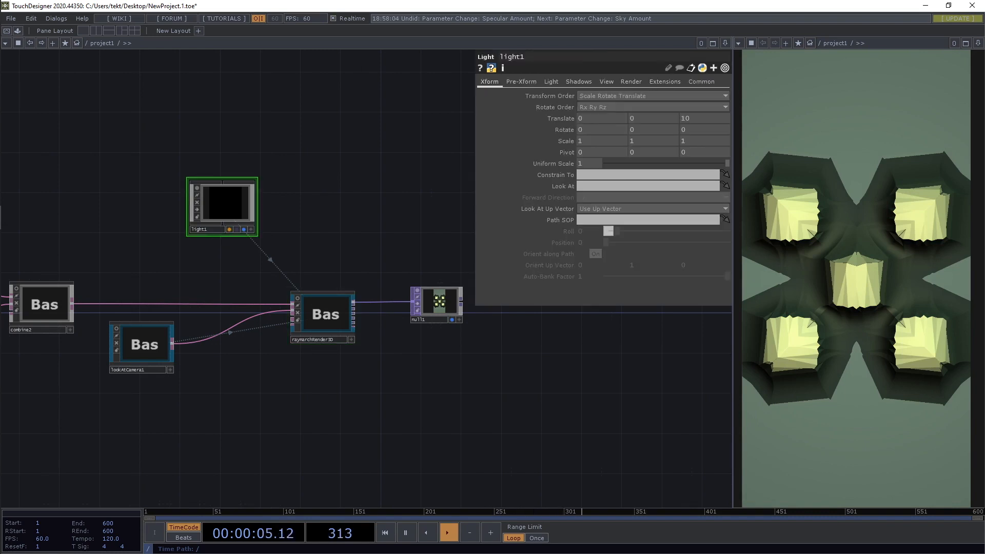
pyautogui.moveTo(594, 118)
pyautogui.mouseDown(button='middle')
pyautogui.moveTo(615, 107)
pyautogui.moveTo(601, 102)
pyautogui.mouseUp(button='middle')
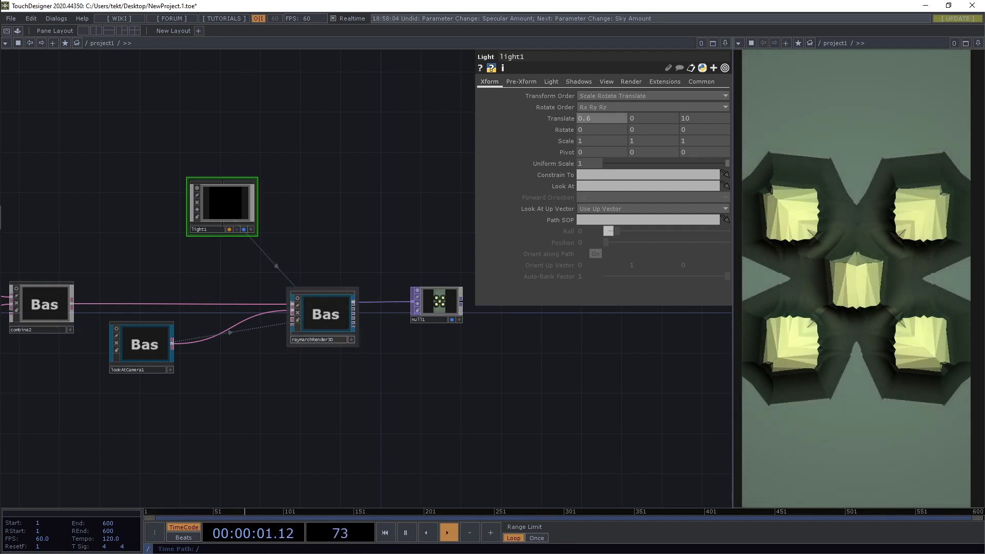
# - Clear the Light reference on raymarchRender3D and delete the light1 component
pyautogui.click(323, 317)
pyautogui.doubleClick(598, 137)
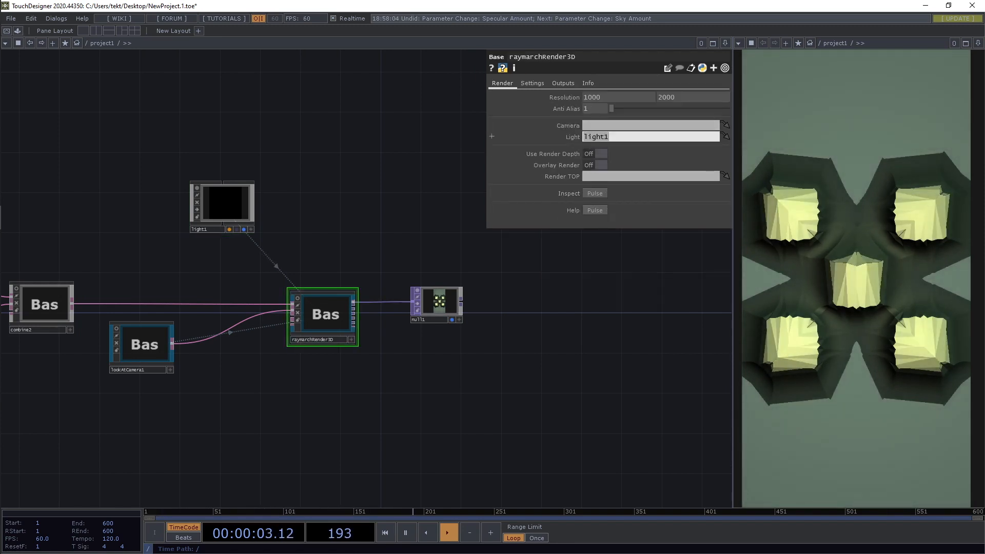
pyautogui.press('BackSpace')
pyautogui.press('Return')
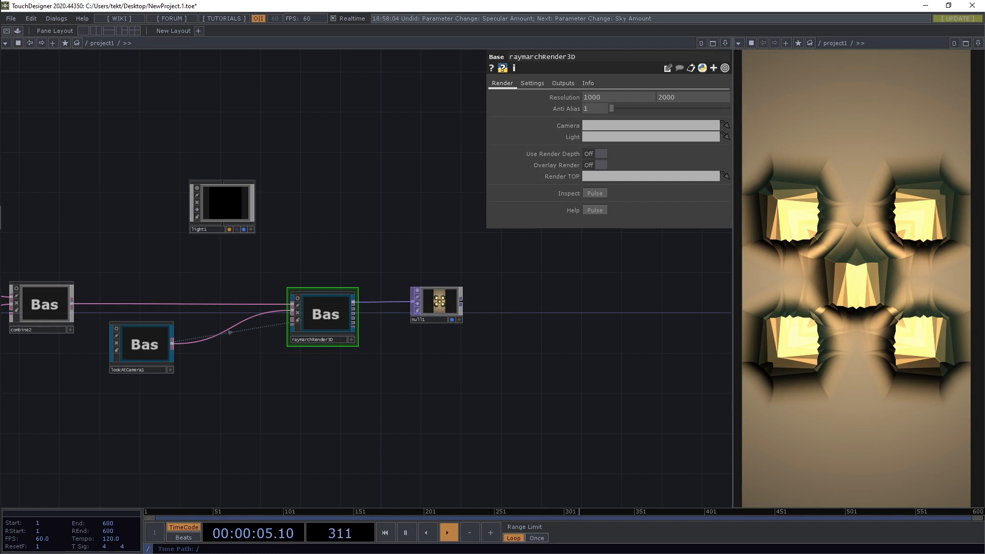
pyautogui.click(222, 204)
pyautogui.press('Delete')
# - Add a RayTK pointLight below lookAtCamera1 and connect its output to the Light input of raymarchRender3D
pyautogui.moveTo(226, 247); pyautogui.dragTo(261, 183)
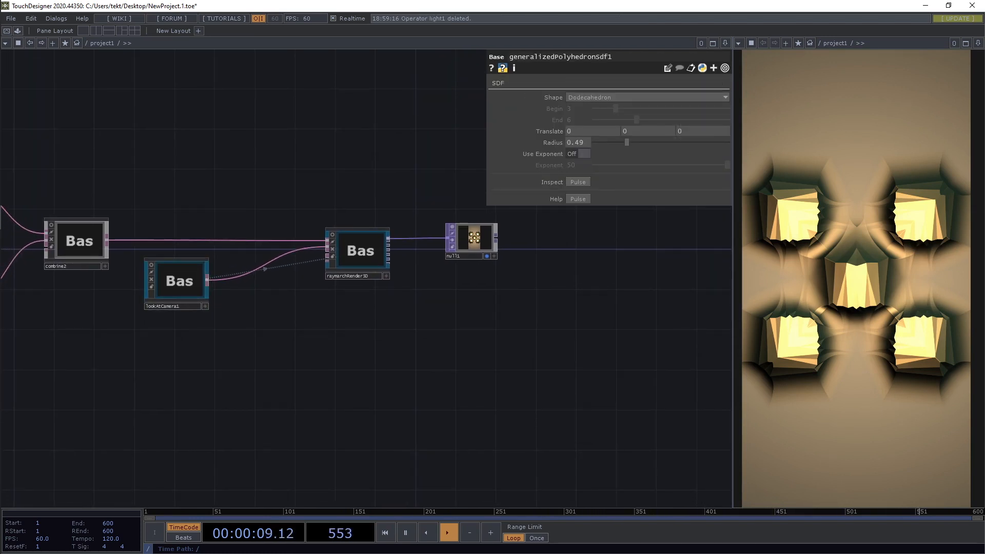
pyautogui.hotkey('alt', 'r')
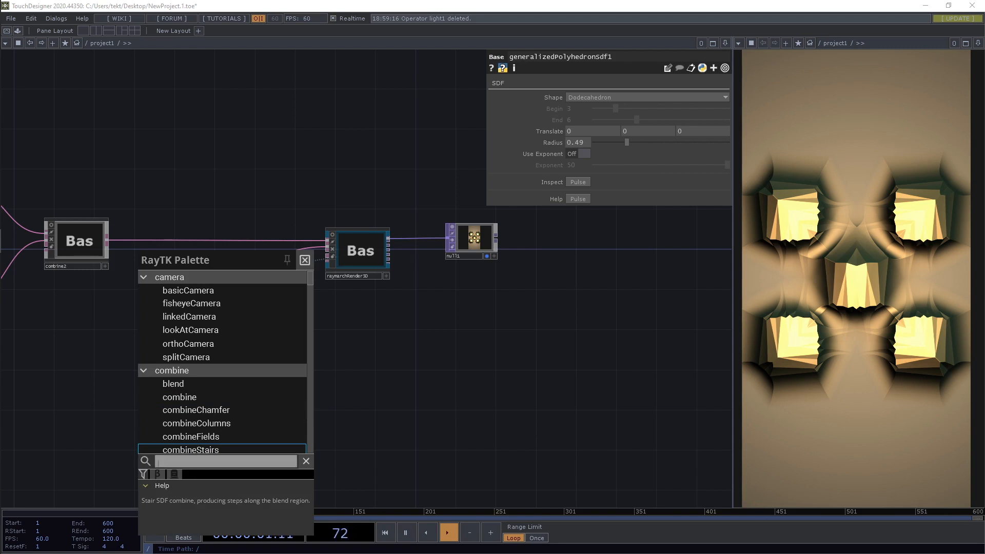
pyautogui.write('poi')
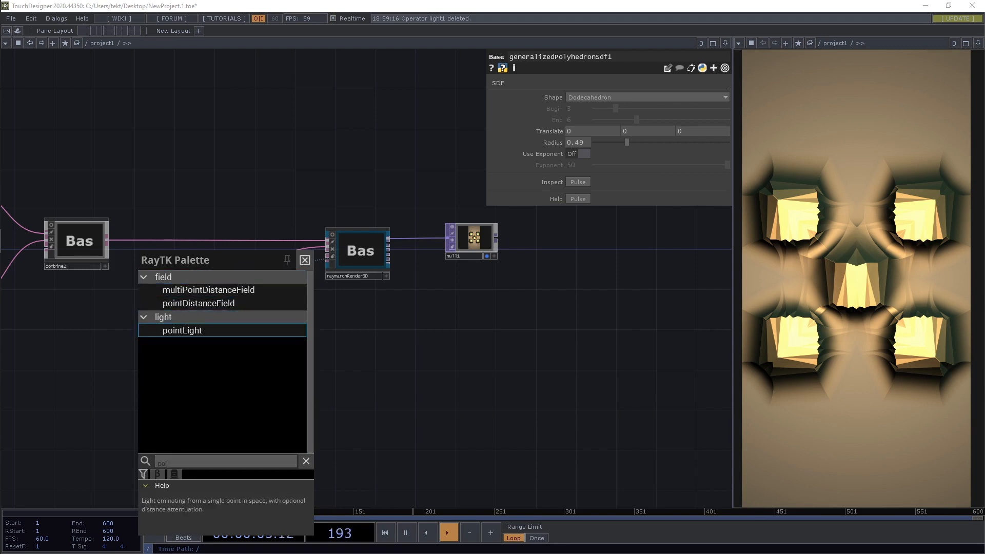
pyautogui.click(183, 330)
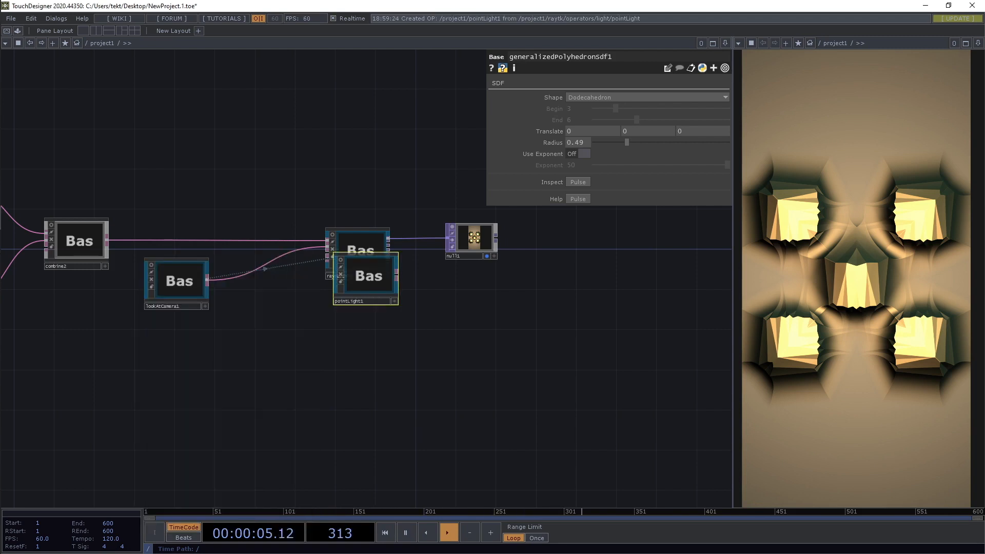
pyautogui.moveTo(368, 279); pyautogui.dragTo(219, 354)
pyautogui.click(248, 351)
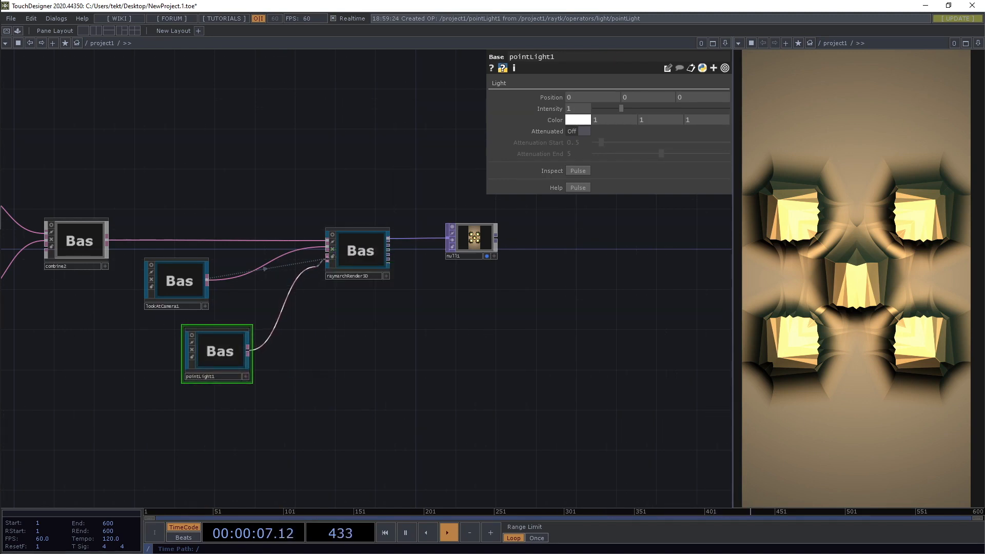
pyautogui.scroll(3, 301, 265)
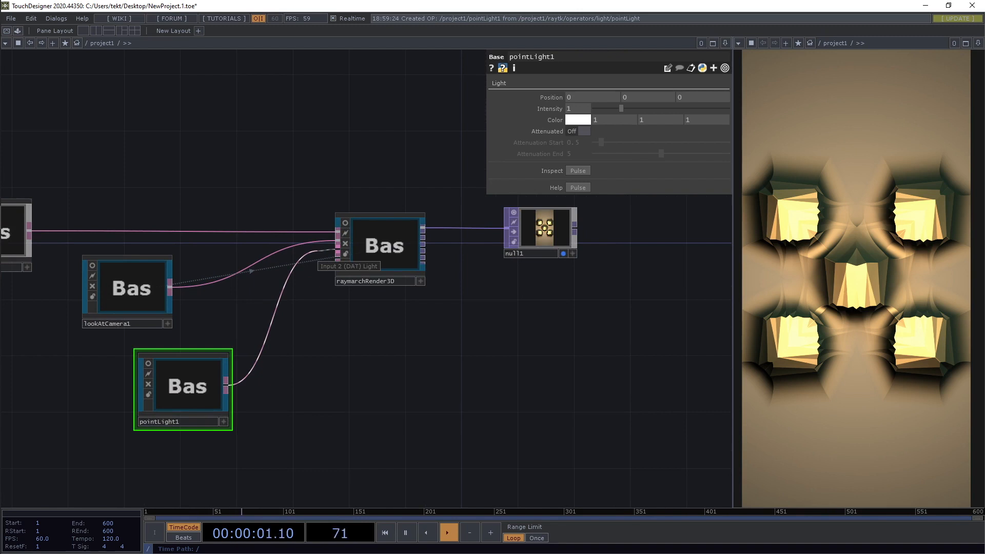
pyautogui.click(337, 251)
# - Align the pointLight1 node directly beneath lookAtCamera1
pyautogui.click(384, 246)
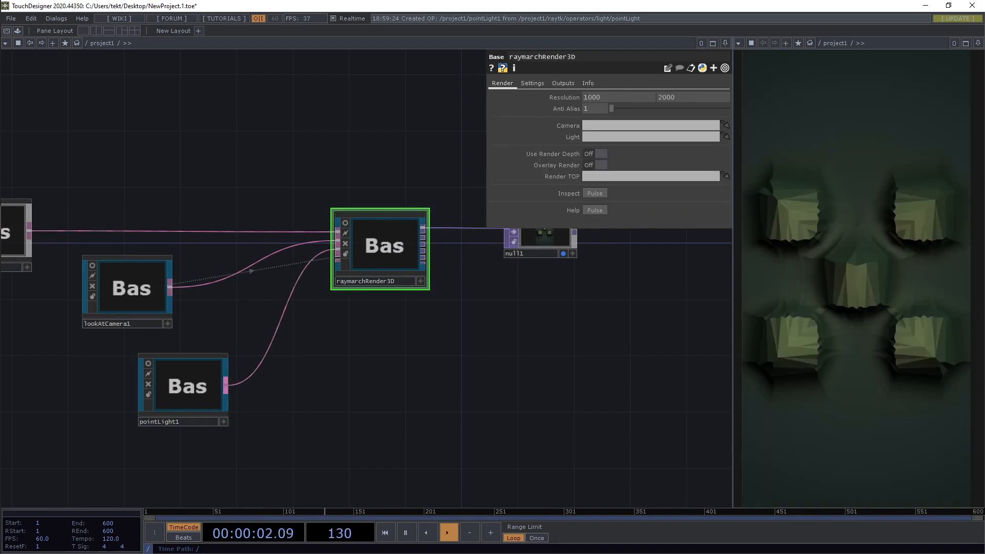
pyautogui.click(187, 386)
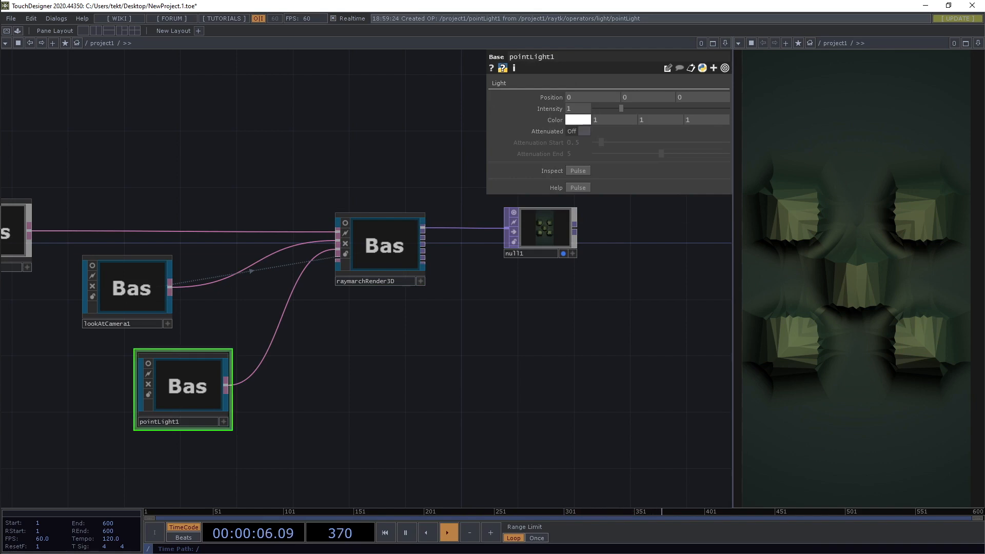
pyautogui.moveTo(138, 426); pyautogui.dragTo(82, 440)
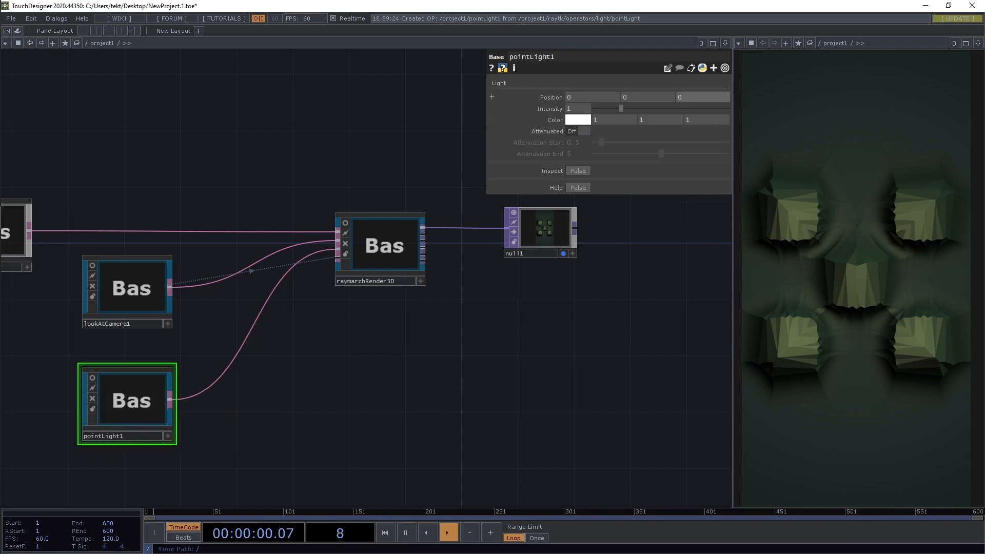
# - Set the Position of pointLight1 to 1.1, 2, 1.8 and its Intensity to 1.68
pyautogui.moveTo(688, 97); pyautogui.dragTo(761, 88, button='middle')
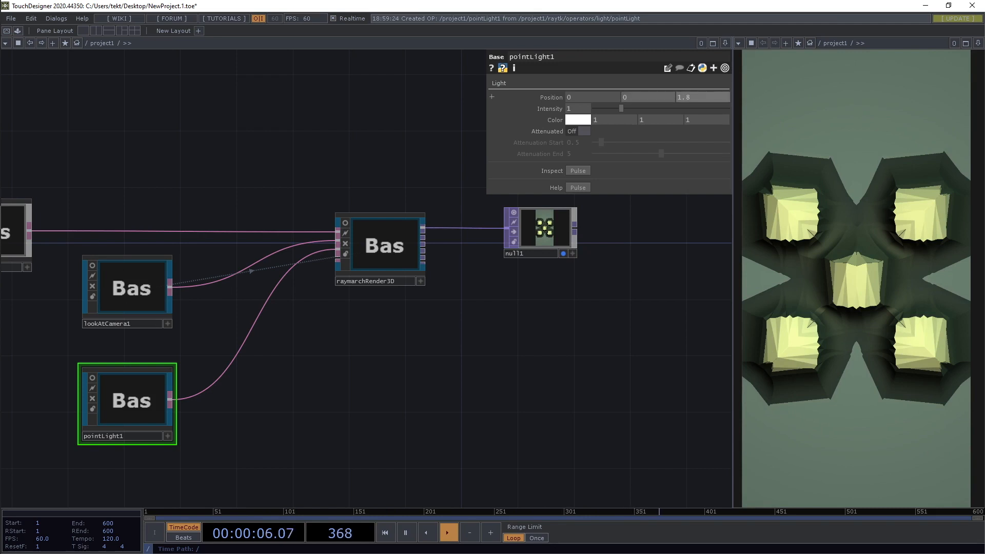
pyautogui.moveTo(648, 97); pyautogui.dragTo(587, 82, button='middle')
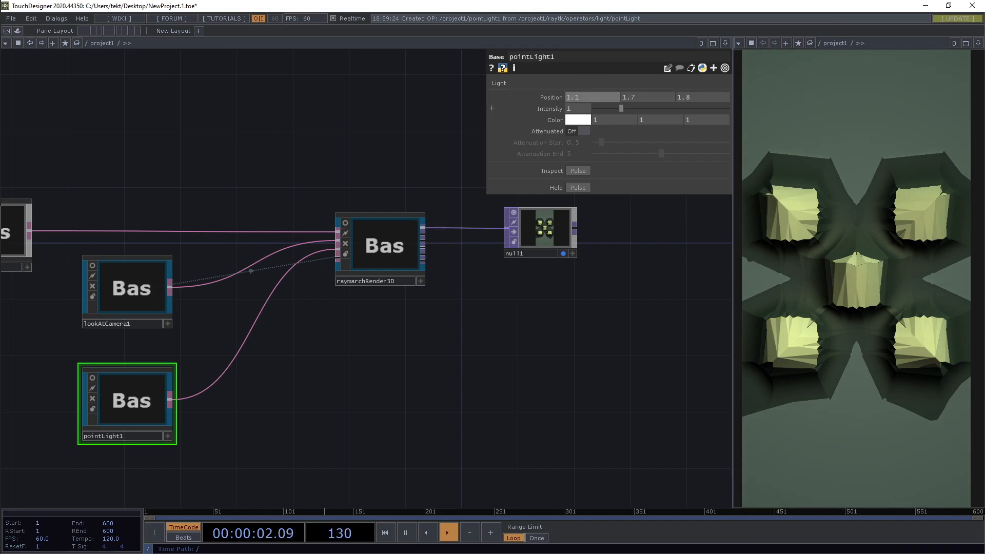
pyautogui.moveTo(641, 97)
pyautogui.mouseDown(button='middle')
pyautogui.moveTo(659, 87)
pyautogui.moveTo(636, 93)
pyautogui.mouseUp(button='middle')
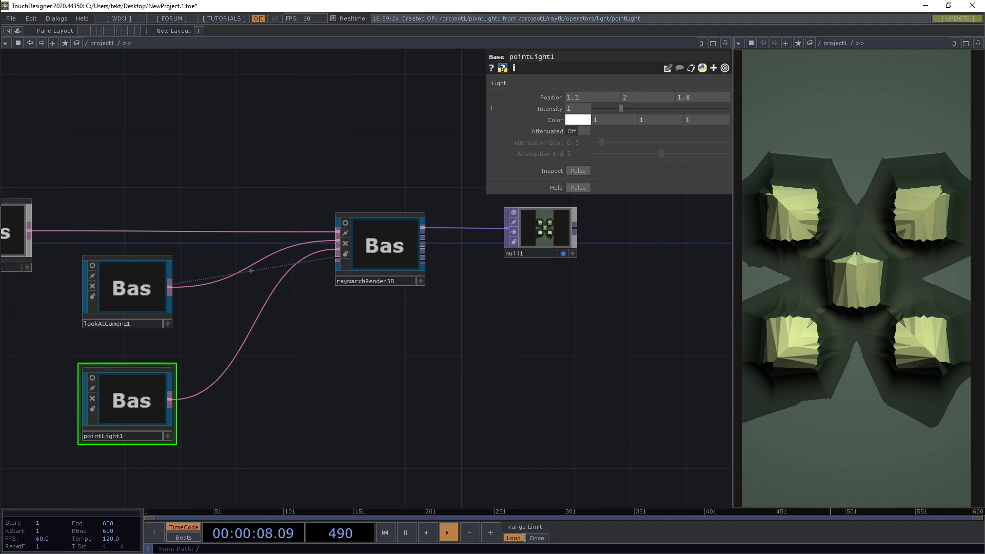
pyautogui.moveTo(620, 109); pyautogui.dragTo(640, 109)
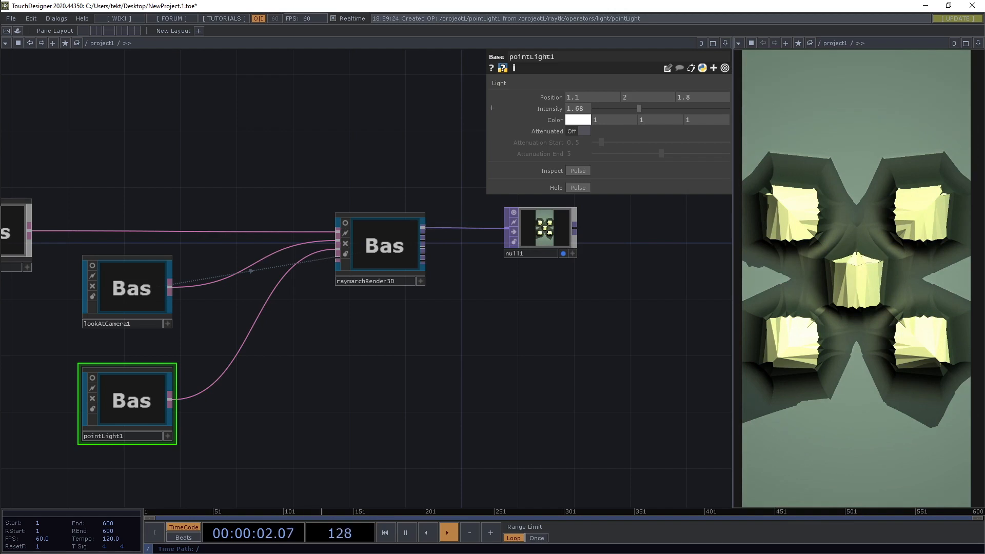
# - Try a slightly higher Specular Amount on basicMat2 and undo the change
pyautogui.moveTo(329, 339); pyautogui.dragTo(570, 374)
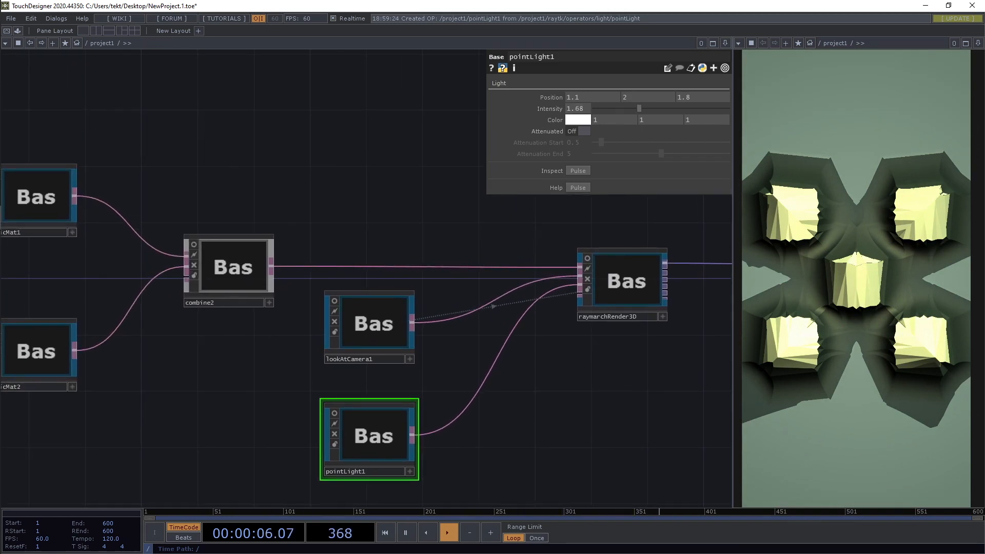
pyautogui.moveTo(277, 354); pyautogui.dragTo(357, 378)
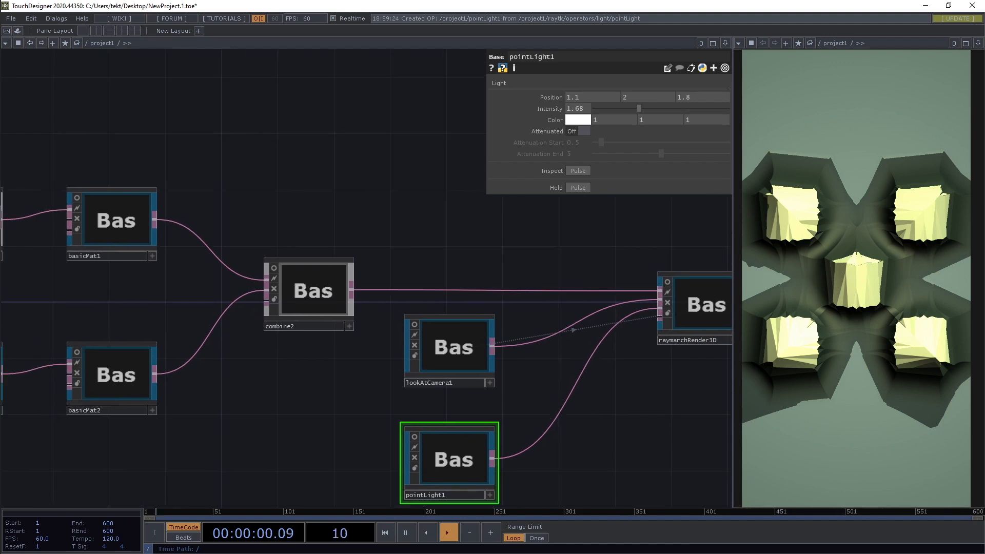
pyautogui.moveTo(359, 378); pyautogui.dragTo(152, 361)
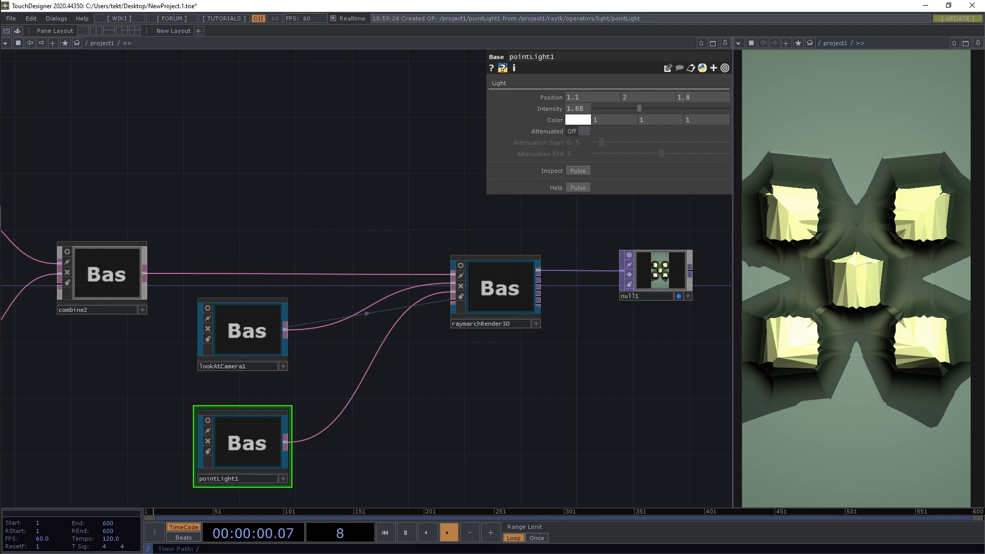
pyautogui.moveTo(123, 347); pyautogui.dragTo(383, 338)
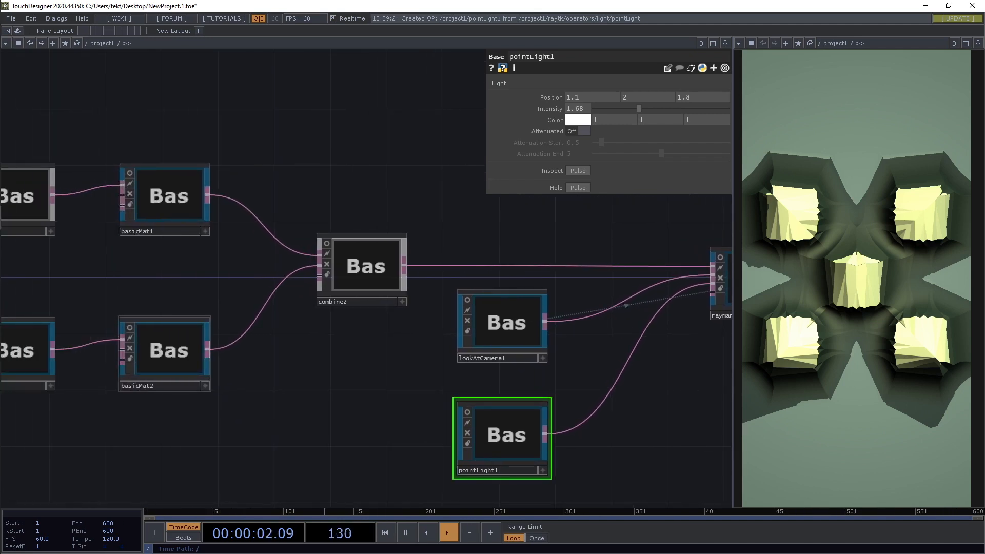
pyautogui.click(165, 354)
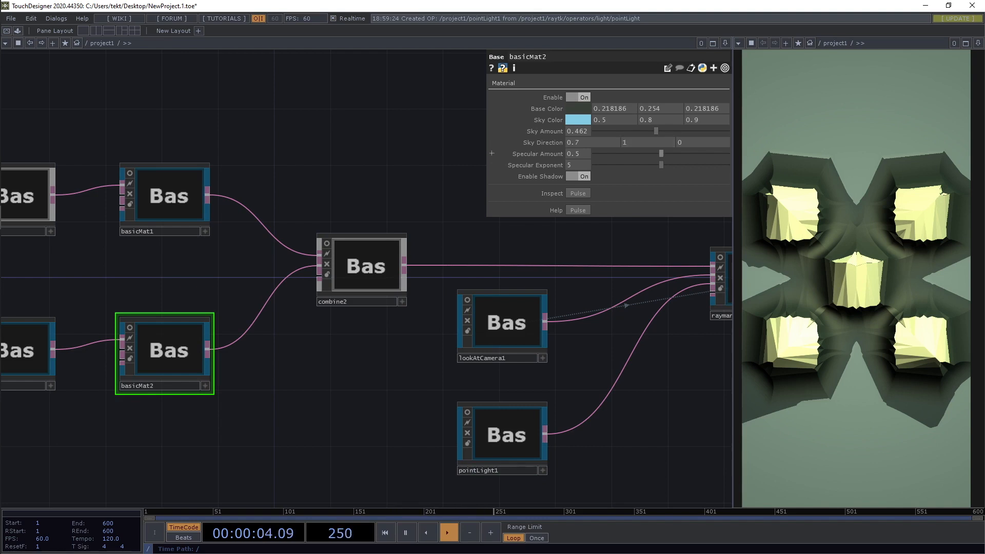
pyautogui.moveTo(661, 153)
pyautogui.mouseDown()
pyautogui.moveTo(614, 154)
pyautogui.moveTo(699, 154)
pyautogui.moveTo(671, 154)
pyautogui.mouseUp()
pyautogui.hotkey('ctrl', 'z')
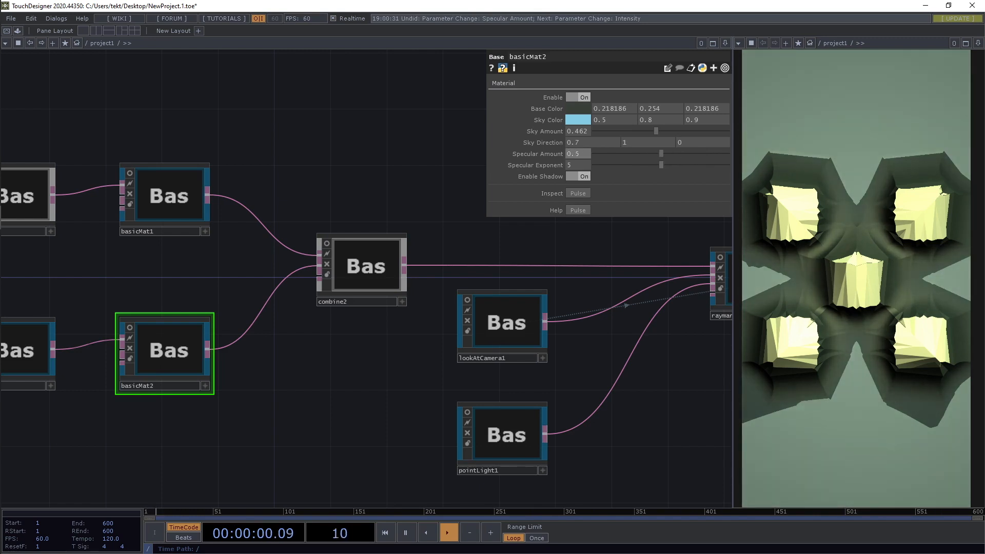
# - Turn off Enable Shadow on the plane's material, basicMat2
pyautogui.moveTo(349, 385); pyautogui.dragTo(428, 308)
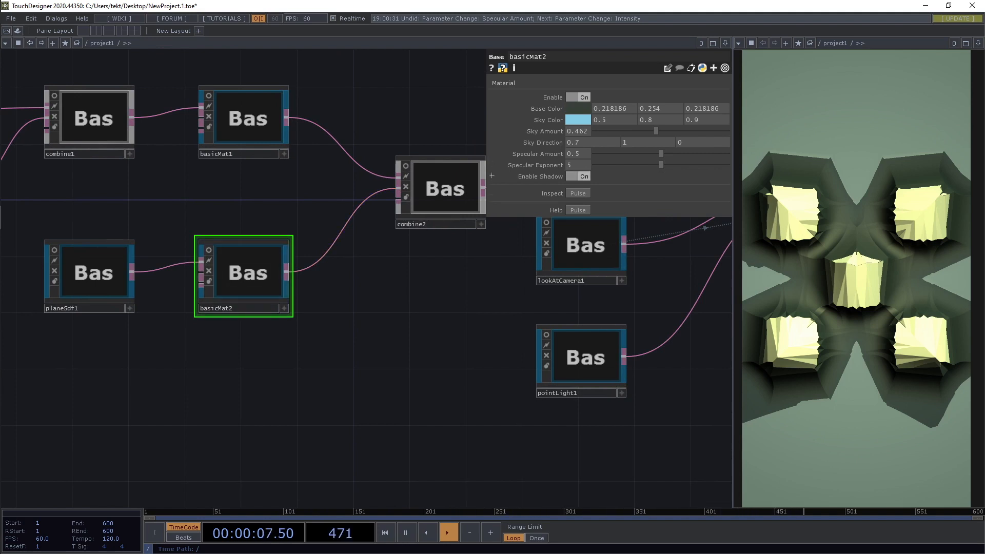
pyautogui.click(578, 176)
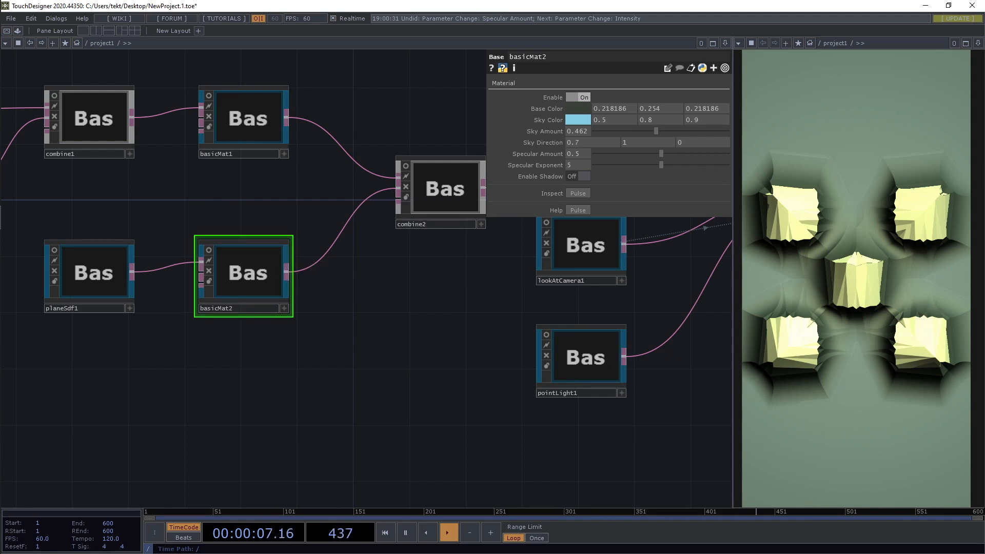
# - Add a RayTK softShadow operator and place it directly below planeSdf1
pyautogui.moveTo(329, 380); pyautogui.dragTo(416, 362)
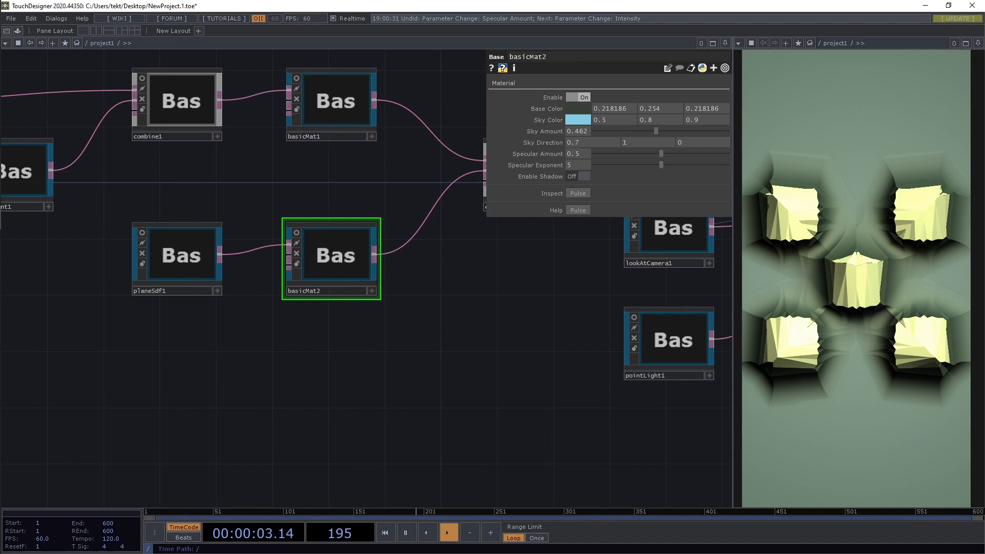
pyautogui.hotkey('alt', 'r')
pyautogui.click(254, 489)
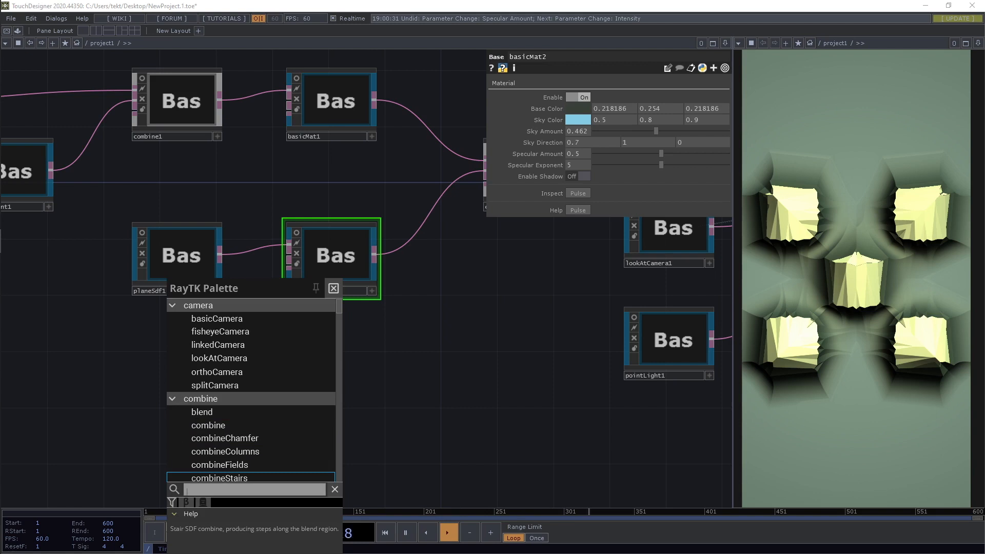
pyautogui.write('sha')
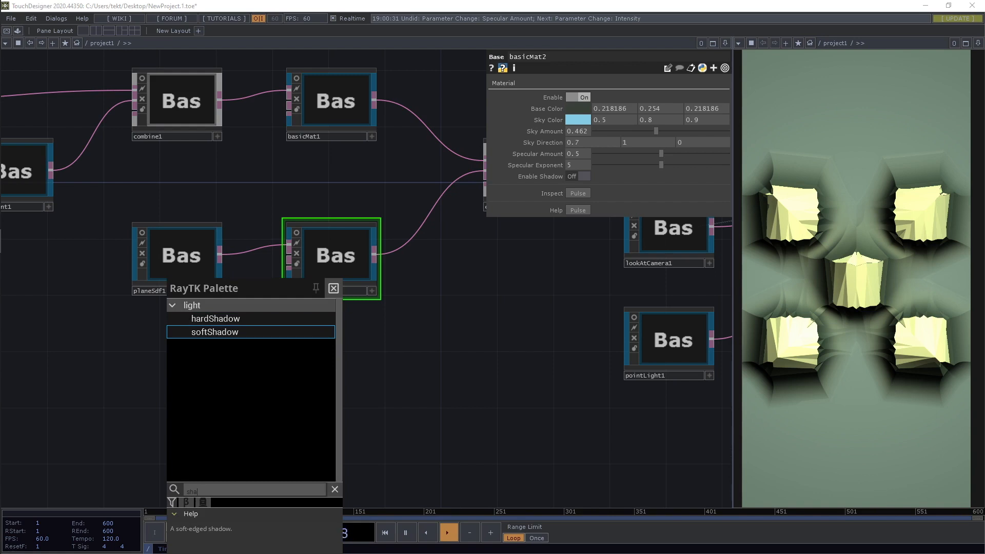
pyautogui.press('Return')
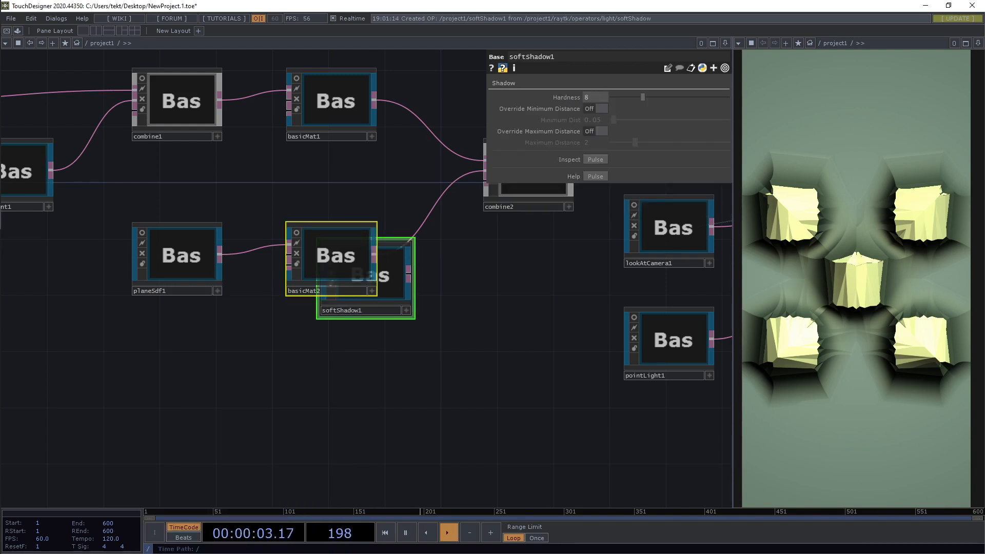
pyautogui.click(160, 406)
pyautogui.click(132, 394)
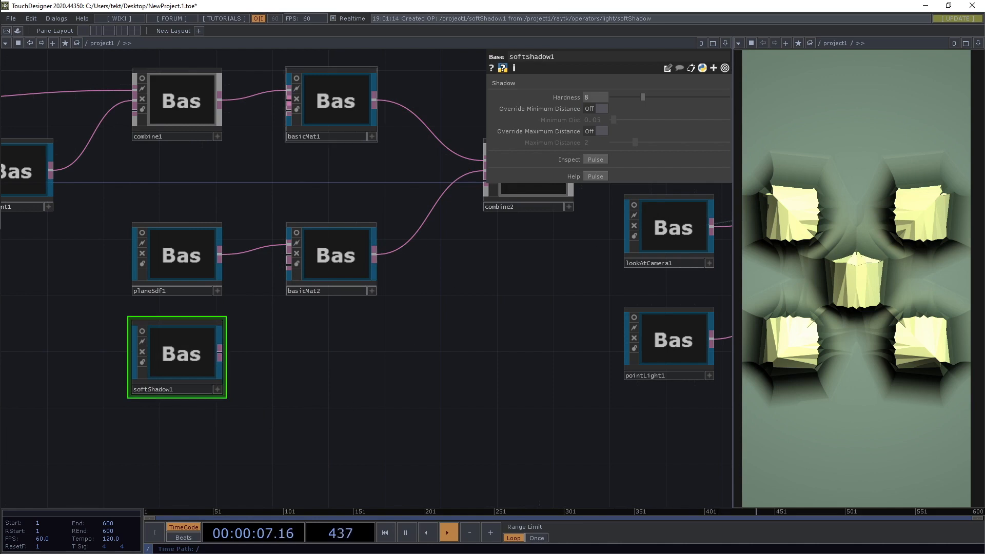
# - Connect softShadow1 to the second input of basicMat1 and set its Hardness to 7.3
pyautogui.moveTo(289, 105); pyautogui.dragTo(221, 353)
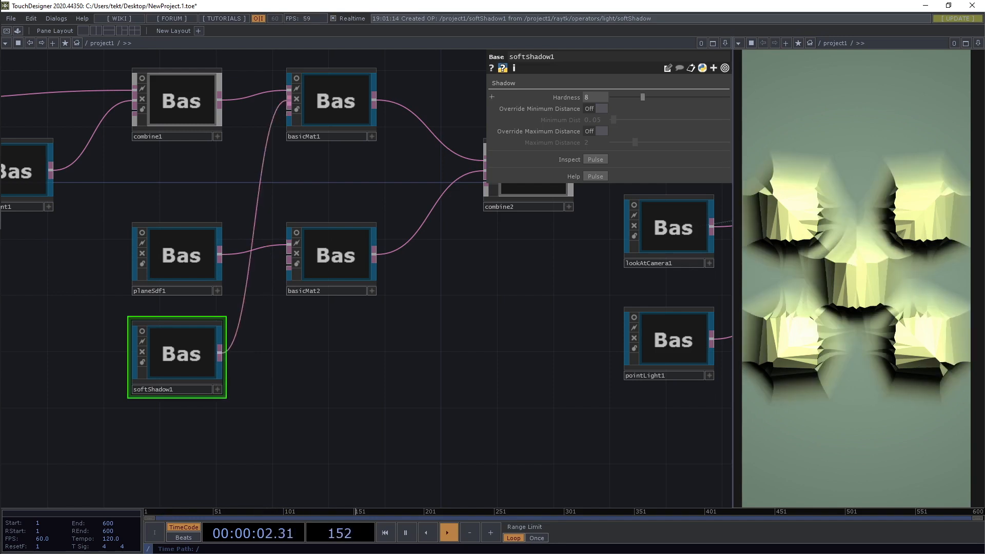
pyautogui.moveTo(643, 97)
pyautogui.mouseDown()
pyautogui.moveTo(612, 97)
pyautogui.moveTo(636, 97)
pyautogui.mouseUp()
# - Set the Position of pointLight1 to 3.4, 3.2, 1.79
pyautogui.moveTo(559, 287); pyautogui.dragTo(337, 309)
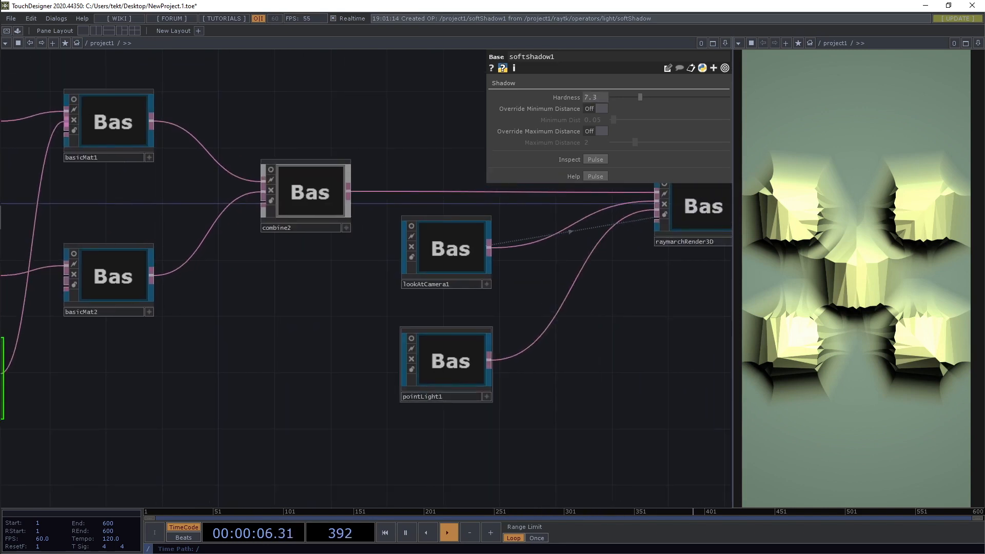
pyautogui.click(448, 361)
pyautogui.moveTo(698, 97)
pyautogui.mouseDown(button='middle')
pyautogui.moveTo(686, 83)
pyautogui.moveTo(708, 96)
pyautogui.moveTo(595, 88)
pyautogui.moveTo(637, 81)
pyautogui.mouseUp(button='middle')
pyautogui.moveTo(703, 97); pyautogui.dragTo(708, 80, button='middle')
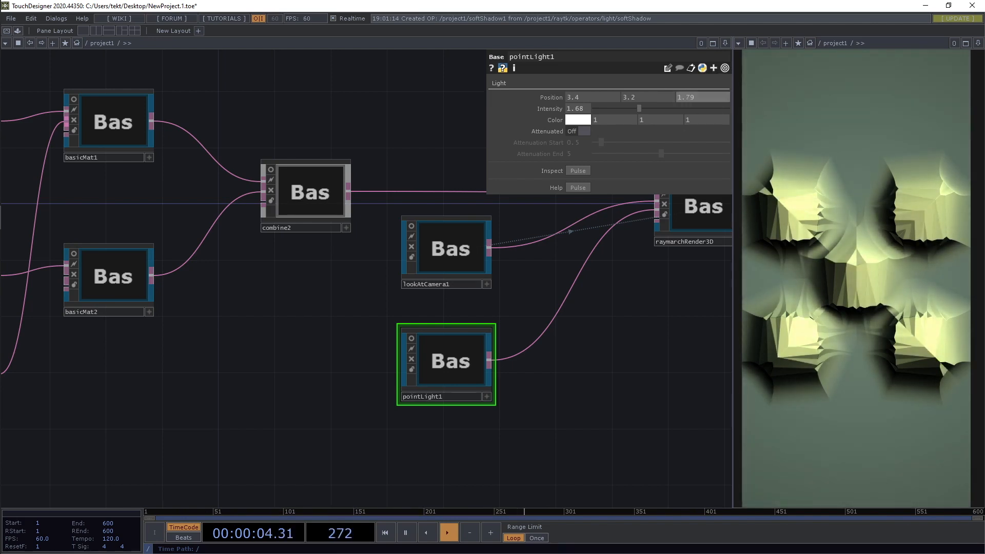
# - Set the Hardness of softShadow1 to 9.3
pyautogui.moveTo(307, 348); pyautogui.dragTo(568, 324)
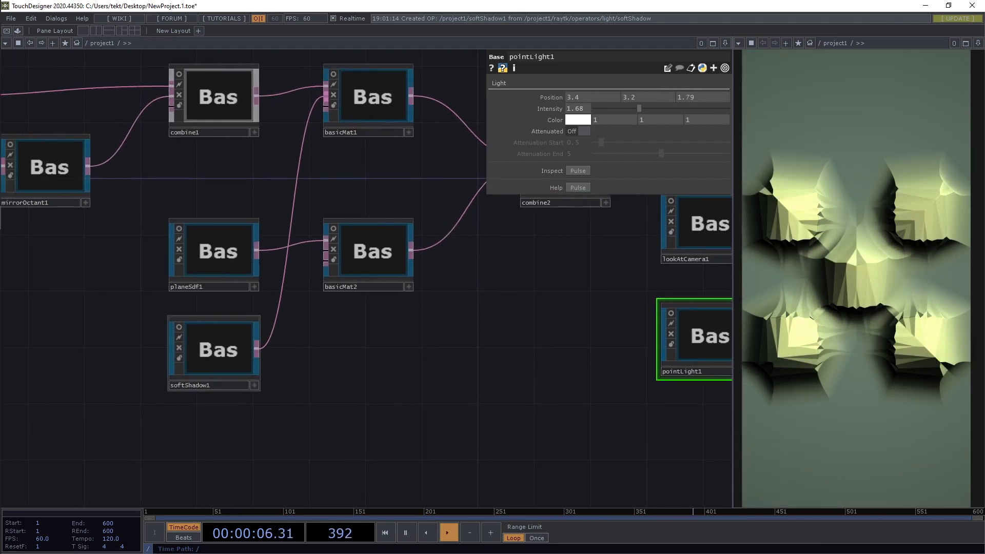
pyautogui.click(218, 350)
pyautogui.moveTo(641, 97)
pyautogui.mouseDown()
pyautogui.moveTo(615, 97)
pyautogui.moveTo(666, 98)
pyautogui.moveTo(622, 98)
pyautogui.moveTo(648, 98)
pyautogui.mouseUp()
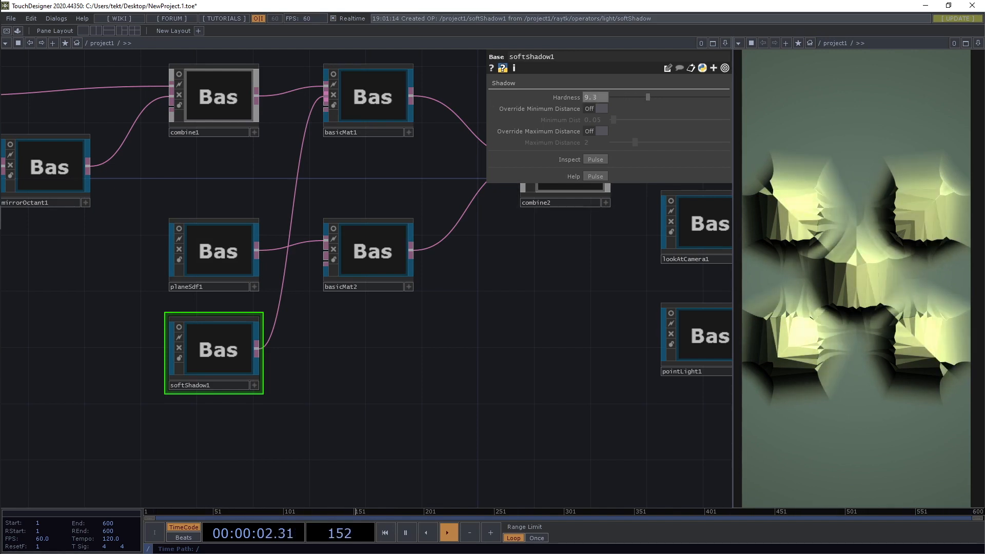
# - Move softShadow1 into the free space above combine1 so its wire no longer crosses the plane branch
pyautogui.moveTo(478, 328); pyautogui.dragTo(472, 336)
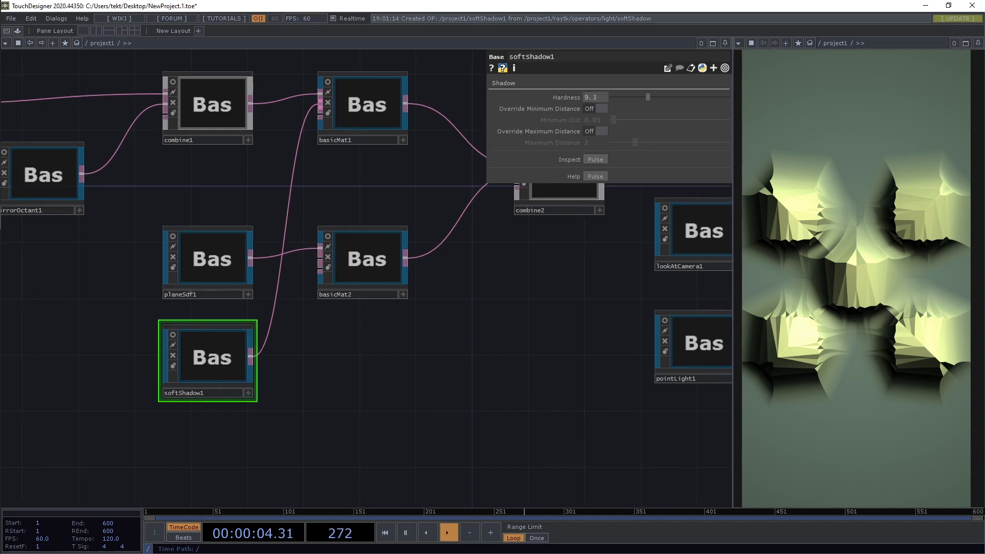
pyautogui.scroll(-5, 291, 402)
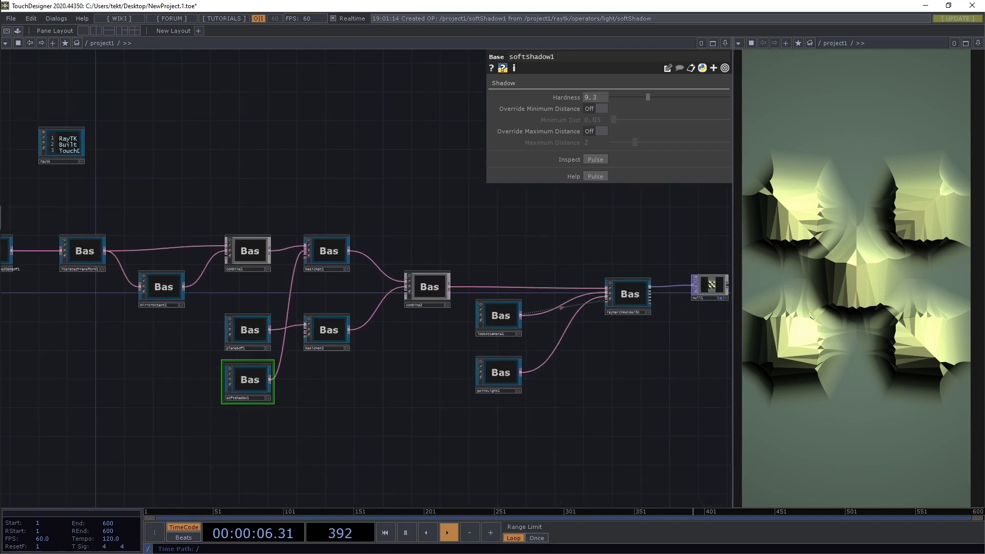
pyautogui.scroll(5, 229, 358)
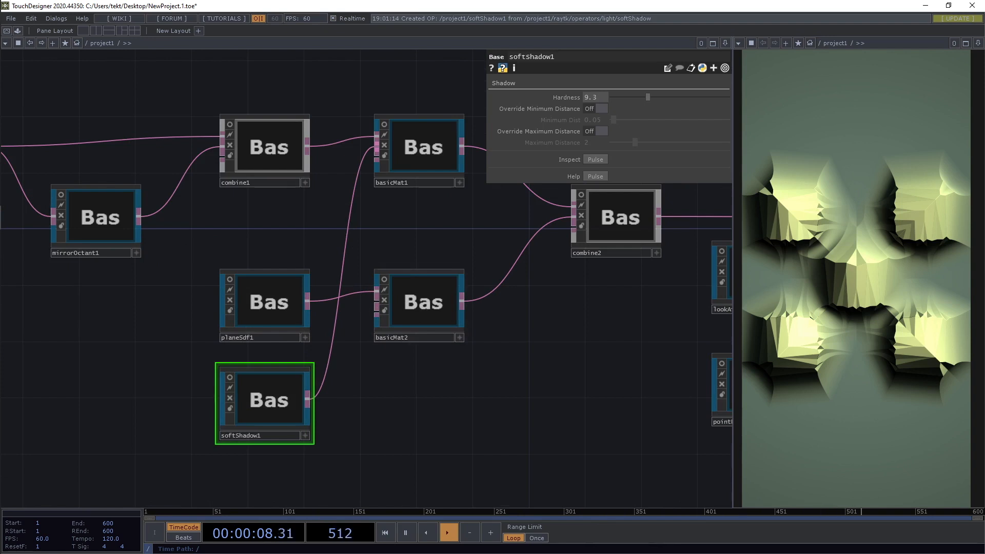
pyautogui.scroll(-5, 359, 354)
pyautogui.moveTo(288, 398); pyautogui.dragTo(281, 176)
pyautogui.scroll(5, 318, 120)
pyautogui.moveTo(318, 120); pyautogui.dragTo(258, 139)
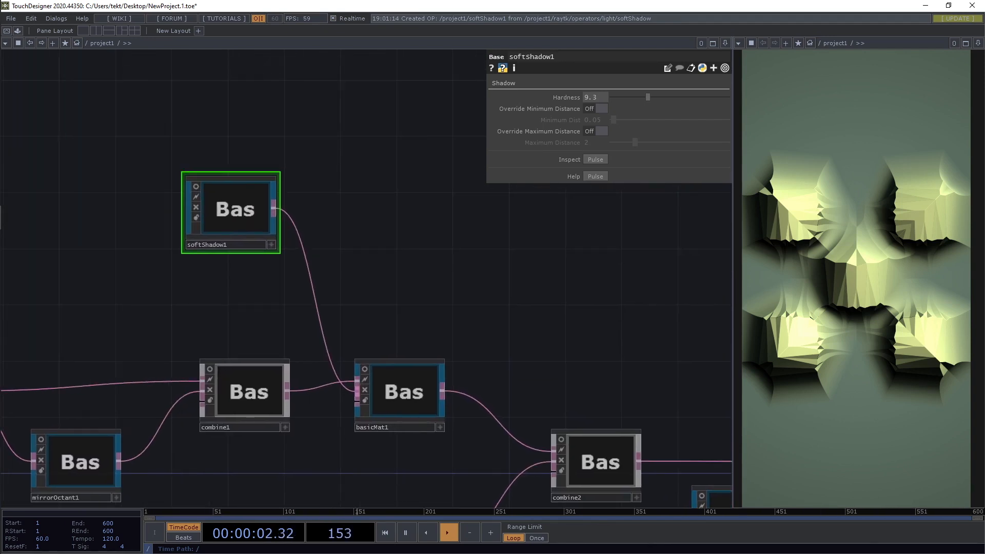
# - Add a RayTK hardShadow operator between softShadow1 and combine1 and disconnect its unwanted output wire
pyautogui.hotkey('alt', 'r')
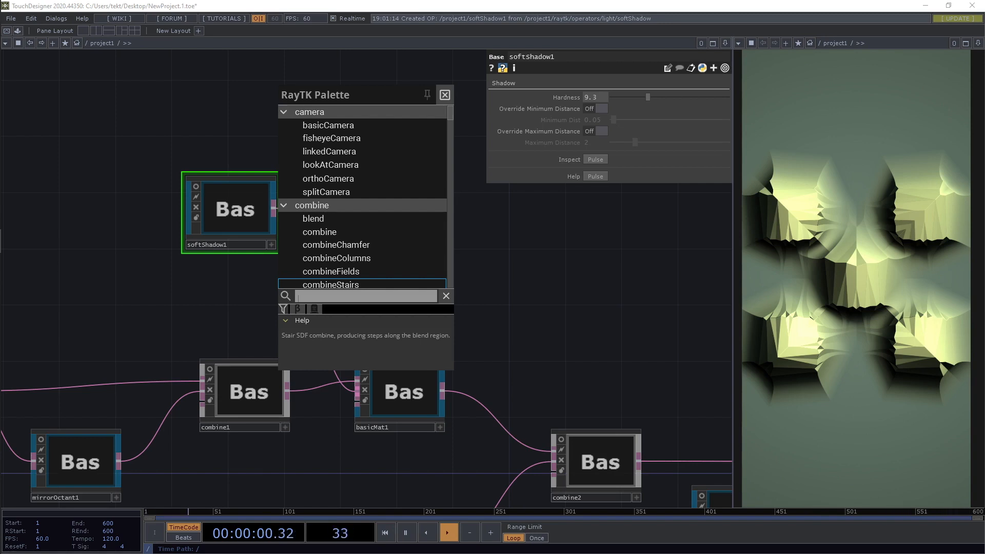
pyautogui.write('sh')
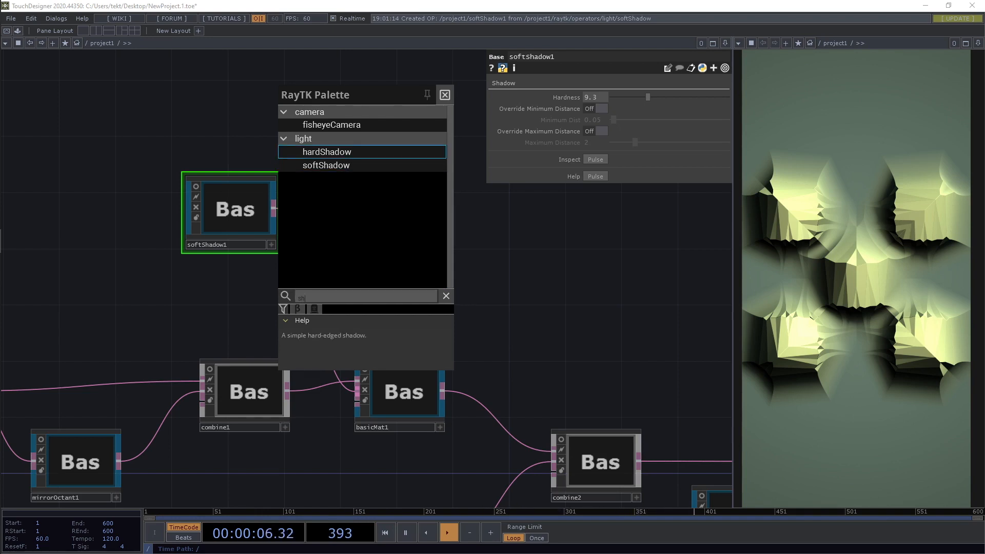
pyautogui.press('Return')
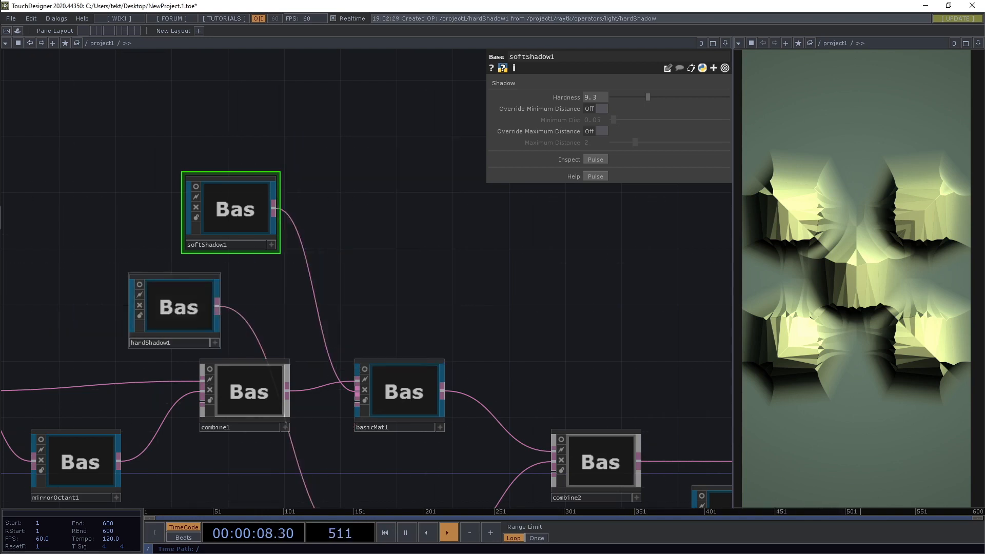
pyautogui.press('Tab')
pyautogui.press('Escape')
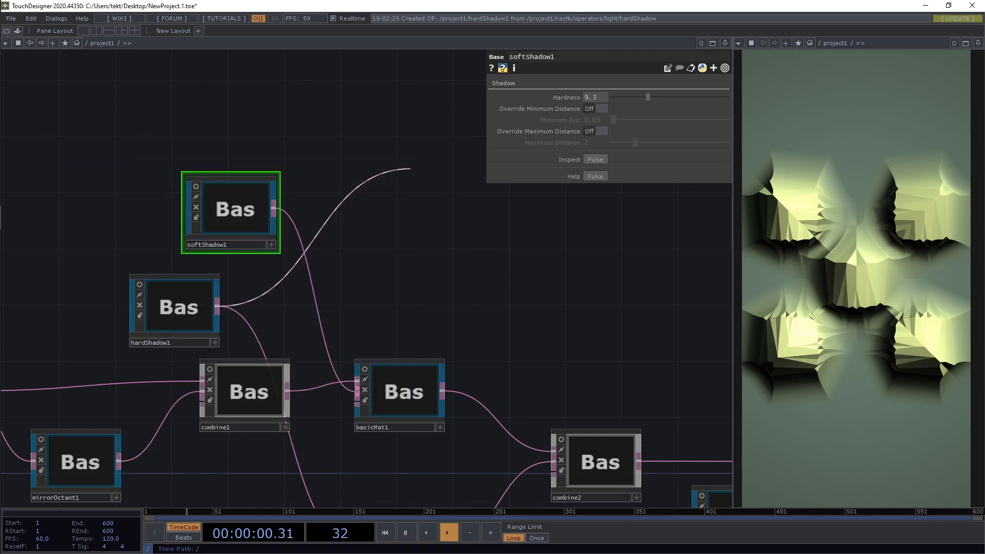
pyautogui.rightClick(252, 308)
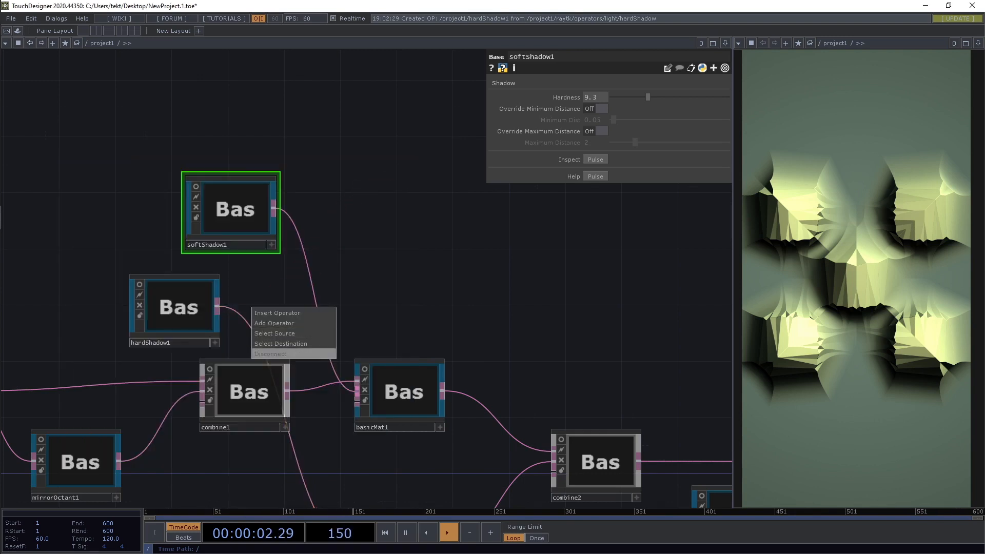
pyautogui.click(274, 354)
# - Move hardShadow1 just below softShadow1 and connect it to the second input of basicMat1 in place of softShadow1
pyautogui.moveTo(277, 333); pyautogui.dragTo(280, 269)
pyautogui.click(180, 244)
pyautogui.moveTo(180, 244); pyautogui.dragTo(222, 229)
pyautogui.click(261, 225)
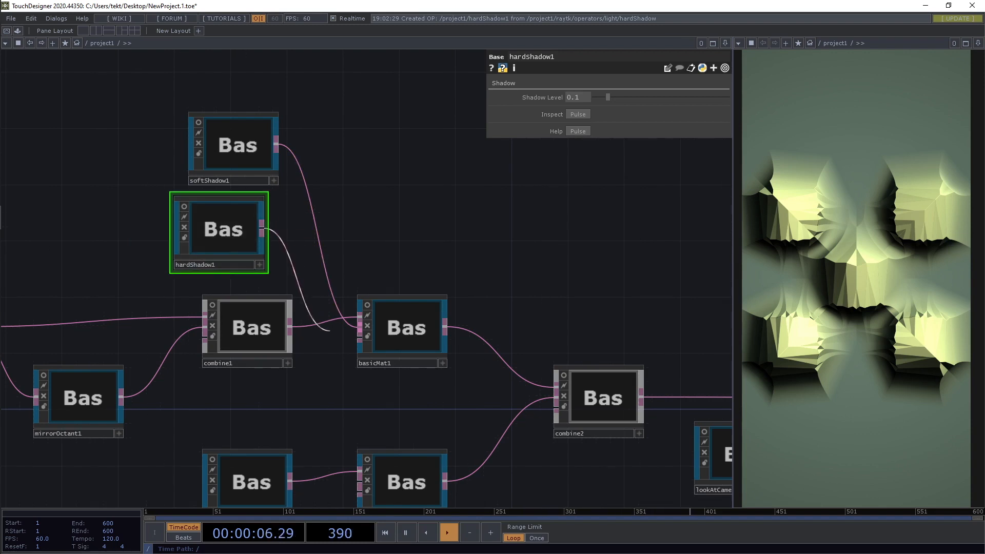
pyautogui.click(359, 325)
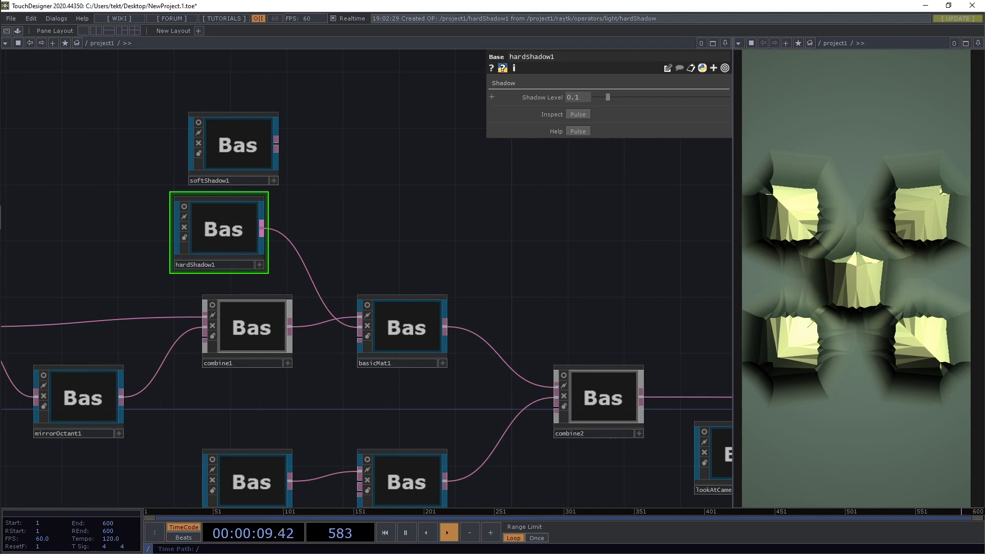
# - Try a Shadow Level of 0.34 on hardShadow1 and undo the change
pyautogui.moveTo(608, 97); pyautogui.dragTo(640, 97)
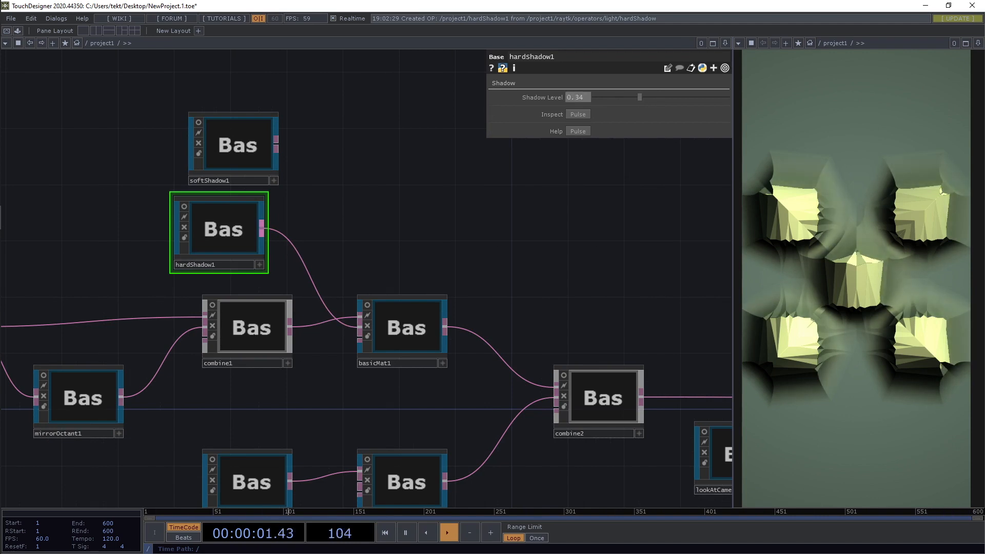
pyautogui.hotkey('ctrl', 'z')
# - Align hardShadow1 directly beneath softShadow1
pyautogui.moveTo(400, 262); pyautogui.dragTo(340, 220)
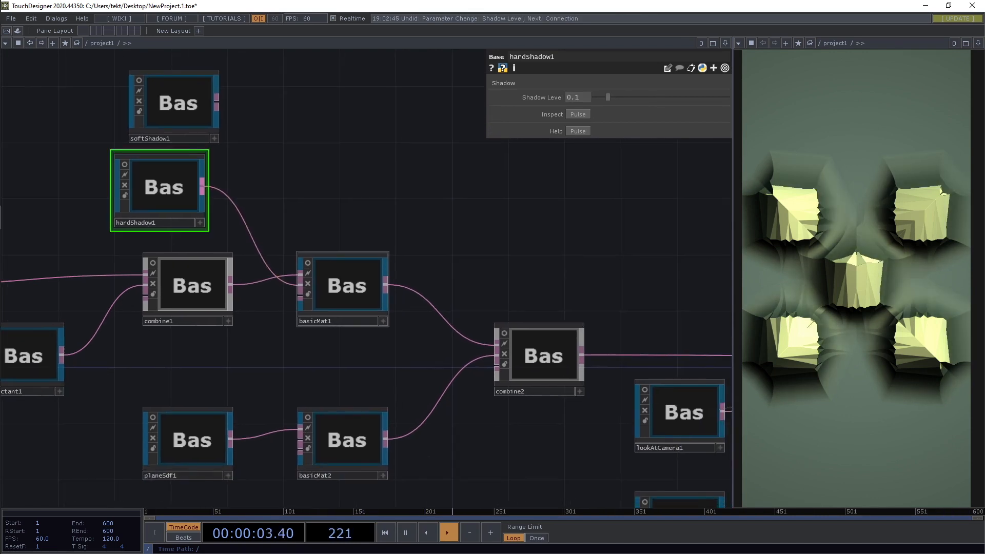
pyautogui.click(343, 285)
pyautogui.moveTo(441, 241); pyautogui.dragTo(299, 213)
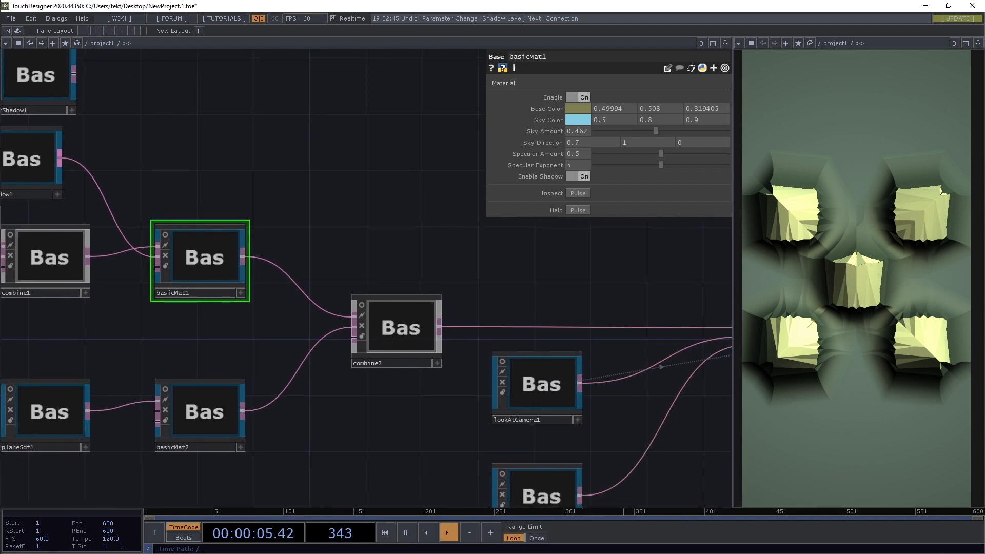
pyautogui.scroll(-4, 452, 244)
pyautogui.scroll(4, 205, 200)
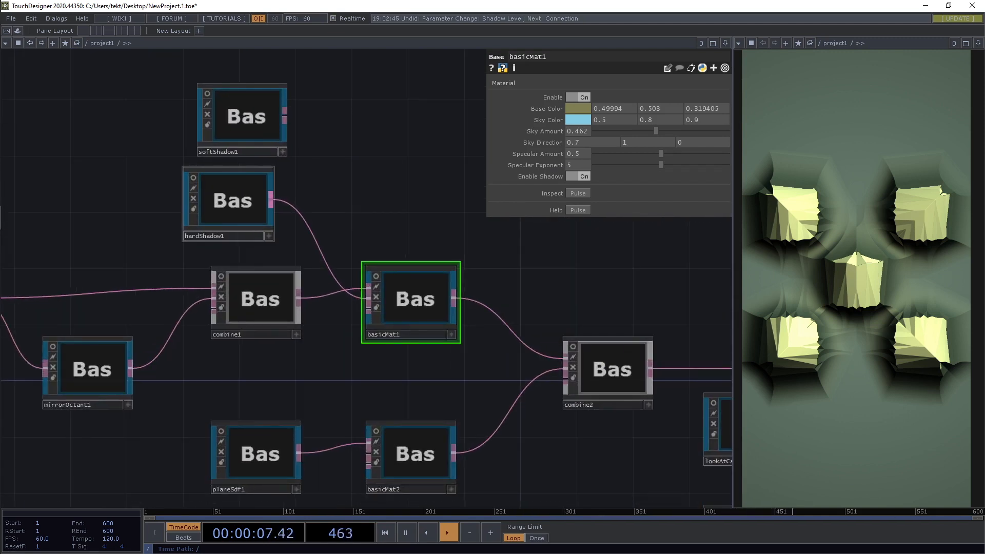
pyautogui.moveTo(228, 200); pyautogui.dragTo(241, 199)
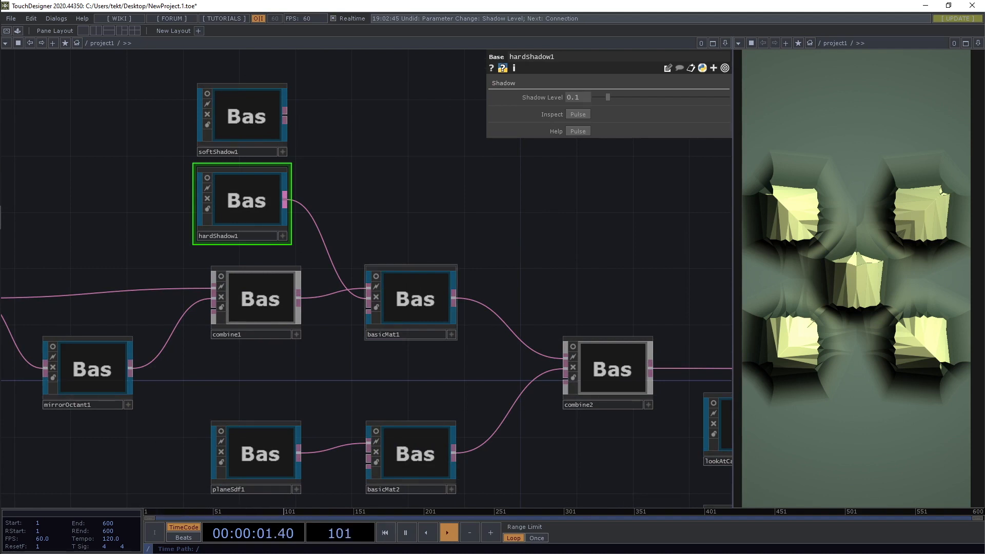
# - Review the parameters of basicMat1 and planeSdf1 within the overall network
pyautogui.click(414, 299)
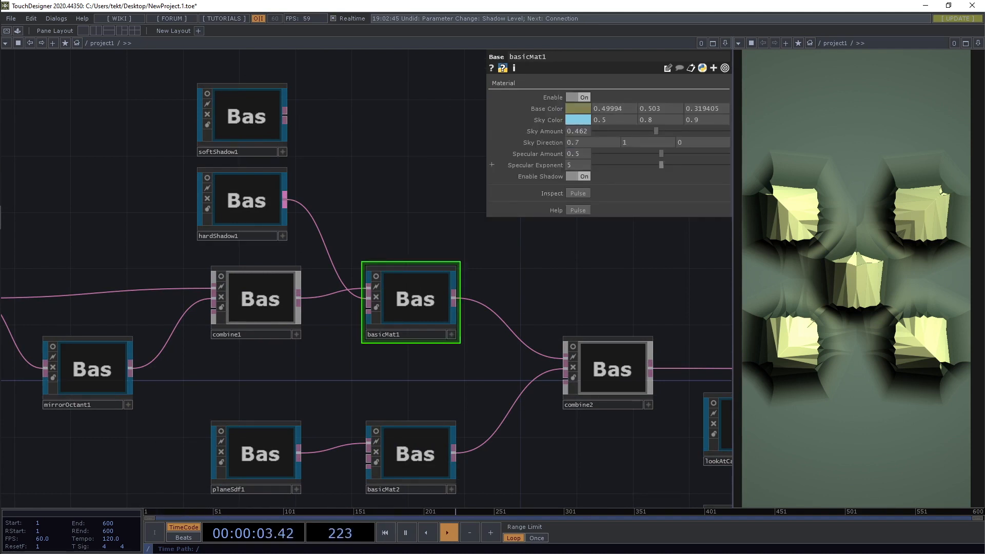
pyautogui.scroll(-5, 480, 209)
pyautogui.scroll(3, 516, 249)
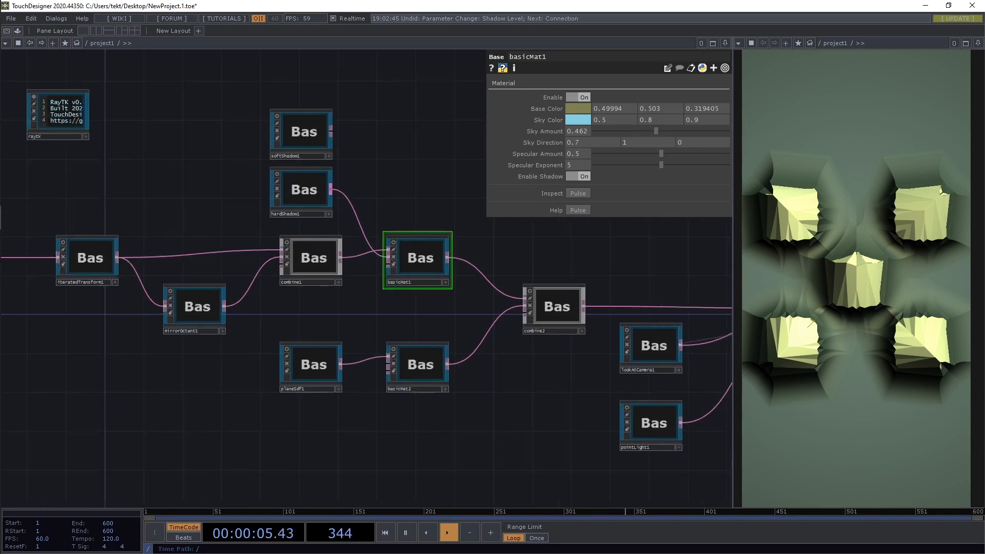
pyautogui.scroll(1, 523, 250)
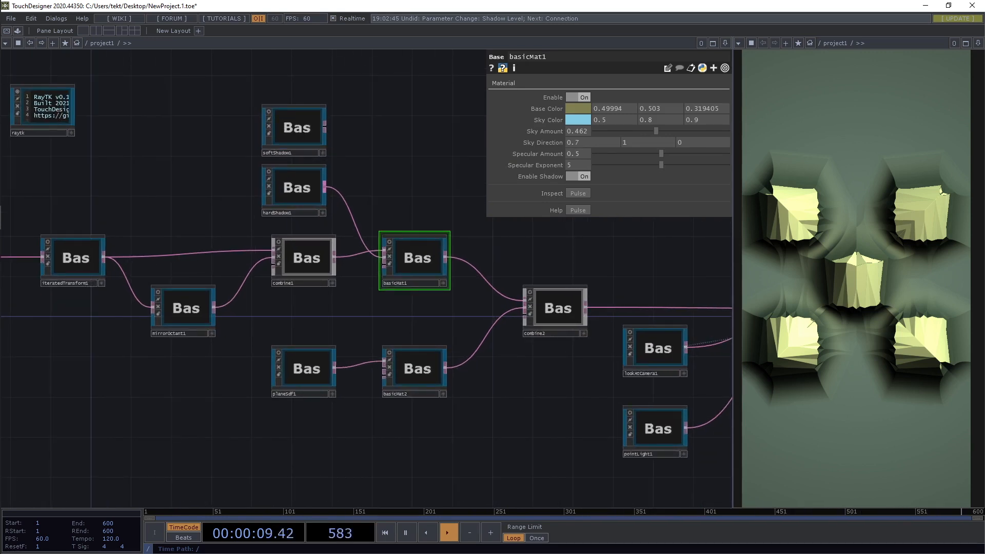
pyautogui.moveTo(554, 390); pyautogui.dragTo(412, 370)
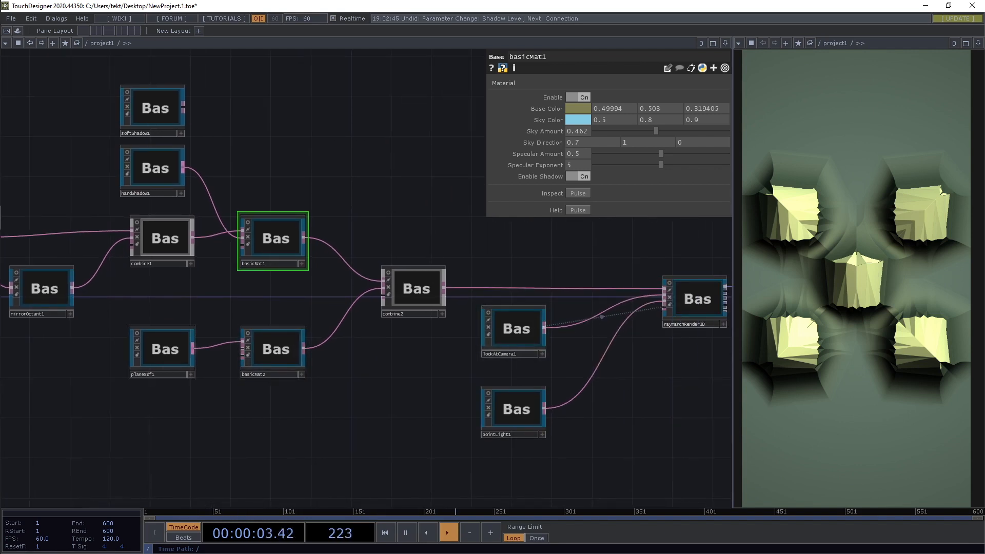
pyautogui.click(164, 350)
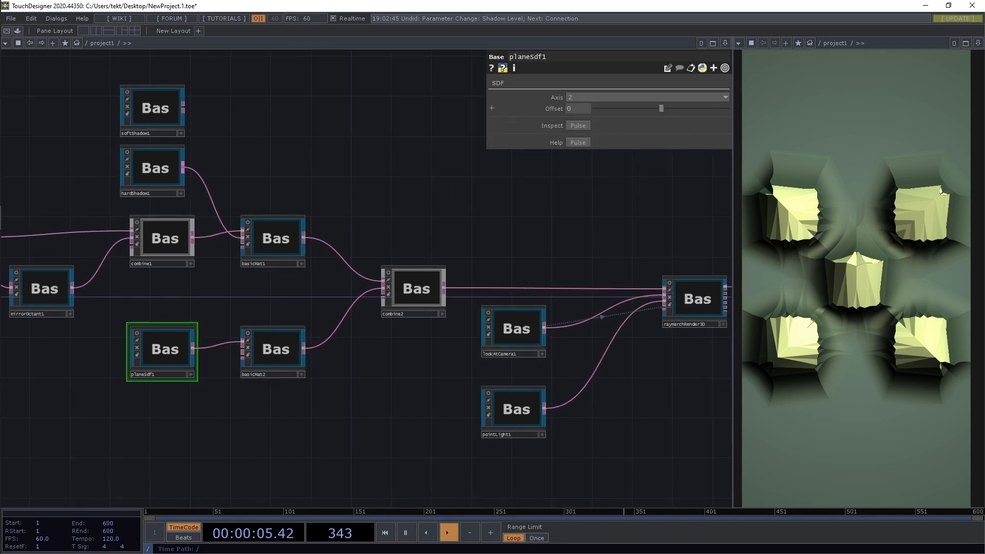
# - Set the planeSdf1 offset to -0.61 and connect hardShadow1 to the shadow input of basicMat2 as well
pyautogui.moveTo(662, 109); pyautogui.dragTo(620, 109)
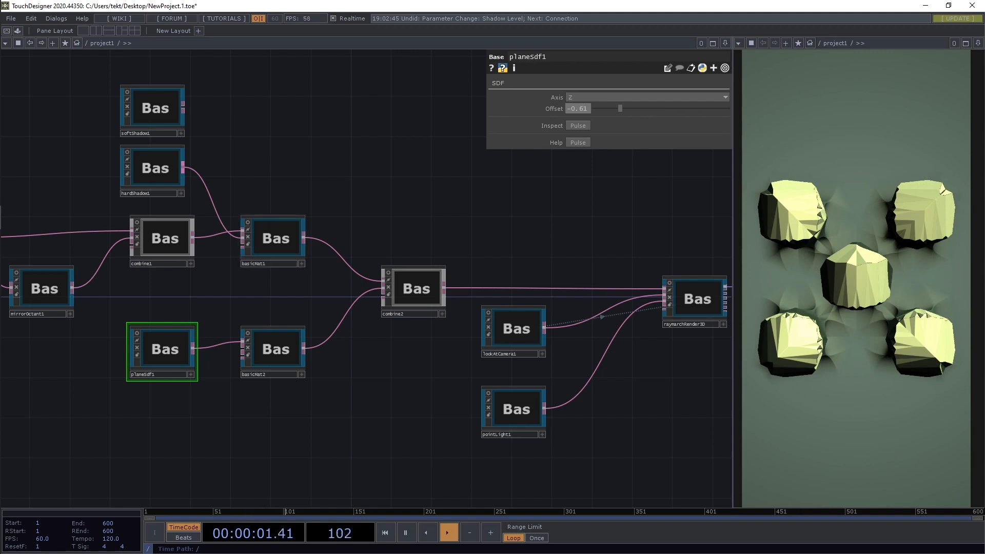
pyautogui.moveTo(152, 169); pyautogui.dragTo(143, 292)
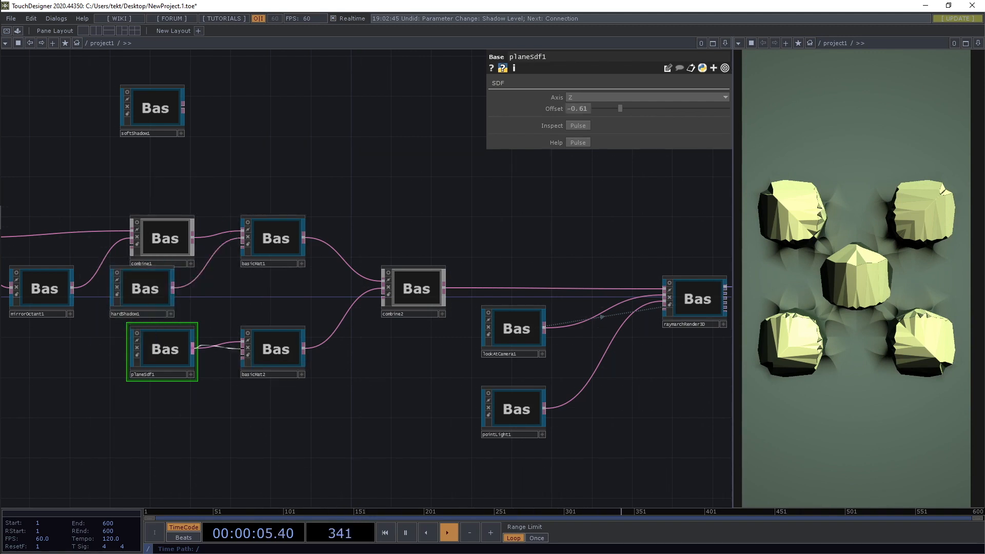
pyautogui.moveTo(242, 350); pyautogui.dragTo(172, 297)
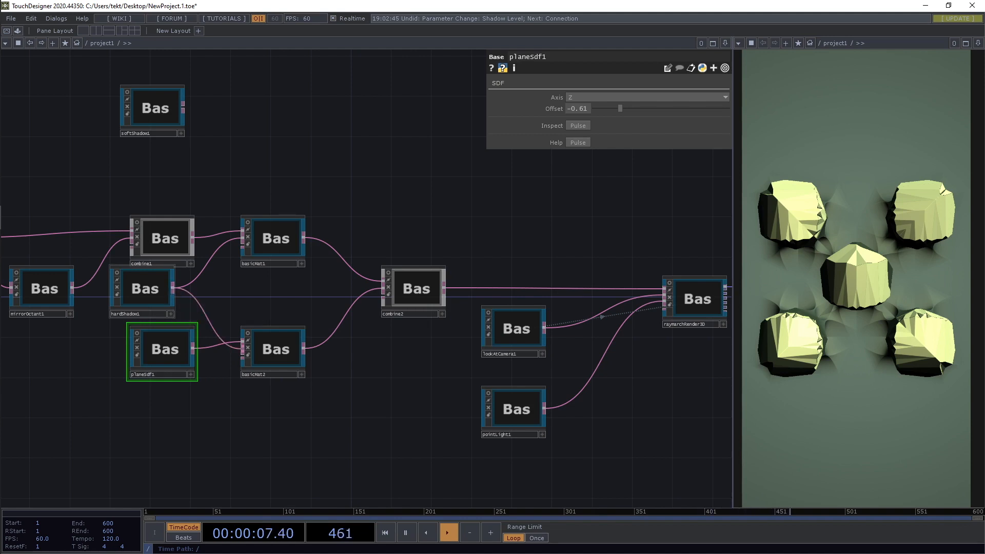
# - Enable shadows on basicMat2 and place hardShadow1 below planeSdf1 in the network
pyautogui.click(274, 351)
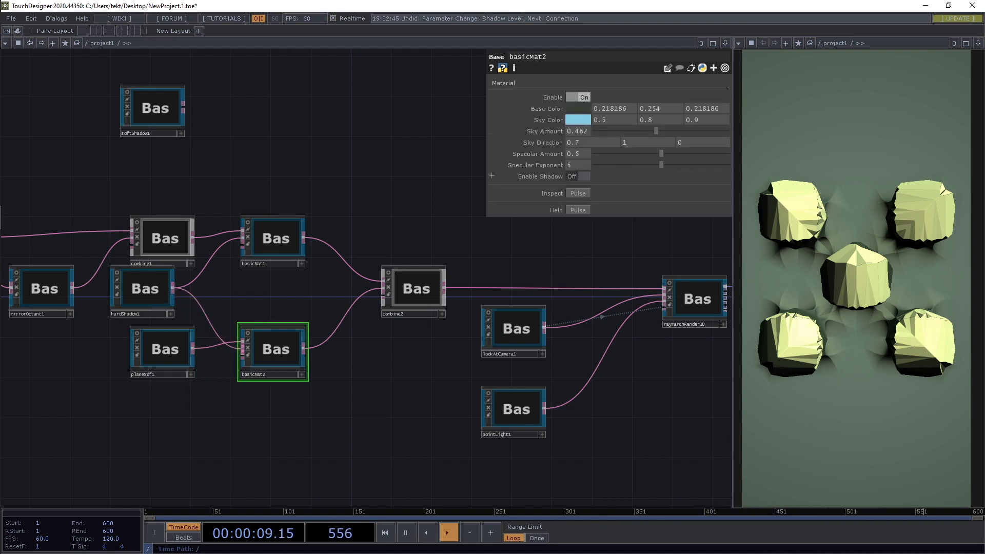
pyautogui.click(578, 175)
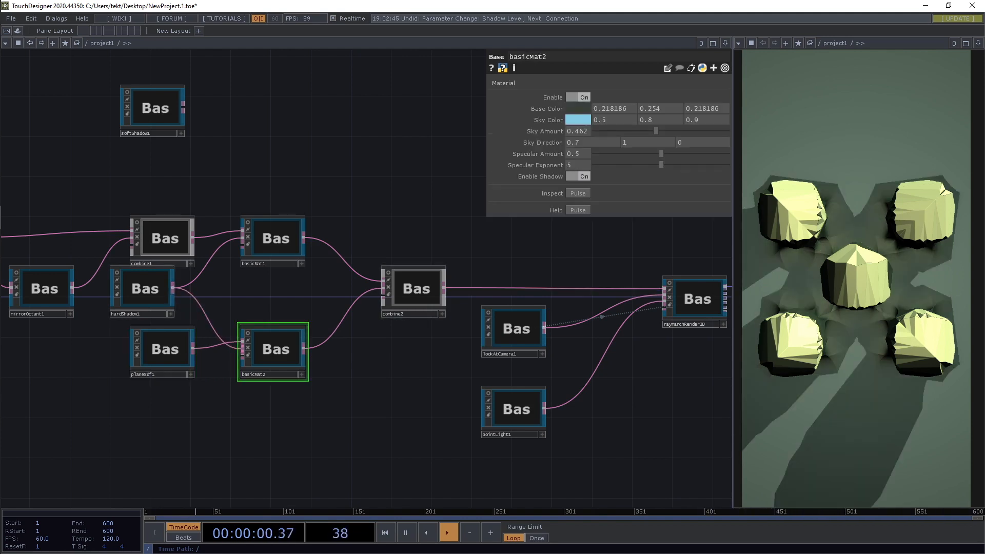
pyautogui.moveTo(109, 316); pyautogui.dragTo(128, 456)
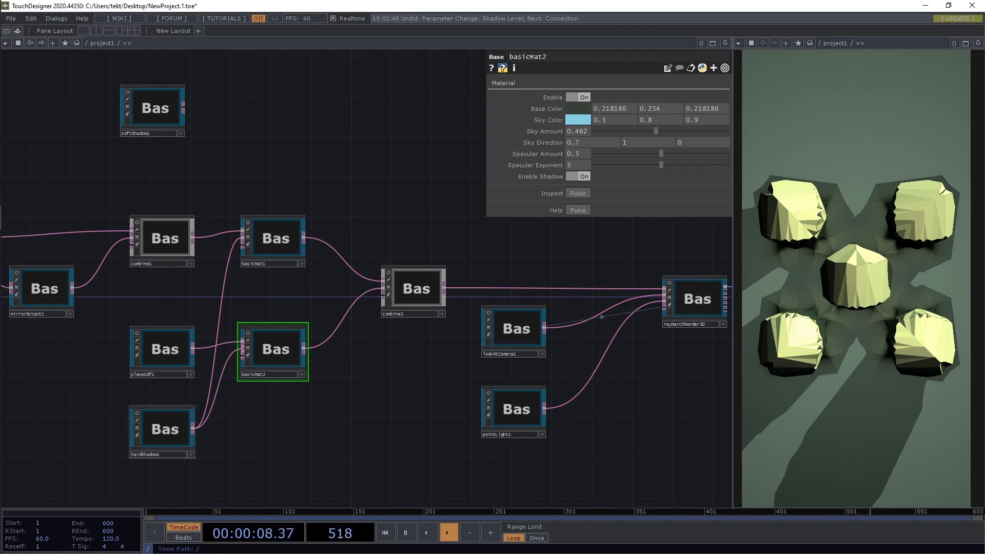
# - Feed both materials from softShadow1 instead of hardShadow1 and set the soft shadow's hardness to 5.2
pyautogui.click(163, 431)
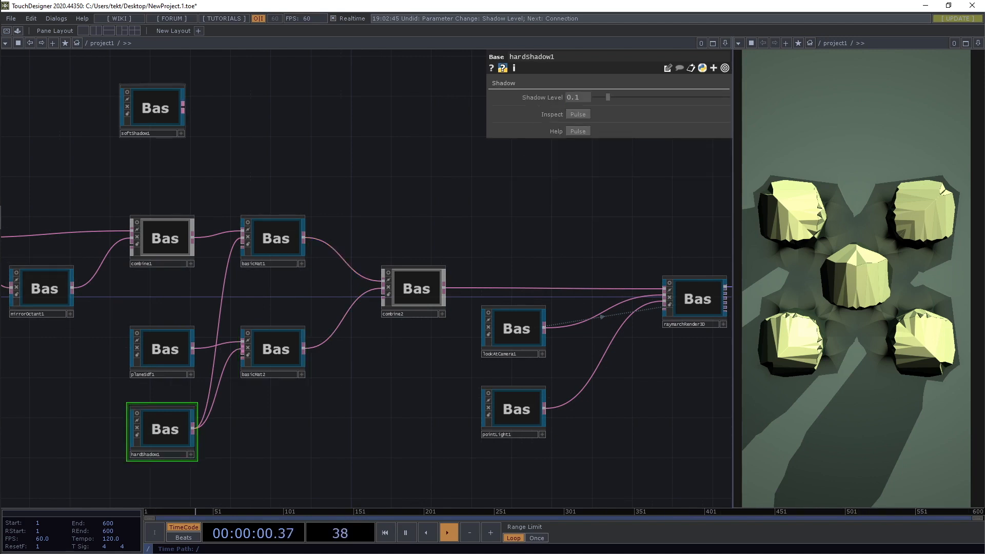
pyautogui.moveTo(163, 431); pyautogui.dragTo(93, 179)
pyautogui.moveTo(184, 107); pyautogui.dragTo(202, 313)
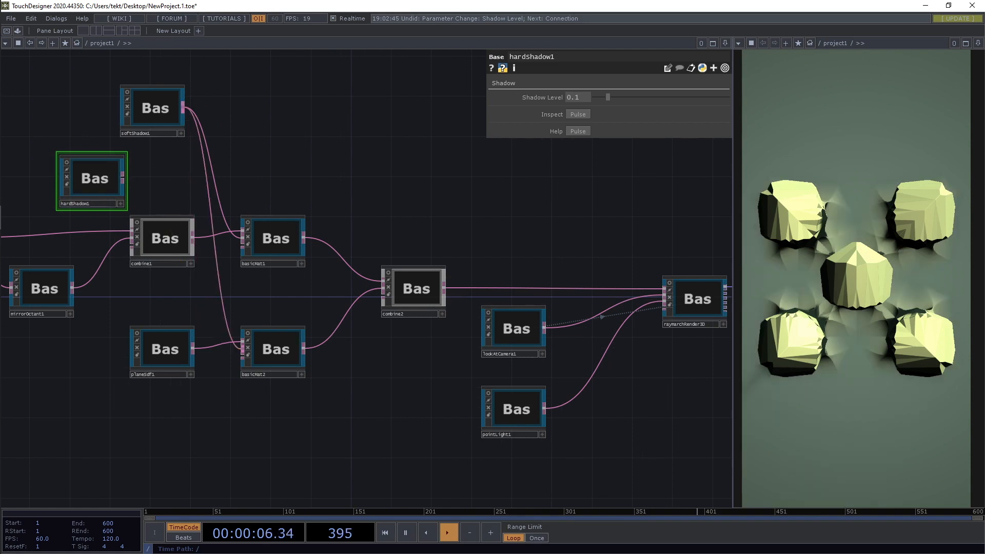
pyautogui.click(154, 109)
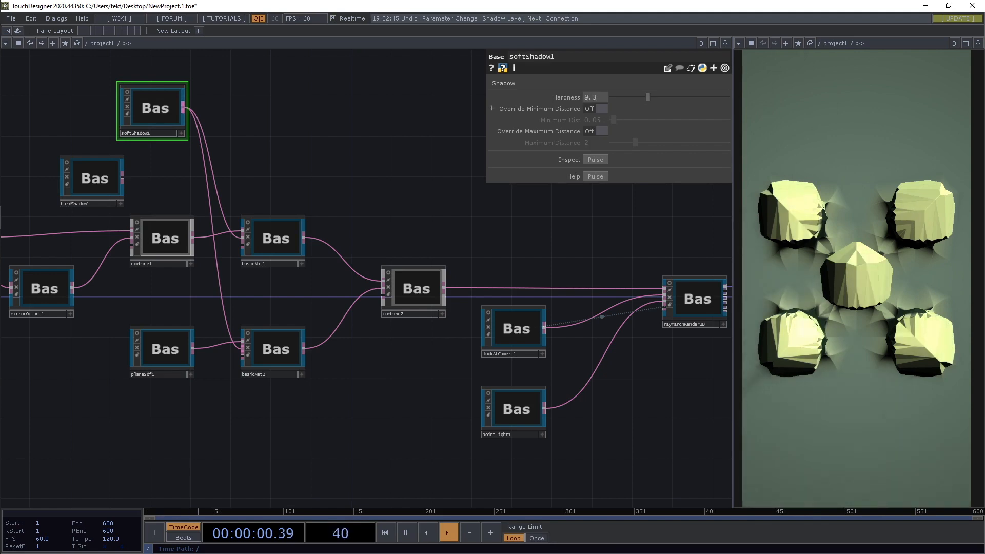
pyautogui.moveTo(647, 97)
pyautogui.mouseDown()
pyautogui.moveTo(684, 97)
pyautogui.moveTo(620, 97)
pyautogui.moveTo(632, 97)
pyautogui.mouseUp()
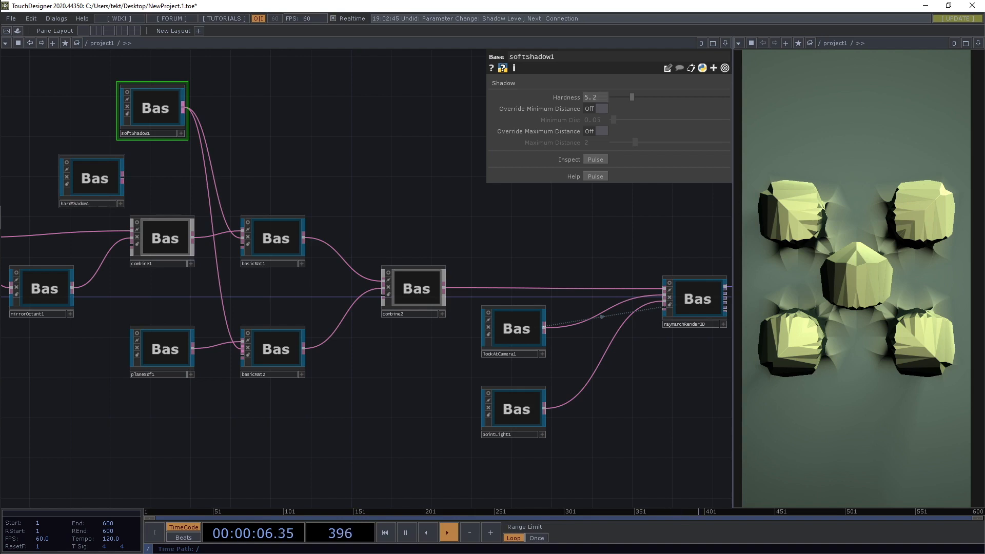
# - Switch the shadow inputs of basicMat1 and basicMat2 back to hardShadow1
pyautogui.click(123, 177)
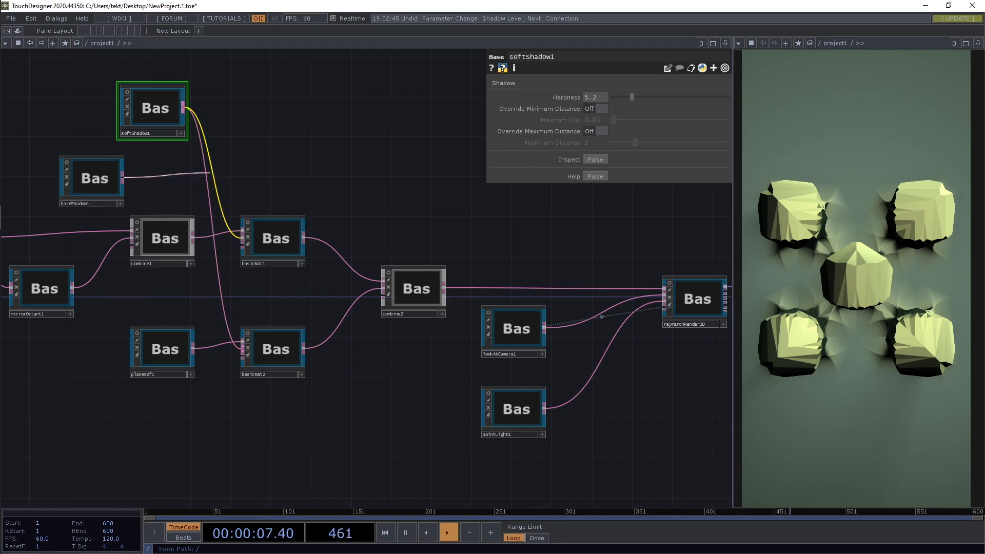
pyautogui.click(209, 173)
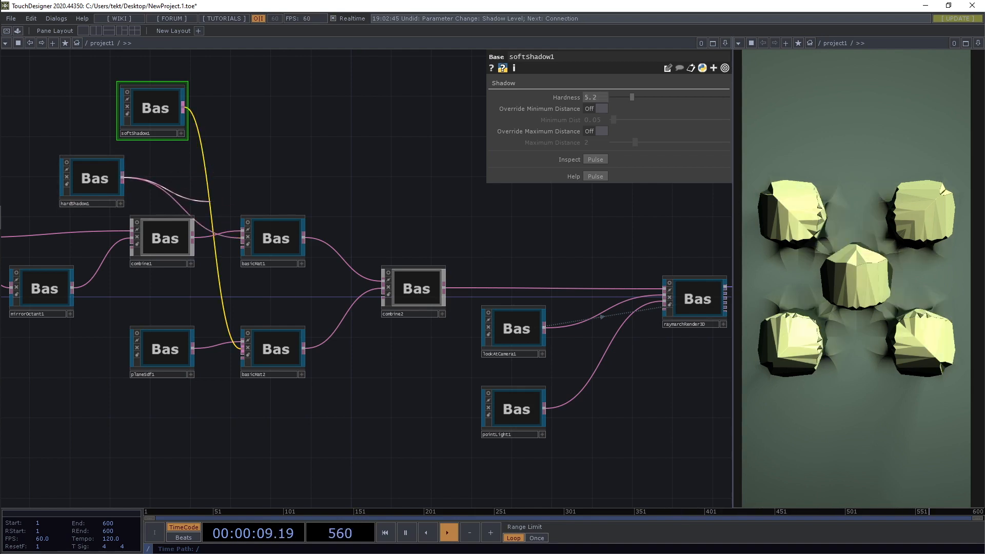
pyautogui.click(210, 202)
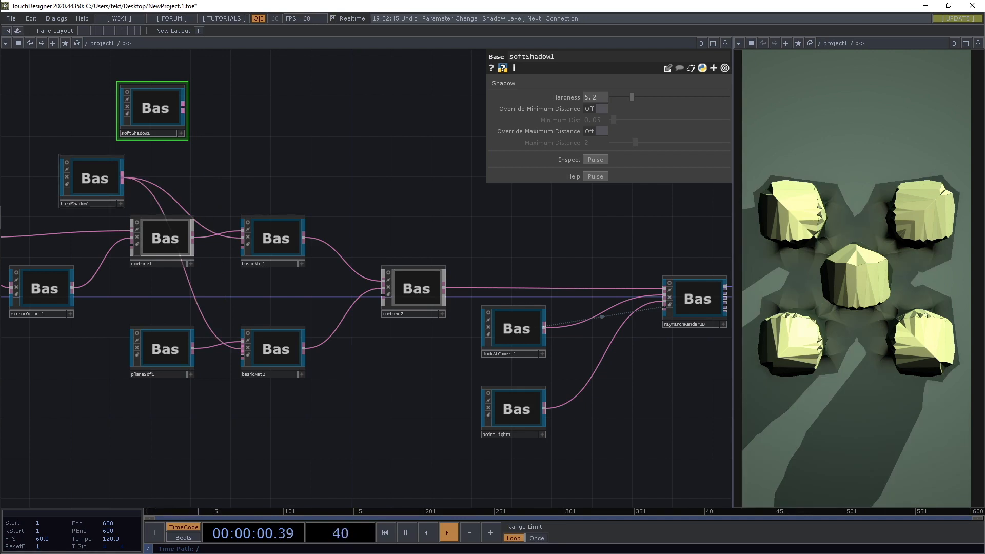
# - Set the offset of planeSdf1 to 0.004
pyautogui.click(97, 180)
pyautogui.click(165, 351)
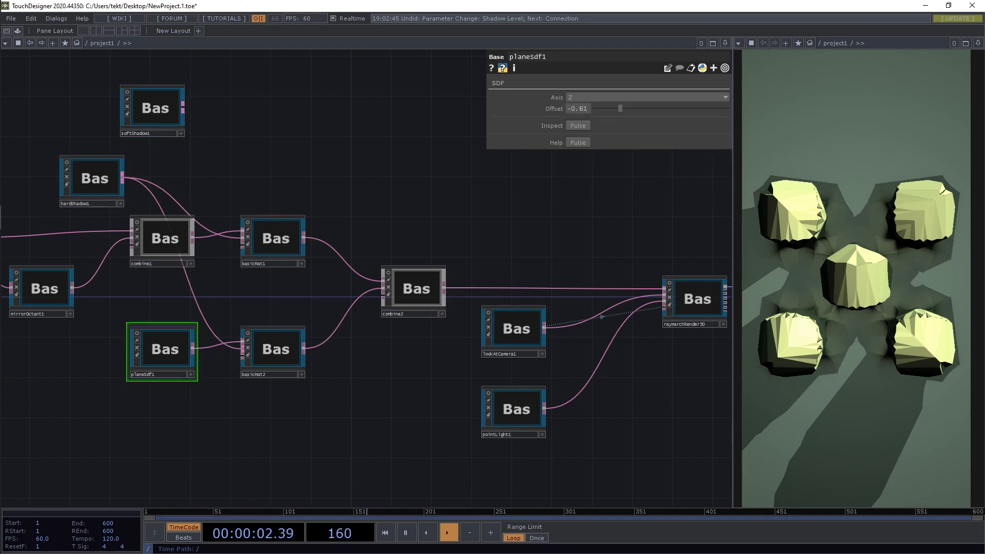
pyautogui.moveTo(620, 108); pyautogui.dragTo(668, 108)
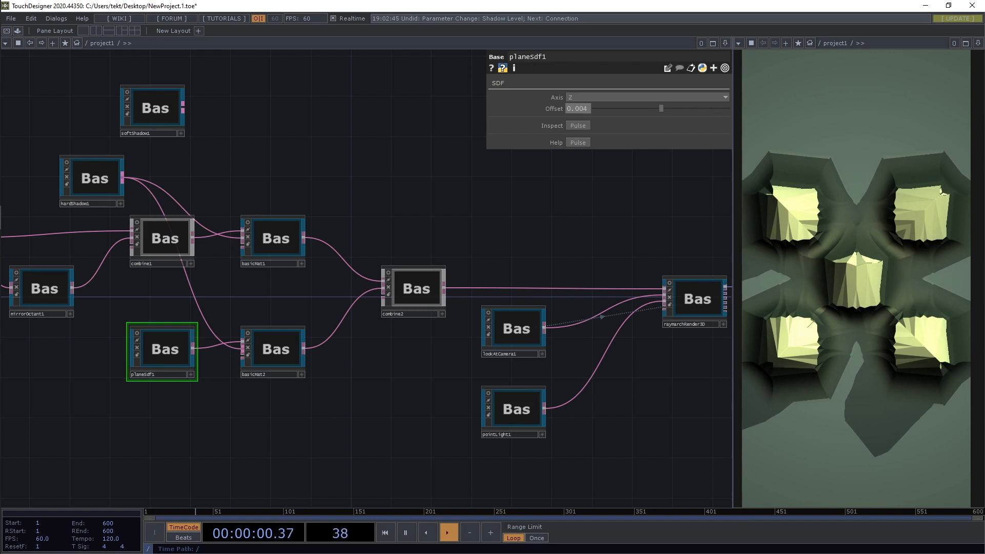
# - Turn off shadows on basicMat1
pyautogui.click(275, 238)
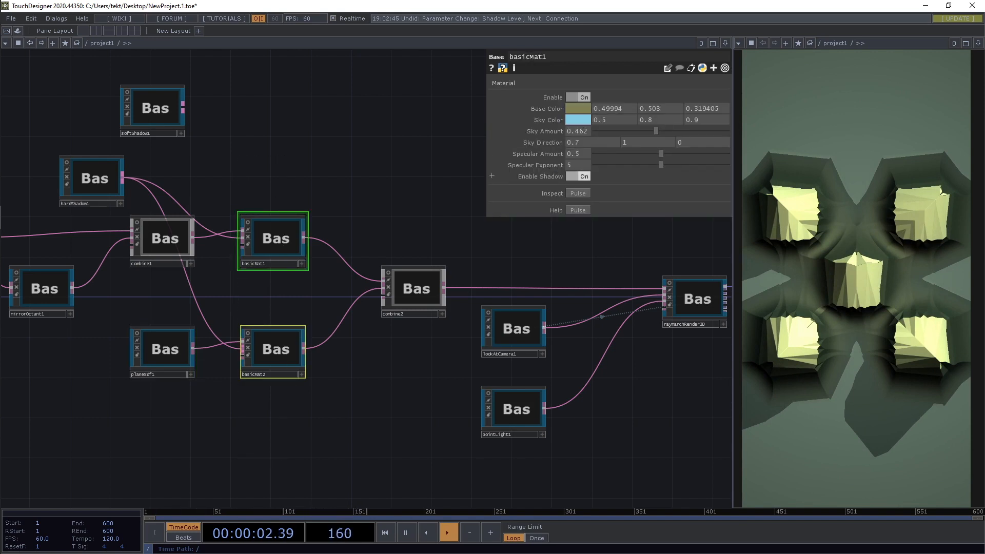
pyautogui.click(578, 176)
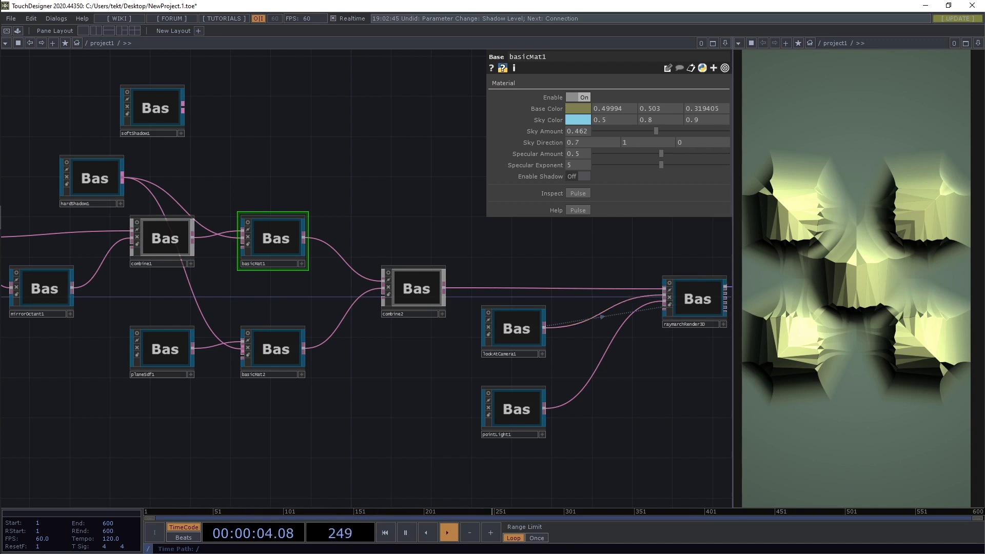
# - Move hardShadow1 directly beneath planeSdf1, lined up with it in the network
pyautogui.scroll(-3, 393, 417)
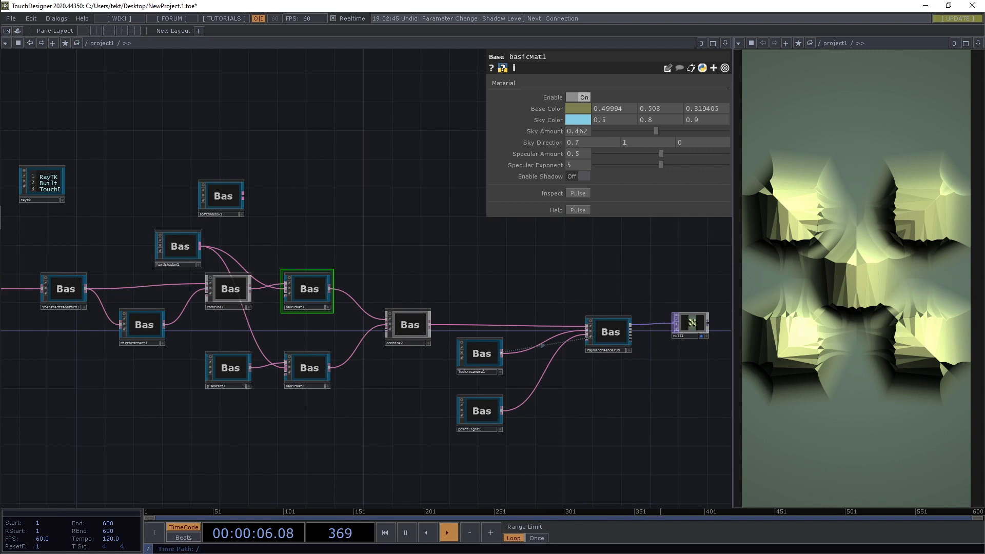
pyautogui.moveTo(328, 231); pyautogui.dragTo(295, 238)
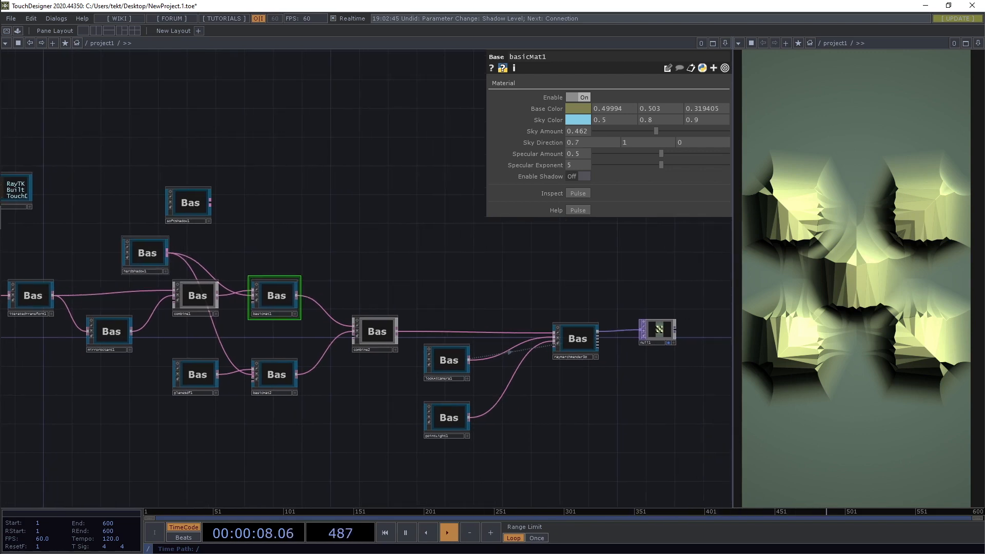
pyautogui.scroll(3, 151, 263)
pyautogui.moveTo(151, 262); pyautogui.dragTo(131, 483)
pyautogui.moveTo(221, 474); pyautogui.dragTo(216, 403)
pyautogui.moveTo(122, 399); pyautogui.dragTo(212, 419)
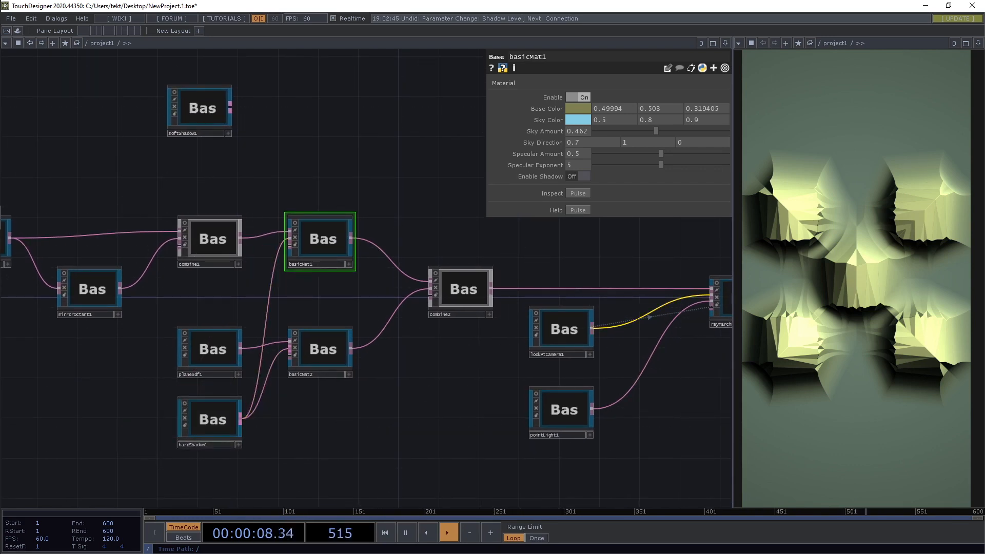
pyautogui.press('h')
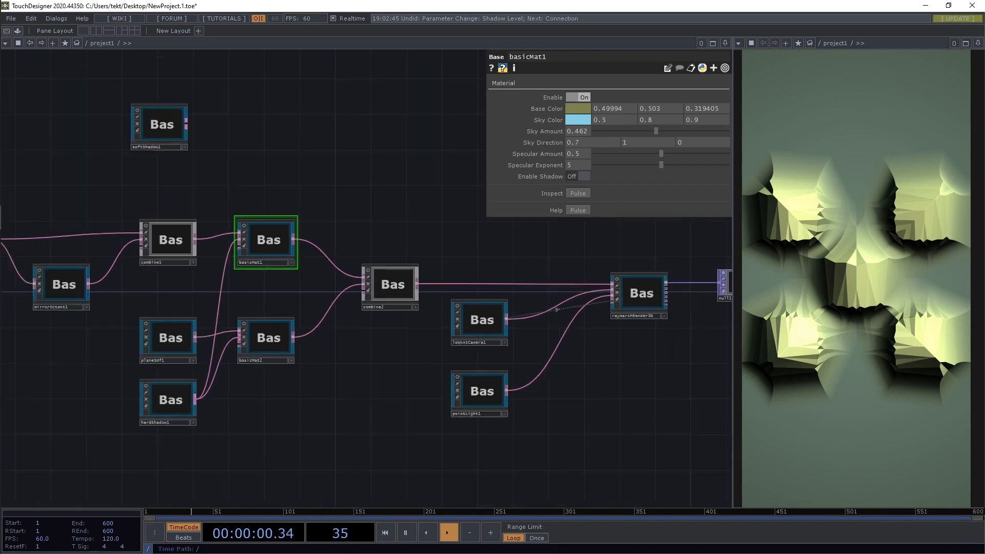
pyautogui.scroll(4, 298, 408)
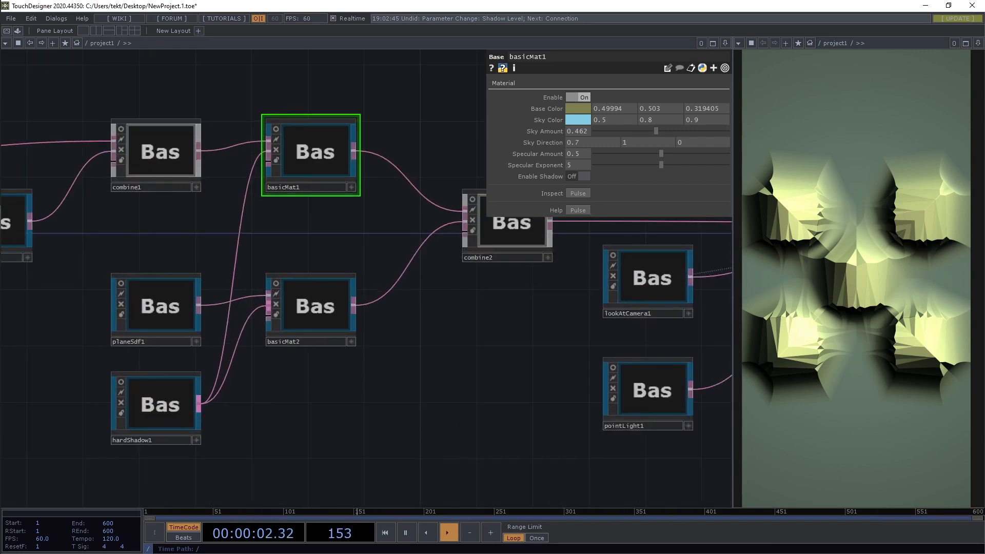
pyautogui.scroll(-2, 167, 407)
pyautogui.moveTo(165, 407); pyautogui.dragTo(166, 397)
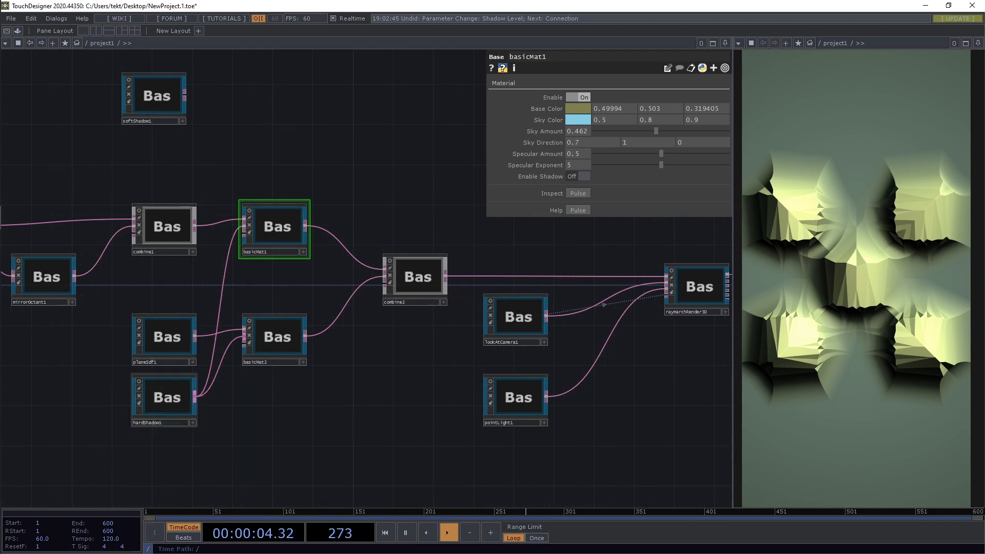
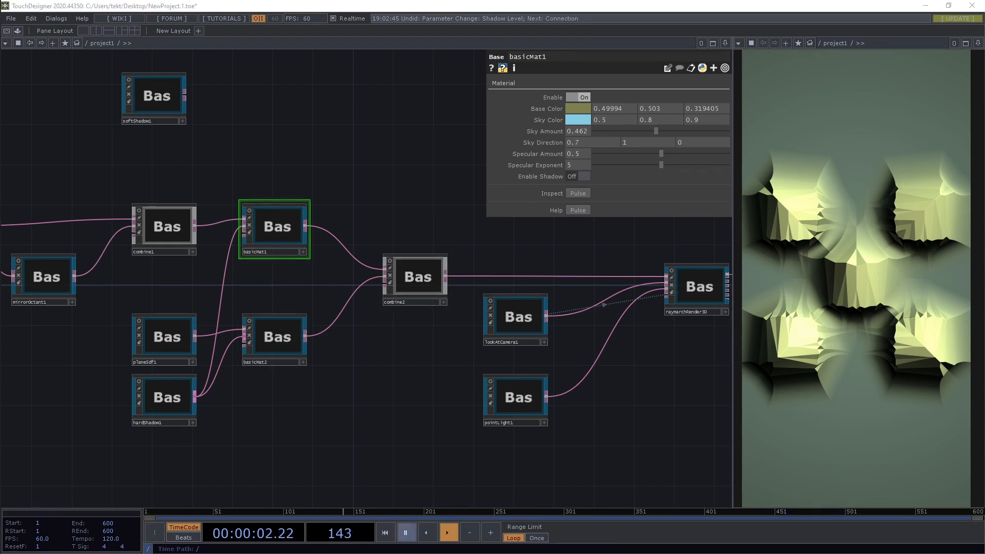
# - Shift the generalizedPolyhedronSdf1, iteratedTransform1, mirrorOctant1 and combine1 nodes left together to leave a gap before basicMat1
pyautogui.moveTo(328, 292); pyautogui.dragTo(472, 303)
pyautogui.scroll(-2, 463, 283)
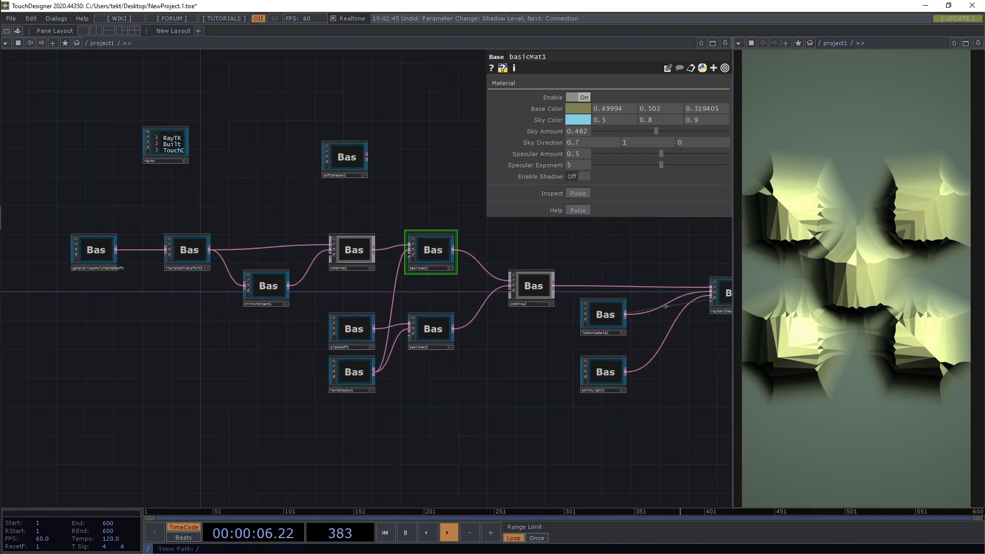
pyautogui.moveTo(334, 212); pyautogui.dragTo(74, 302, button='right')
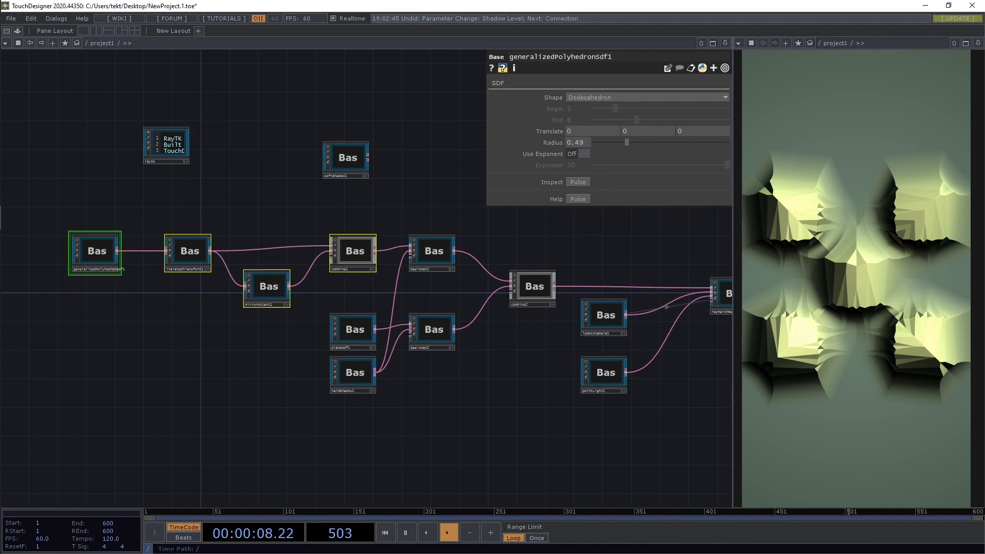
pyautogui.moveTo(133, 314)
pyautogui.mouseDown()
pyautogui.moveTo(230, 346)
pyautogui.moveTo(66, 326)
pyautogui.moveTo(135, 313)
pyautogui.mouseUp()
pyautogui.moveTo(245, 307); pyautogui.dragTo(166, 306)
pyautogui.moveTo(276, 251); pyautogui.dragTo(278, 251)
pyautogui.click(154, 334)
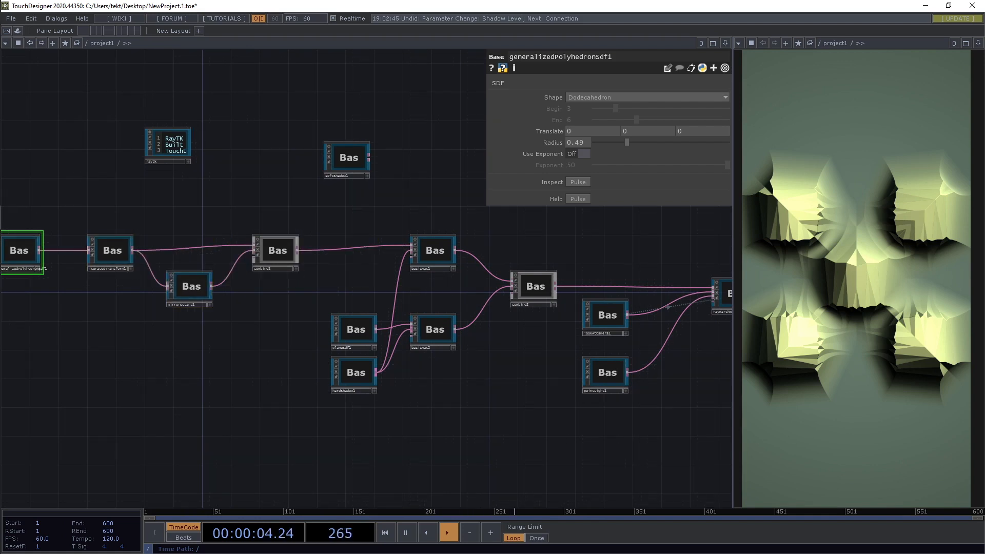
# - Move generalizedPolyhedronSdf1 further left to leave room before iteratedTransform1, keeping it in line with that node
pyautogui.moveTo(102, 328); pyautogui.dragTo(242, 335)
pyautogui.moveTo(158, 257); pyautogui.dragTo(80, 258)
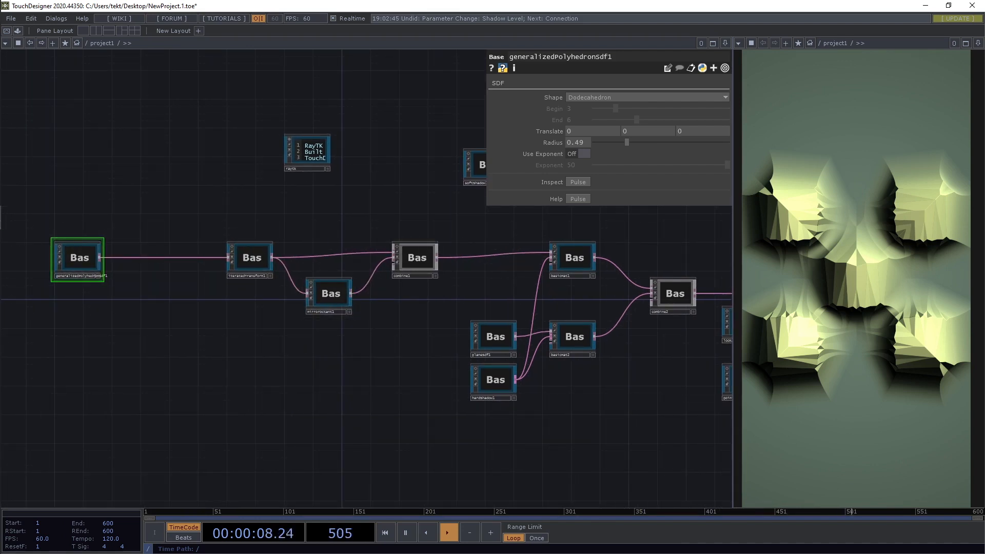
pyautogui.moveTo(205, 333); pyautogui.dragTo(218, 364)
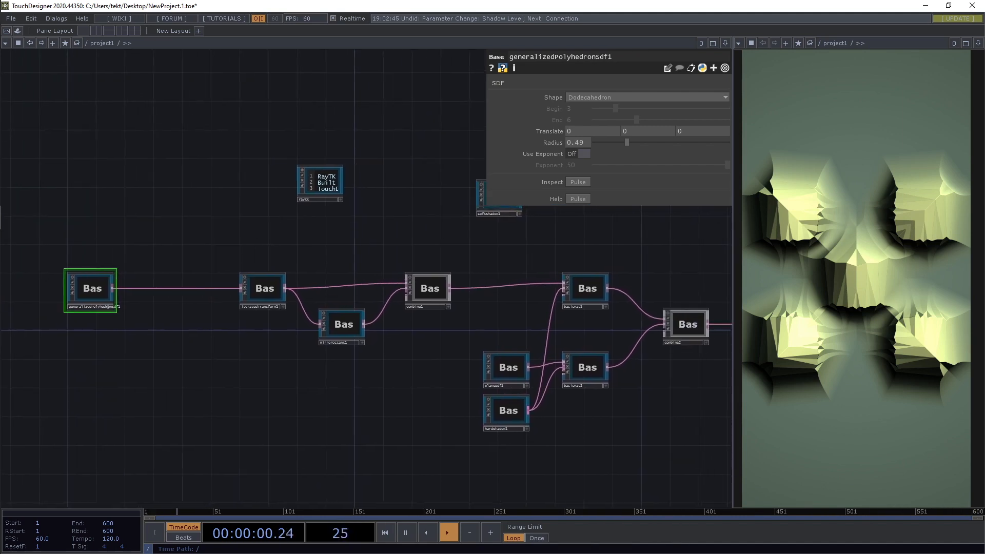
pyautogui.scroll(5, 306, 365)
pyautogui.scroll(-3, 305, 365)
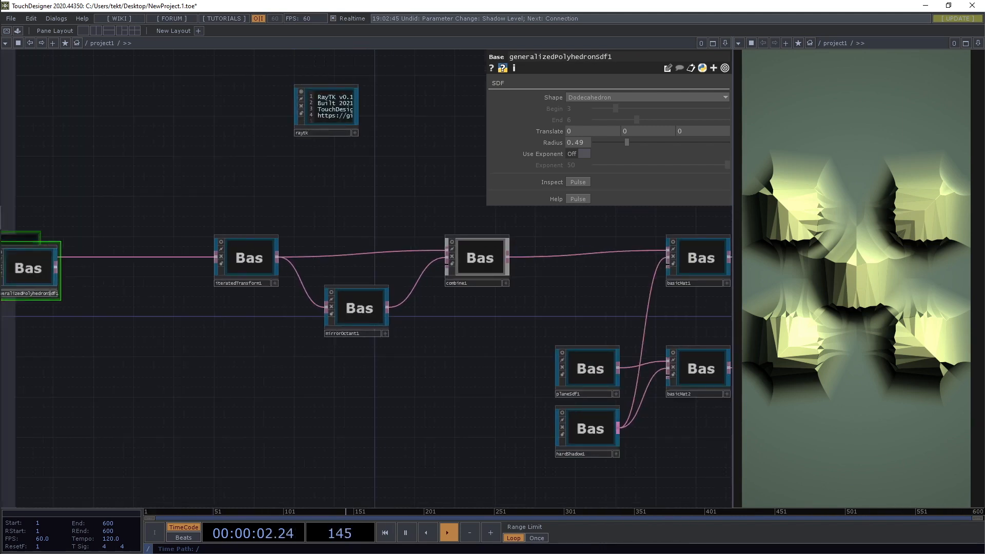
pyautogui.moveTo(28, 268); pyautogui.dragTo(78, 258)
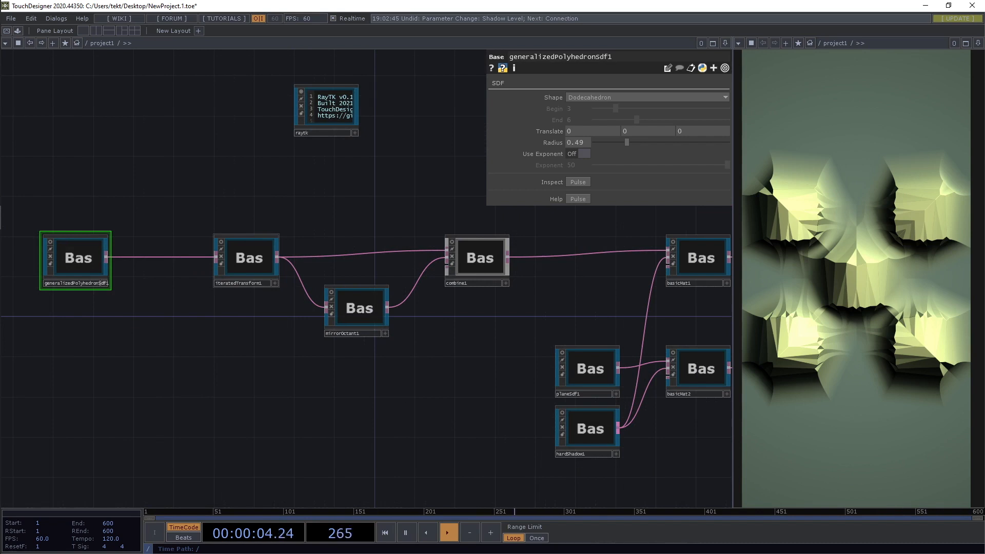
# - Set the iteratedTransform1 rotation to -19.7 on X and 21.7 on Y
pyautogui.click(247, 259)
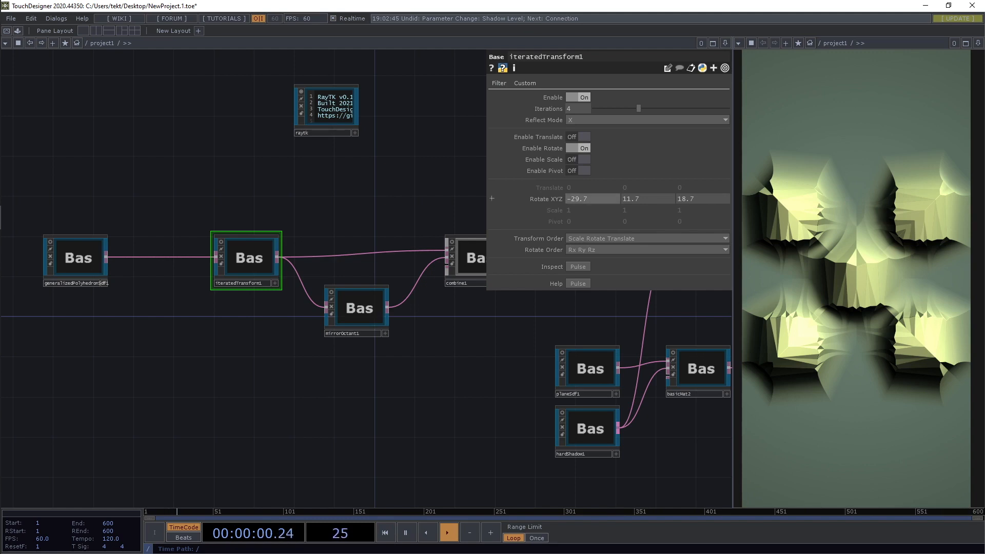
pyautogui.moveTo(592, 198); pyautogui.dragTo(646, 182, button='middle')
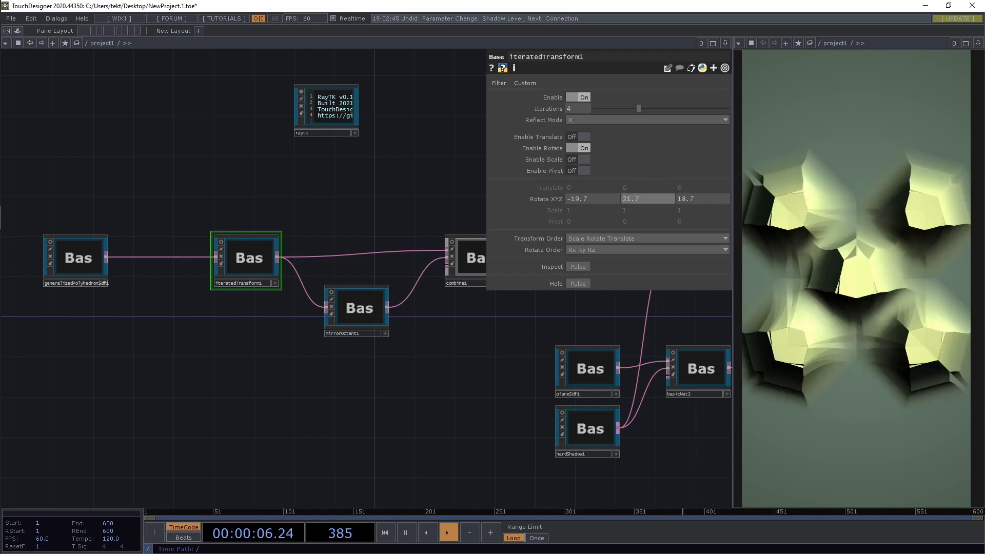
# - Move generalizedPolyhedronSdf1 further left, in line with iteratedTransform1, to leave room for another node between them
pyautogui.moveTo(370, 395); pyautogui.dragTo(469, 338)
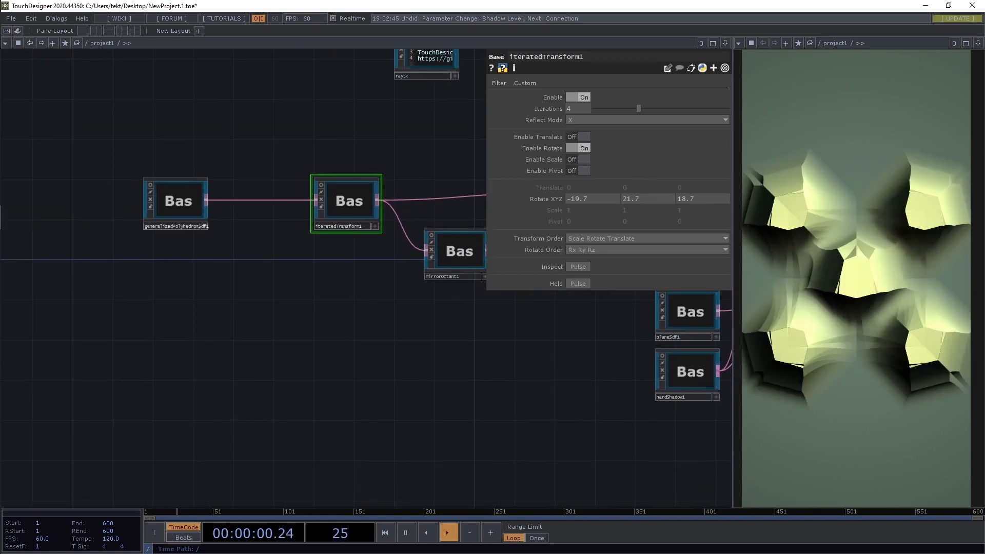
pyautogui.hotkey('alt', 'r')
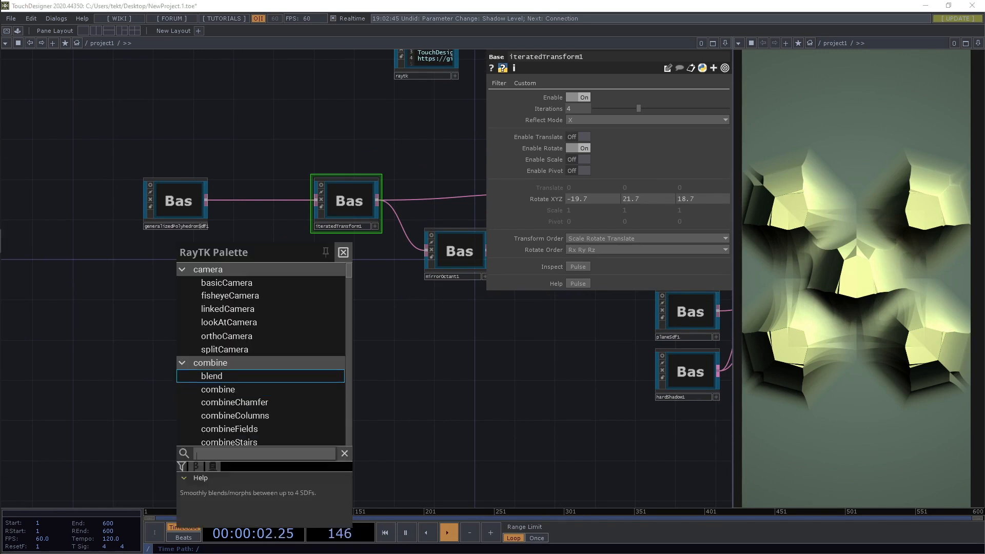
pyautogui.click(343, 252)
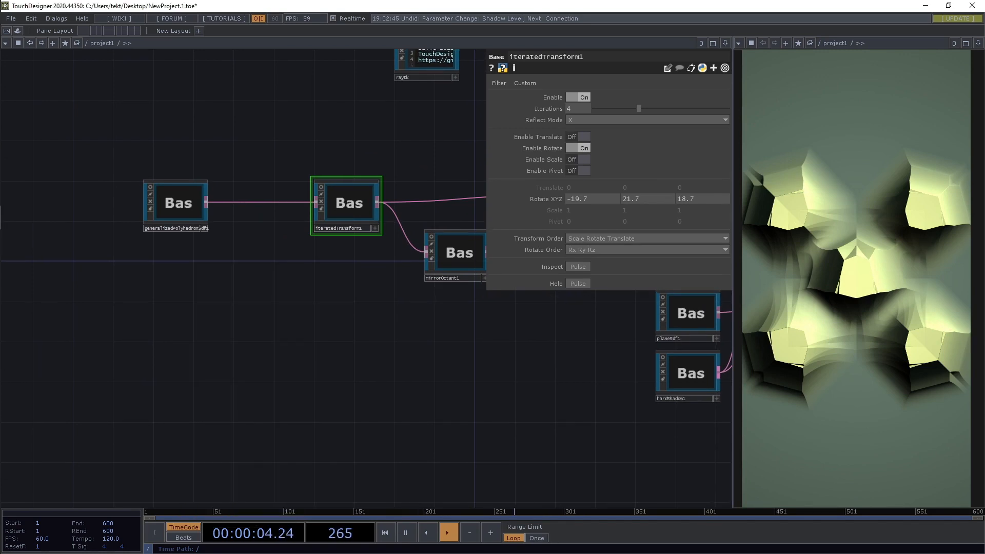
pyautogui.moveTo(343, 251); pyautogui.dragTo(383, 355)
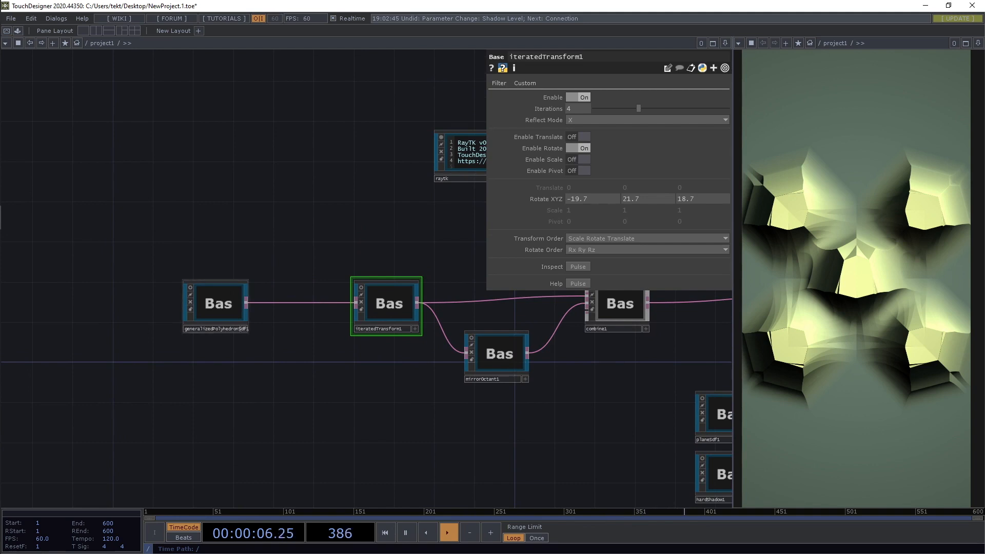
pyautogui.moveTo(218, 303); pyautogui.dragTo(118, 303)
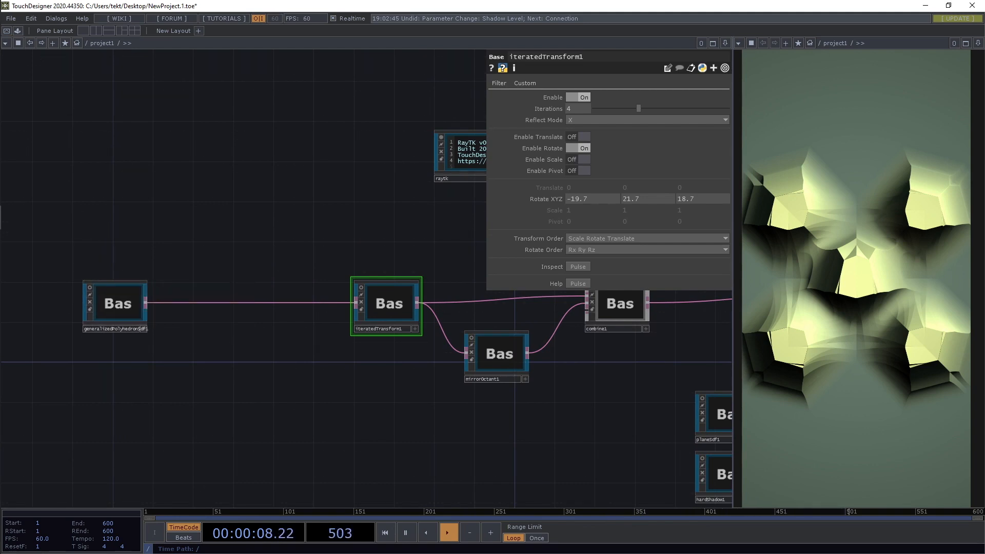
# - Add a RayTK rotate operator and wire it in line between generalizedPolyhedronSdf1 and iteratedTransform1
pyautogui.hotkey('alt', 'r')
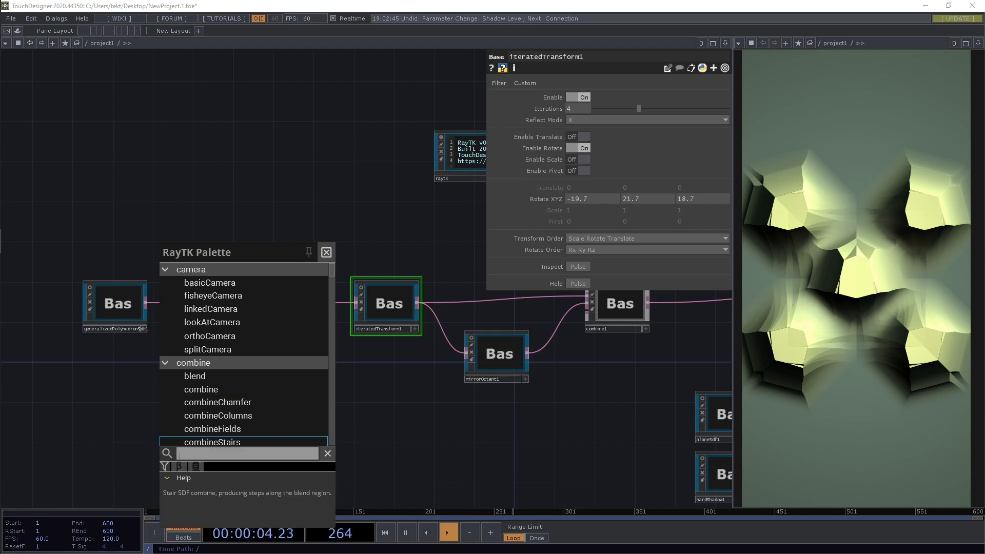
pyautogui.write('rot')
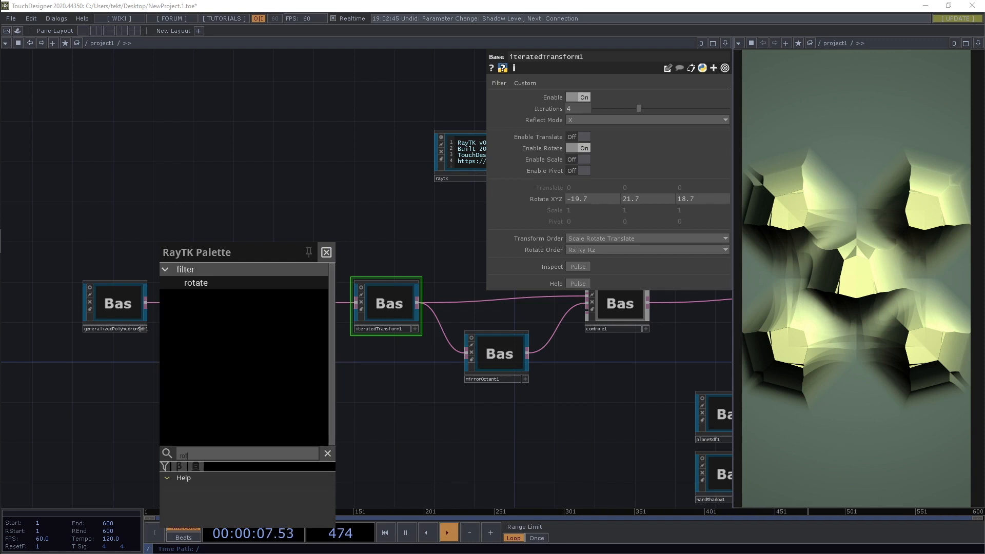
pyautogui.press('Down')
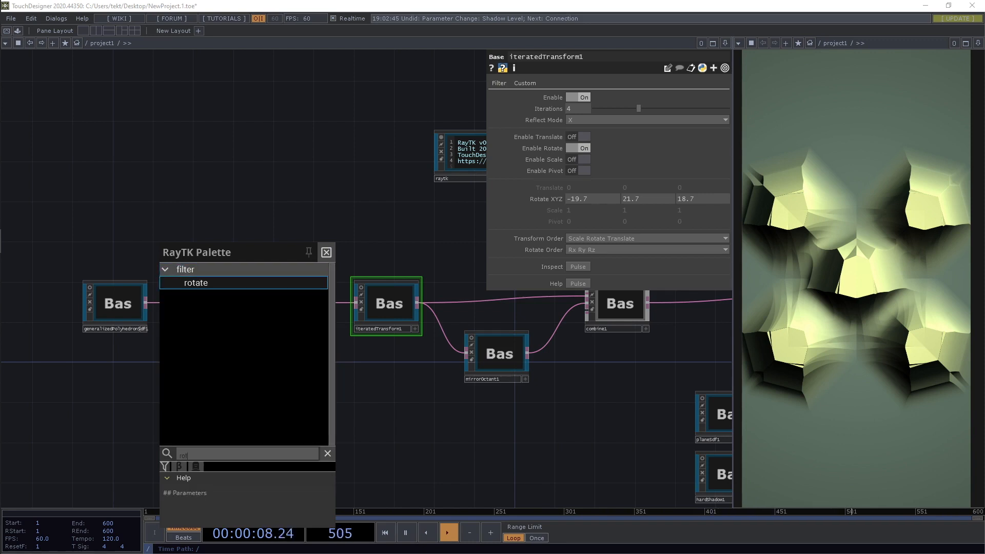
pyautogui.press('Return')
pyautogui.moveTo(366, 267)
pyautogui.mouseDown()
pyautogui.moveTo(245, 266)
pyautogui.moveTo(246, 245)
pyautogui.moveTo(176, 275)
pyautogui.moveTo(146, 303)
pyautogui.mouseUp()
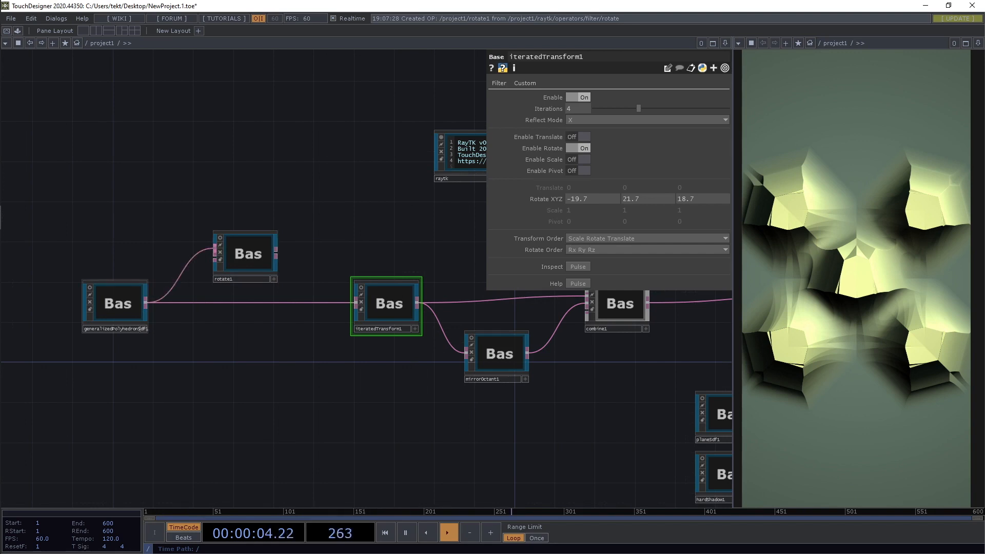
pyautogui.moveTo(356, 303); pyautogui.dragTo(248, 304)
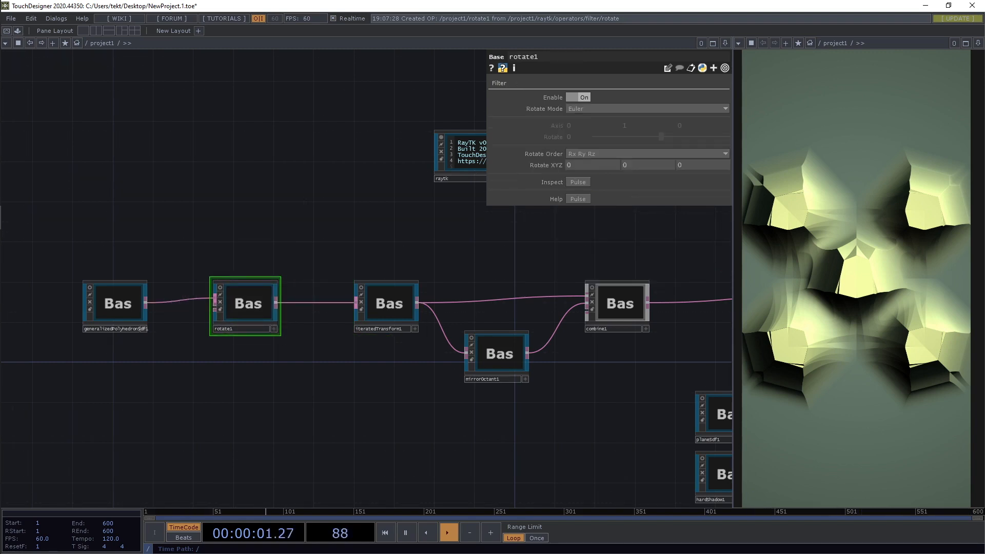
# - Examine the rotate1 node up close in the network, including its second input
pyautogui.moveTo(318, 242); pyautogui.dragTo(264, 231)
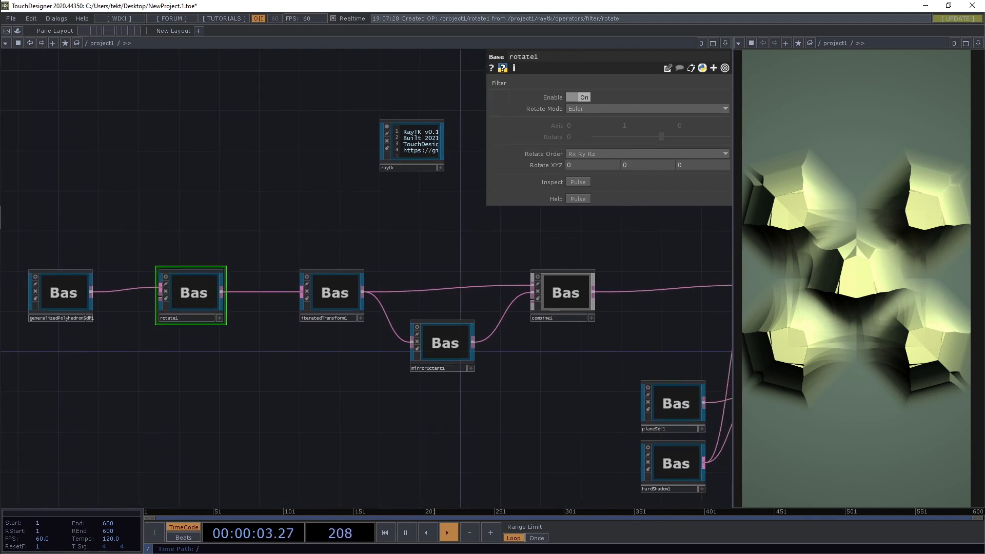
pyautogui.moveTo(590, 165); pyautogui.dragTo(635, 150, button='middle')
pyautogui.moveTo(328, 390); pyautogui.dragTo(540, 370)
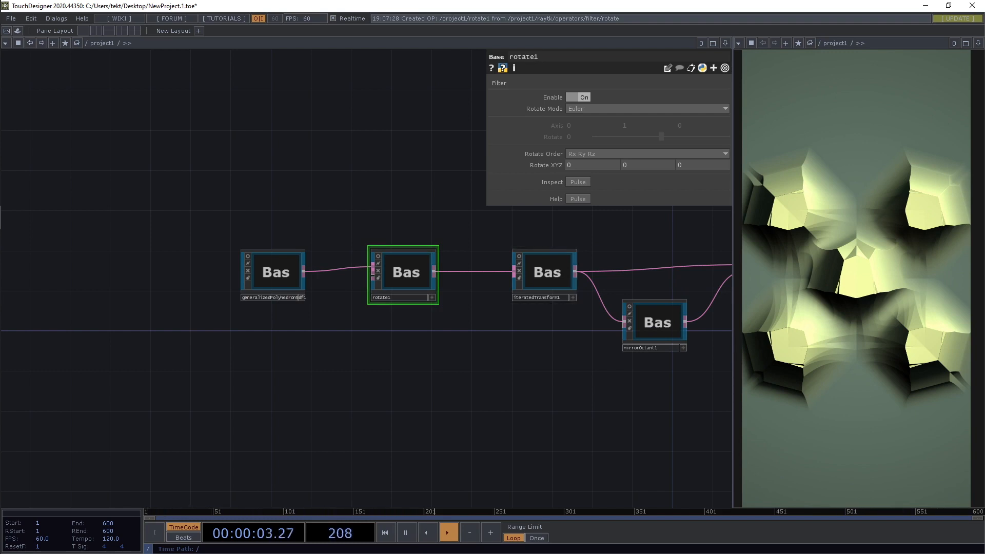
pyautogui.scroll(3, 365, 269)
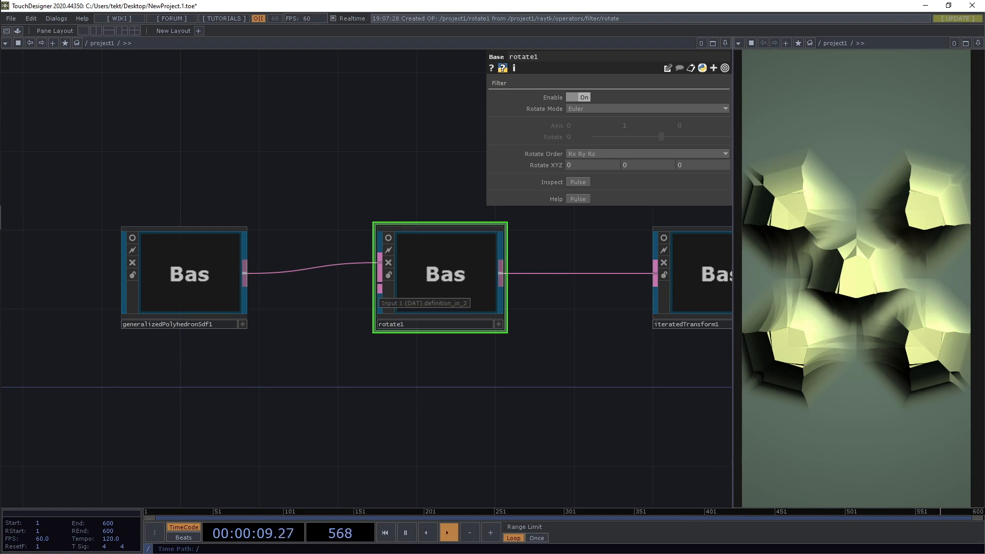
pyautogui.scroll(-5, 421, 302)
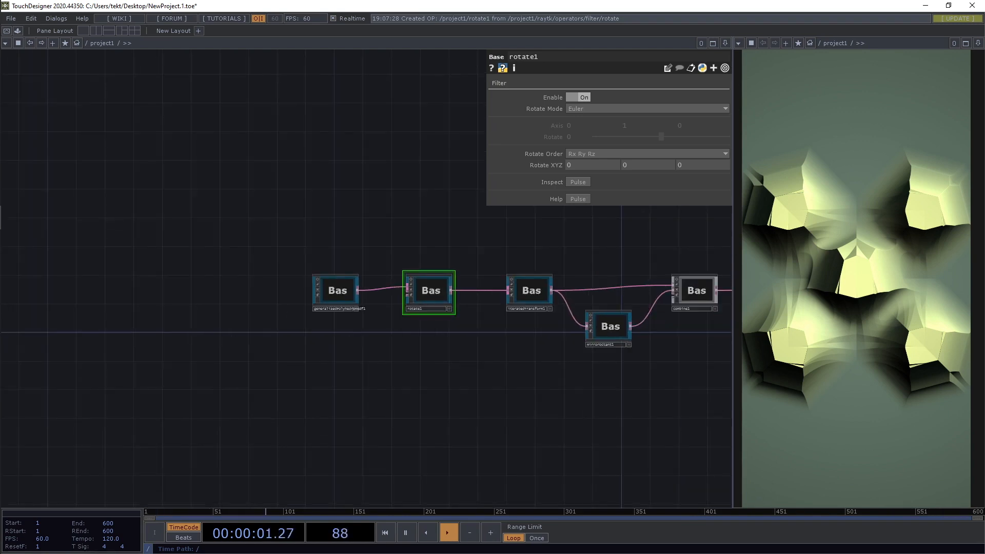
pyautogui.moveTo(261, 393); pyautogui.dragTo(329, 368)
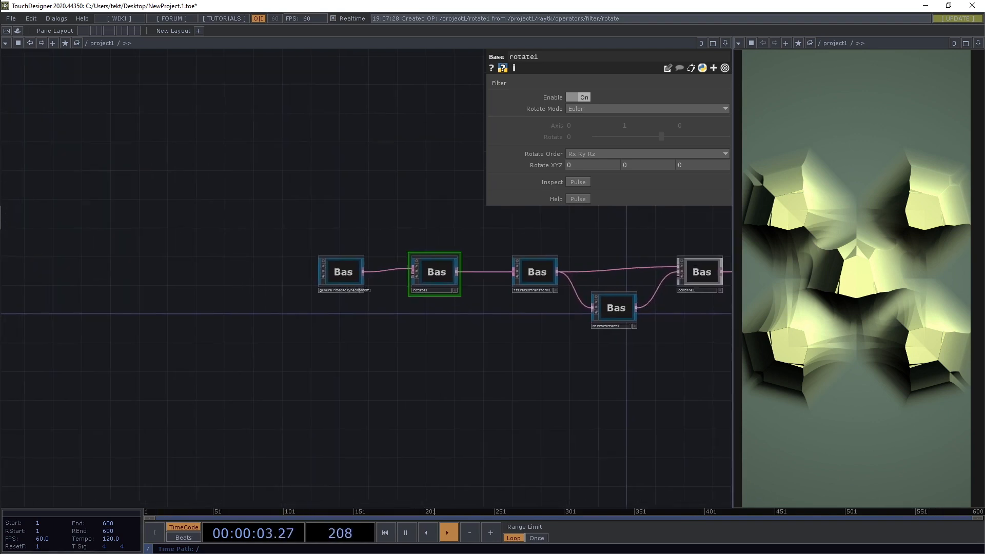
pyautogui.scroll(2, 329, 368)
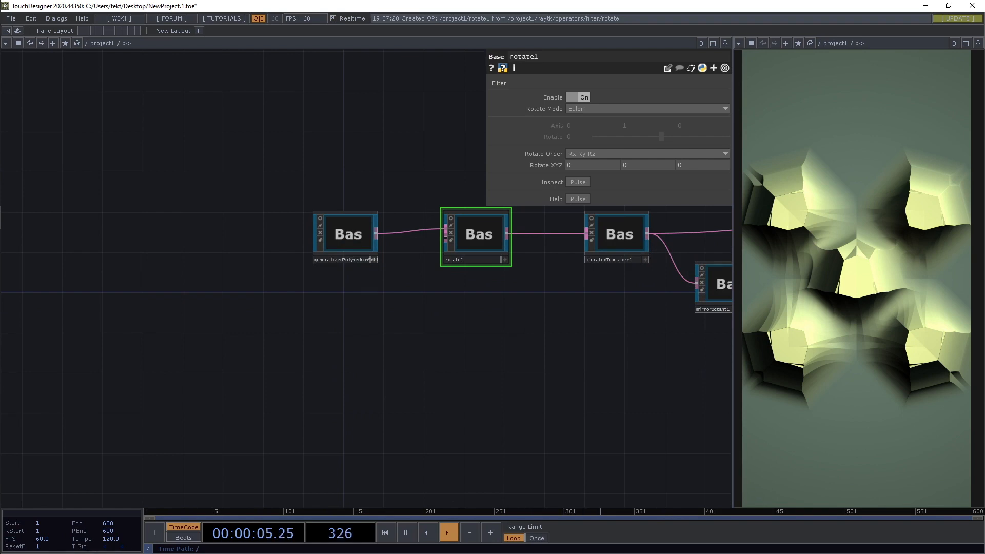
# - Search the RayTK operator palette for "field" and look through the matching field operators
pyautogui.hotkey('alt', 'r')
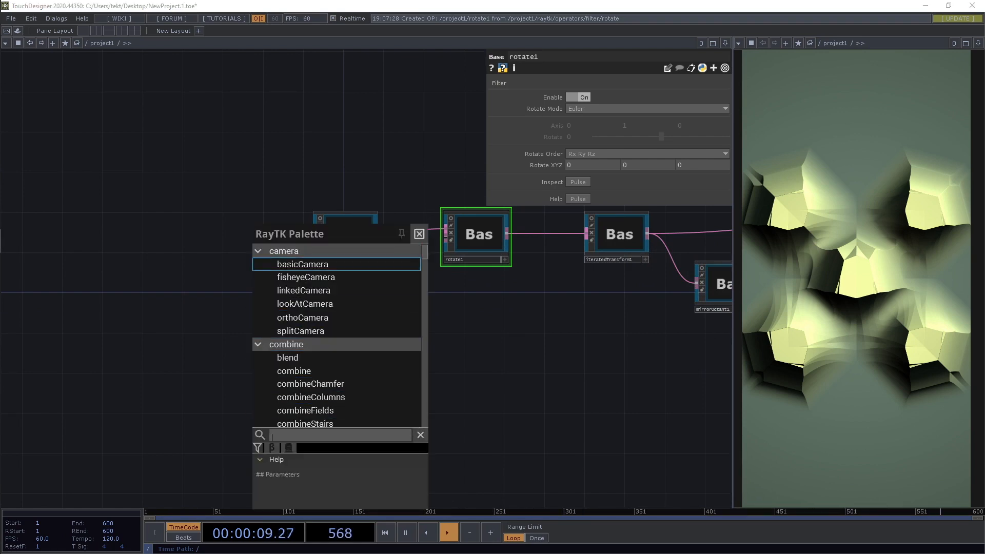
pyautogui.write('fie')
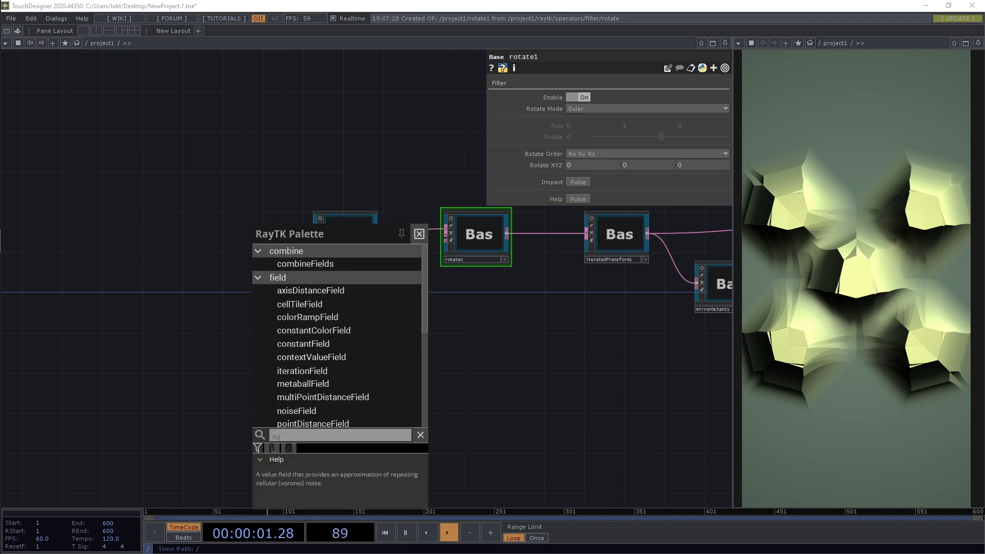
pyautogui.write('ld')
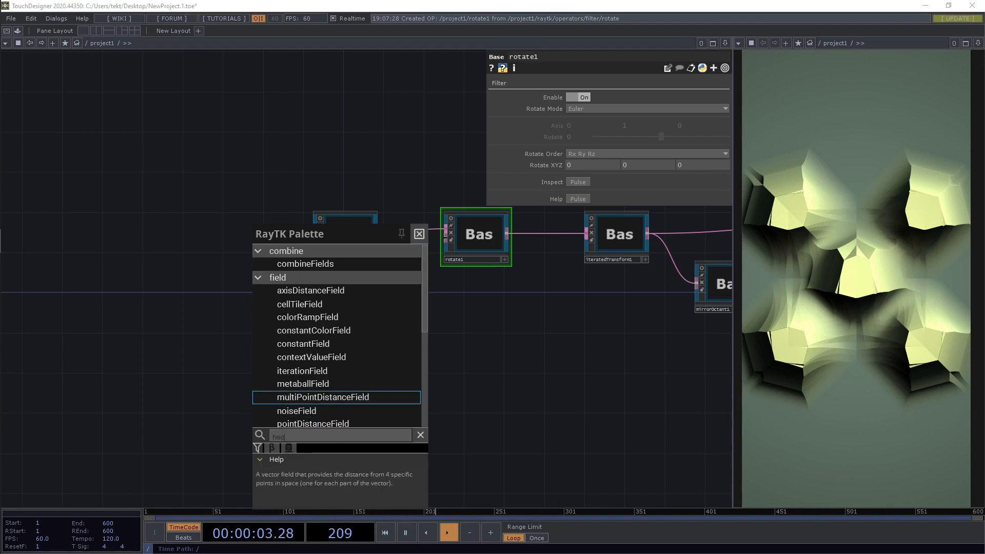
pyautogui.scroll(-3, 336, 359)
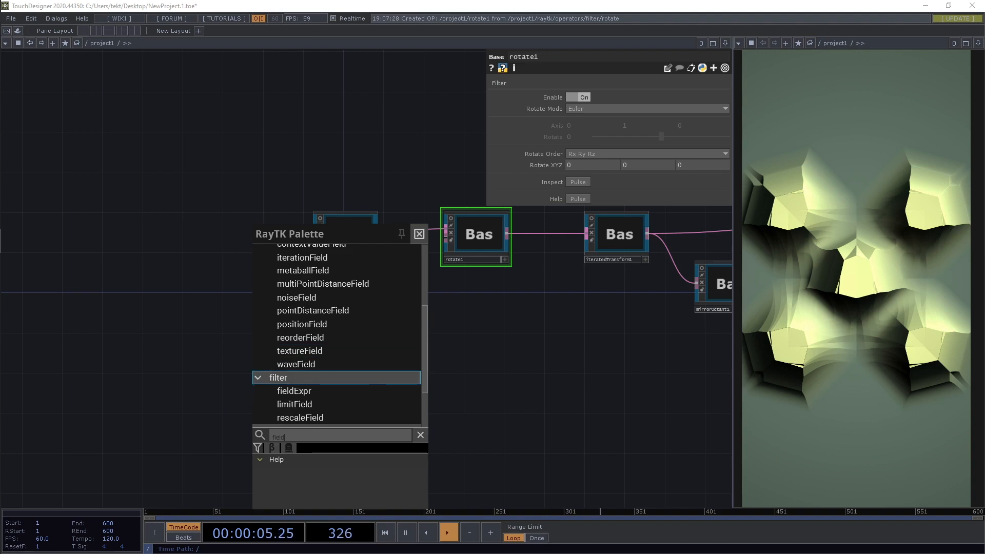
pyautogui.click(279, 378)
pyautogui.scroll(1, 336, 388)
pyautogui.scroll(-3, 336, 396)
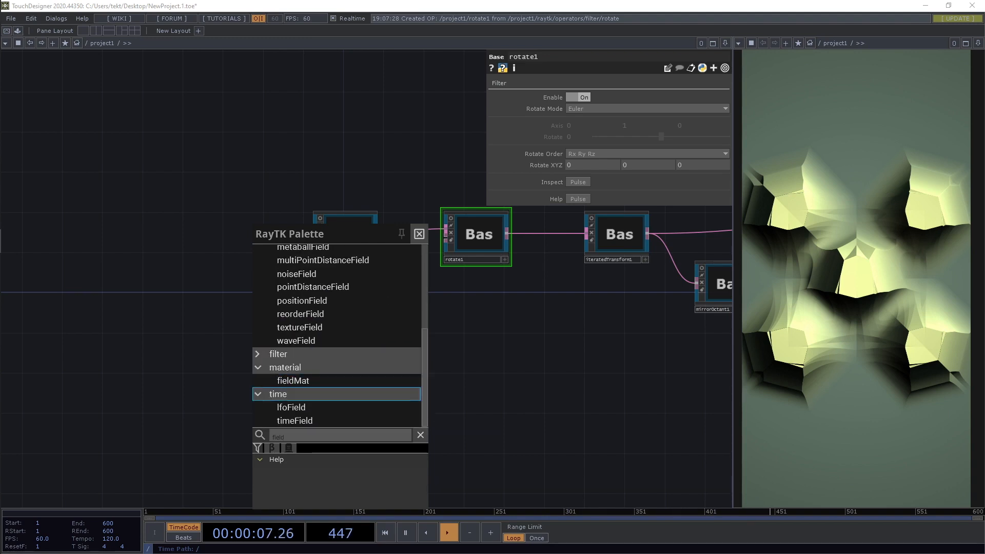
pyautogui.scroll(4, 336, 397)
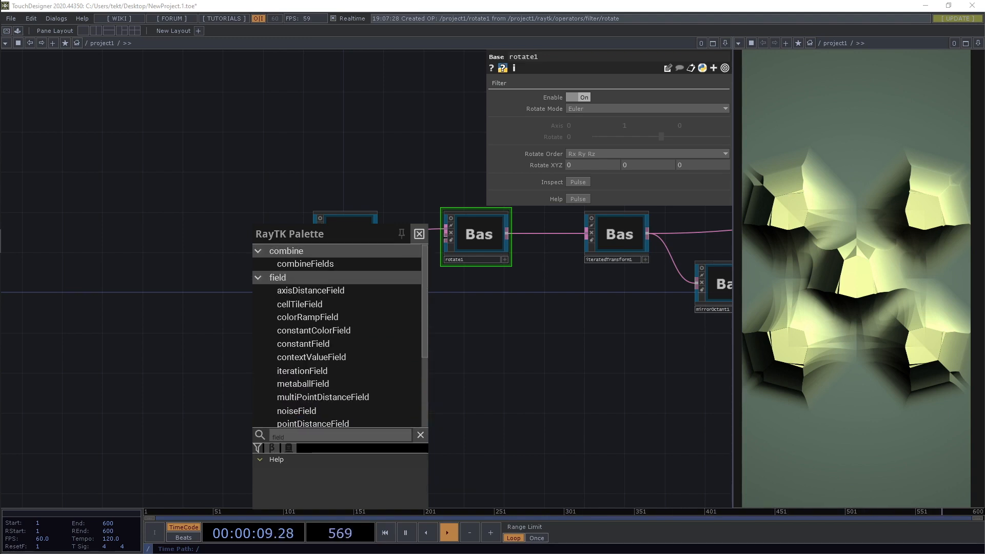
pyautogui.scroll(-1, 336, 395)
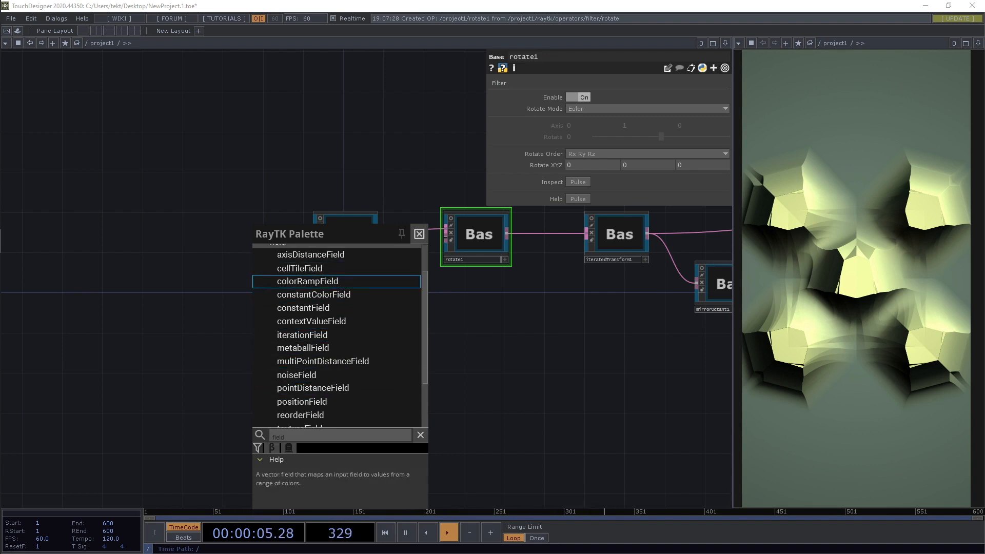
pyautogui.scroll(1, 308, 341)
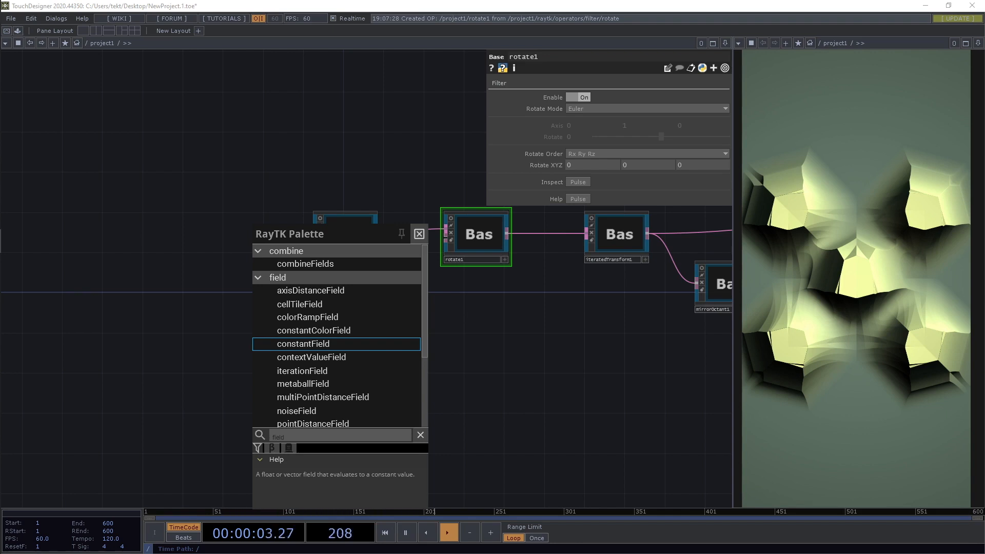
pyautogui.scroll(-1, 308, 369)
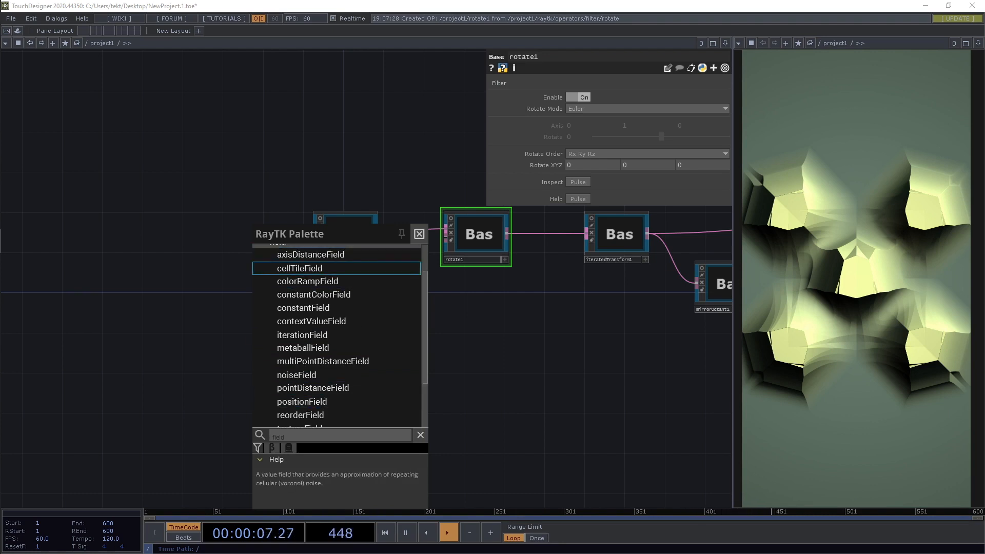
pyautogui.scroll(-1, 336, 328)
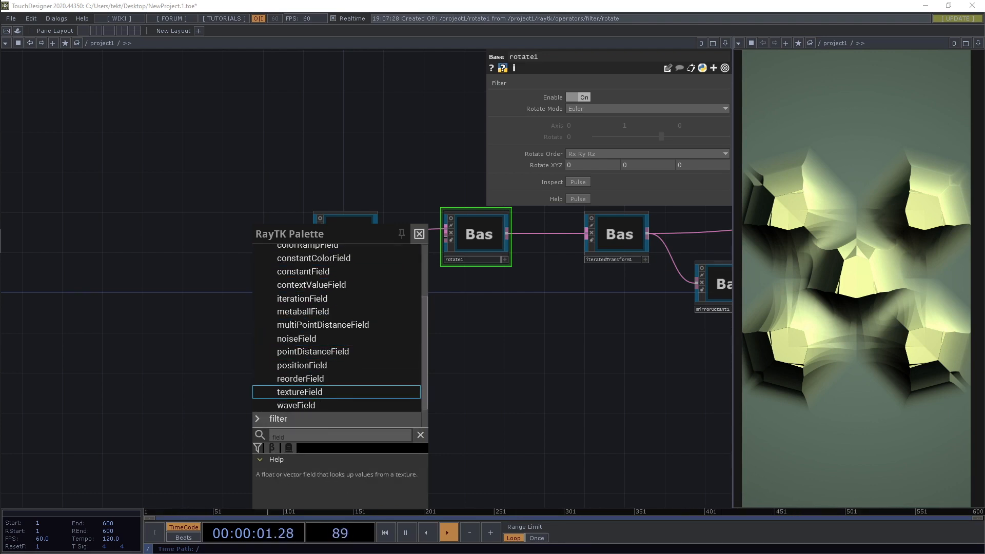
# - Add a pointDistanceField operator and place it directly below generalizedPolyhedronSdf1
pyautogui.press('Up')
pyautogui.press('Up')
pyautogui.press('Up')
pyautogui.press('Down')
pyautogui.press('Return')
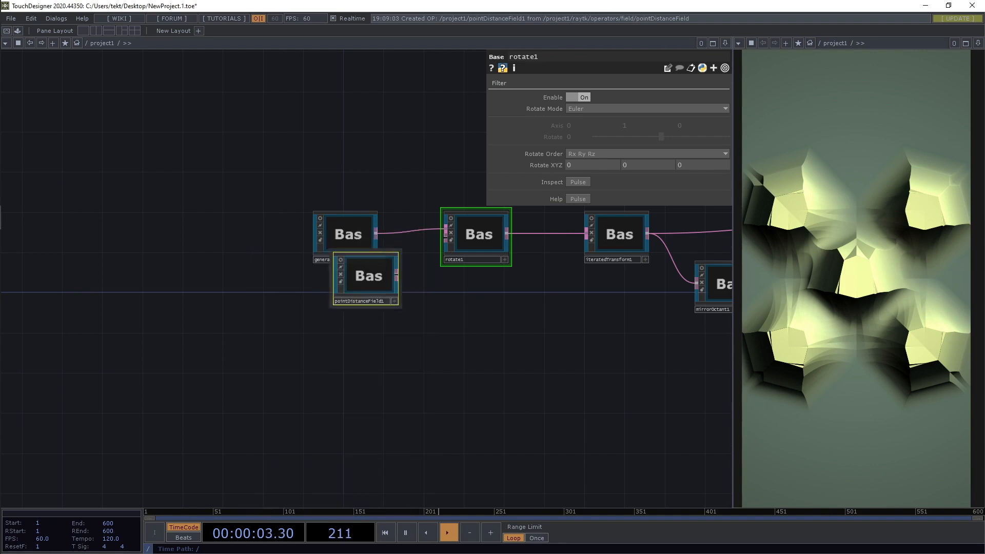
pyautogui.click(365, 277)
pyautogui.moveTo(365, 277); pyautogui.dragTo(335, 335)
pyautogui.moveTo(411, 328); pyautogui.dragTo(477, 375)
pyautogui.moveTo(413, 373)
pyautogui.mouseDown()
pyautogui.moveTo(383, 383)
pyautogui.moveTo(431, 373)
pyautogui.moveTo(422, 373)
pyautogui.mouseUp()
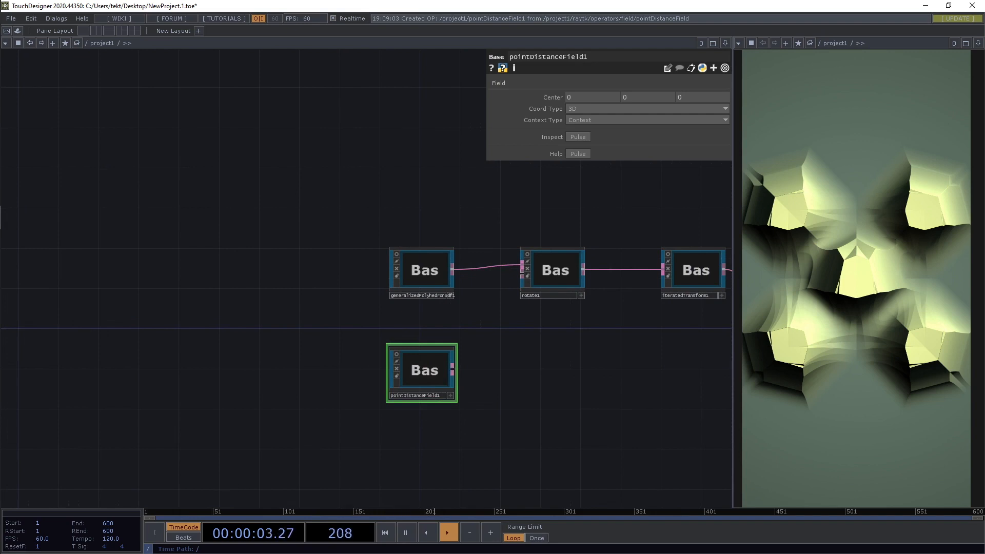
# - Connect the first output of pointDistanceField1 to the second input of rotate1
pyautogui.moveTo(539, 335); pyautogui.dragTo(435, 357)
pyautogui.click(449, 293)
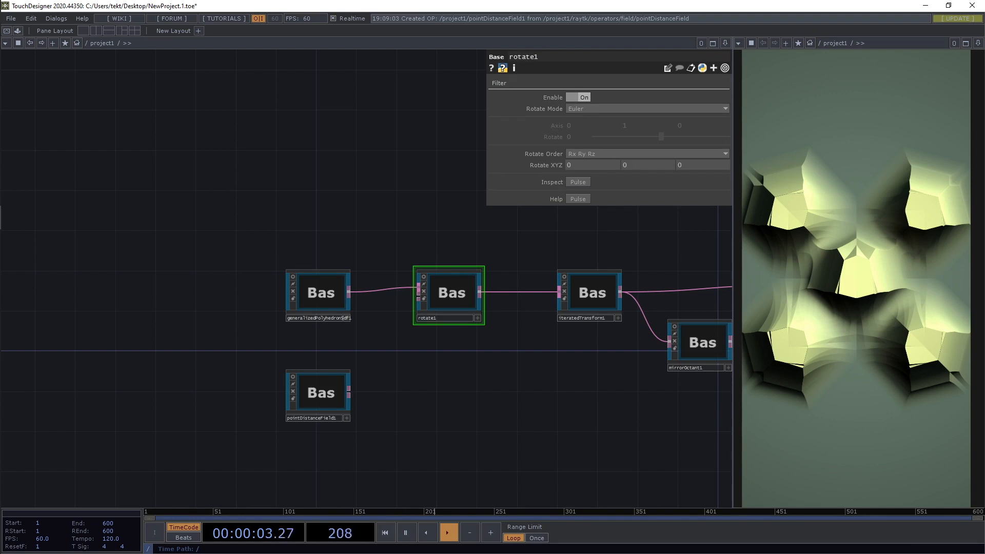
pyautogui.click(319, 394)
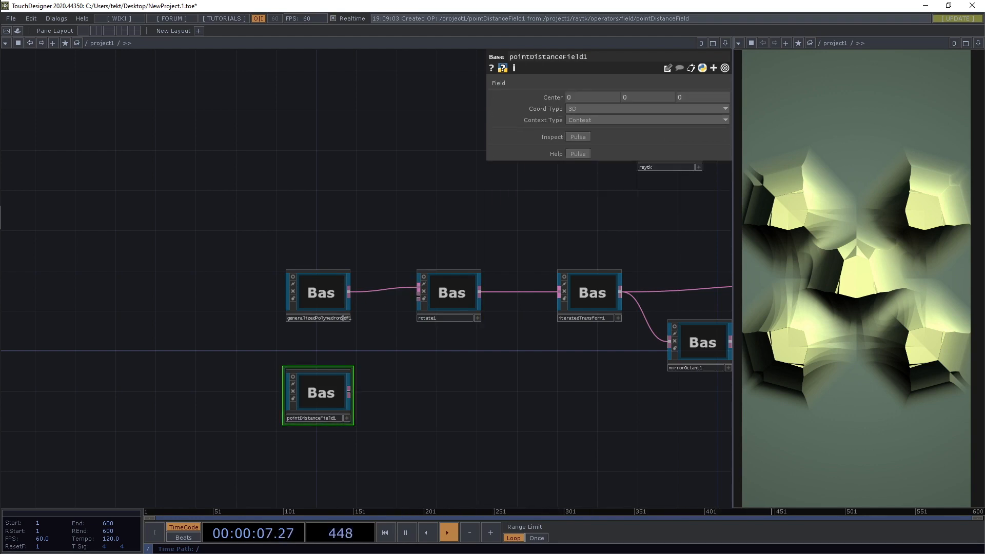
pyautogui.moveTo(419, 297); pyautogui.dragTo(350, 391)
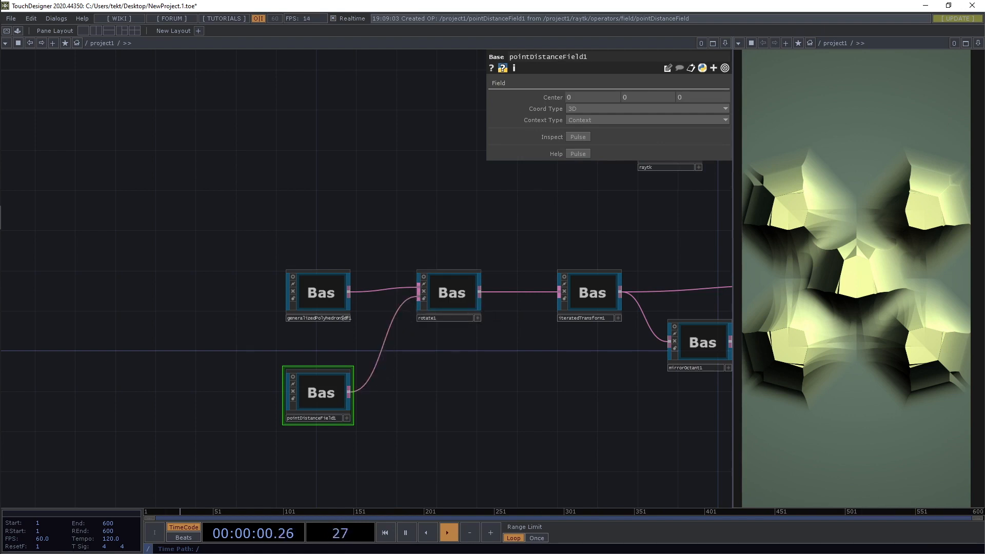
# - Move generalizedPolyhedronSdf1 and pointDistanceField1 together up and to the left, leaving a wider gap before rotate1
pyautogui.click(450, 295)
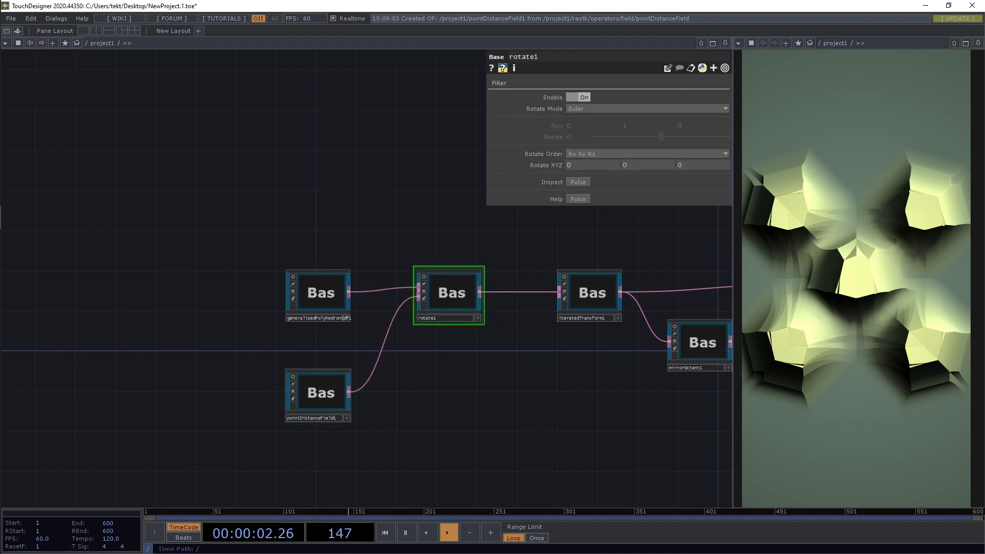
pyautogui.click(321, 393)
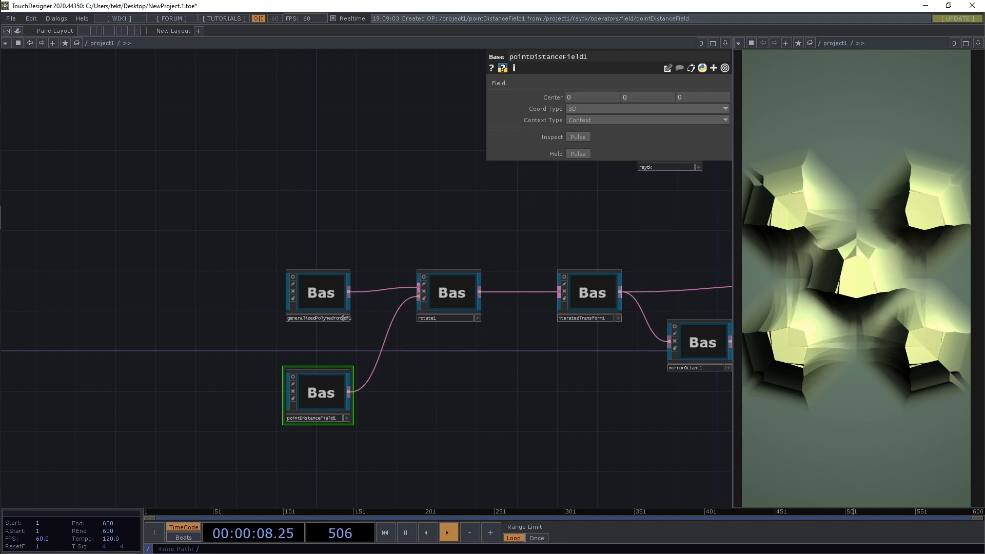
pyautogui.moveTo(364, 229); pyautogui.dragTo(241, 444, button='right')
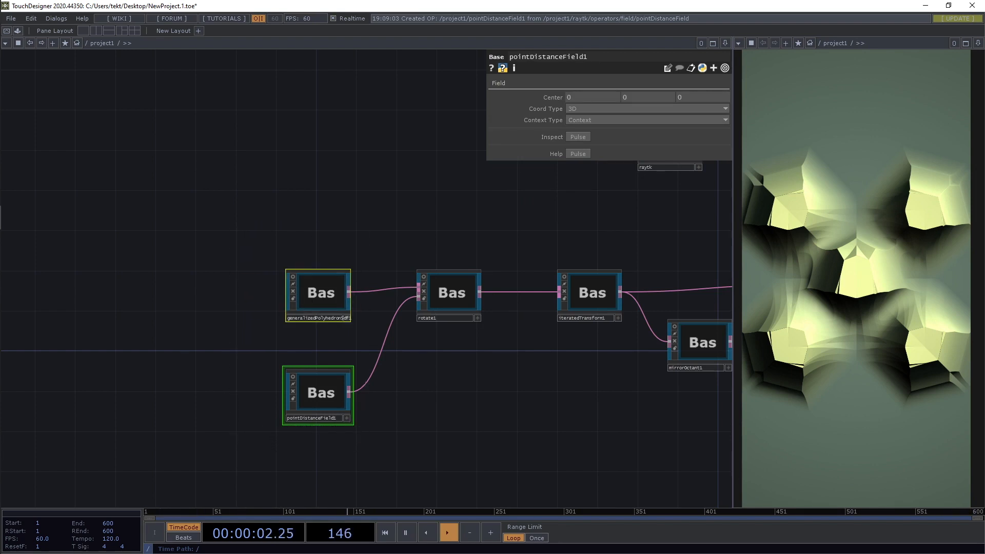
pyautogui.moveTo(318, 393); pyautogui.dragTo(250, 353)
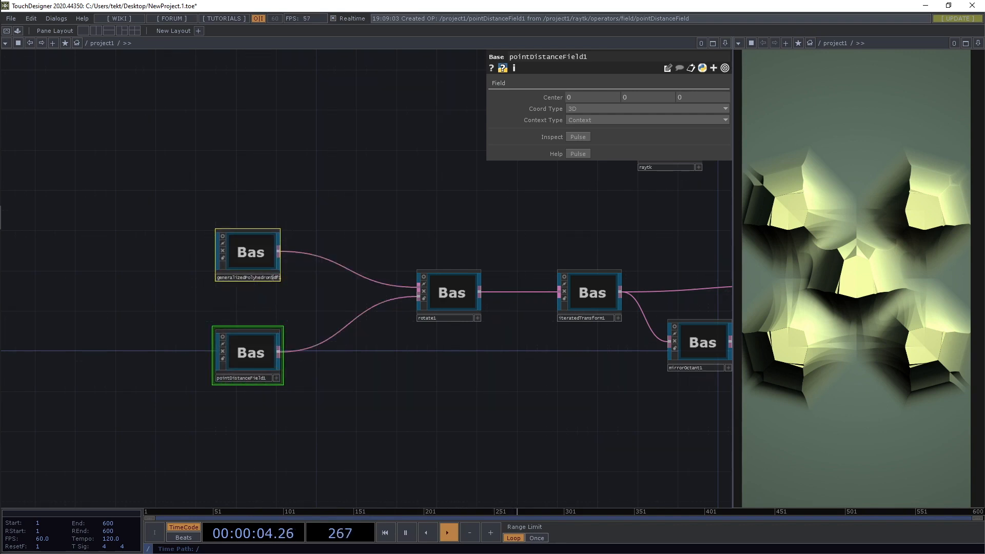
# - Set the X rotation of rotate1 to 40
pyautogui.click(328, 313)
pyautogui.click(451, 292)
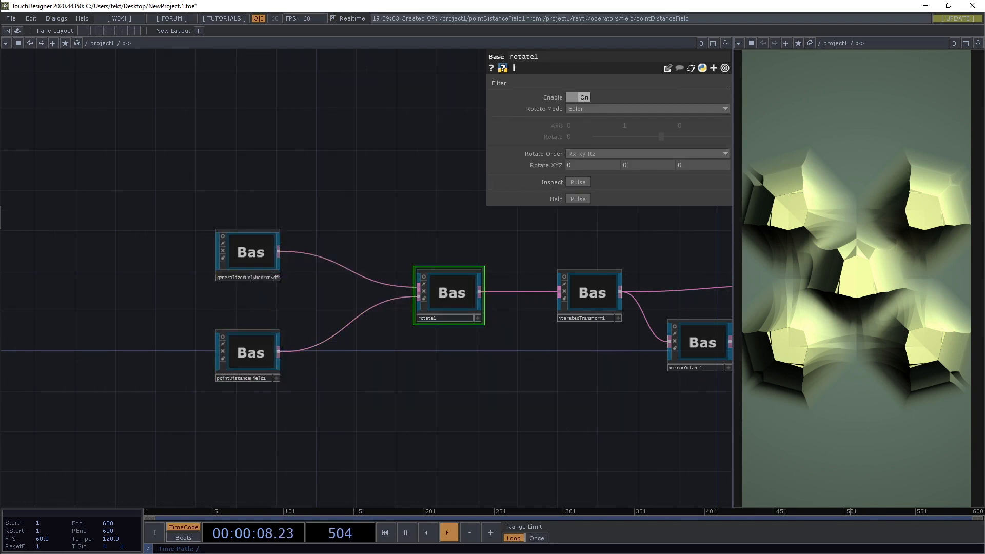
pyautogui.moveTo(590, 165); pyautogui.dragTo(591, 147, button='middle')
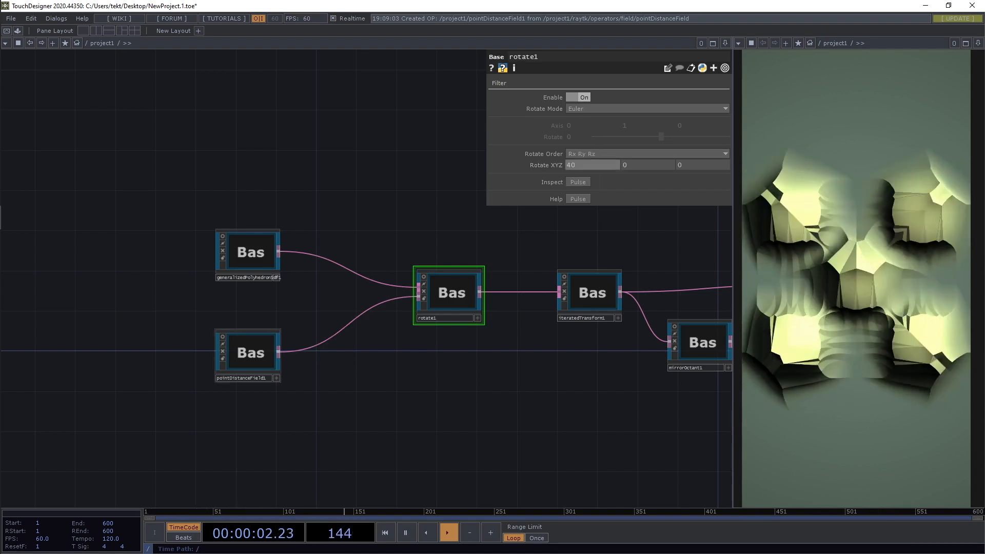
# - Try shifting the X center of pointDistanceField1 to test how it affects the rotated polyhedra, restoring it to 0
pyautogui.click(248, 353)
pyautogui.moveTo(589, 97); pyautogui.dragTo(589, 88, button='middle')
pyautogui.click(450, 293)
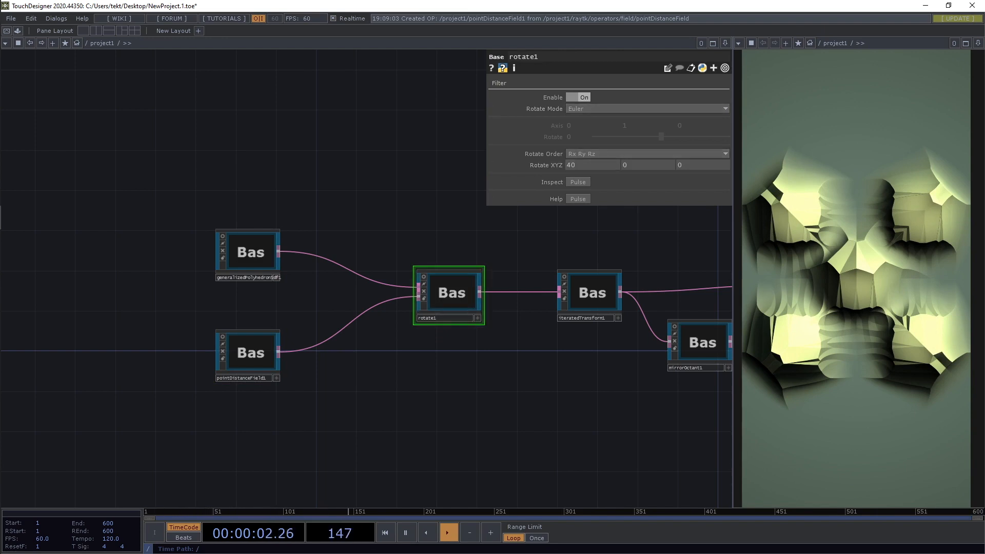
pyautogui.click(247, 353)
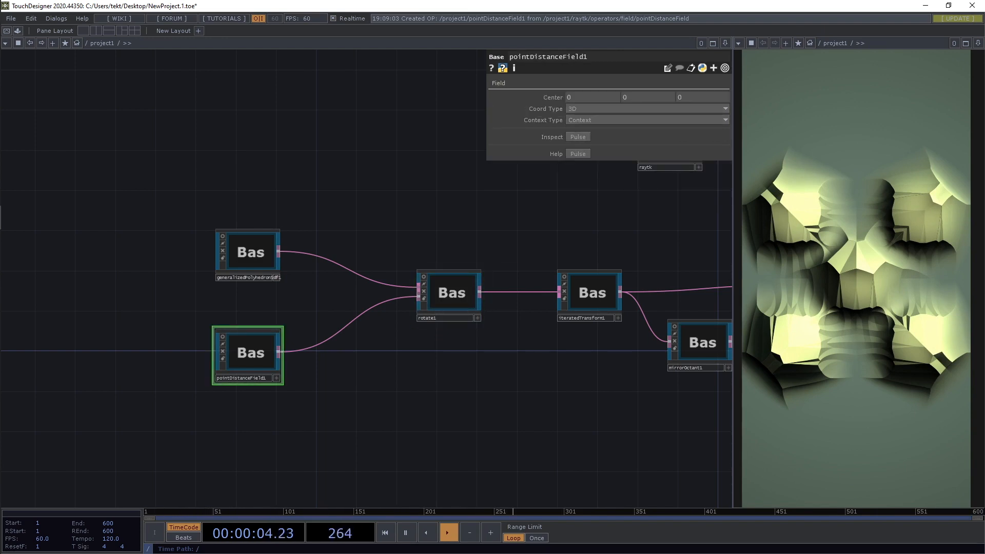
pyautogui.click(451, 293)
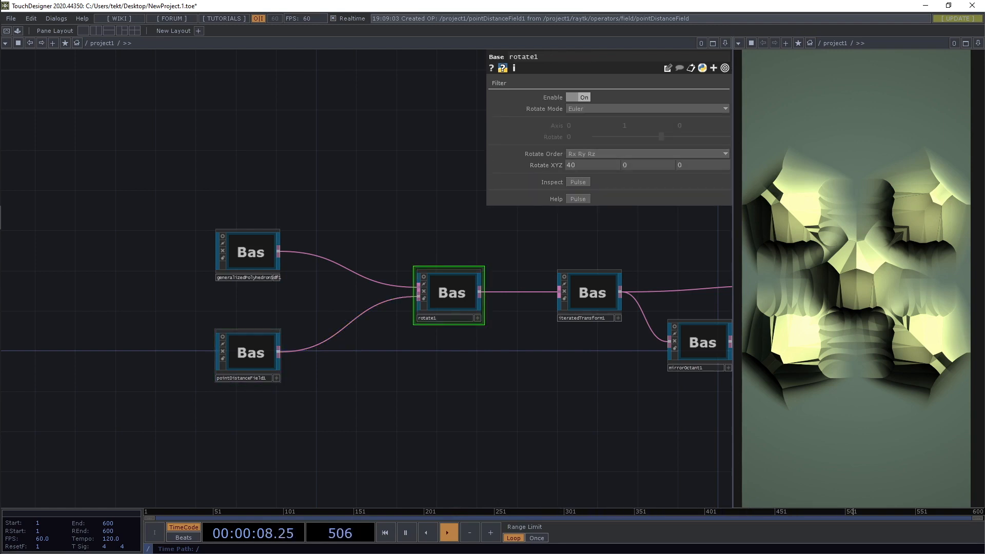
# - Try an X rotation of 34 on rotate1 and reset it to 0
pyautogui.middleClick(596, 165)
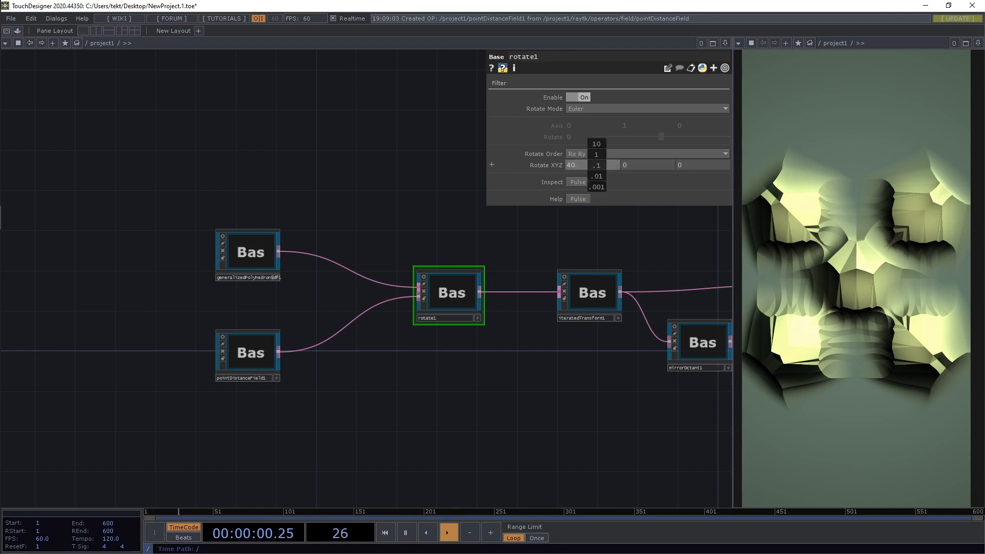
pyautogui.moveTo(596, 166); pyautogui.dragTo(576, 155, button='middle')
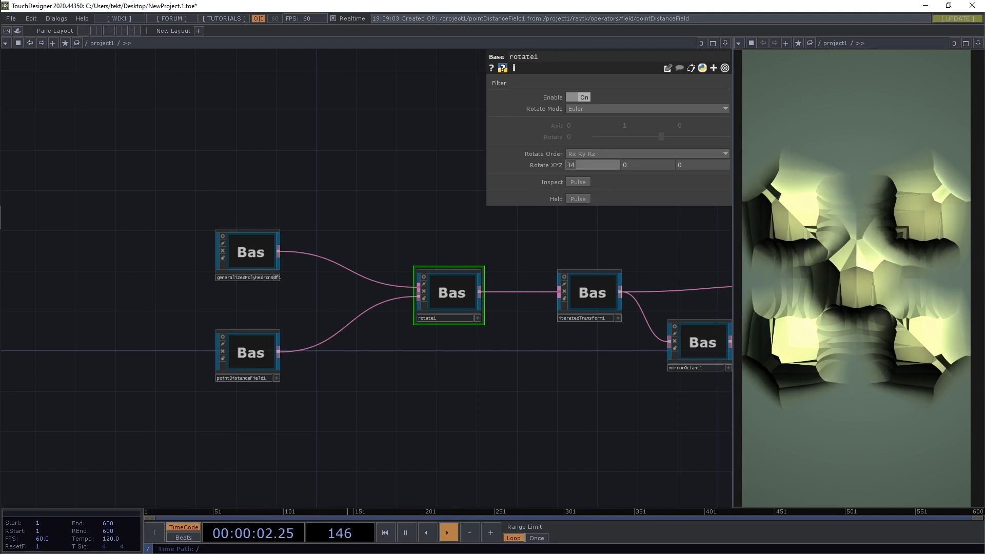
pyautogui.write('0')
pyautogui.press('Tab')
# - Try shifting the X center of pointDistanceField1 while rotate1 applies no rotation
pyautogui.click(249, 354)
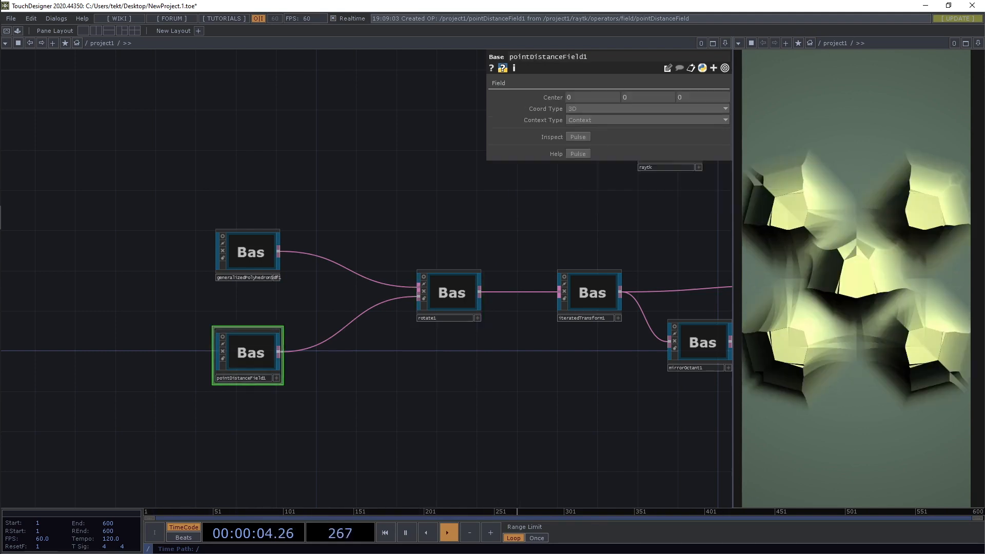
pyautogui.moveTo(583, 97)
pyautogui.mouseDown(button='middle')
pyautogui.moveTo(593, 87)
pyautogui.moveTo(569, 86)
pyautogui.moveTo(587, 87)
pyautogui.mouseUp(button='middle')
pyautogui.click(449, 292)
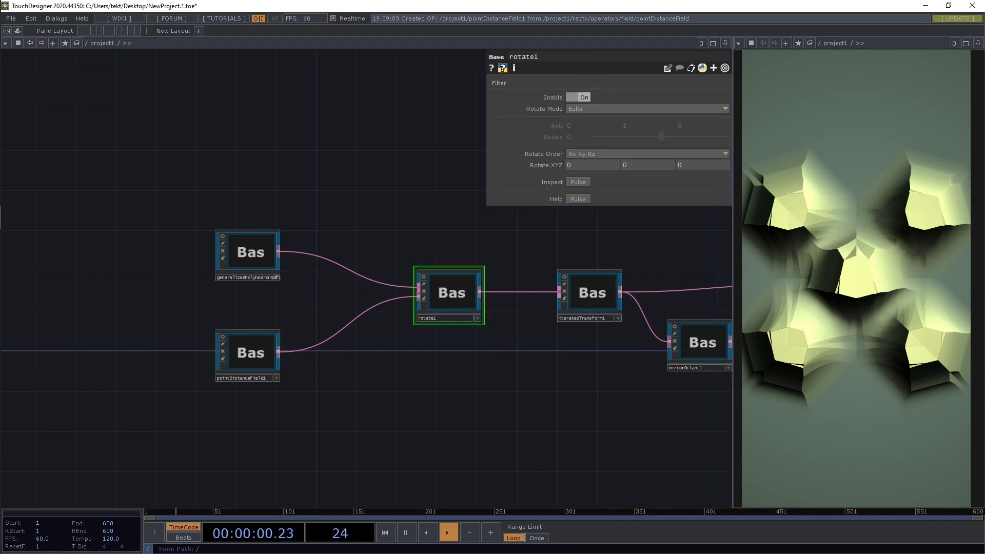
# - Try an X rotation of 30 on rotate1, reset it to 0, and set the Z rotation to 30 instead
pyautogui.moveTo(592, 165); pyautogui.dragTo(595, 149, button='middle')
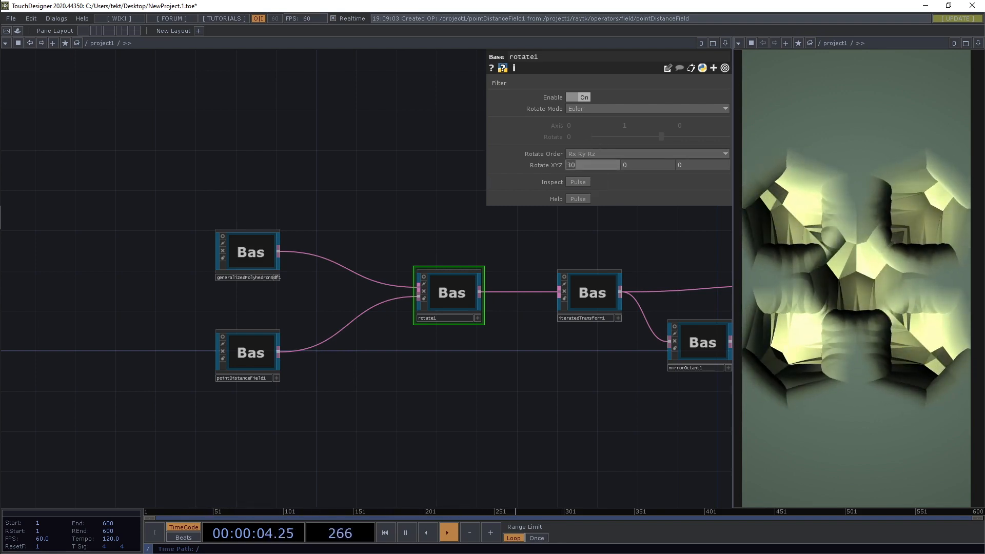
pyautogui.write('0')
pyautogui.press('Tab')
pyautogui.press('Tab')
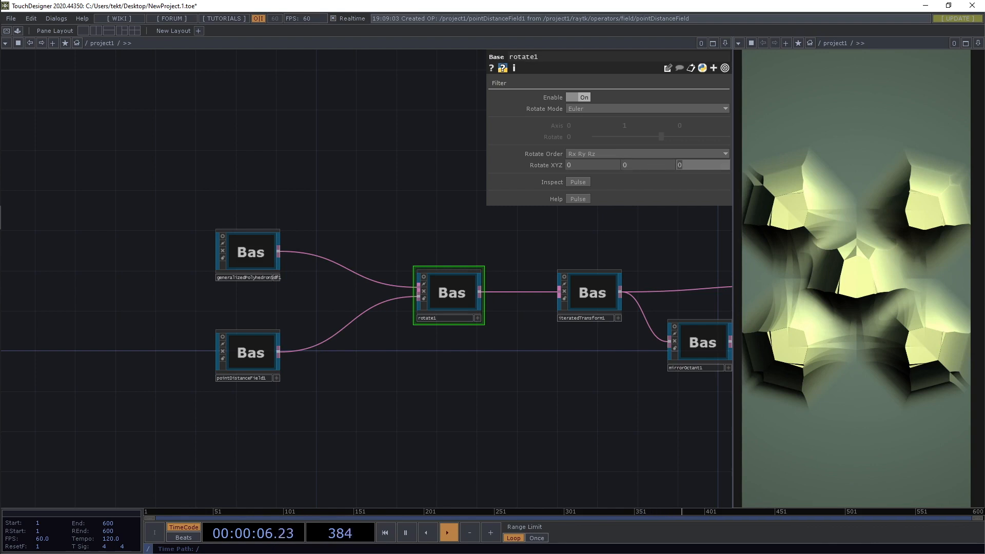
pyautogui.press('Tab')
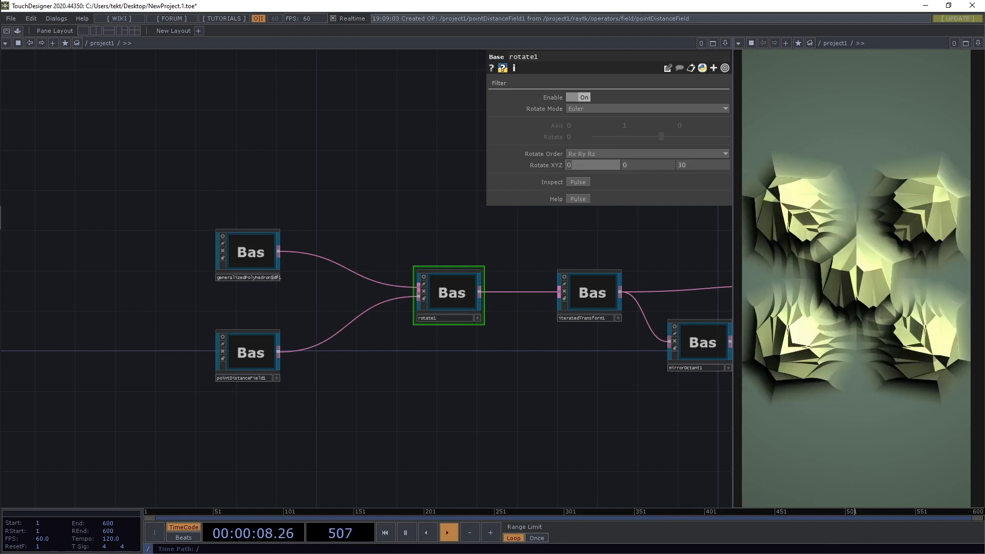
# - Set the X center of pointDistanceField1 to -0.3
pyautogui.click(250, 354)
pyautogui.moveTo(608, 98)
pyautogui.mouseDown()
pyautogui.moveTo(622, 85)
pyautogui.moveTo(588, 86)
pyautogui.moveTo(603, 86)
pyautogui.mouseUp()
pyautogui.moveTo(590, 370); pyautogui.dragTo(434, 361)
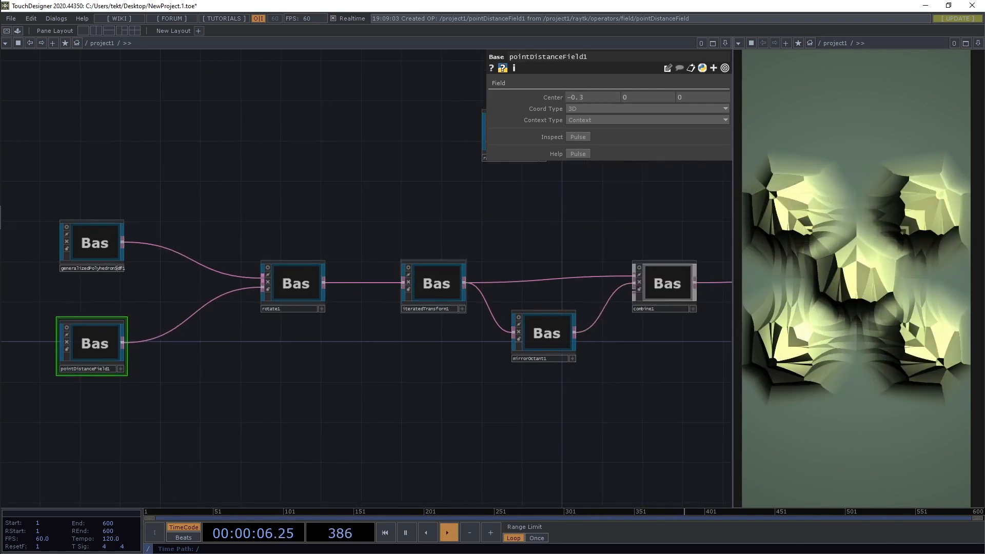
# - Open rotate1 in the RayTK Inspector and set its Z rotation to -20, checking the polyhedron preview
pyautogui.click(296, 285)
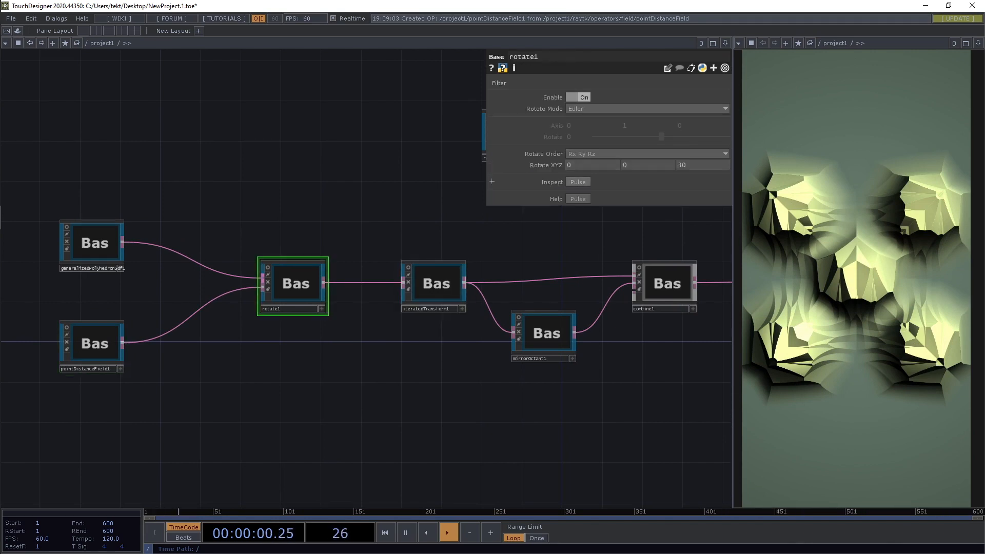
pyautogui.click(578, 182)
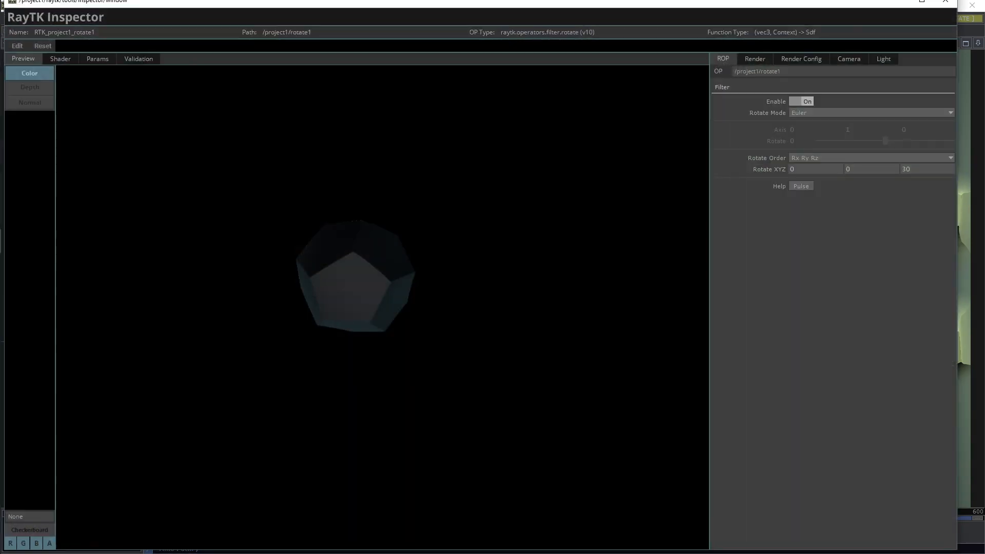
pyautogui.moveTo(440, 5)
pyautogui.mouseDown()
pyautogui.moveTo(983, 6)
pyautogui.moveTo(425, 99)
pyautogui.moveTo(447, 22)
pyautogui.mouseUp()
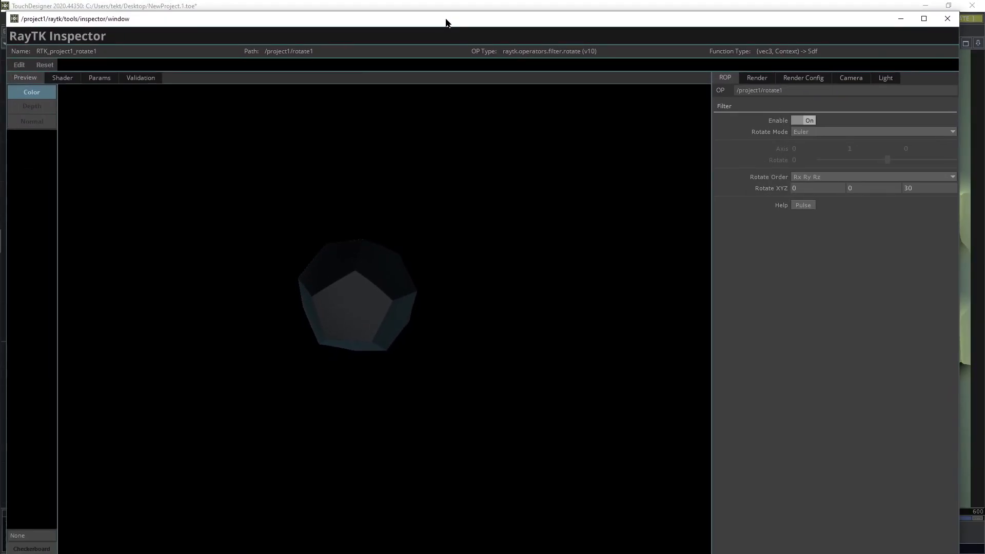
pyautogui.moveTo(810, 188); pyautogui.dragTo(811, 178, button='middle')
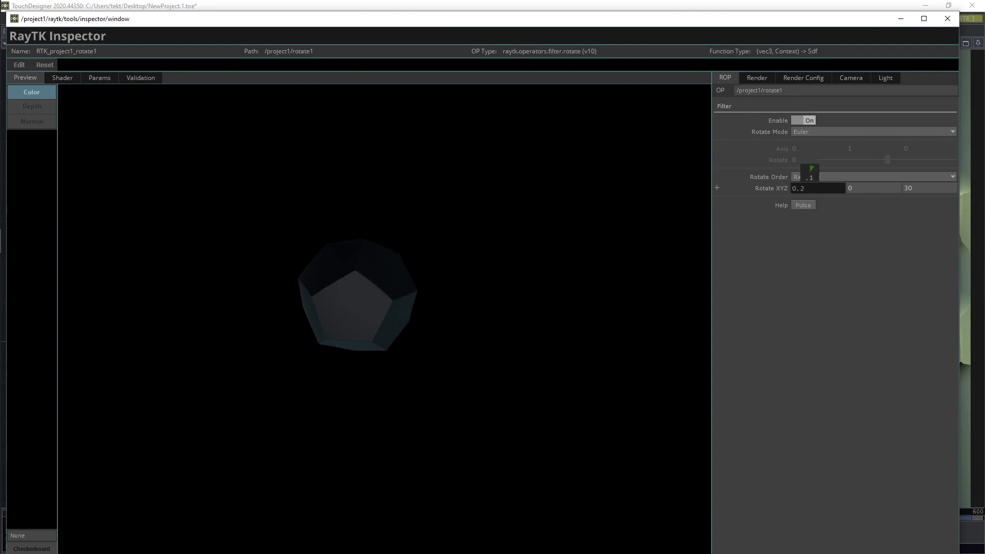
pyautogui.moveTo(918, 188); pyautogui.dragTo(890, 171, button='middle')
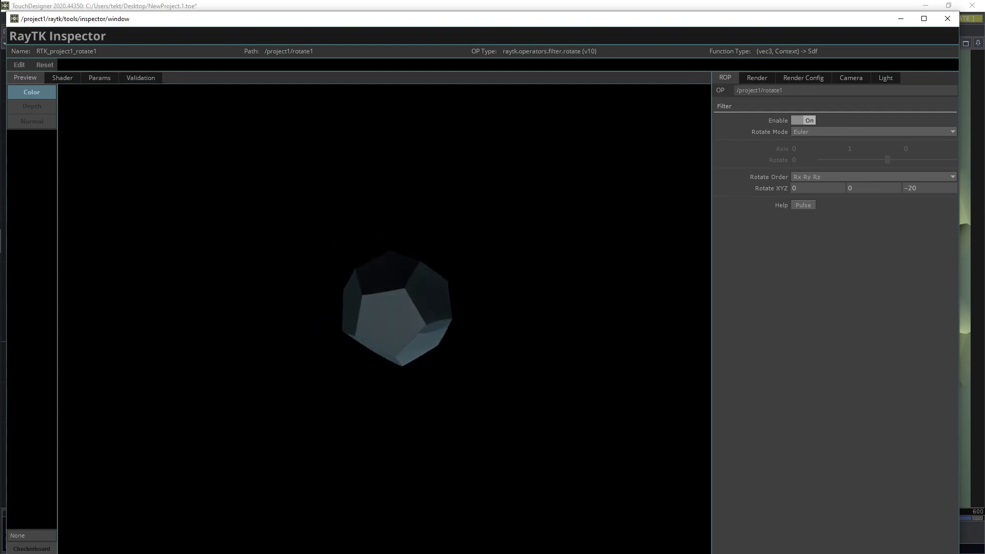
pyautogui.click(439, 427)
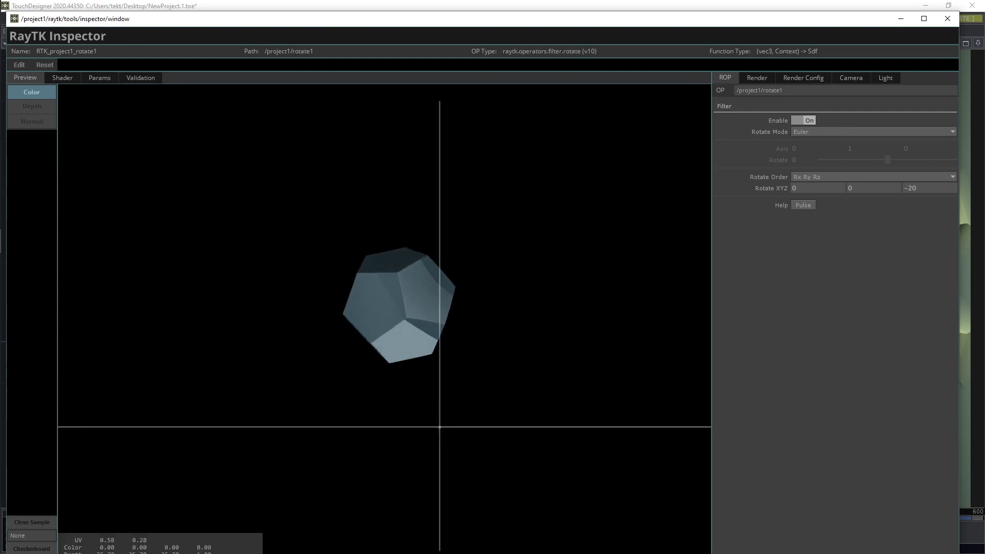
pyautogui.click(31, 522)
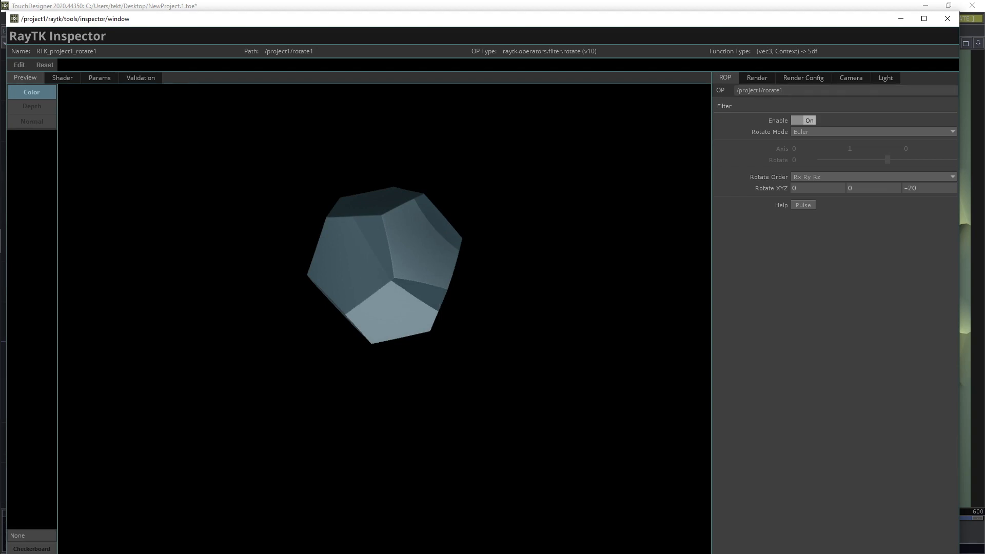
# - Maximize the Inspector, set the X center of pointDistanceField1 to -1.2 there, and close the Inspector
pyautogui.click(924, 18)
pyautogui.click(871, 76)
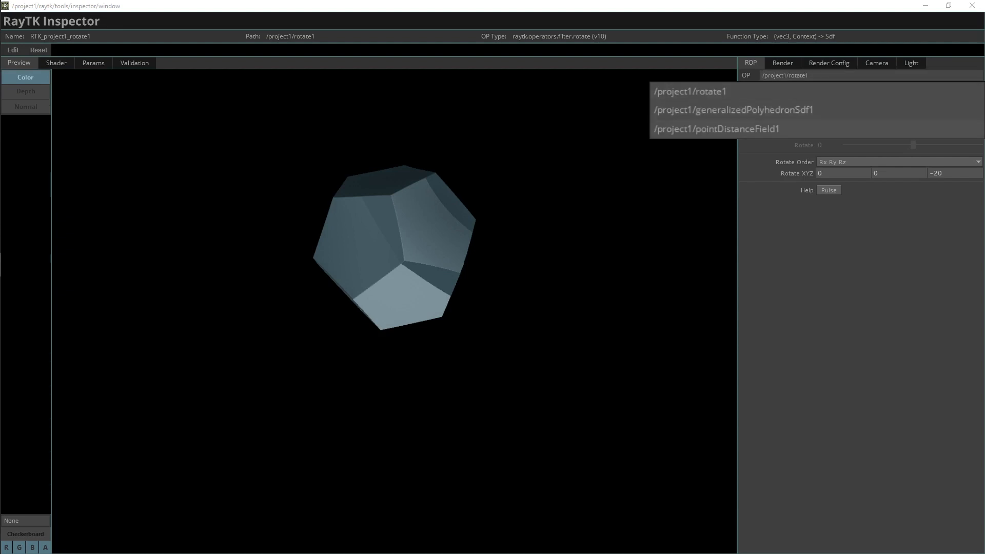
pyautogui.click(716, 129)
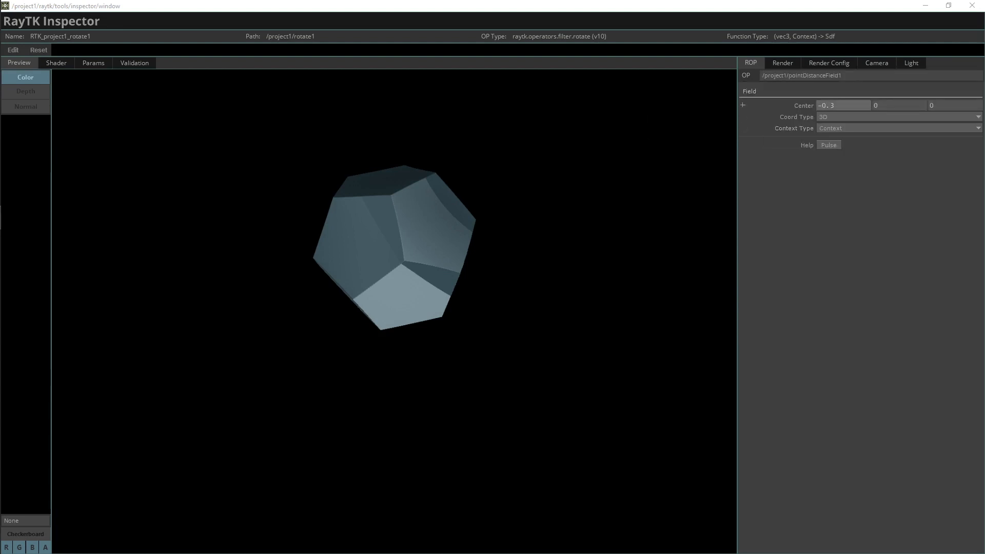
pyautogui.moveTo(842, 105)
pyautogui.mouseDown(button='middle')
pyautogui.moveTo(842, 91)
pyautogui.moveTo(887, 91)
pyautogui.moveTo(821, 91)
pyautogui.moveTo(841, 90)
pyautogui.mouseUp(button='middle')
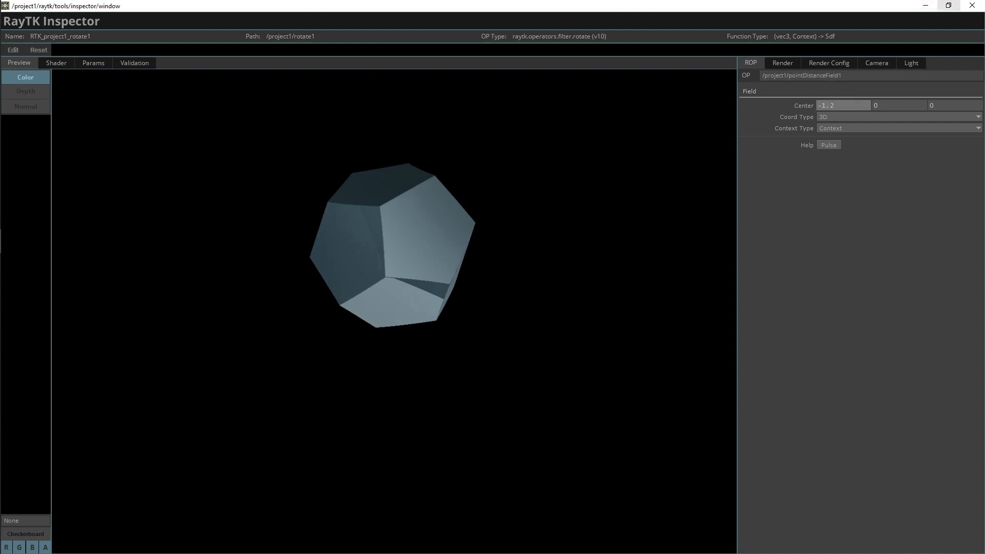
pyautogui.click(971, 6)
# - Find the rescaleField operator in the RayTK palette, add it, and place it just after pointDistanceField1
pyautogui.moveTo(359, 400); pyautogui.dragTo(443, 354)
pyautogui.hotkey('alt', 'r')
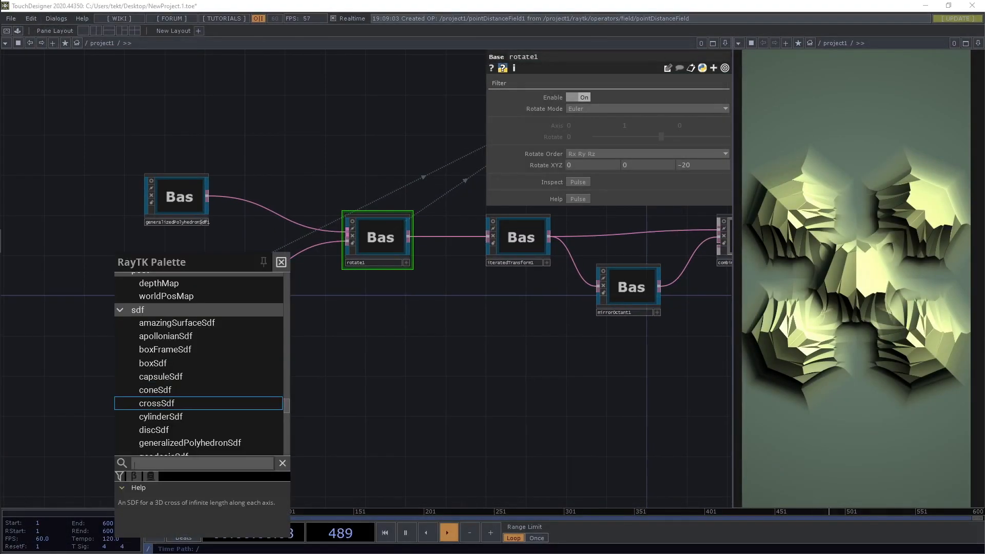
pyautogui.click(244, 463)
pyautogui.write('fiel')
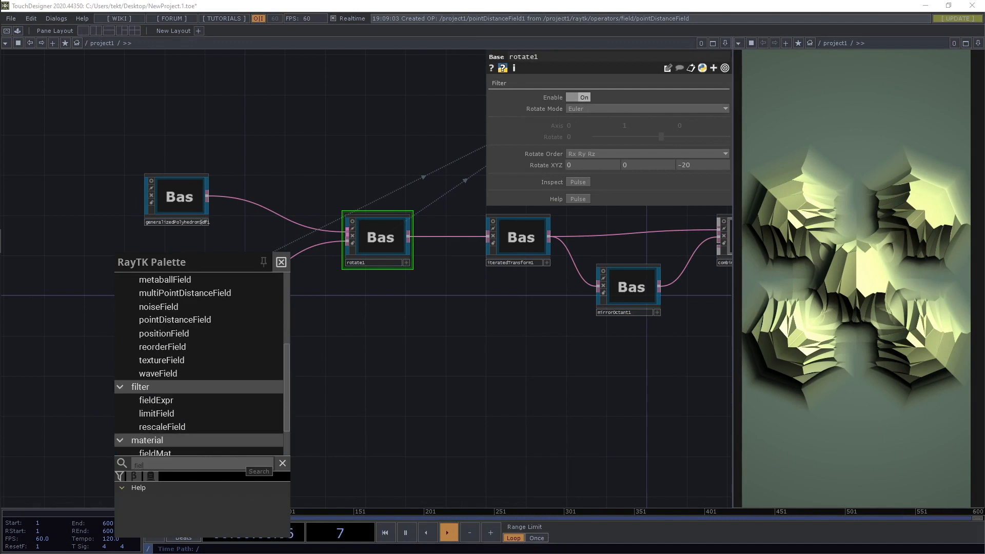
pyautogui.scroll(-1, 198, 403)
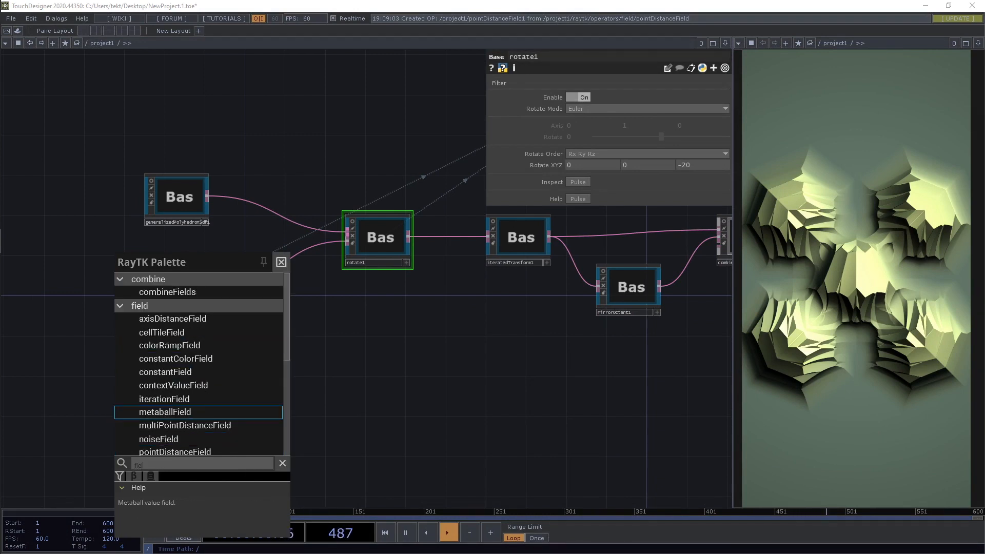
pyautogui.scroll(-5, 198, 405)
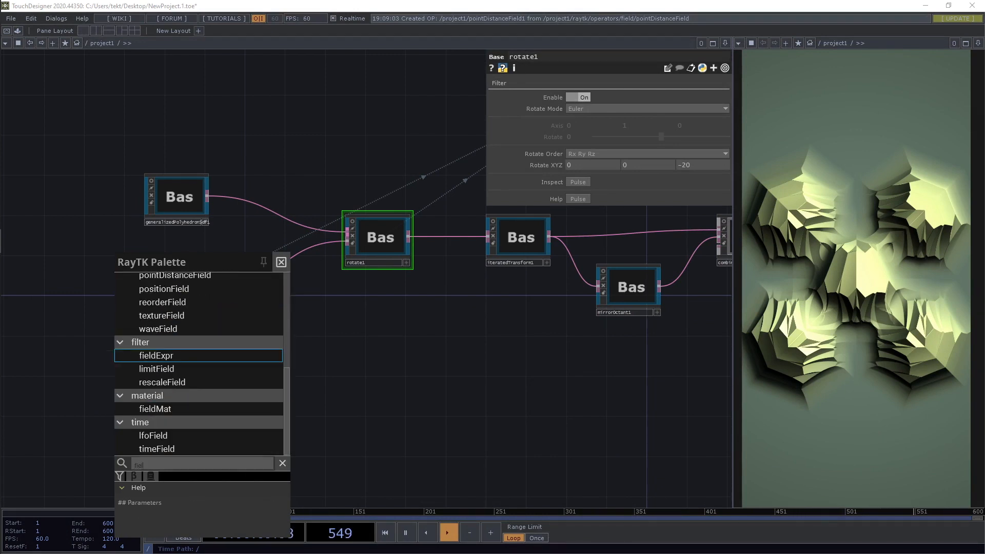
pyautogui.click(198, 382)
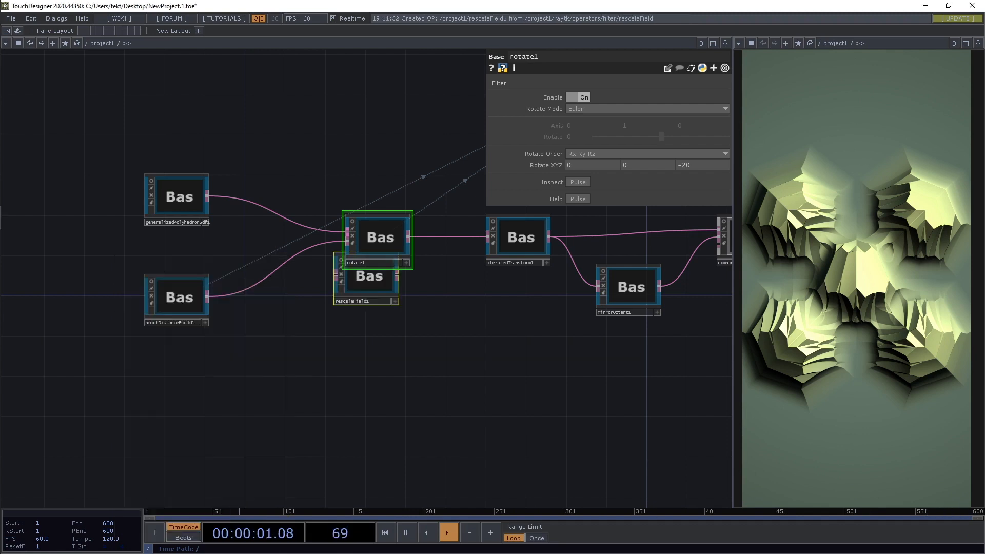
pyautogui.moveTo(367, 290); pyautogui.dragTo(280, 310)
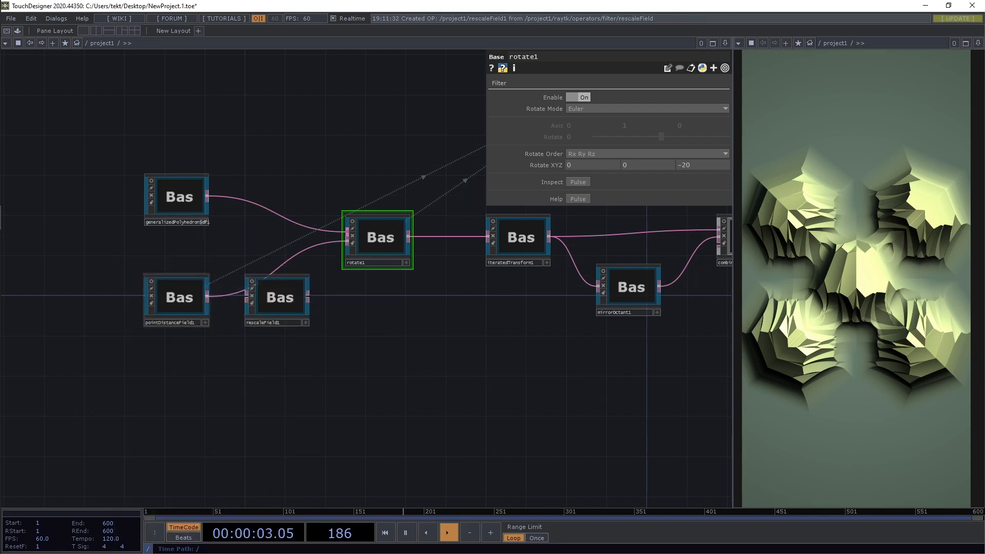
# - Reset the X center of pointDistanceField1 to 0 and wire rescaleField1 between pointDistanceField1 and the second input of rotate1
pyautogui.click(180, 298)
pyautogui.moveTo(598, 98); pyautogui.dragTo(643, 83, button='middle')
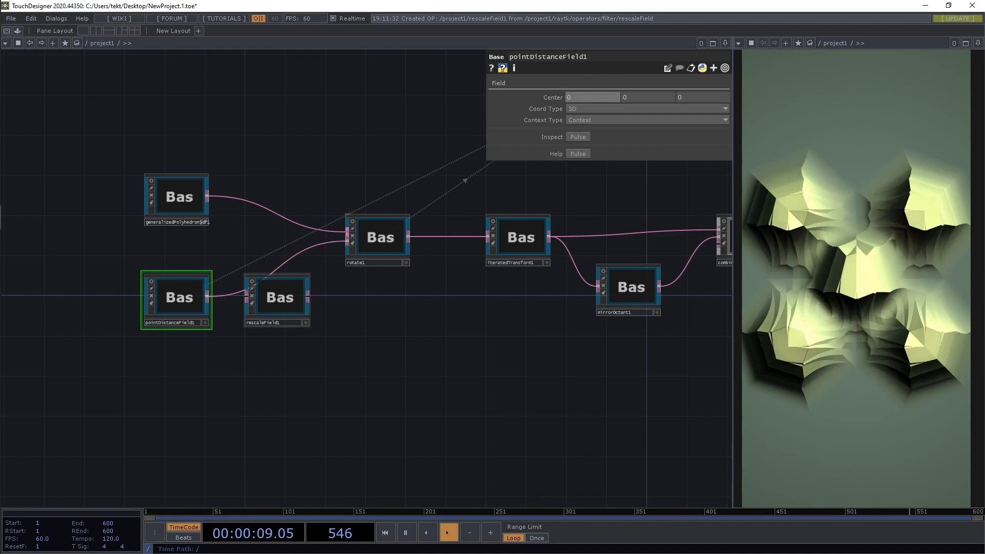
pyautogui.click(256, 306)
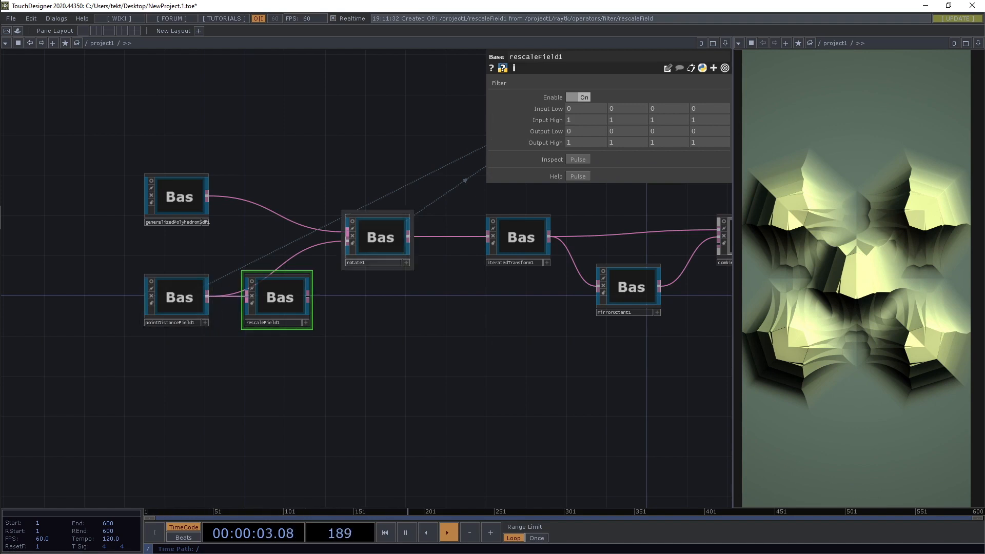
pyautogui.moveTo(307, 296); pyautogui.dragTo(308, 252)
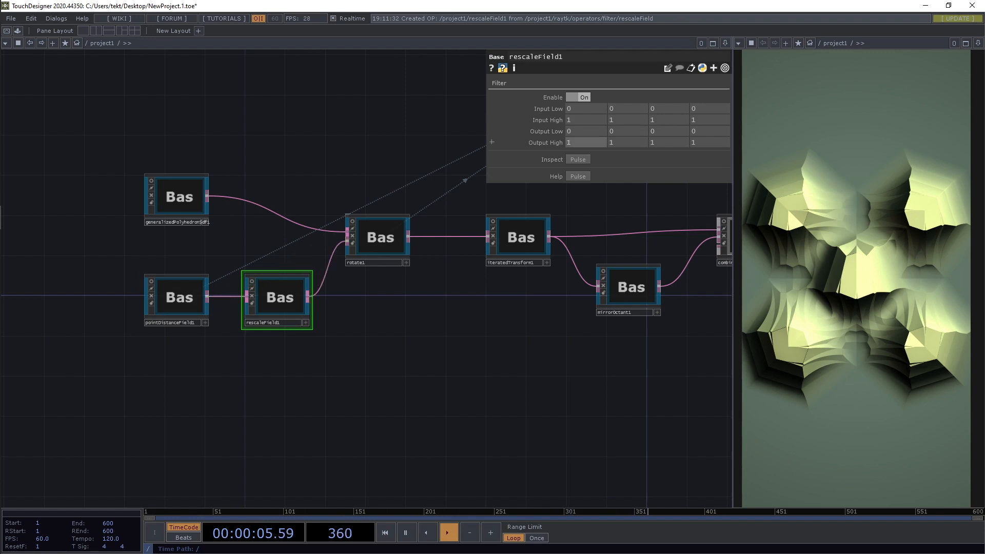
# - Set the first Output High value of rescaleField1 to 35
pyautogui.middleClick(580, 142)
pyautogui.moveTo(581, 142); pyautogui.dragTo(582, 127, button='middle')
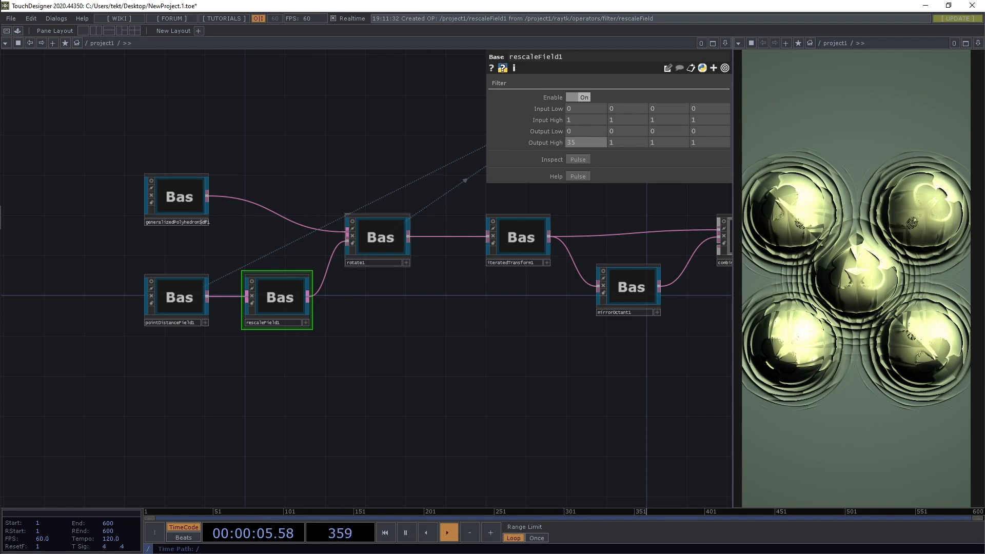
# - Inspect rotate1, vary the first Output High value of rescaleField1 there, settling on -1, and close the Inspector
pyautogui.click(380, 237)
pyautogui.click(578, 181)
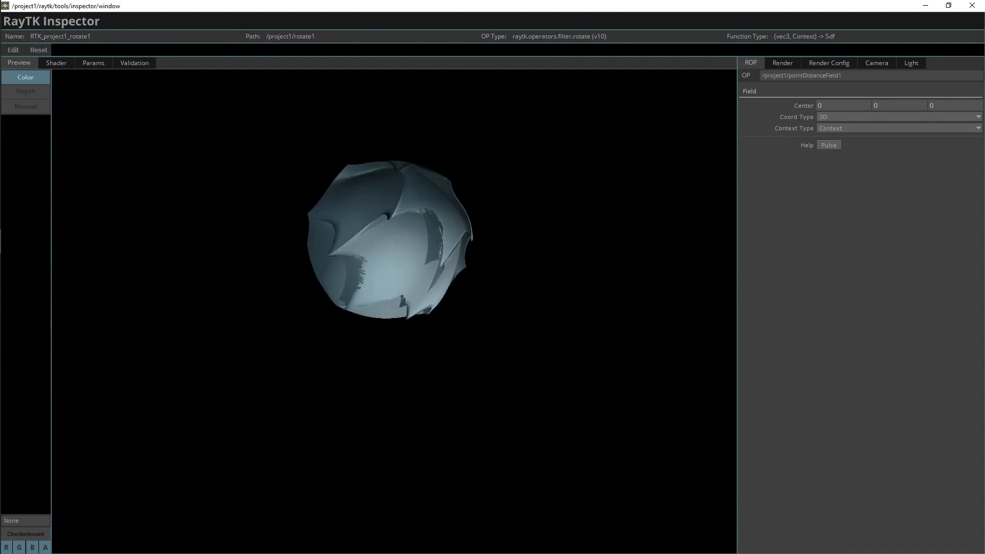
pyautogui.click(841, 75)
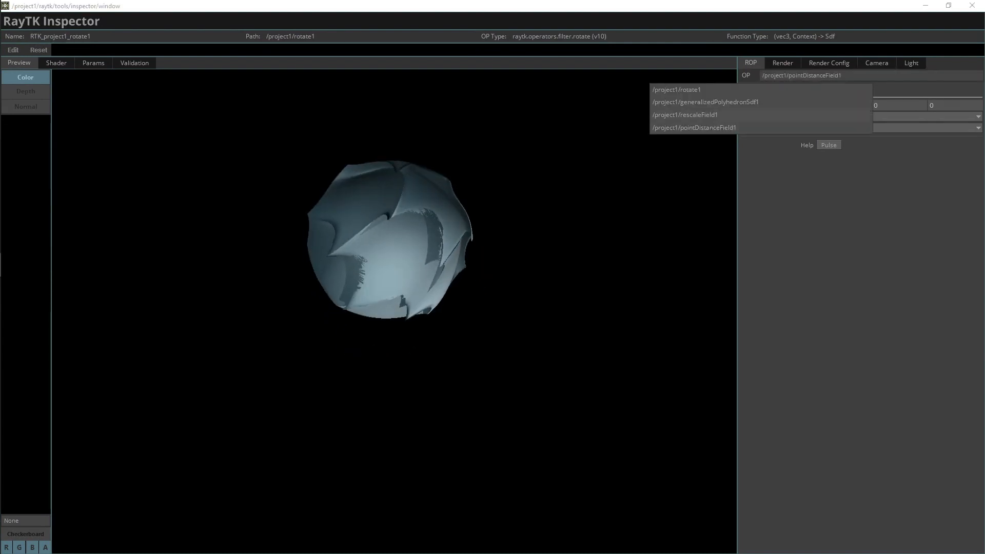
pyautogui.click(685, 114)
pyautogui.moveTo(826, 151); pyautogui.dragTo(841, 135, button='middle')
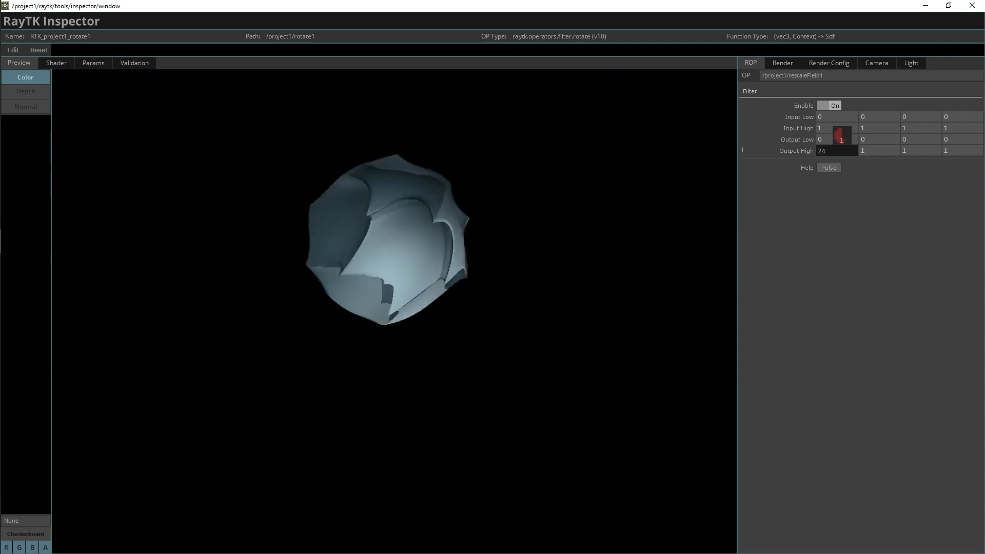
pyautogui.moveTo(841, 135); pyautogui.dragTo(841, 134)
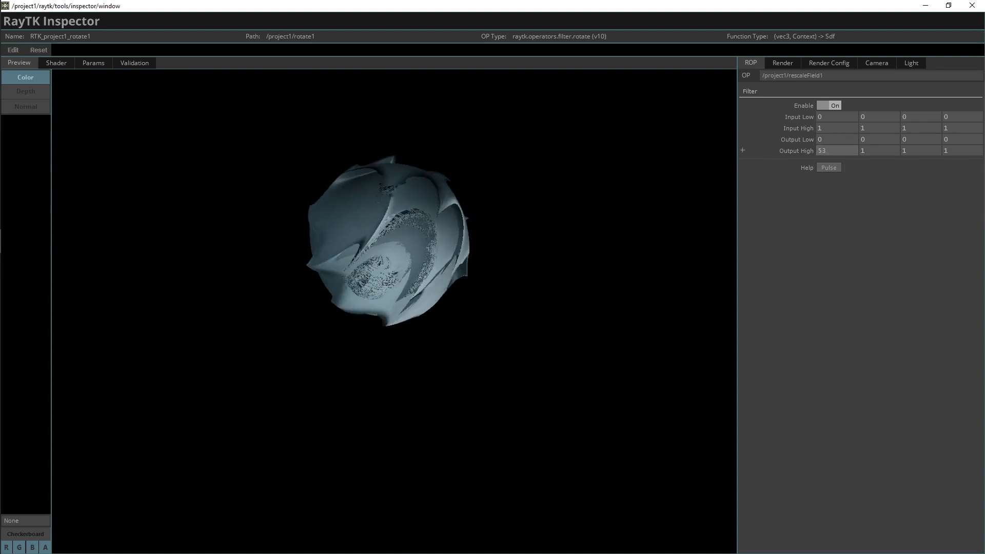
pyautogui.moveTo(833, 151); pyautogui.dragTo(831, 131, button='middle')
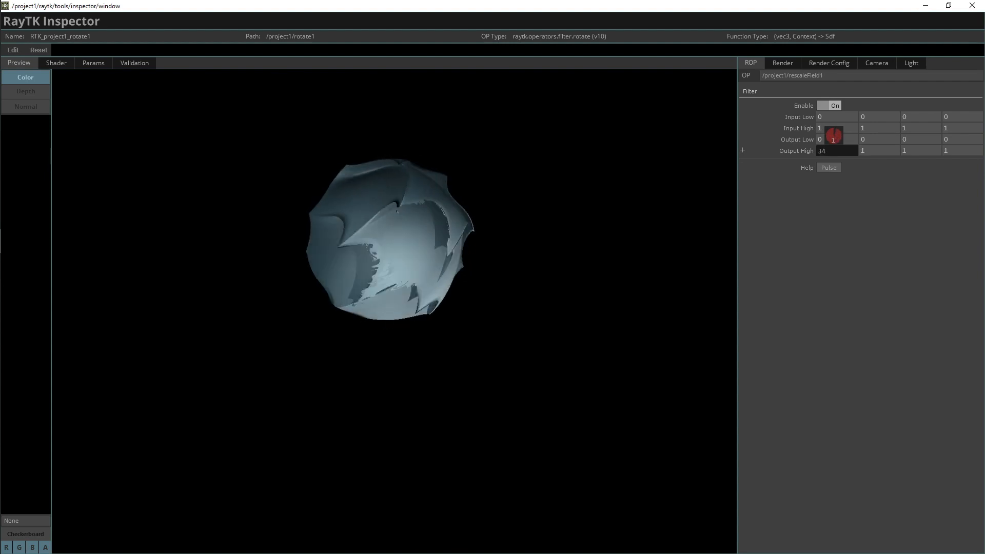
pyautogui.moveTo(833, 135); pyautogui.dragTo(833, 136)
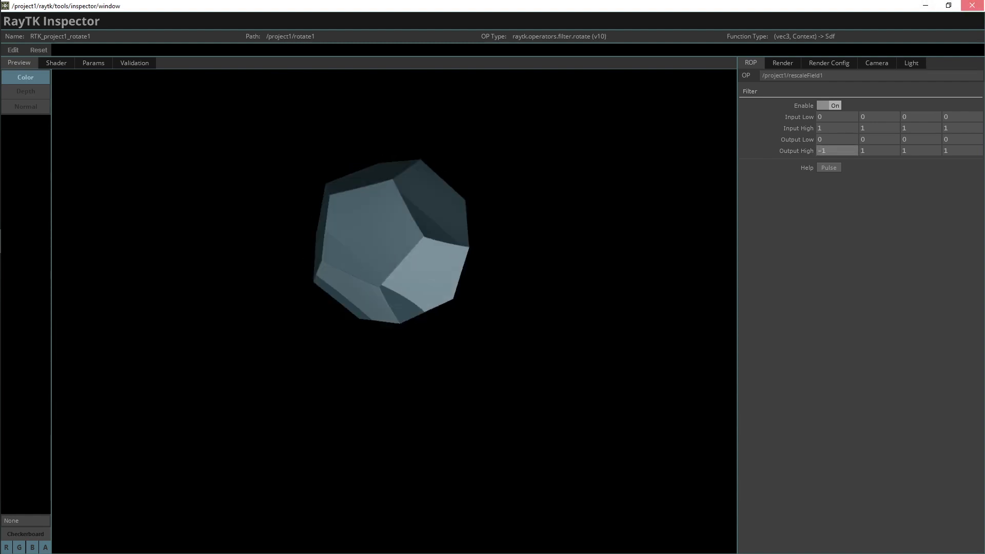
pyautogui.click(972, 6)
pyautogui.moveTo(380, 379)
pyautogui.mouseDown()
pyautogui.moveTo(416, 378)
pyautogui.moveTo(399, 381)
pyautogui.mouseUp()
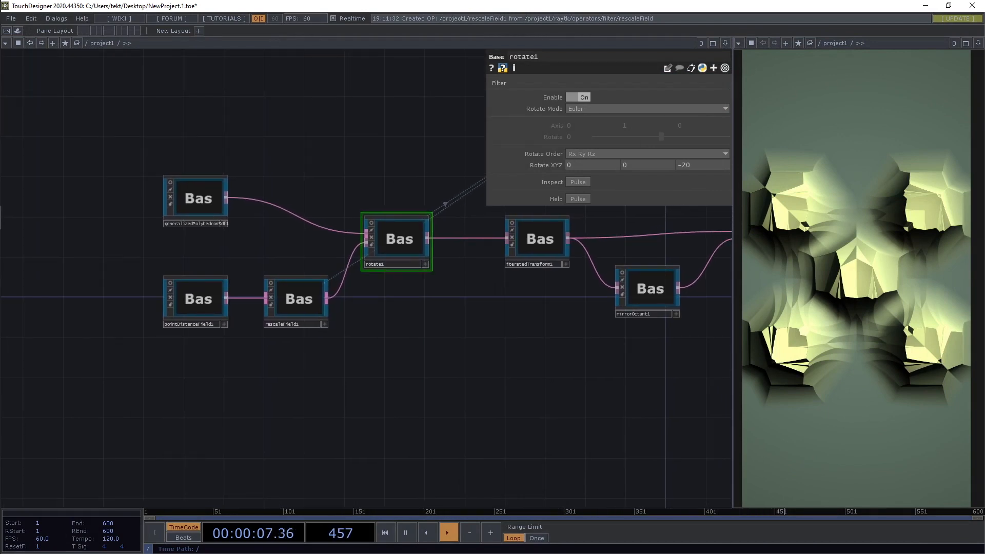
pyautogui.moveTo(399, 382); pyautogui.dragTo(418, 349)
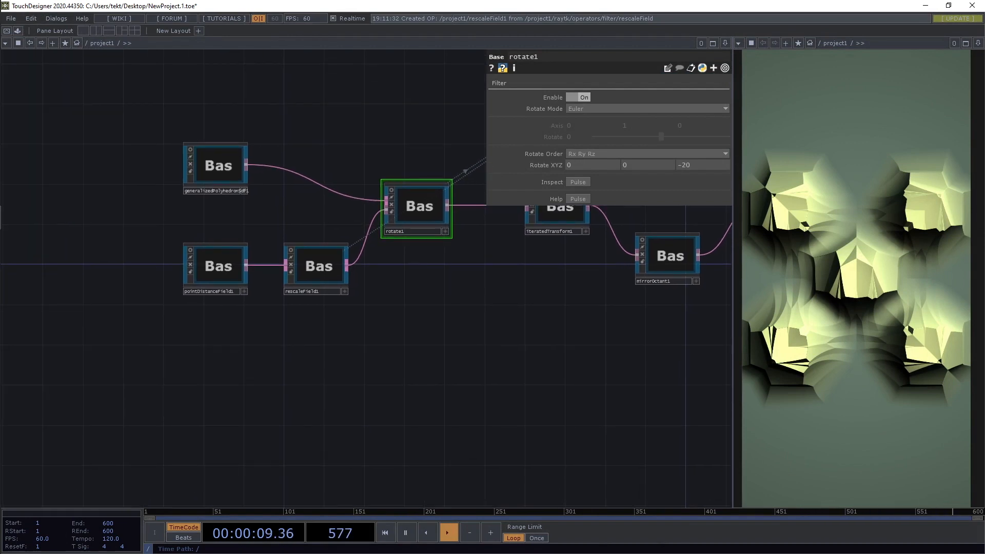
pyautogui.hotkey('alt', 'r')
pyautogui.click(152, 405)
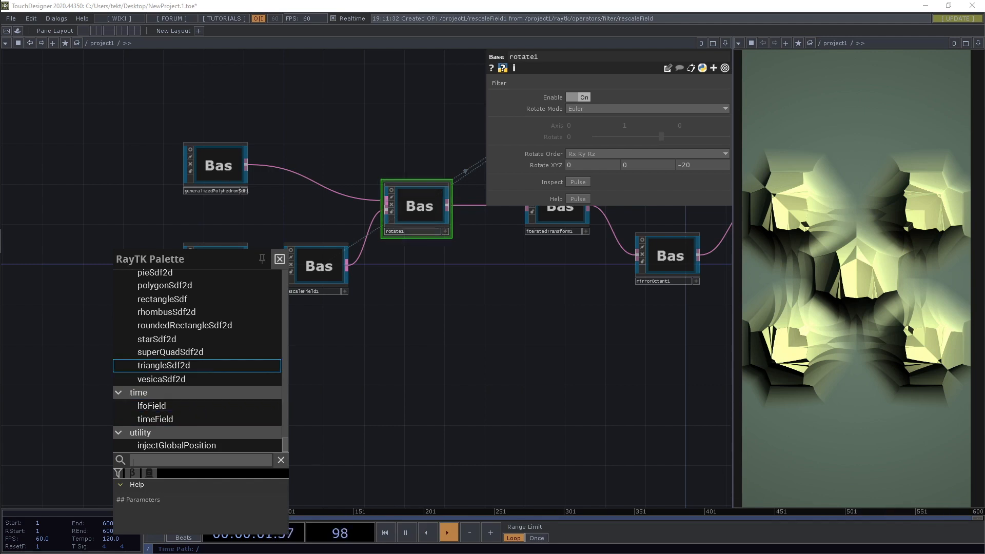
pyautogui.press('Escape')
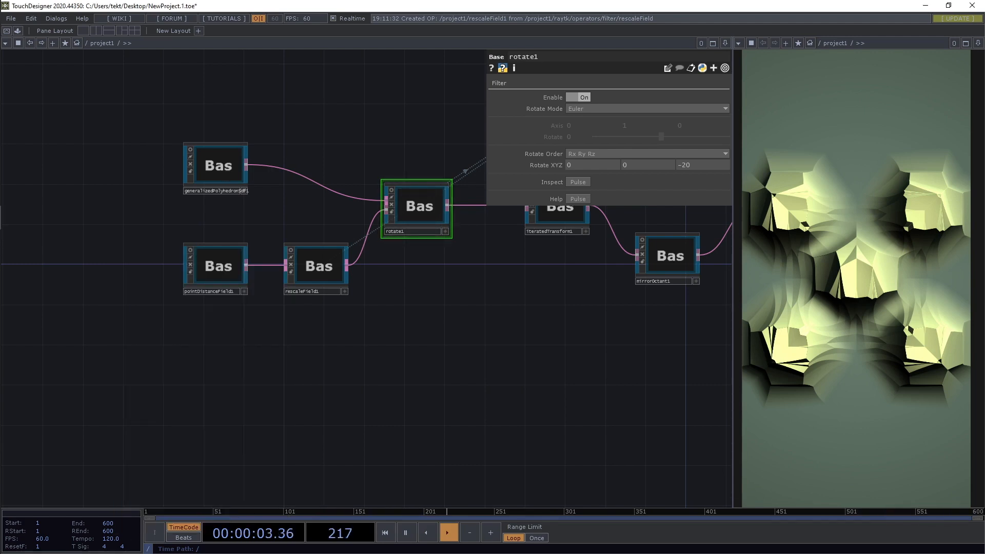
# - Add an lfoField operator from the RayTK palette and place it below pointDistanceField1
pyautogui.hotkey('alt', 'r')
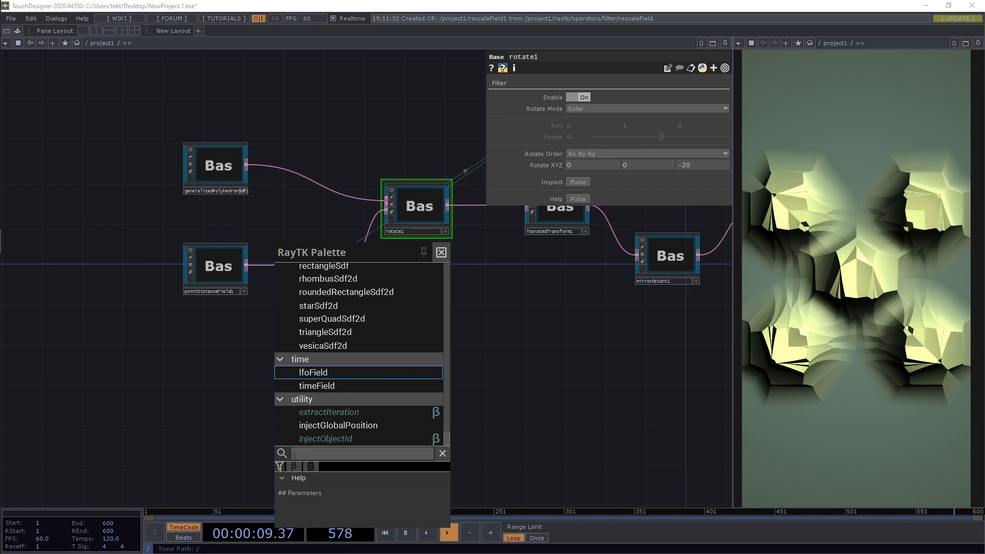
pyautogui.press('Return')
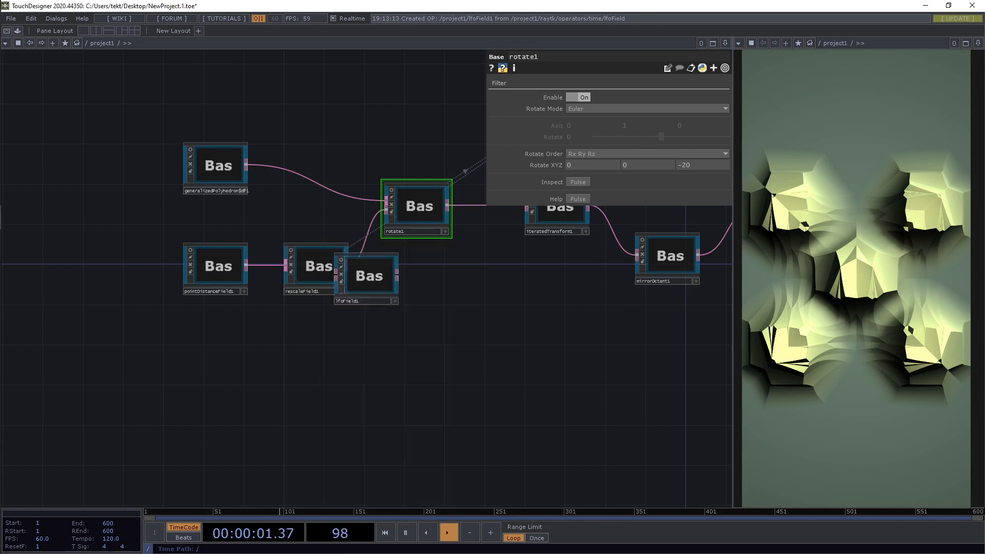
pyautogui.moveTo(369, 276); pyautogui.dragTo(219, 356)
# - Wire lfoField1 into the second input of rotate1 in place of rescaleField1 and set its Amplitude to 9
pyautogui.moveTo(284, 377); pyautogui.dragTo(356, 376)
pyautogui.moveTo(189, 381); pyautogui.dragTo(306, 272)
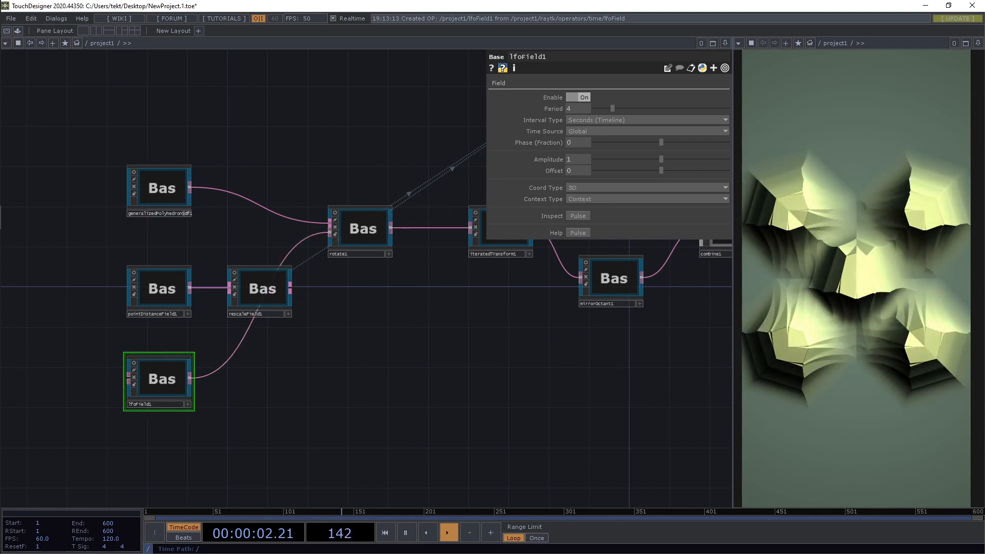
pyautogui.moveTo(574, 159); pyautogui.dragTo(606, 144)
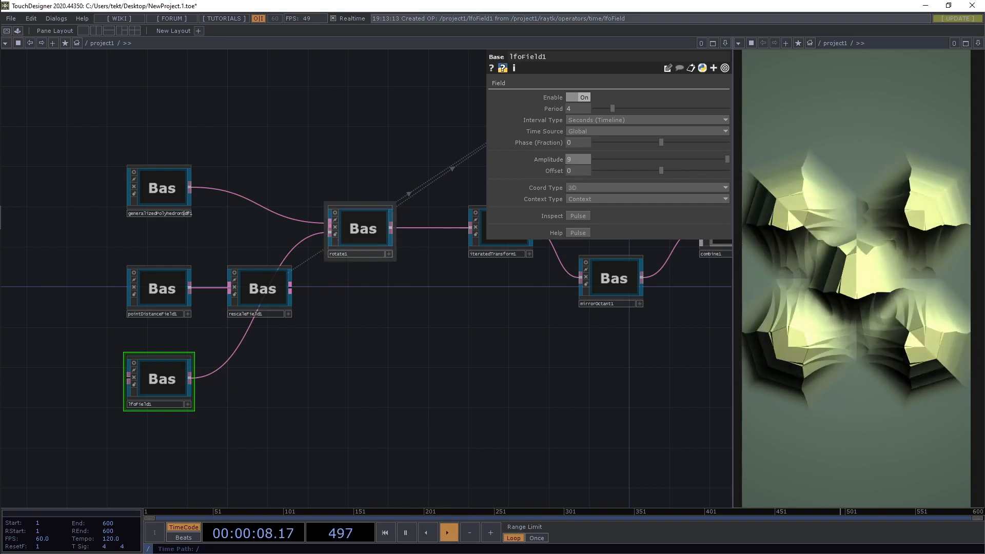
# - Disable the iteratedTransform1 operator
pyautogui.moveTo(390, 318); pyautogui.dragTo(73, 370)
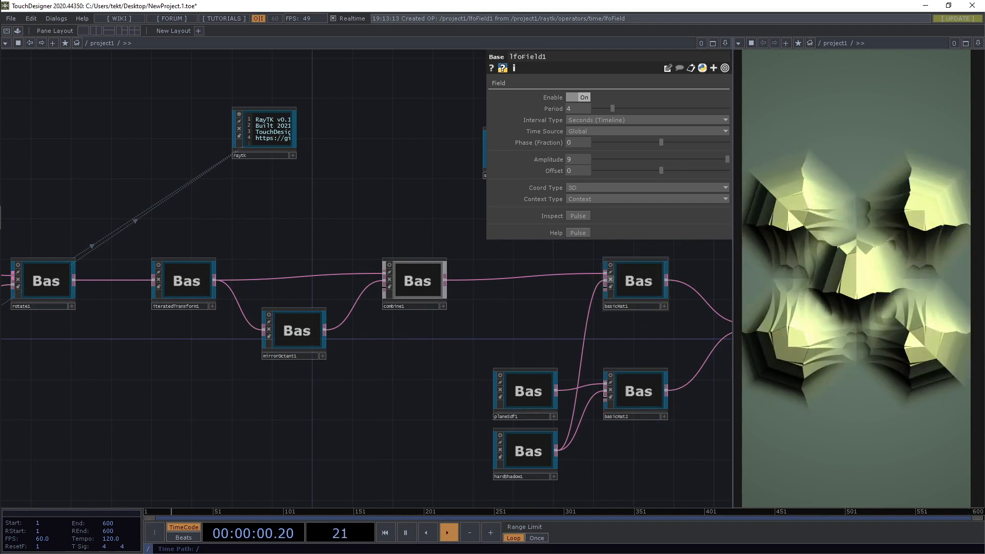
pyautogui.moveTo(203, 233); pyautogui.dragTo(441, 288)
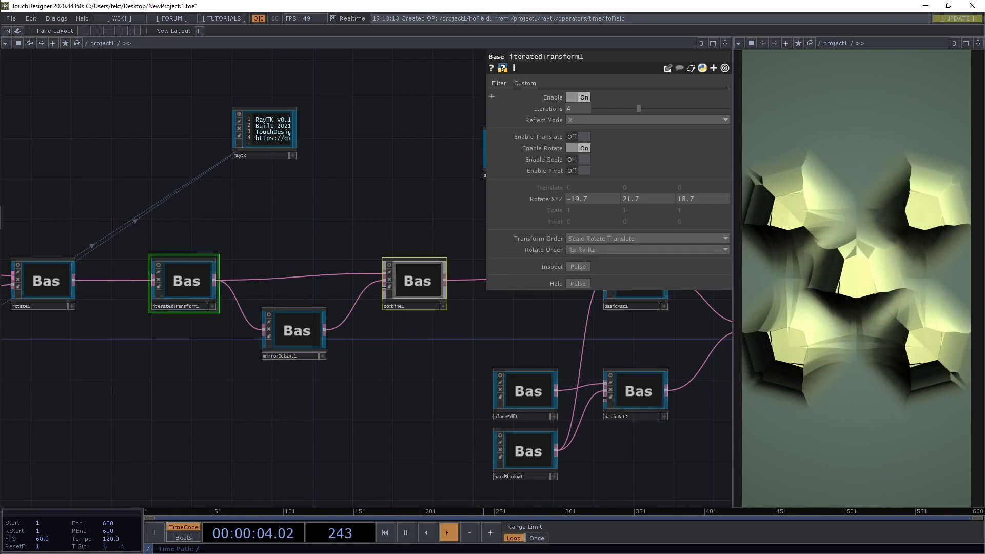
pyautogui.click(578, 97)
# - Set the smooth union Radius of combine2 to 0.341
pyautogui.moveTo(451, 221); pyautogui.dragTo(346, 212)
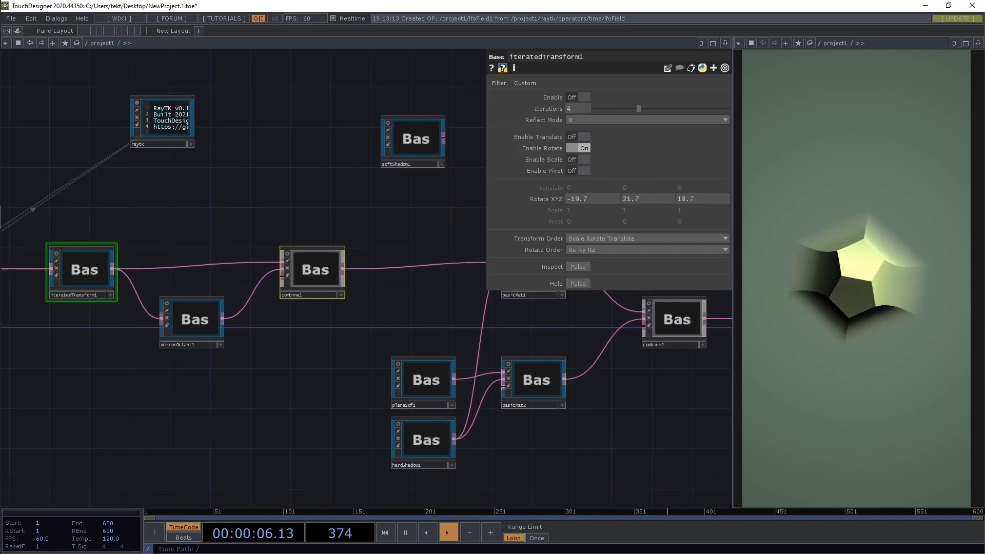
pyautogui.click(675, 321)
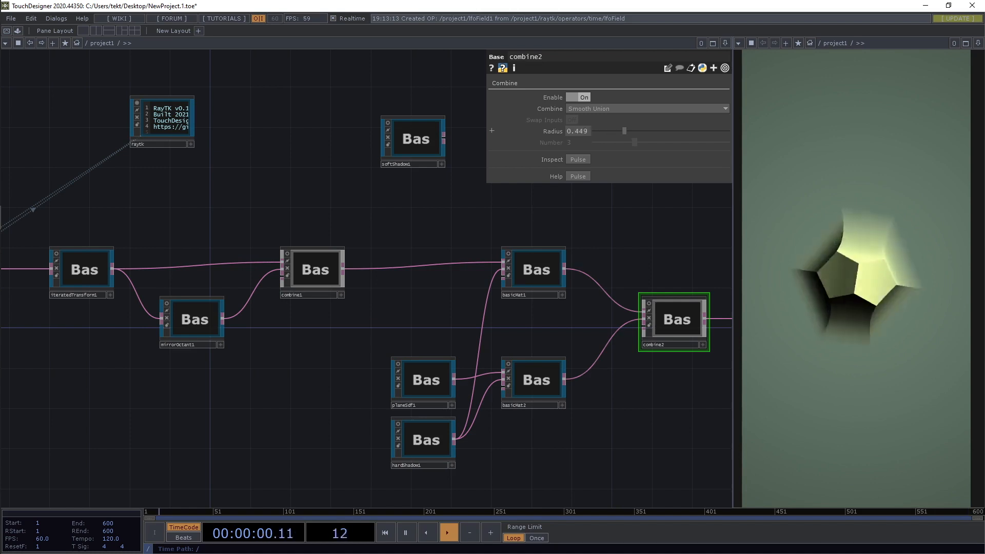
pyautogui.moveTo(625, 131); pyautogui.dragTo(617, 132)
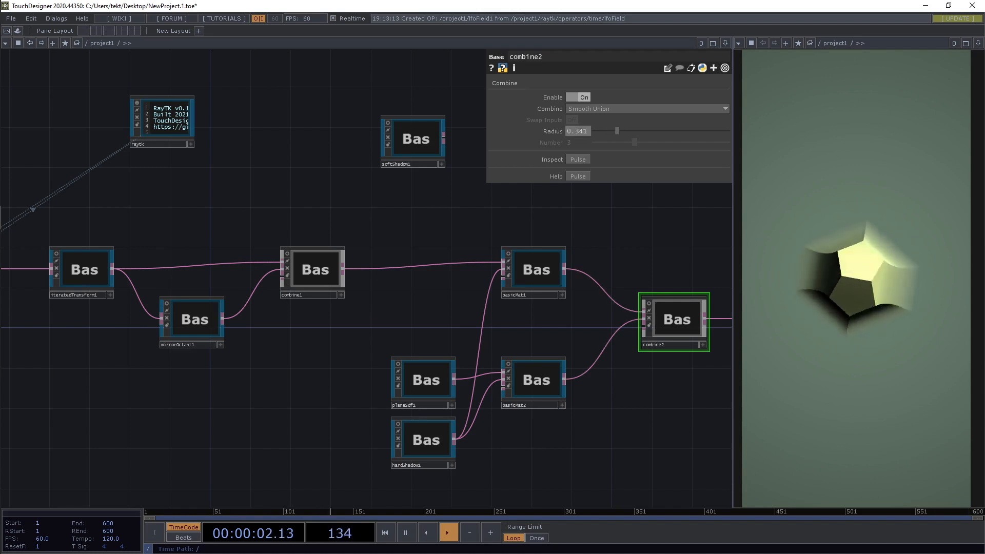
# - Set the Interval Type of lfoField1 to Seconds (Absolute)
pyautogui.moveTo(375, 216); pyautogui.dragTo(577, 199)
pyautogui.moveTo(234, 287); pyautogui.dragTo(442, 255)
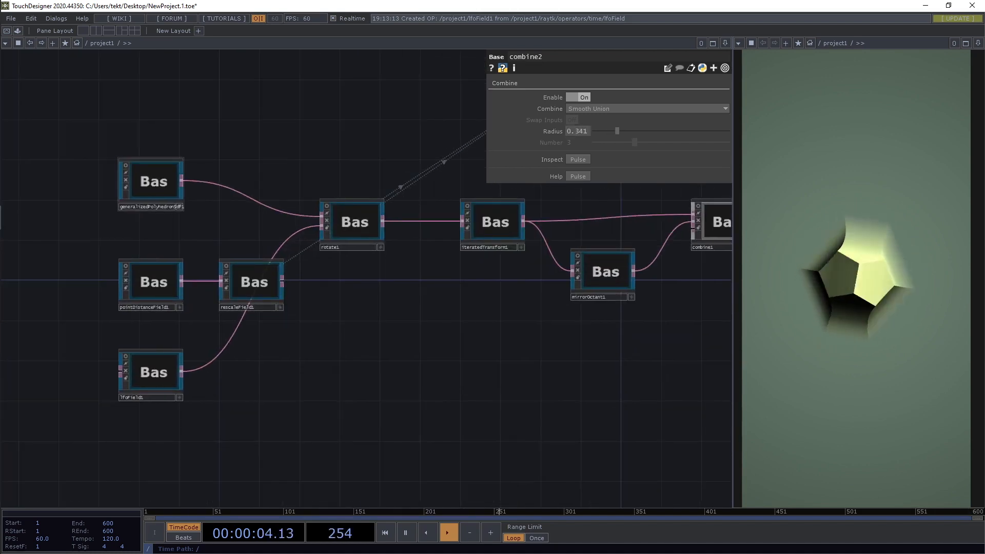
pyautogui.click(153, 374)
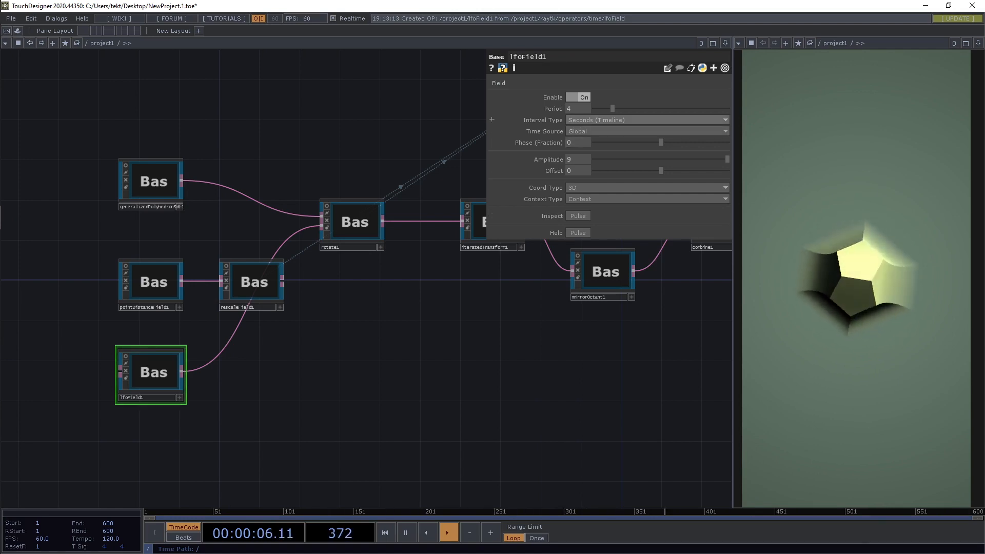
pyautogui.click(595, 120)
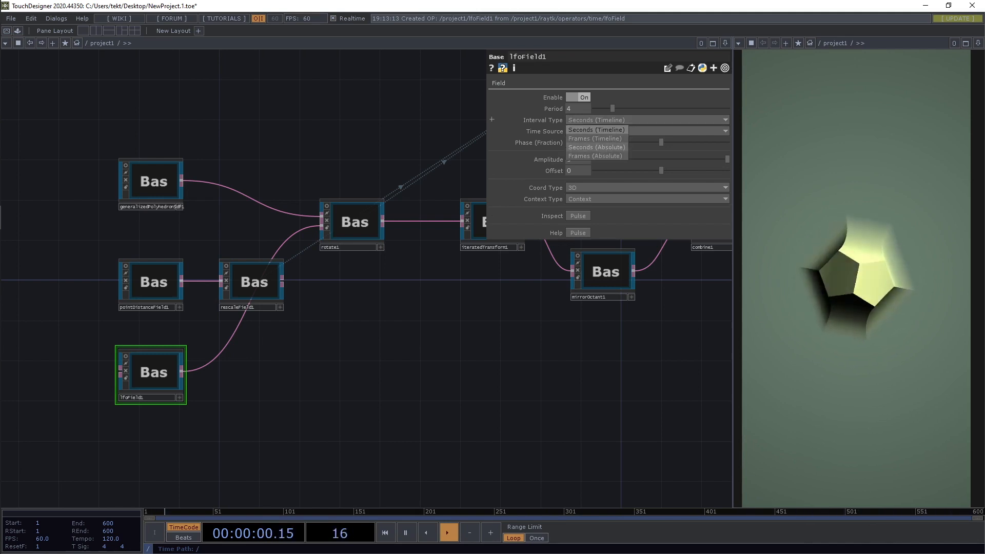
pyautogui.click(597, 147)
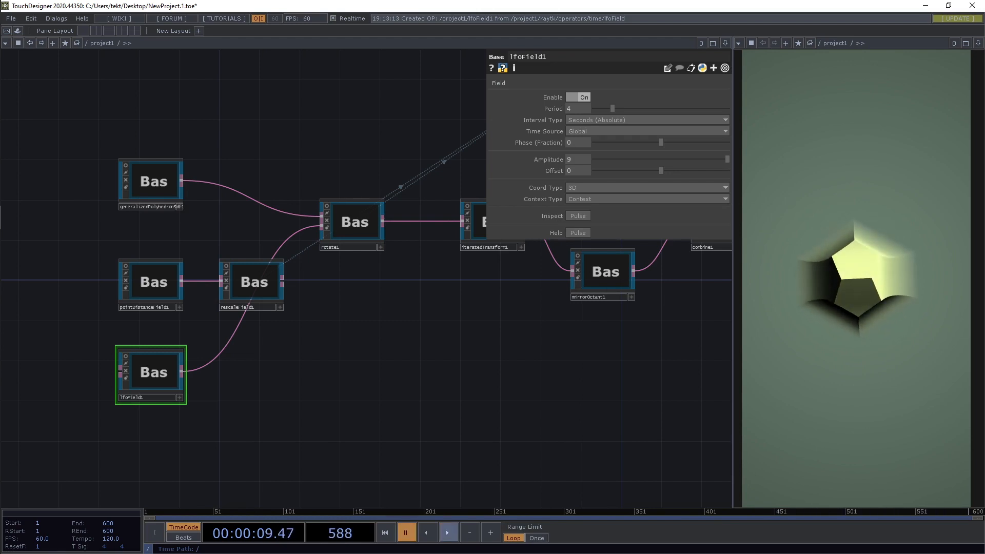
# - Pause the timeline to check how the LFO-driven rotation behaves, and resume playback
pyautogui.press('space')
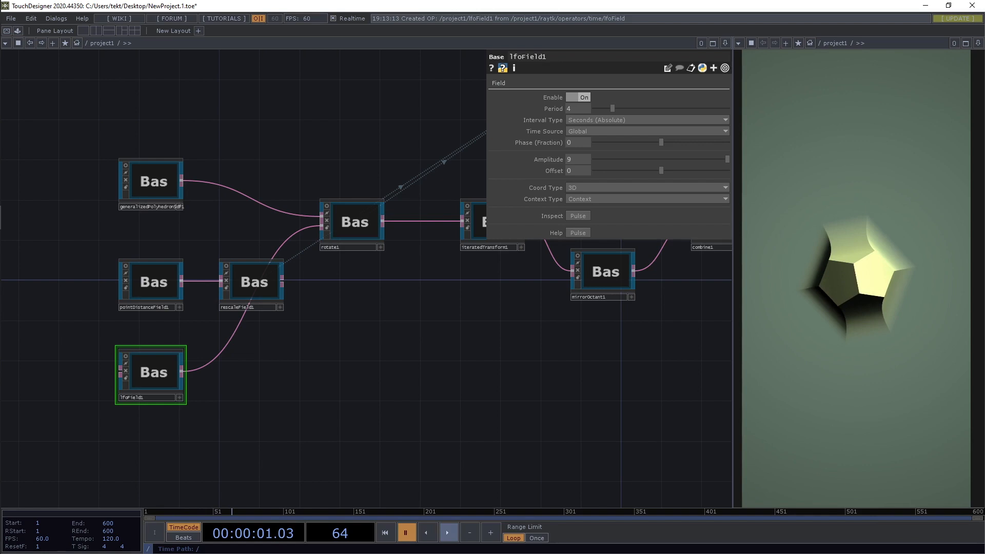
pyautogui.moveTo(451, 380); pyautogui.dragTo(172, 430)
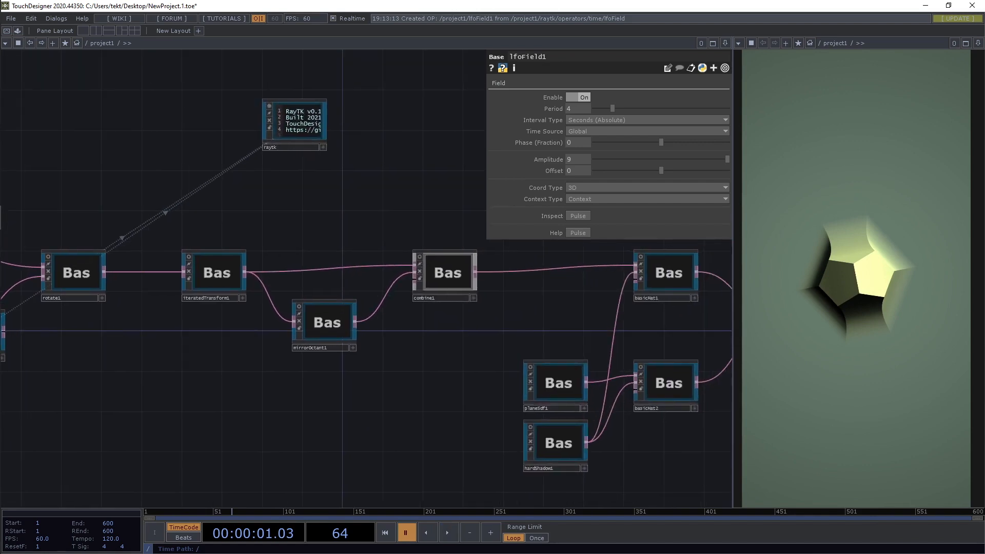
pyautogui.moveTo(411, 390); pyautogui.dragTo(319, 394)
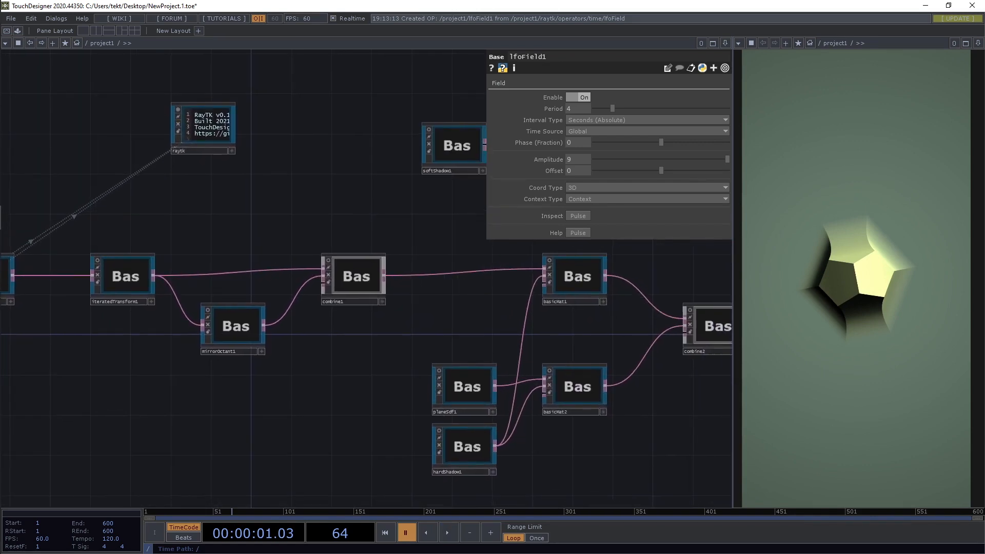
pyautogui.moveTo(205, 410); pyautogui.dragTo(525, 363)
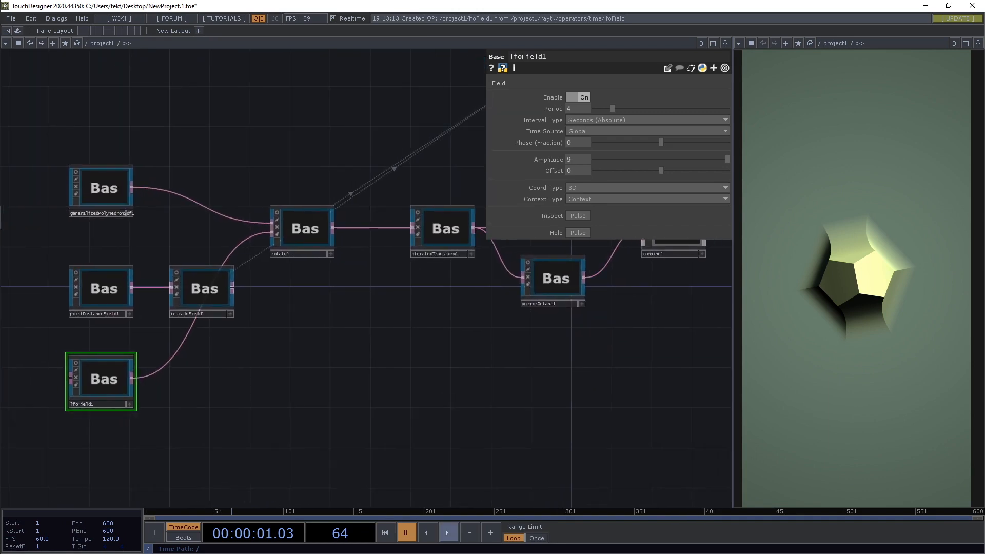
pyautogui.click(447, 533)
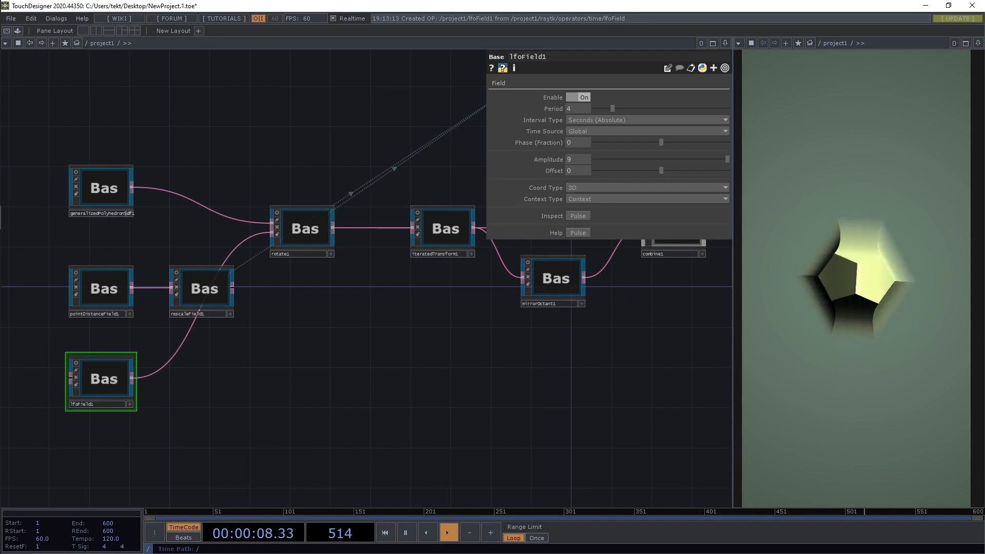
# - Move pointDistanceField1 and rescaleField1 together above generalizedPolyhedronSdf1, and place lfoField1 directly below that polyhedron operator
pyautogui.moveTo(227, 344); pyautogui.dragTo(364, 349)
pyautogui.moveTo(338, 256); pyautogui.dragTo(219, 302, button='right')
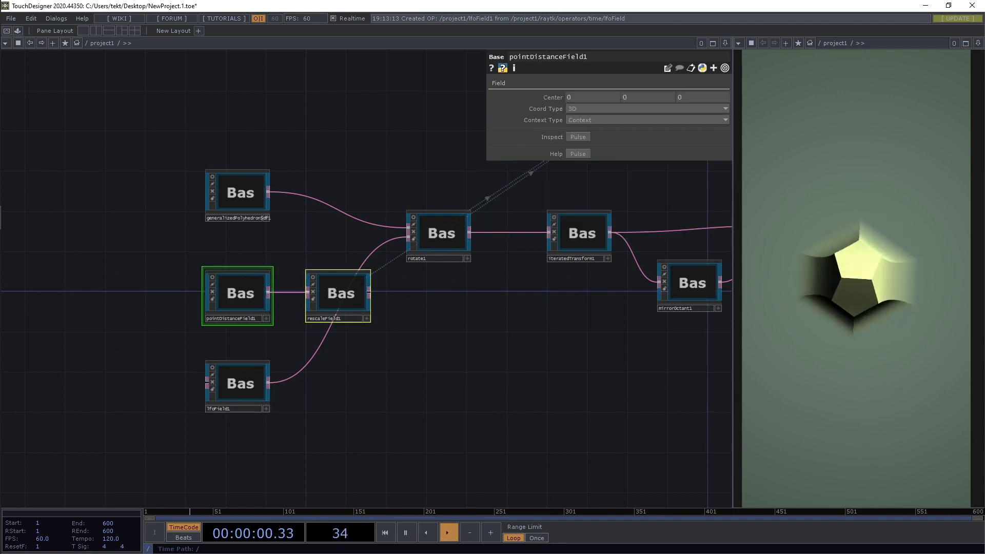
pyautogui.moveTo(240, 295); pyautogui.dragTo(140, 83)
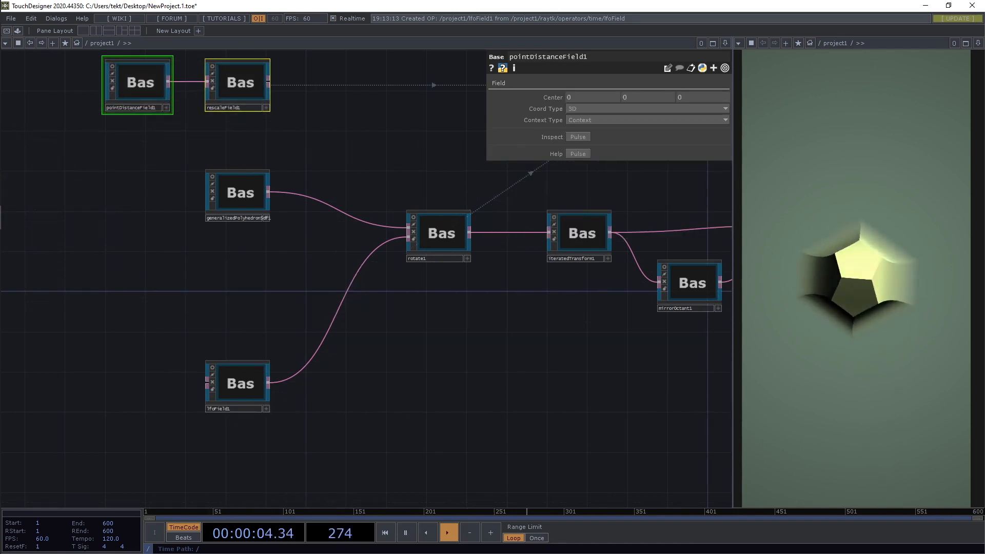
pyautogui.moveTo(241, 384); pyautogui.dragTo(250, 283)
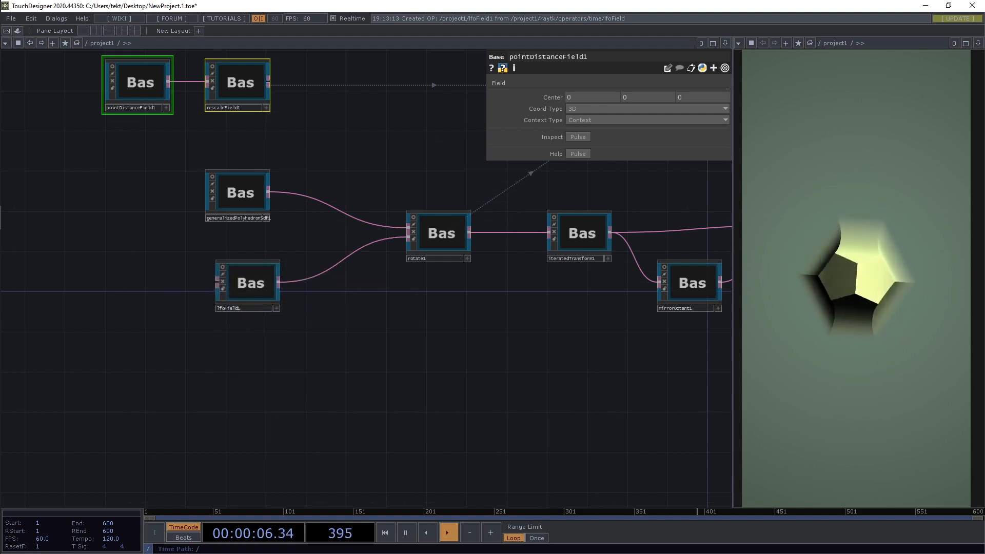
pyautogui.moveTo(308, 344); pyautogui.dragTo(443, 368)
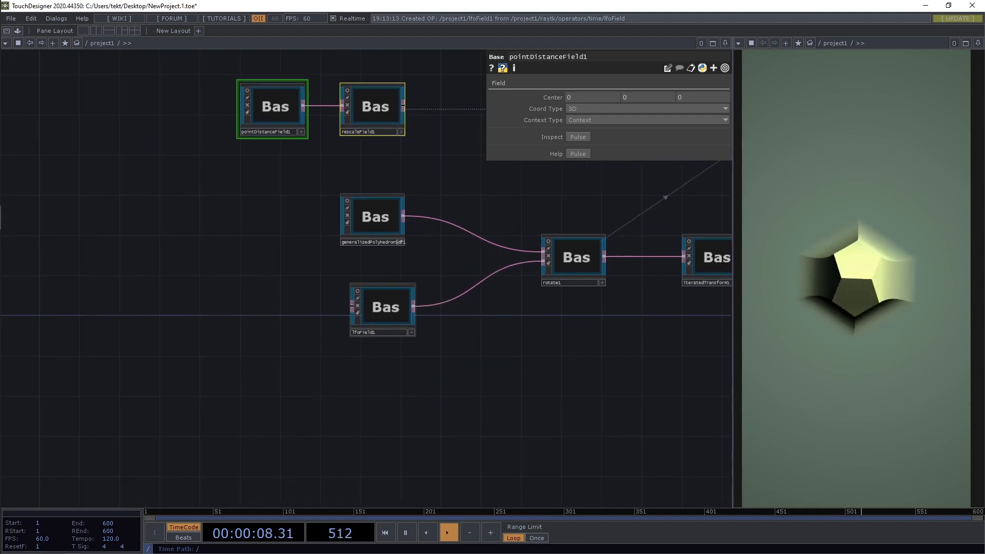
# - Set the Amplitude of lfoField1 to 1
pyautogui.click(386, 307)
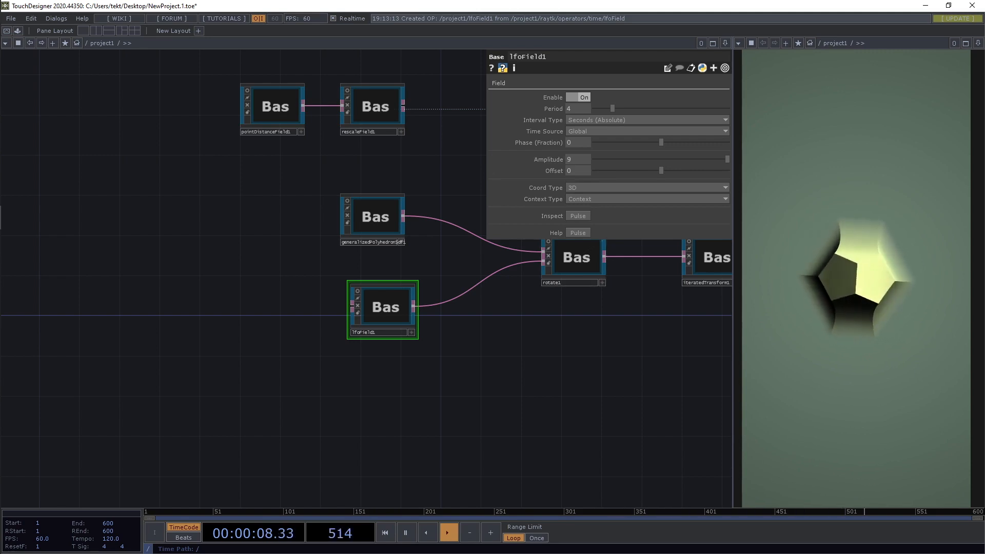
pyautogui.click(578, 160)
pyautogui.write('1')
pyautogui.press('Return')
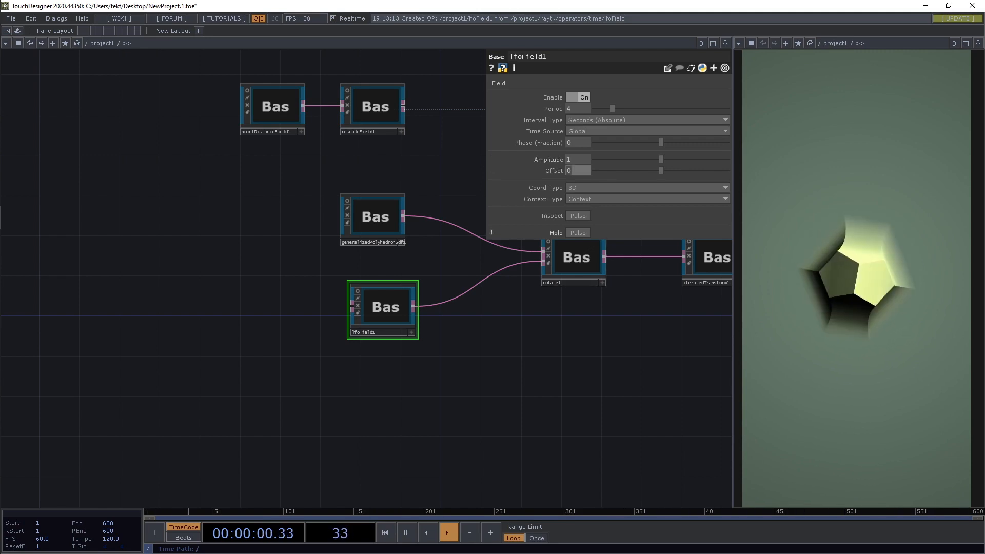
pyautogui.hotkey('ctrl', 'z')
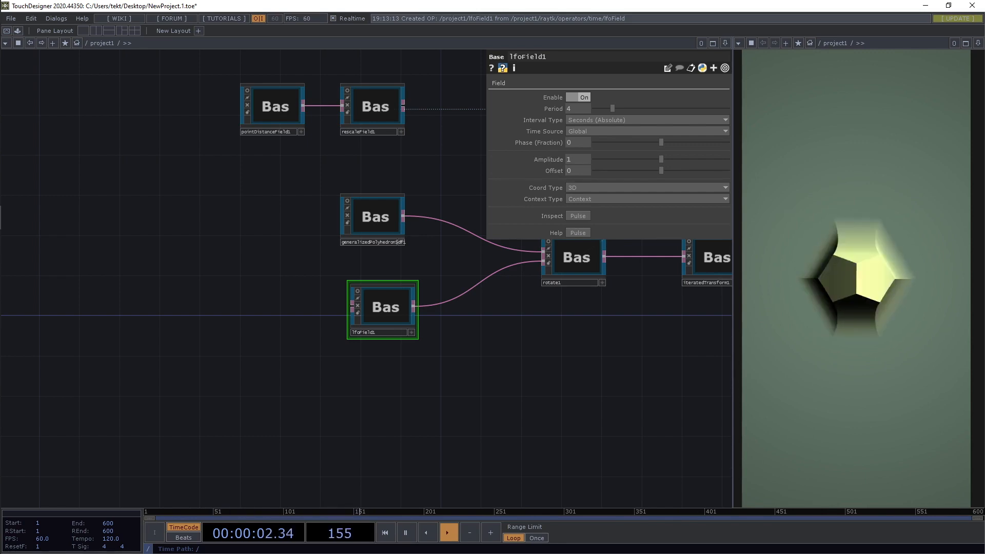
# - Undo the latest amplitude change on lfoField1, and redo it to compare the resulting rotation
pyautogui.hotkey('ctrl', 'z')
pyautogui.hotkey('ctrl', 'z')
pyautogui.hotkey('ctrl', 'y')
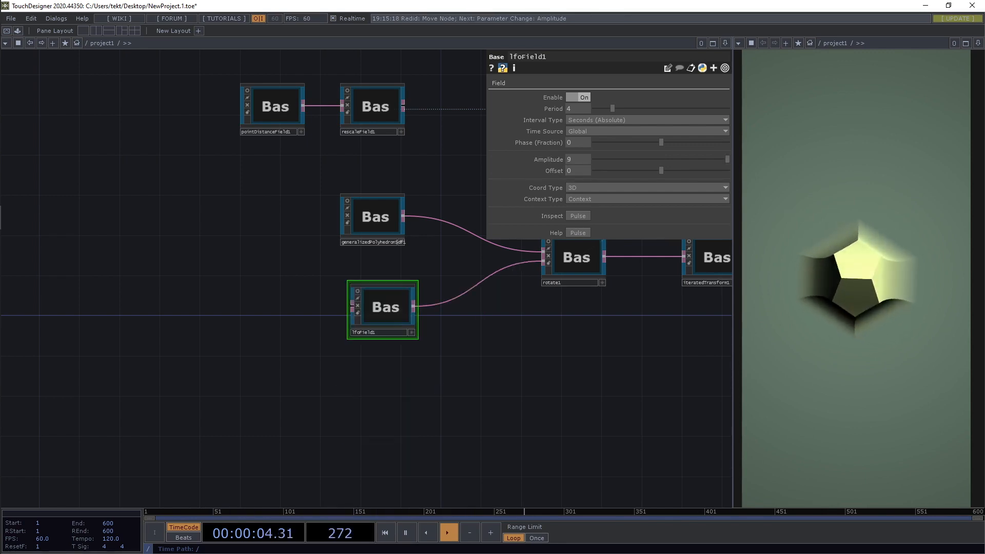
pyautogui.hotkey('ctrl', 'y')
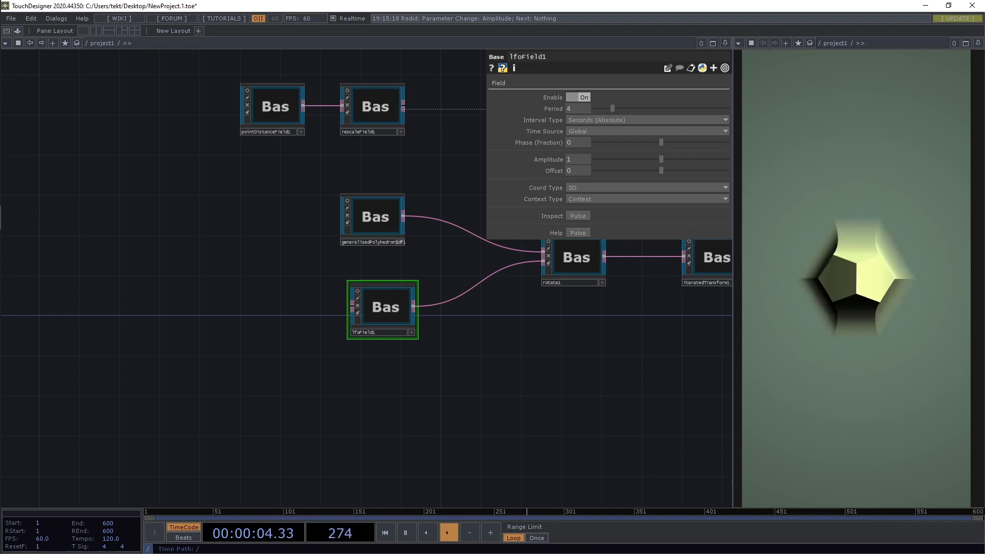
# - Search the RayTK operators for "wa" and add a waveFn function operator to the network
pyautogui.moveTo(451, 390); pyautogui.dragTo(487, 397)
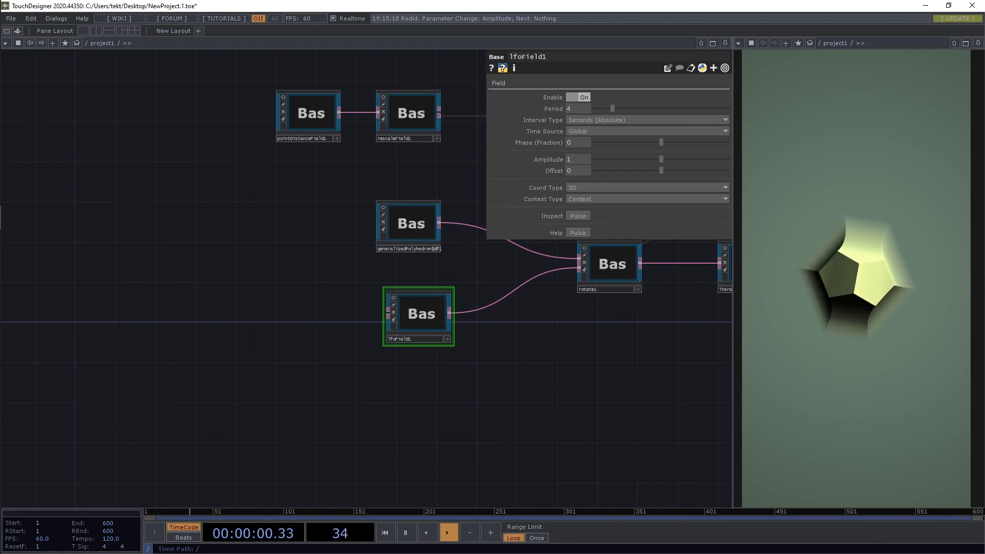
pyautogui.hotkey('alt', 'r')
pyautogui.write('wa')
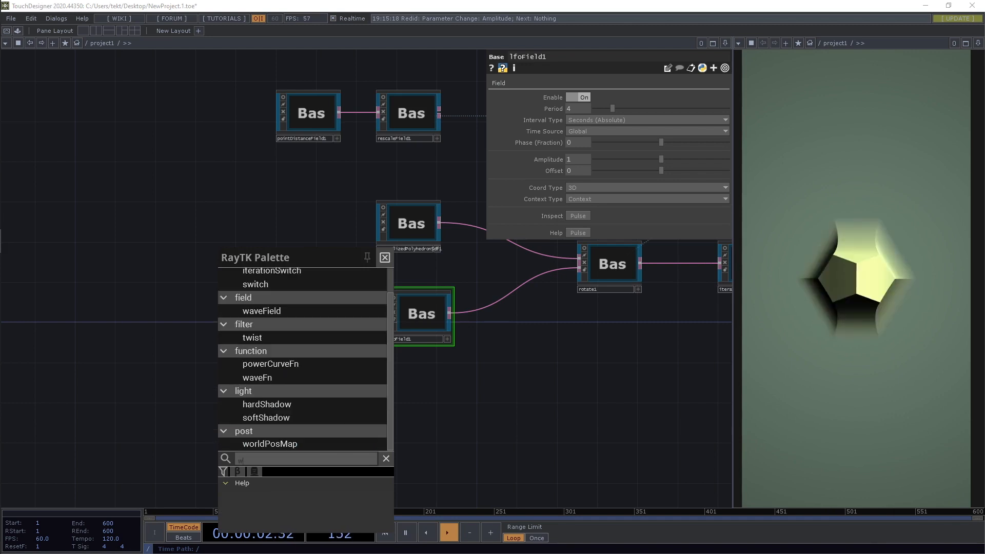
pyautogui.press('Down')
pyautogui.press('Down')
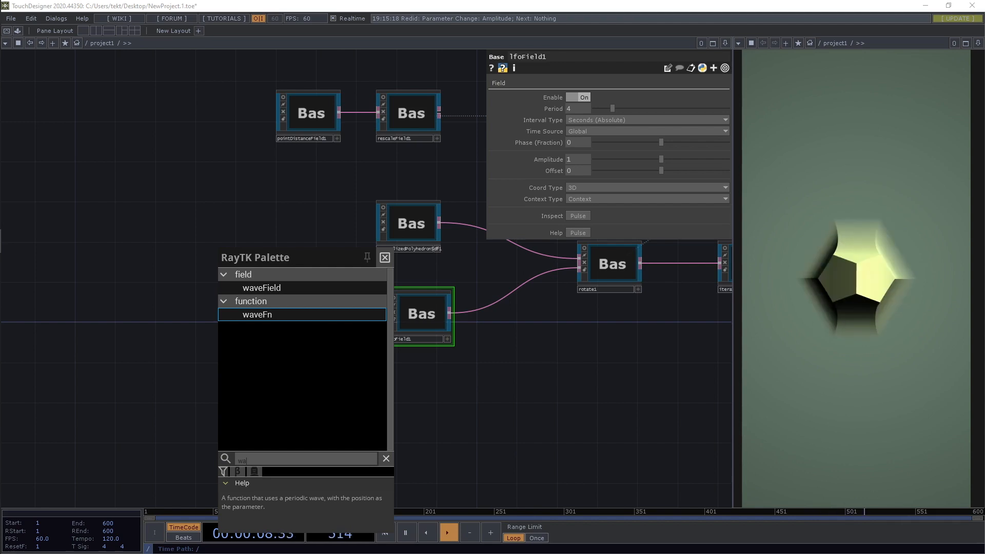
pyautogui.press('Return')
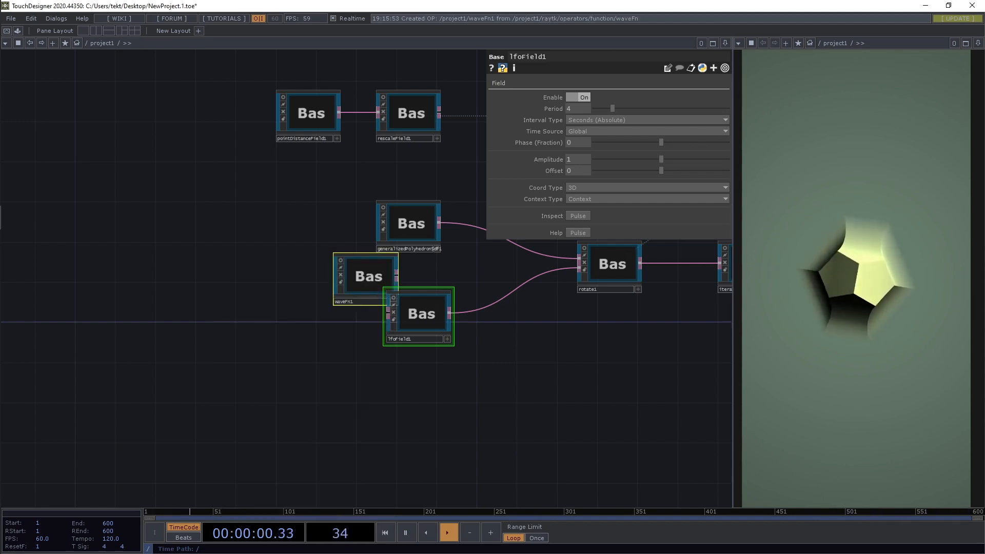
# - Place waveFn1 directly before lfoField1 and connect its output to the lfoField1 input
pyautogui.moveTo(369, 277); pyautogui.dragTo(300, 314)
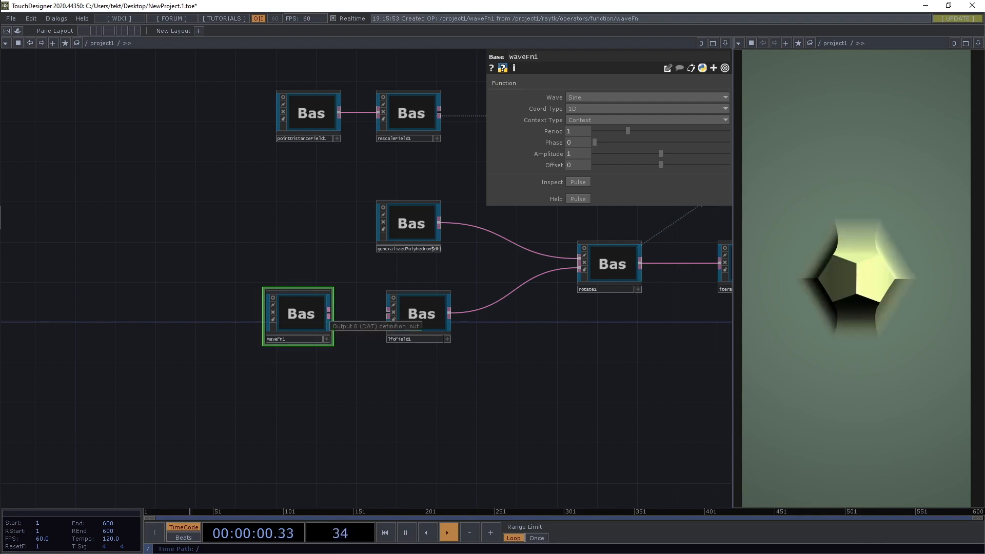
pyautogui.click(329, 314)
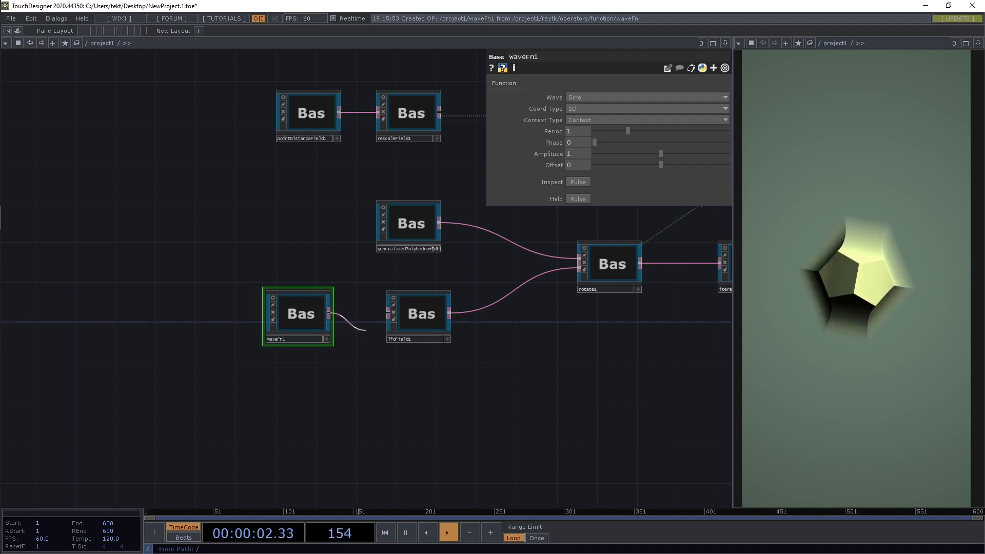
pyautogui.click(388, 315)
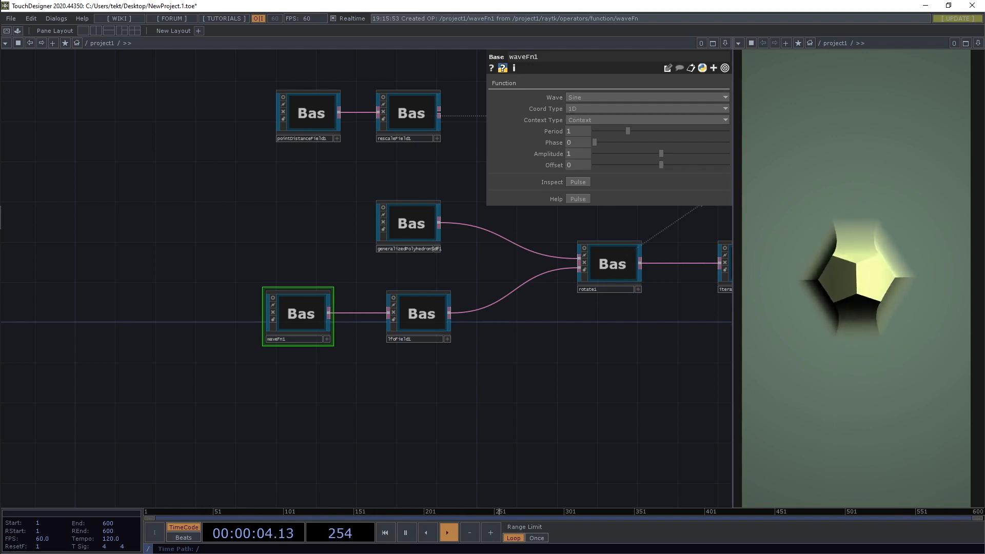
# - Set the Amplitude of lfoField1 to 4
pyautogui.moveTo(359, 395); pyautogui.dragTo(291, 406)
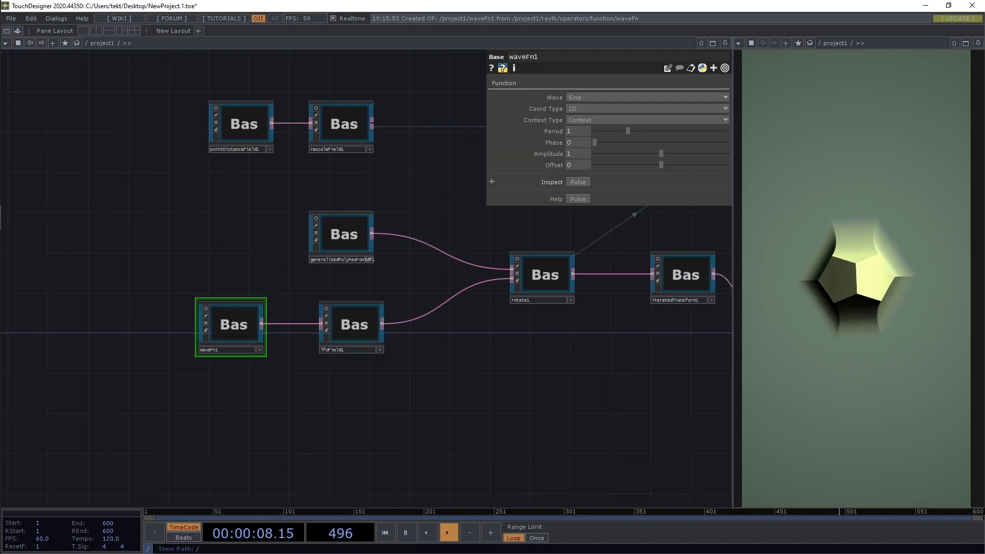
pyautogui.click(353, 328)
pyautogui.click(580, 109)
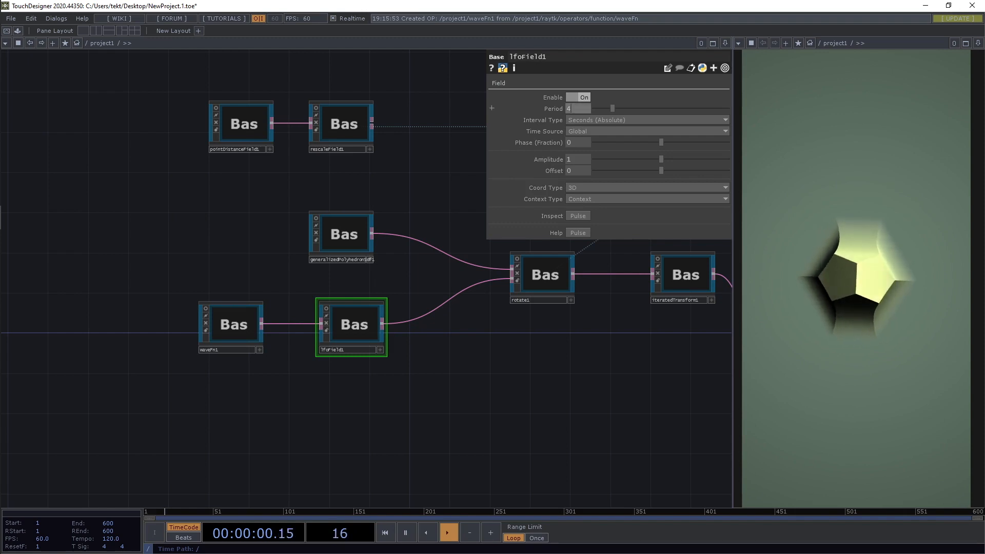
pyautogui.press('Tab')
pyautogui.press('Tab')
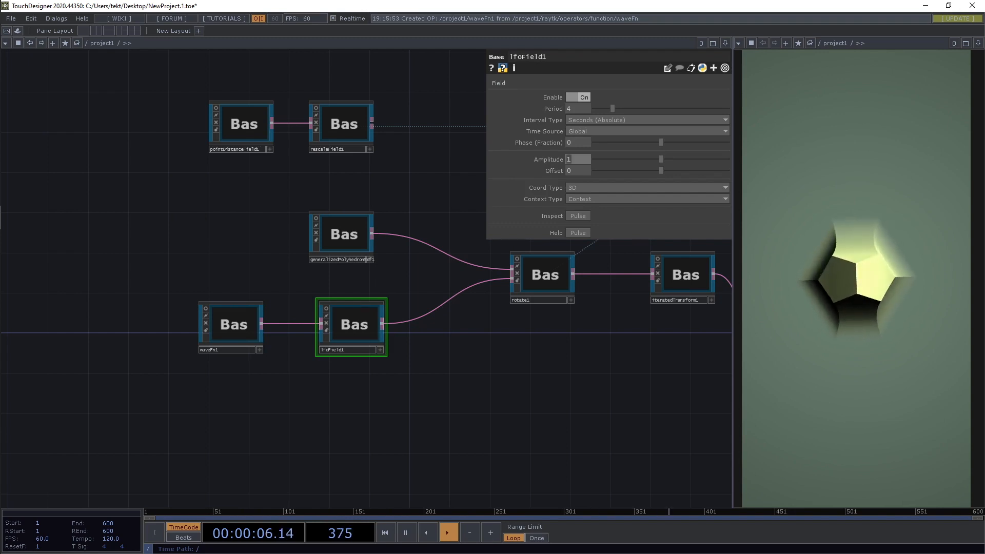
pyautogui.write('4')
pyautogui.press('Tab')
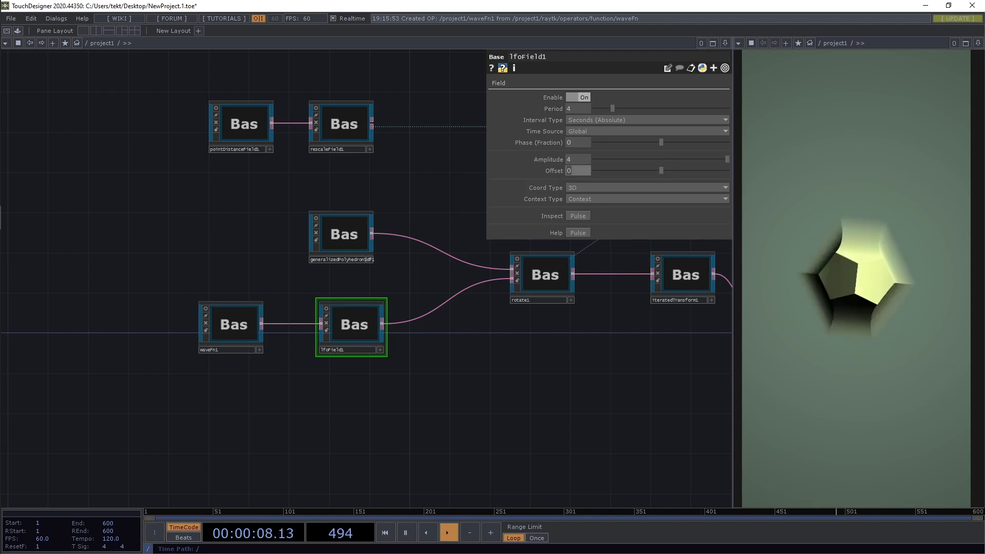
# - Reset the Z value of Rotate XYZ on rotate1 to 0
pyautogui.moveTo(533, 379); pyautogui.dragTo(480, 379)
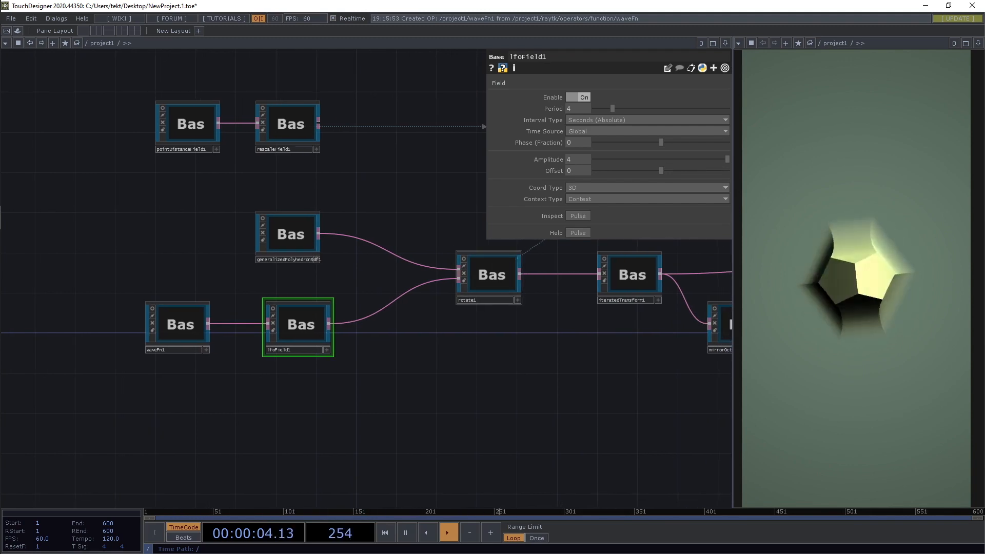
pyautogui.click(492, 275)
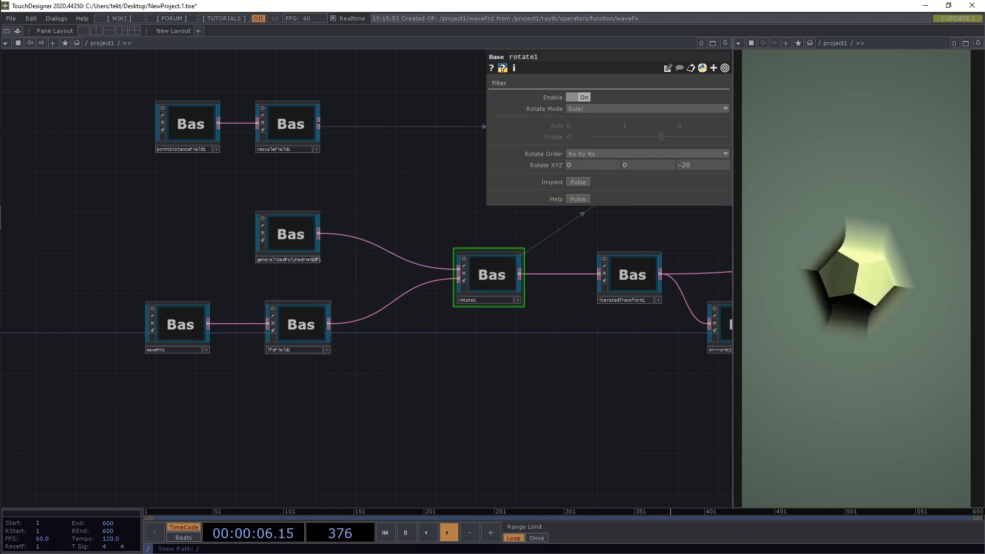
pyautogui.moveTo(395, 365); pyautogui.dragTo(402, 339)
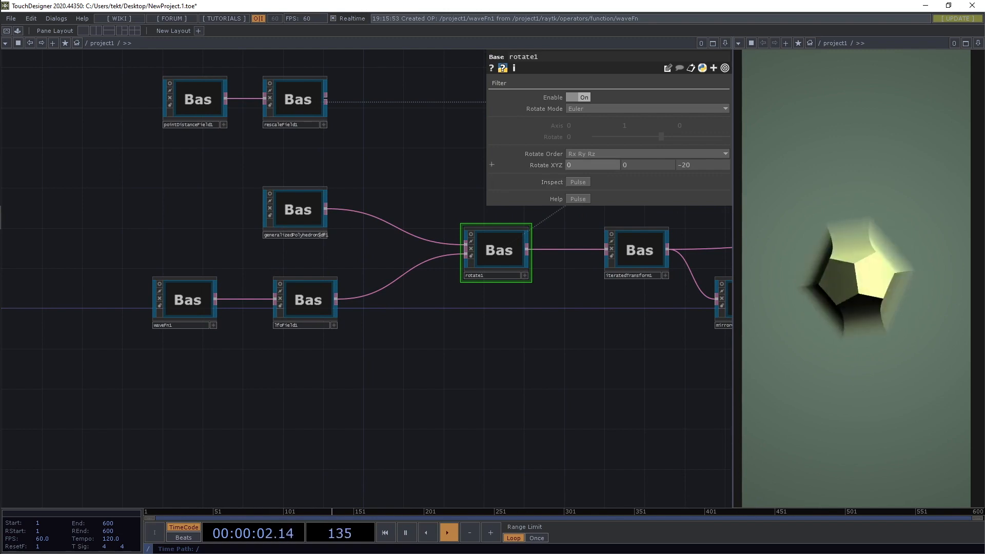
pyautogui.moveTo(687, 164); pyautogui.dragTo(708, 165)
# - Try a Y rotation of 30 on rotate1, and set it back to 0
pyautogui.click(647, 165)
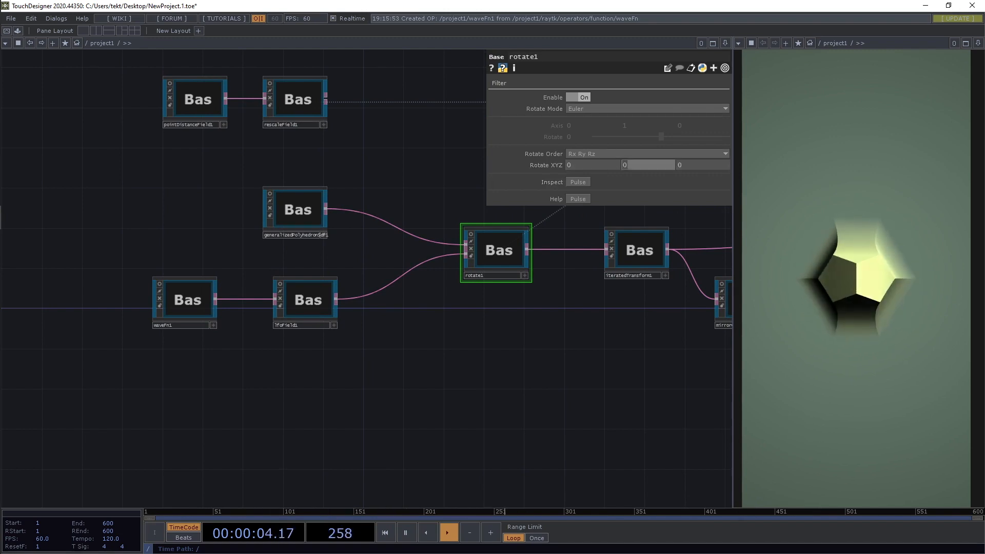
pyautogui.write('30')
pyautogui.press('Tab')
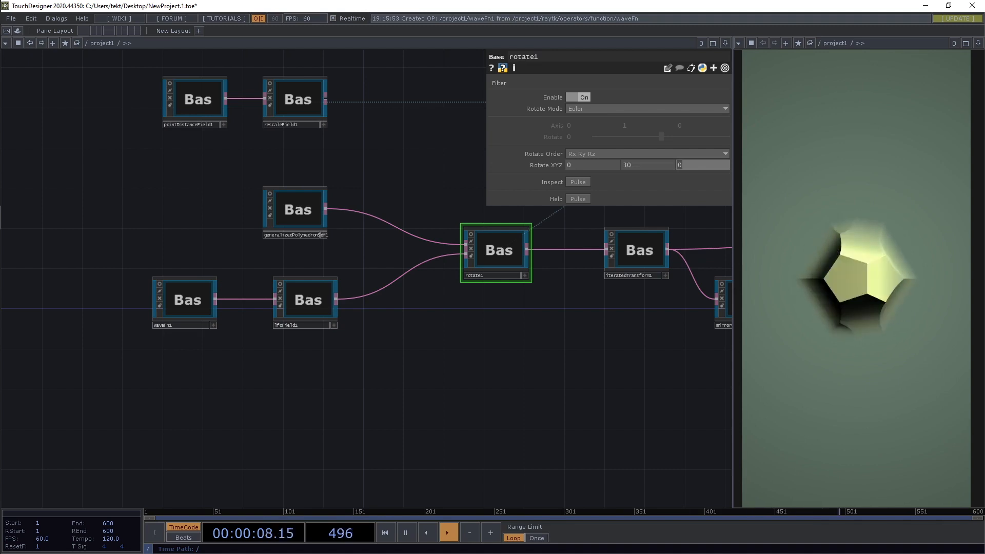
pyautogui.click(648, 165)
pyautogui.write('0')
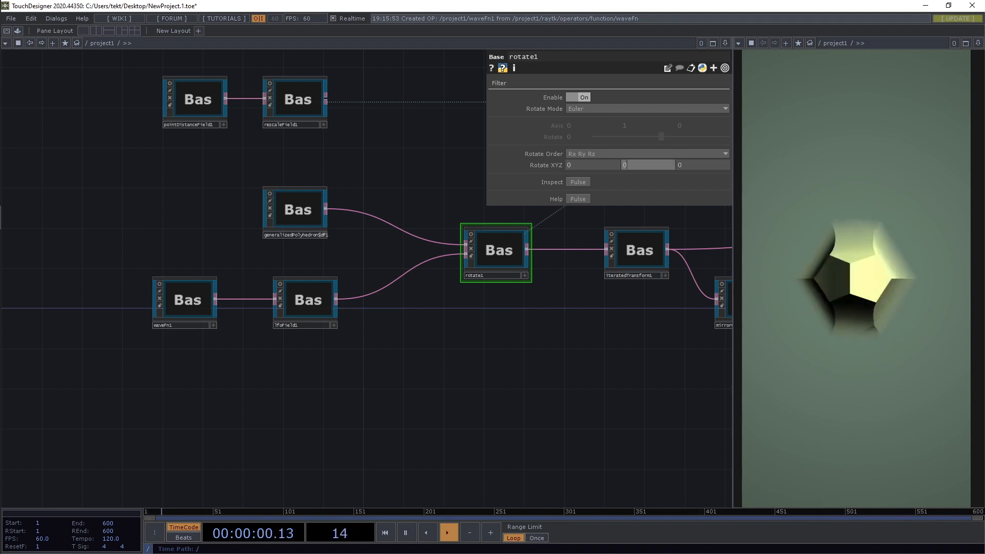
pyautogui.press('Tab')
# - Search the RayTK operators for "vec" and add a floatToVector convert operator
pyautogui.moveTo(401, 370); pyautogui.dragTo(421, 343)
pyautogui.hotkey('alt', 'r')
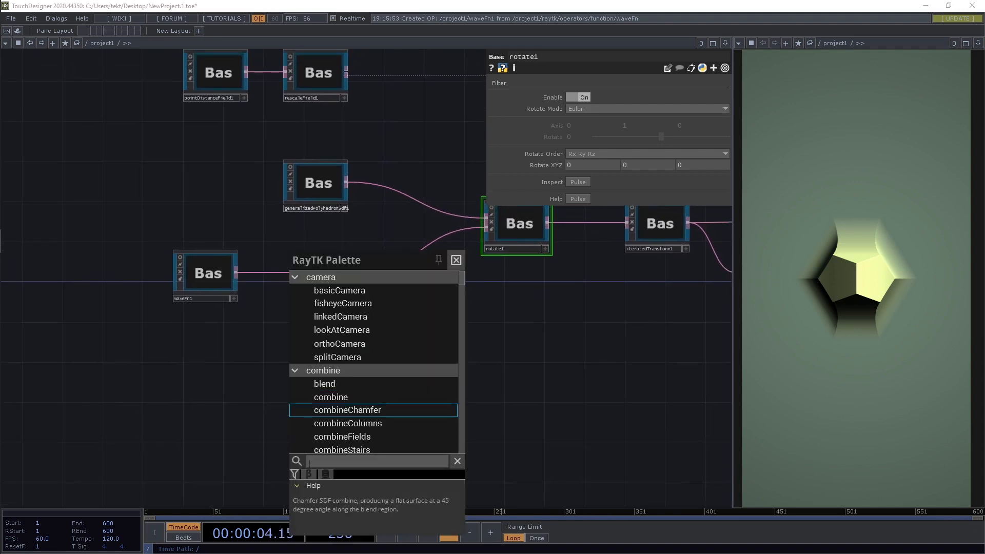
pyautogui.write('v')
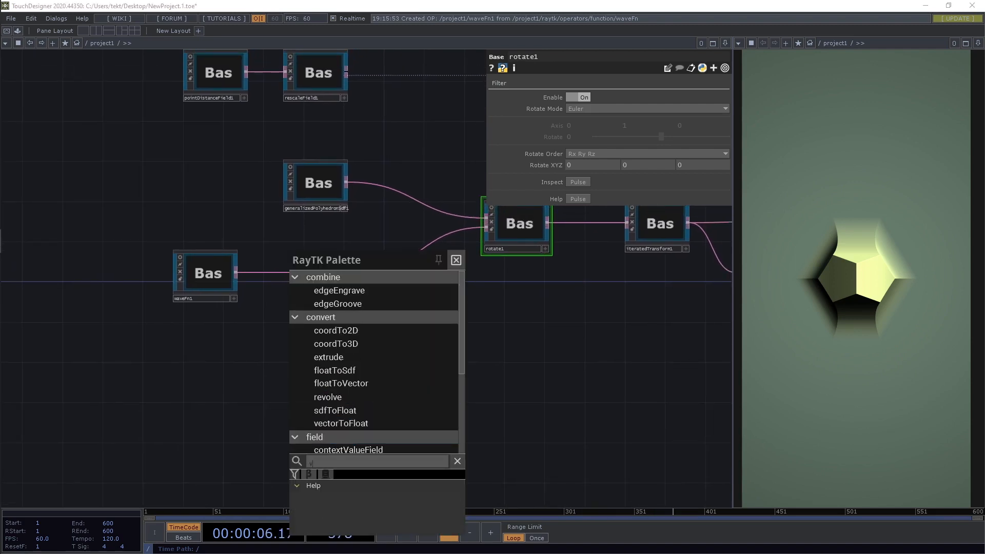
pyautogui.write('ec')
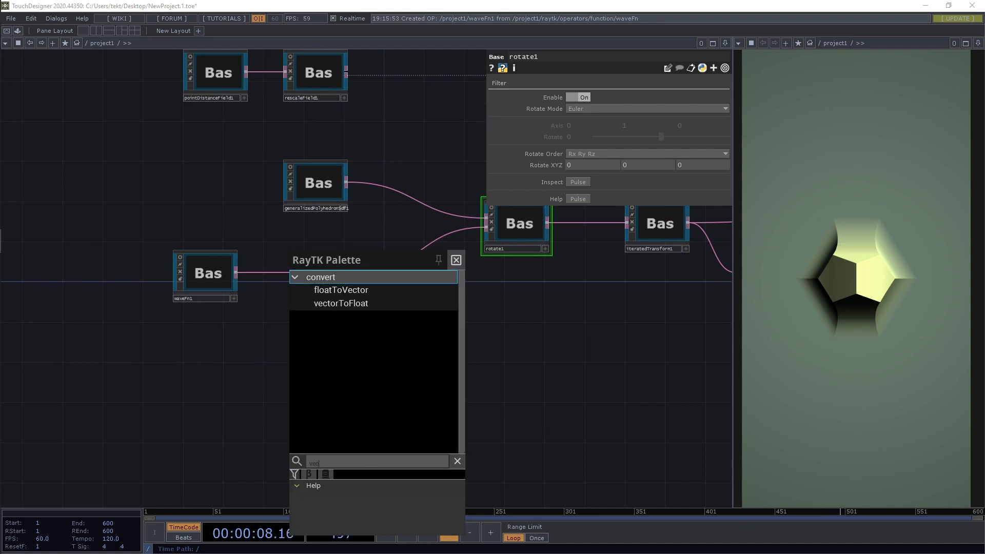
pyautogui.press('Down')
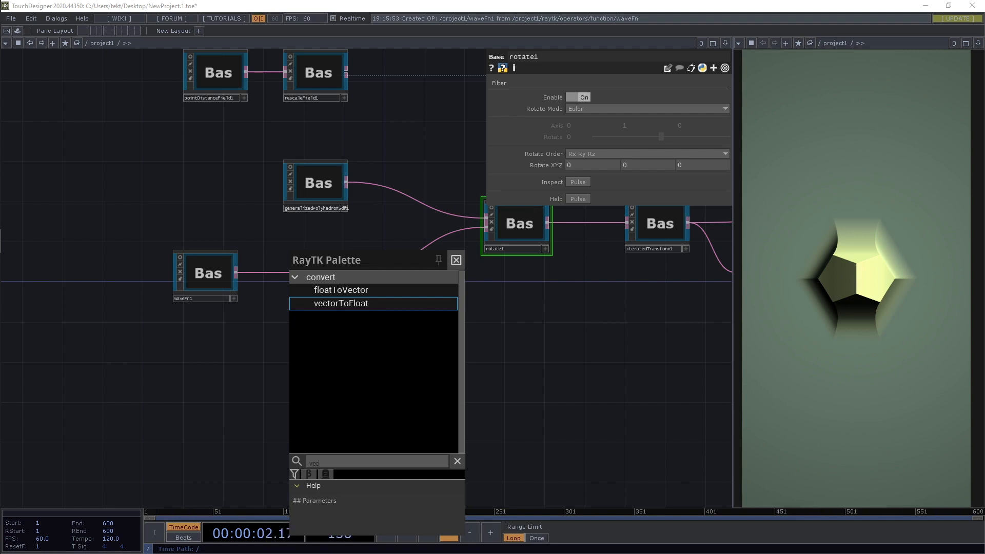
pyautogui.press('Up')
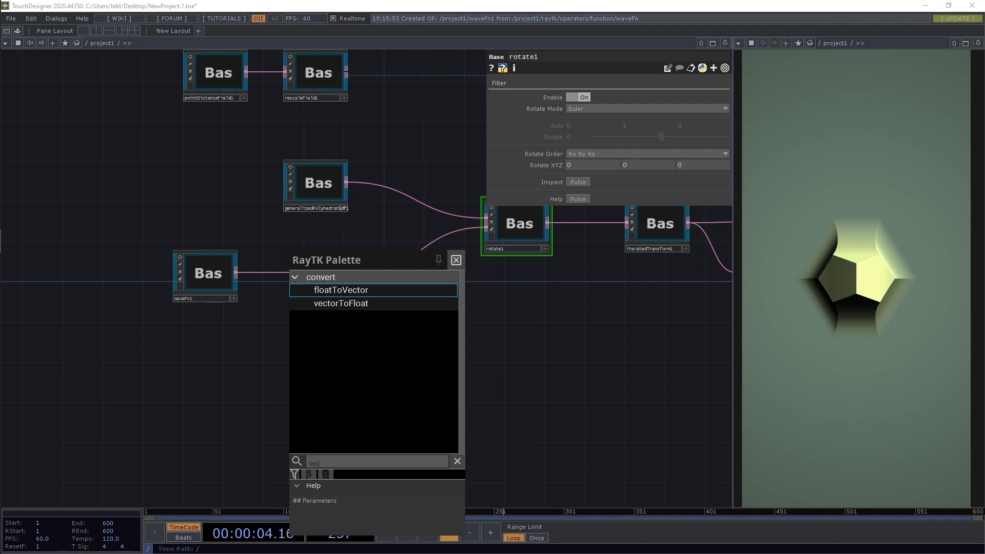
pyautogui.press('Return')
# - Insert floatToVector1 between lfoField1 and rotate1, feeding lfoField1 into its first input and its output into rotate1's second input
pyautogui.click(367, 275)
pyautogui.moveTo(367, 274); pyautogui.dragTo(427, 274)
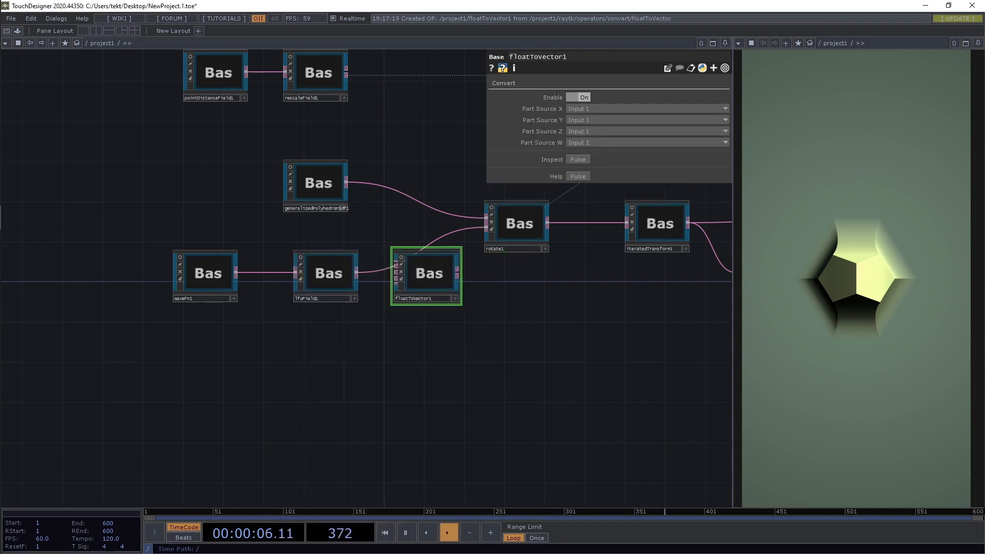
pyautogui.moveTo(328, 274); pyautogui.dragTo(298, 274)
pyautogui.moveTo(396, 263); pyautogui.dragTo(326, 272)
pyautogui.moveTo(457, 272); pyautogui.dragTo(486, 227)
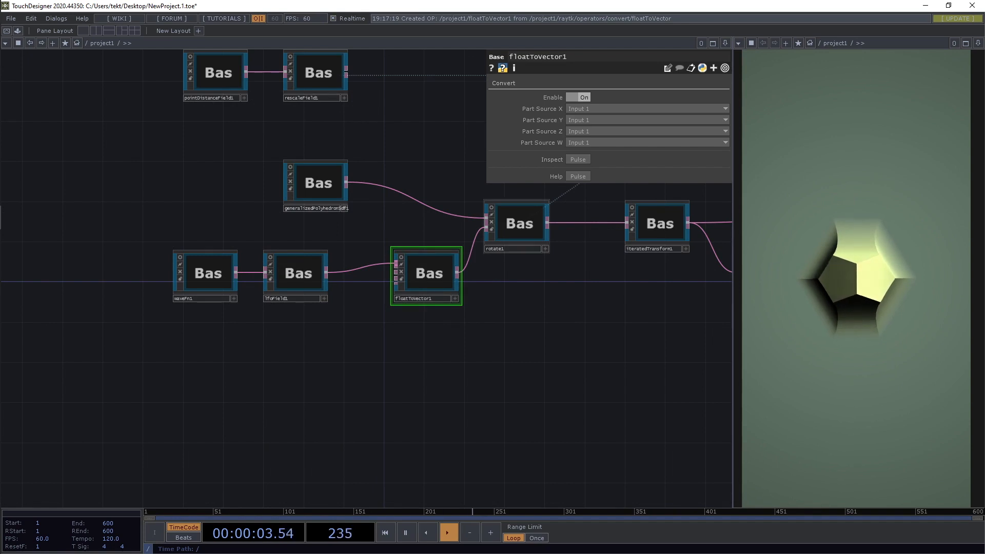
# - Move floatToVector1 closer to lfoField1 to tidy the node chain
pyautogui.scroll(3, 220, 272)
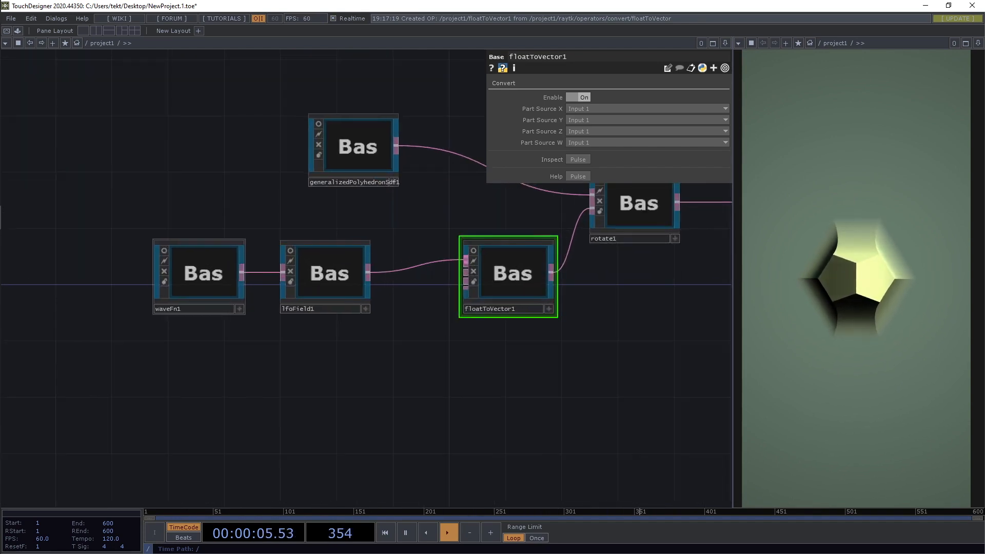
pyautogui.moveTo(302, 226); pyautogui.dragTo(224, 260)
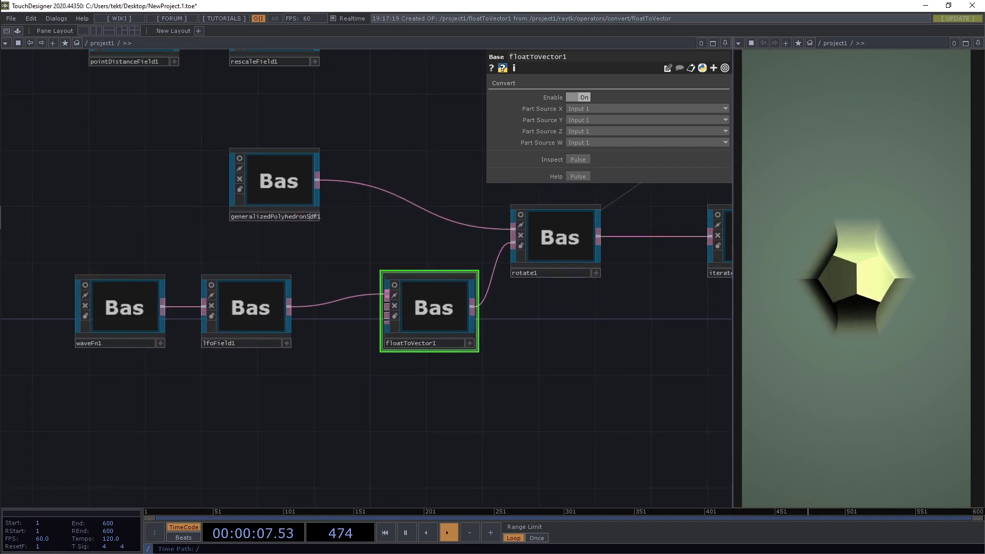
pyautogui.moveTo(433, 308); pyautogui.dragTo(377, 308)
# - Examine the Rotate XYZ parameters of rotate1 and the Part Source settings of floatToVector1
pyautogui.click(560, 238)
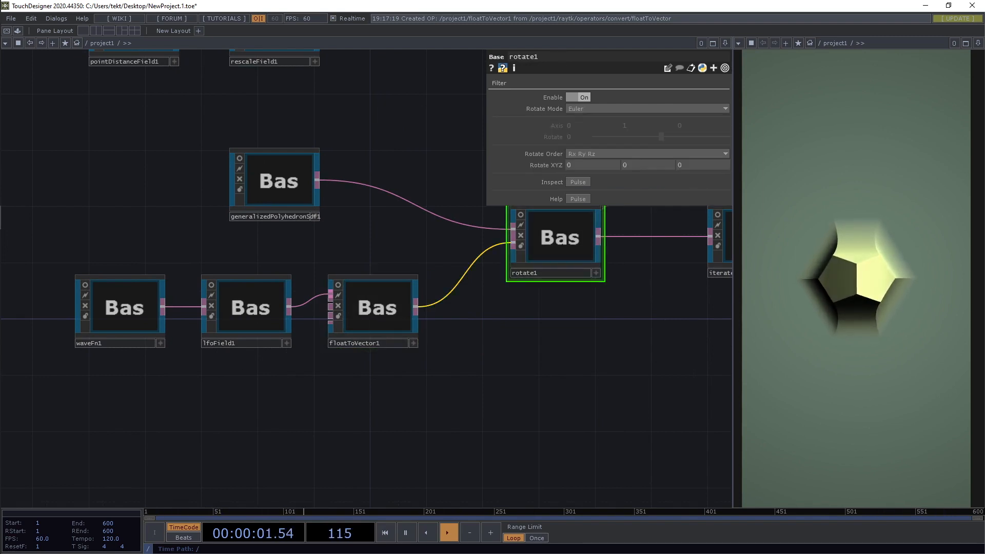
pyautogui.moveTo(462, 328); pyautogui.dragTo(359, 378)
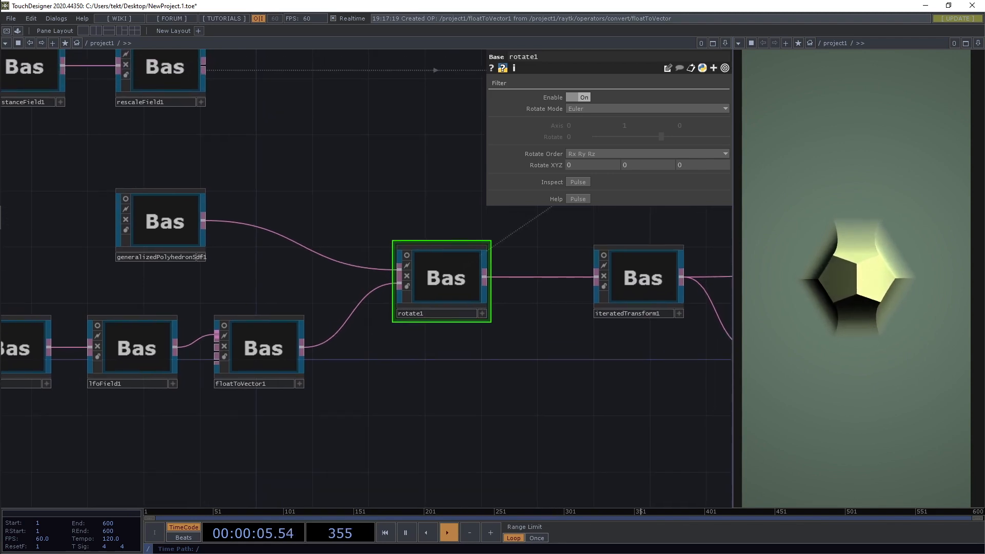
pyautogui.scroll(-2, 447, 355)
pyautogui.moveTo(432, 347); pyautogui.dragTo(462, 363)
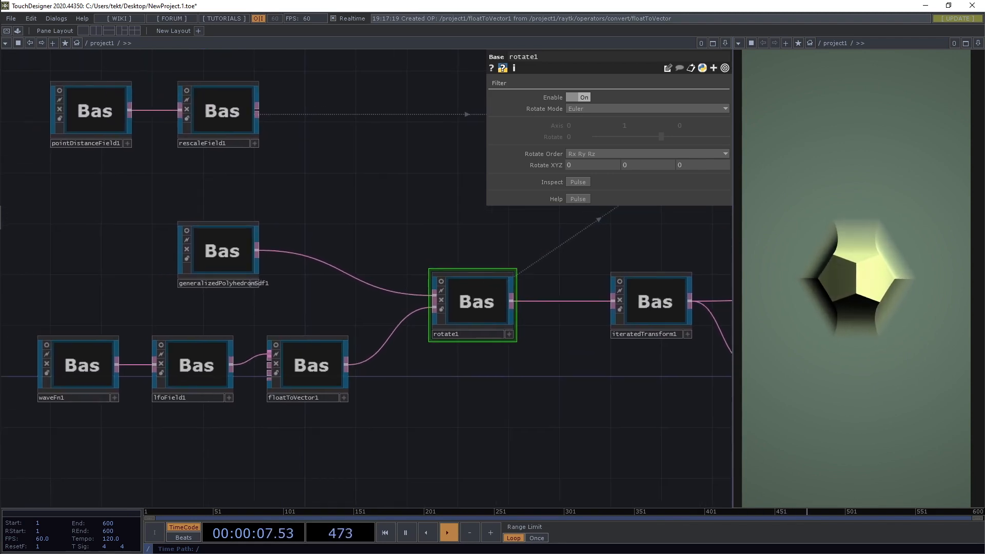
pyautogui.scroll(4, 463, 364)
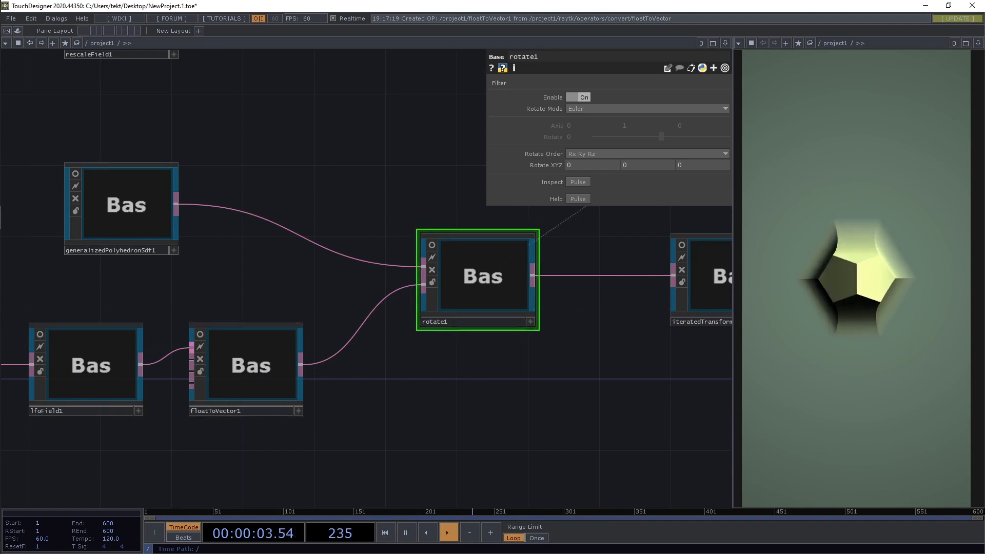
pyautogui.moveTo(582, 165)
pyautogui.mouseDown(button='middle')
pyautogui.moveTo(582, 154)
pyautogui.moveTo(581, 165)
pyautogui.mouseUp(button='middle')
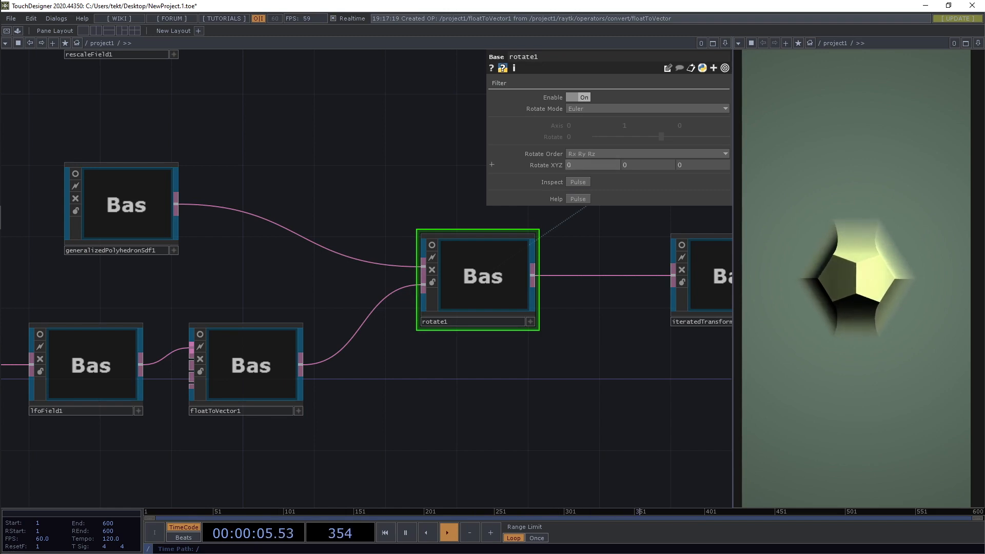
pyautogui.moveTo(390, 379); pyautogui.dragTo(463, 359)
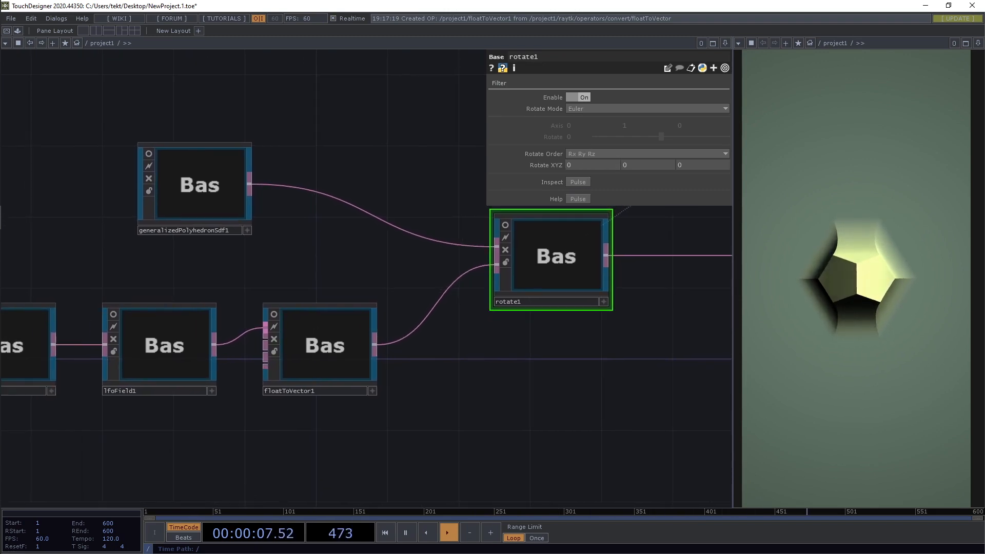
pyautogui.click(324, 349)
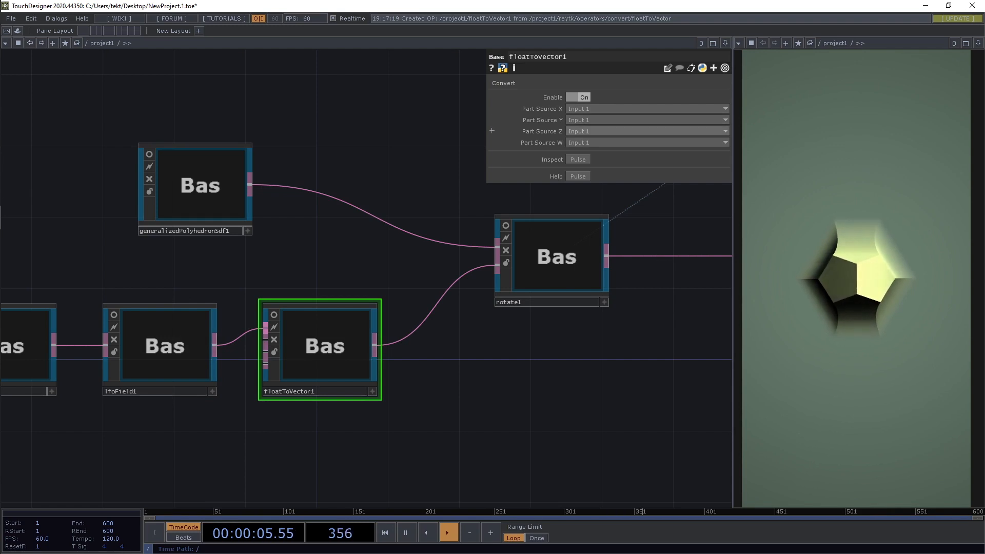
# - Set floatToVector1's Part Source Y, Z and W to Zero
pyautogui.click(578, 142)
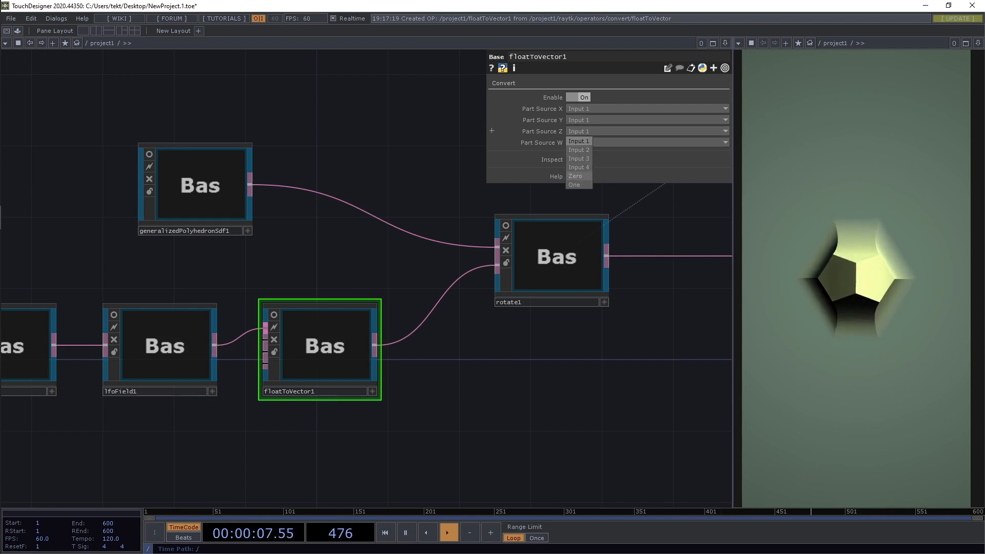
pyautogui.click(578, 176)
pyautogui.click(578, 120)
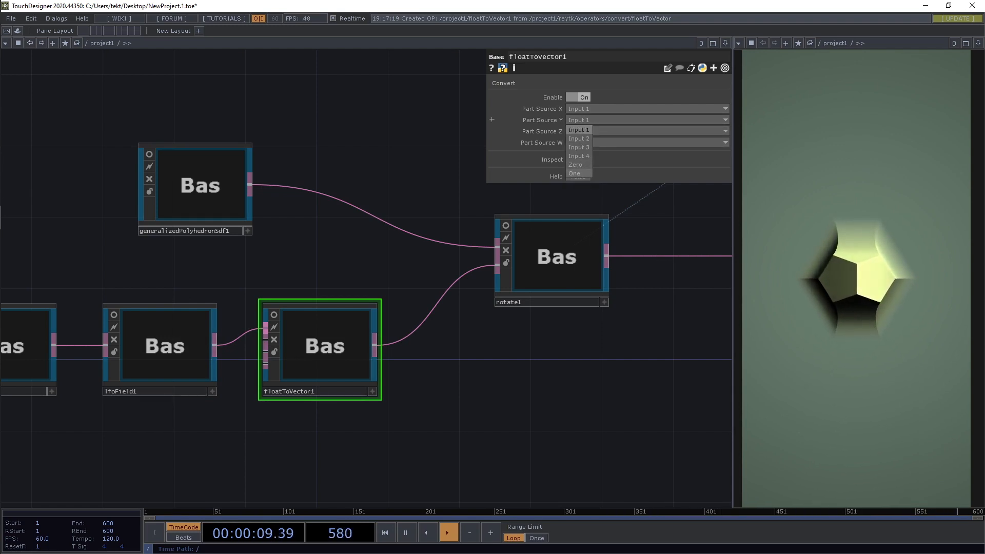
pyautogui.click(578, 165)
pyautogui.click(578, 142)
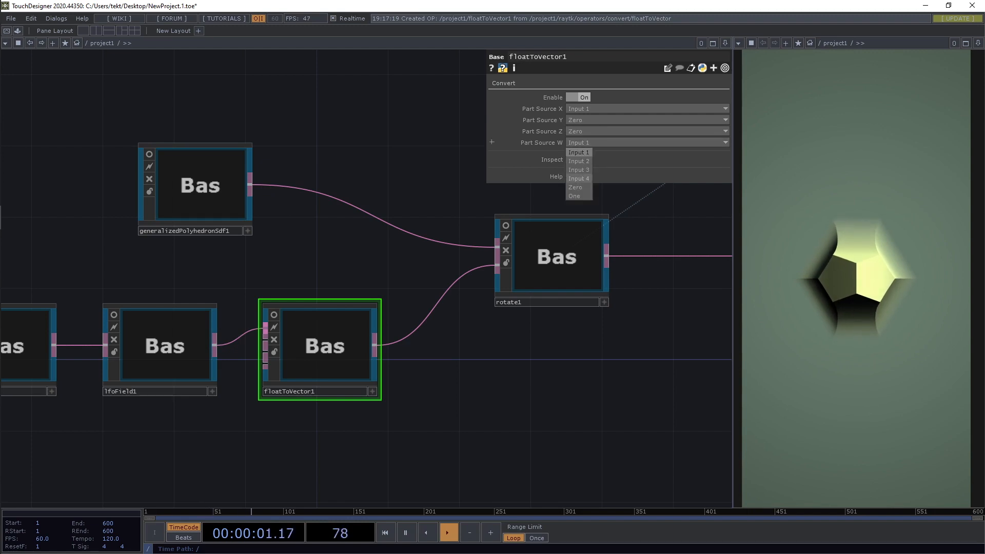
pyautogui.click(578, 188)
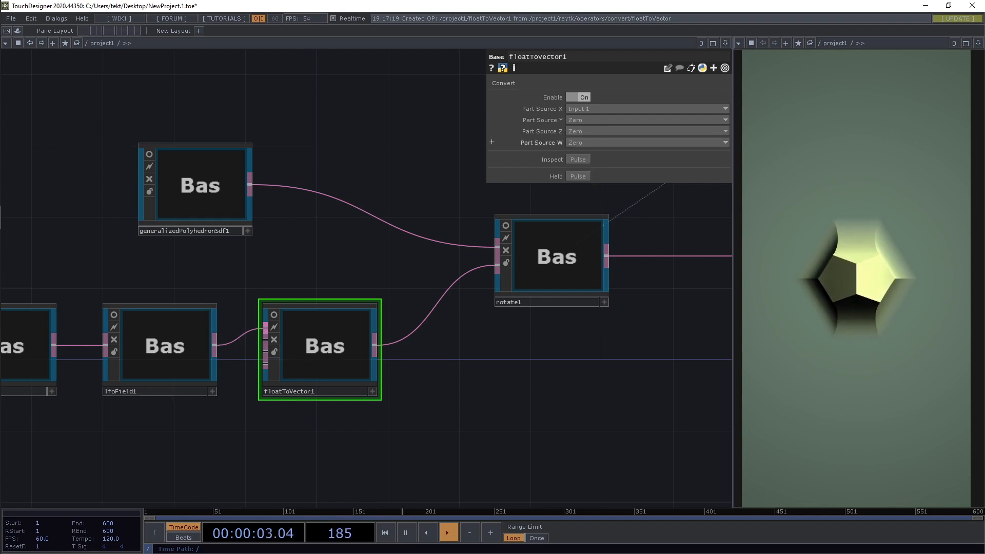
# - Set lfoField1's amplitude to 30
pyautogui.moveTo(243, 359); pyautogui.dragTo(372, 328)
pyautogui.scroll(-6, 367, 296)
pyautogui.scroll(6, 395, 271)
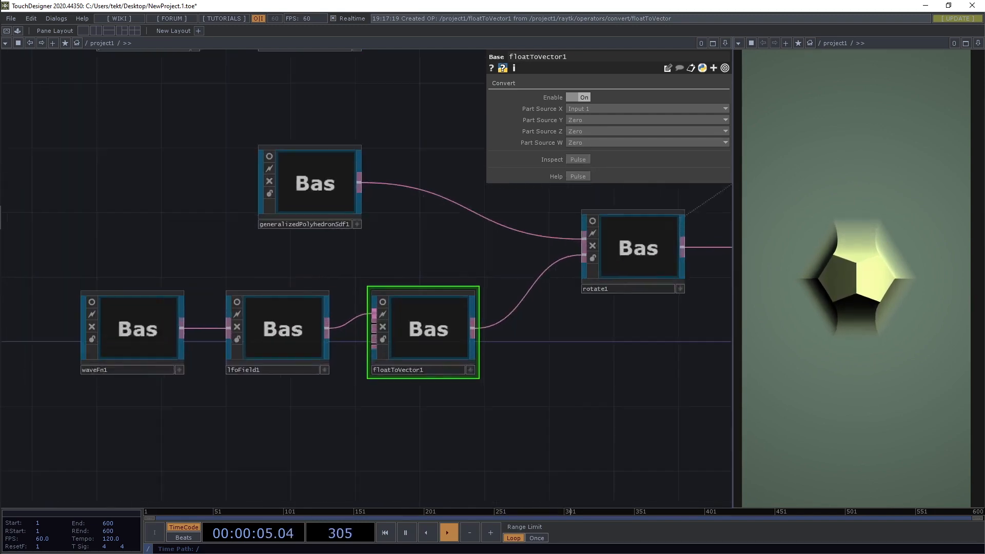
pyautogui.click(271, 334)
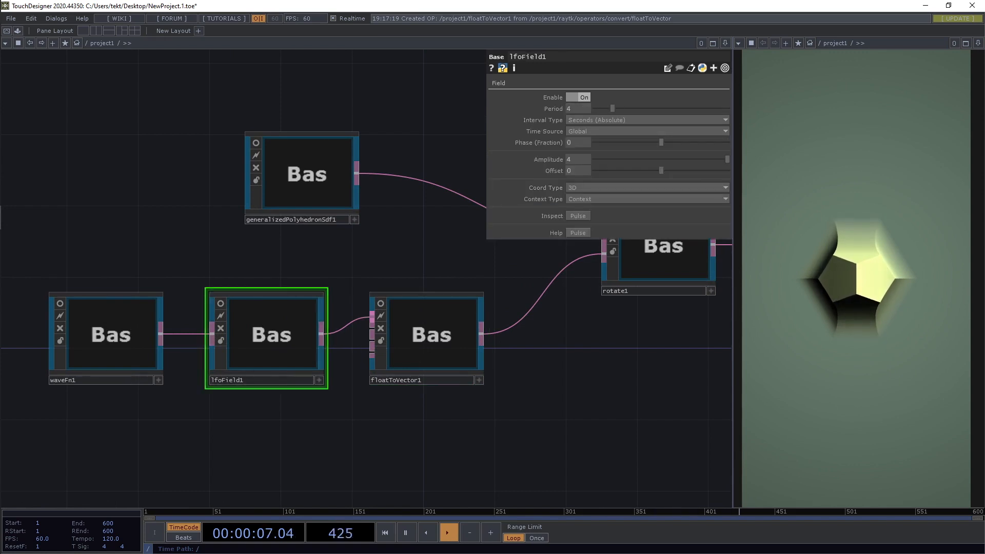
pyautogui.moveTo(577, 159); pyautogui.dragTo(577, 144, button='middle')
# - Move waveFn1 and lfoField1 together up and away from floatToVector1 to make room for another field
pyautogui.click(431, 336)
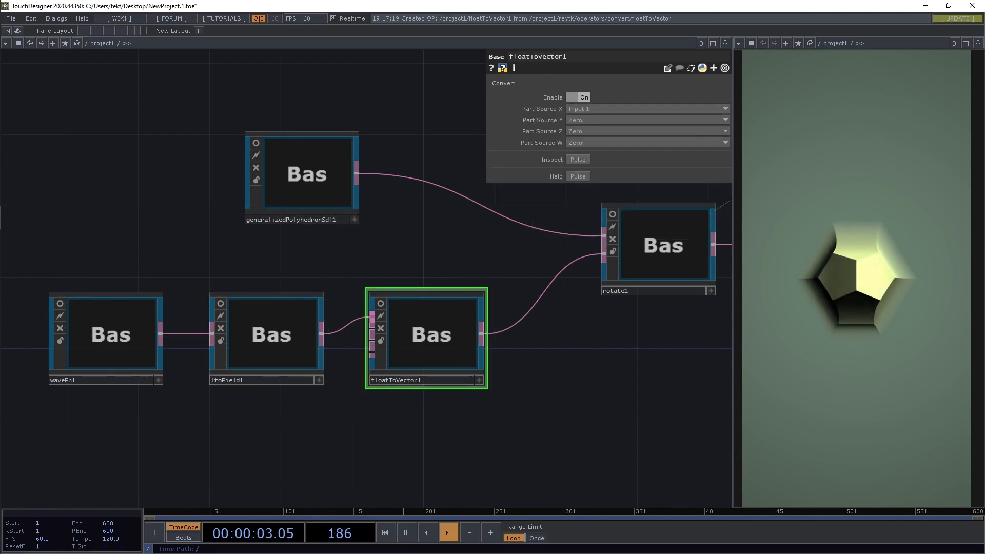
pyautogui.scroll(-3, 352, 294)
pyautogui.moveTo(123, 279); pyautogui.dragTo(318, 328, button='right')
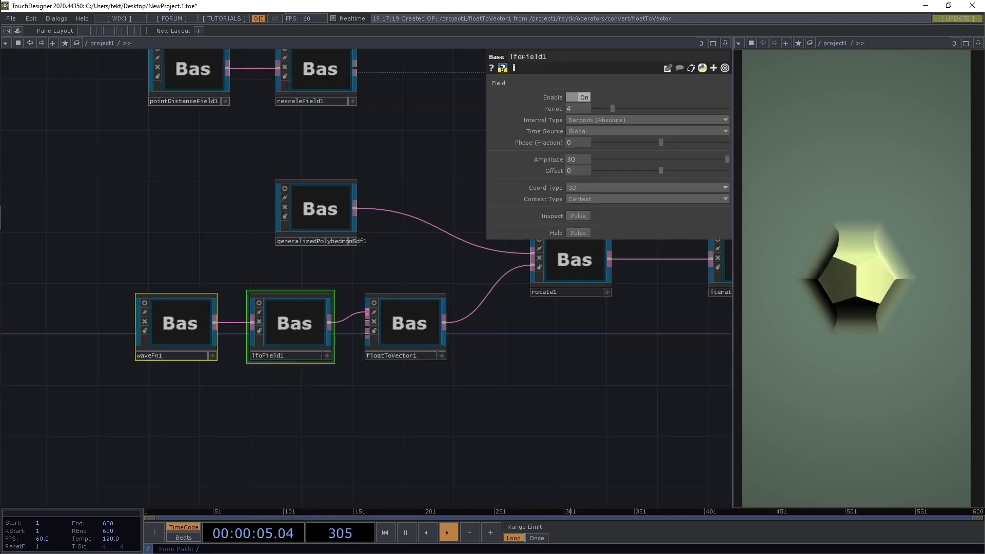
pyautogui.moveTo(292, 325); pyautogui.dragTo(254, 300)
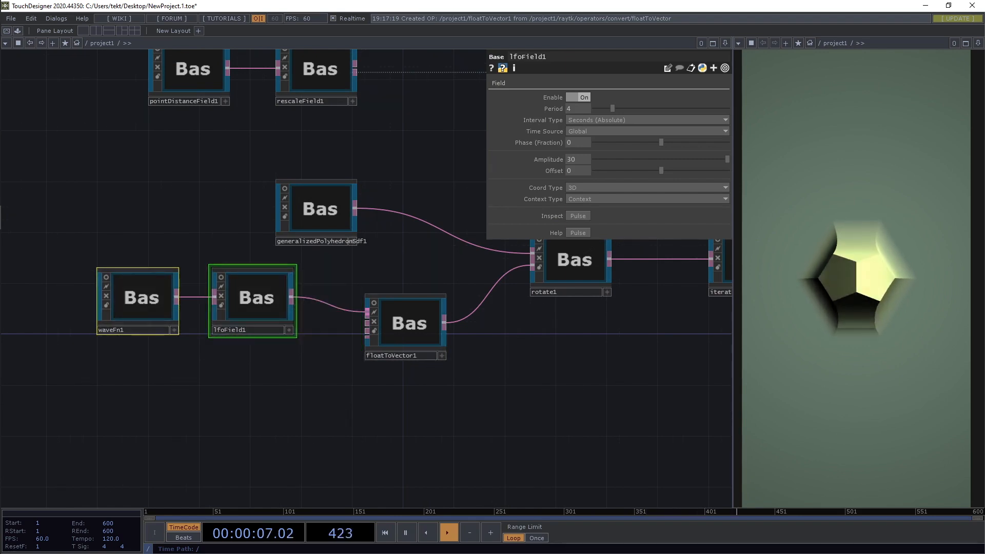
# - Duplicate lfoField1 directly below itself, sharing the waveFn1 input, and reposition waveFn1 midway between the two LFO fields
pyautogui.click(410, 325)
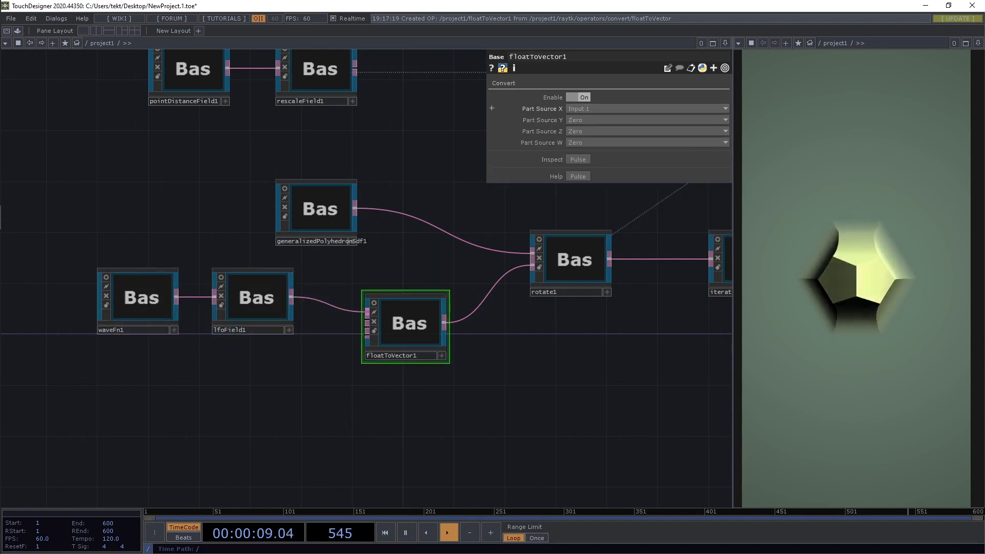
pyautogui.moveTo(300, 398); pyautogui.dragTo(335, 349)
pyautogui.moveTo(334, 347); pyautogui.dragTo(315, 292, button='right')
pyautogui.click(301, 266)
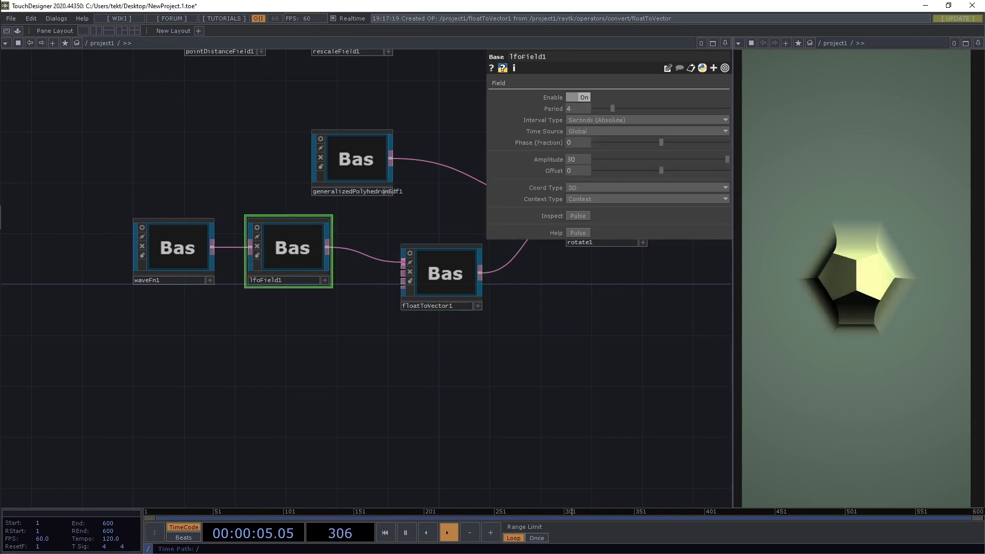
pyautogui.hotkey('ctrl', 'c')
pyautogui.hotkey('ctrl', 'v')
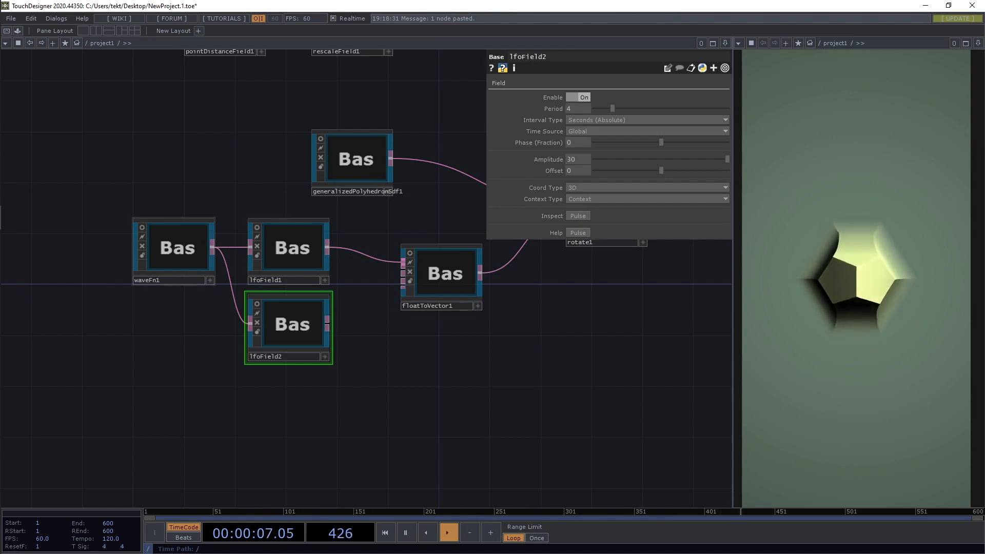
pyautogui.moveTo(133, 284); pyautogui.dragTo(121, 323)
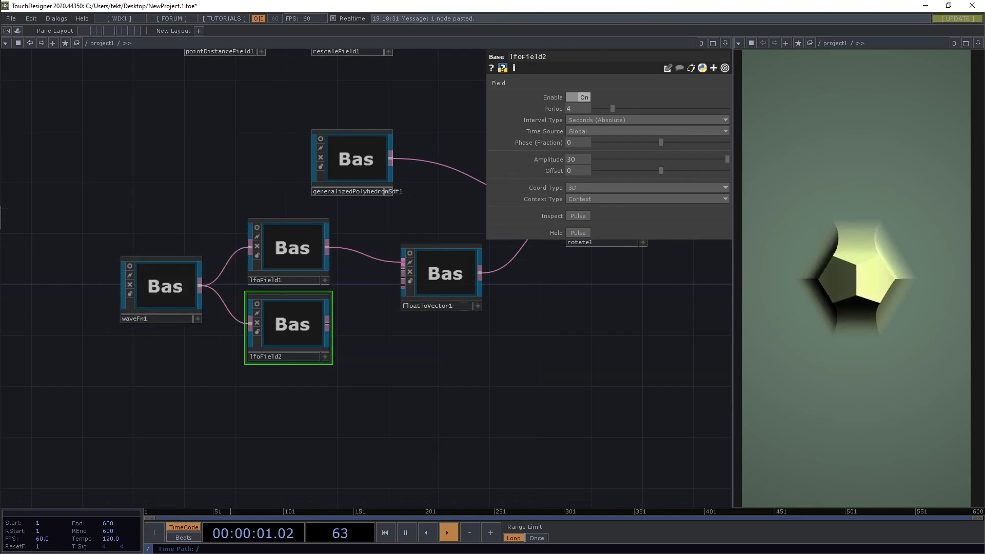
# - Set lfoField2's period to 8 and connect its output to the second input of floatToVector1
pyautogui.scroll(3, 443, 252)
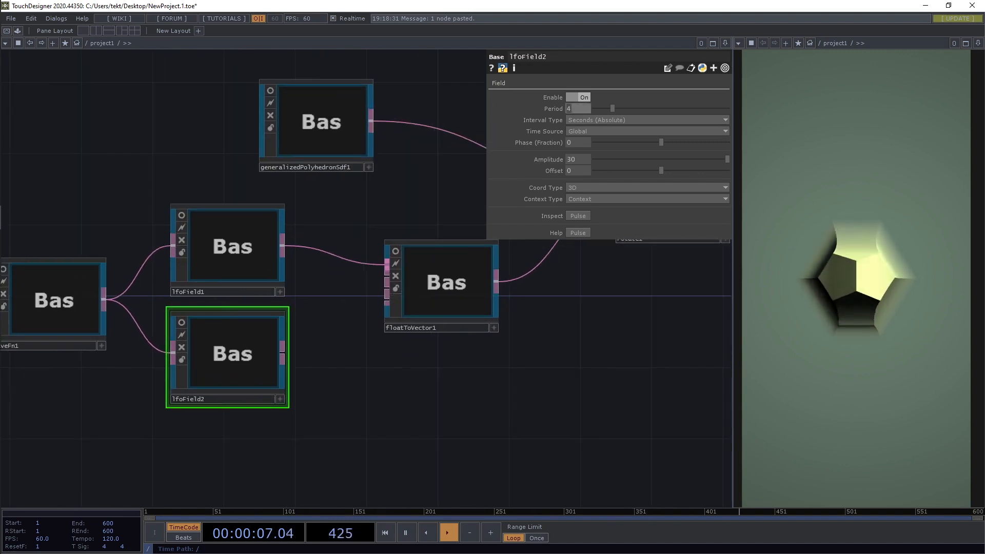
pyautogui.moveTo(441, 206); pyautogui.dragTo(437, 205)
pyautogui.click(236, 251)
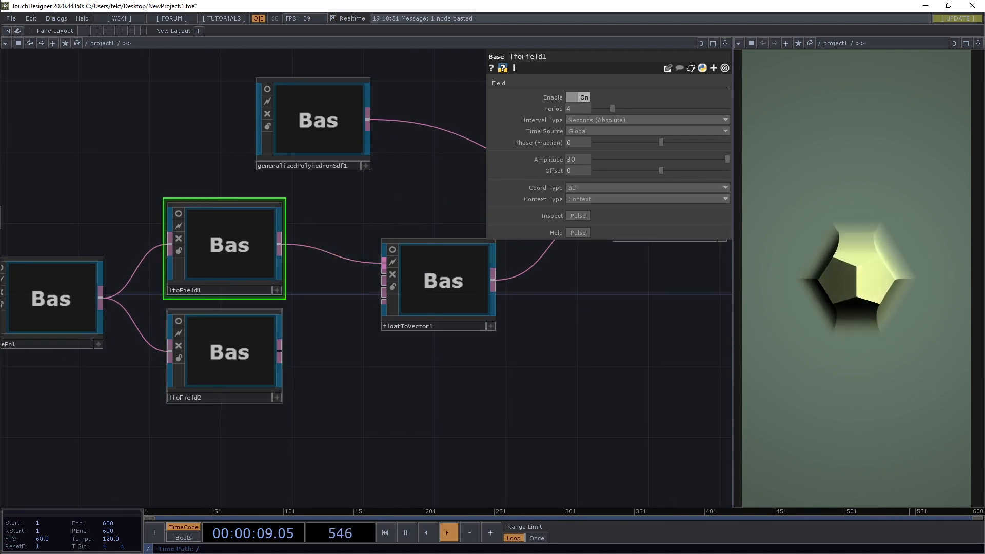
pyautogui.click(241, 353)
pyautogui.moveTo(279, 351); pyautogui.dragTo(383, 276)
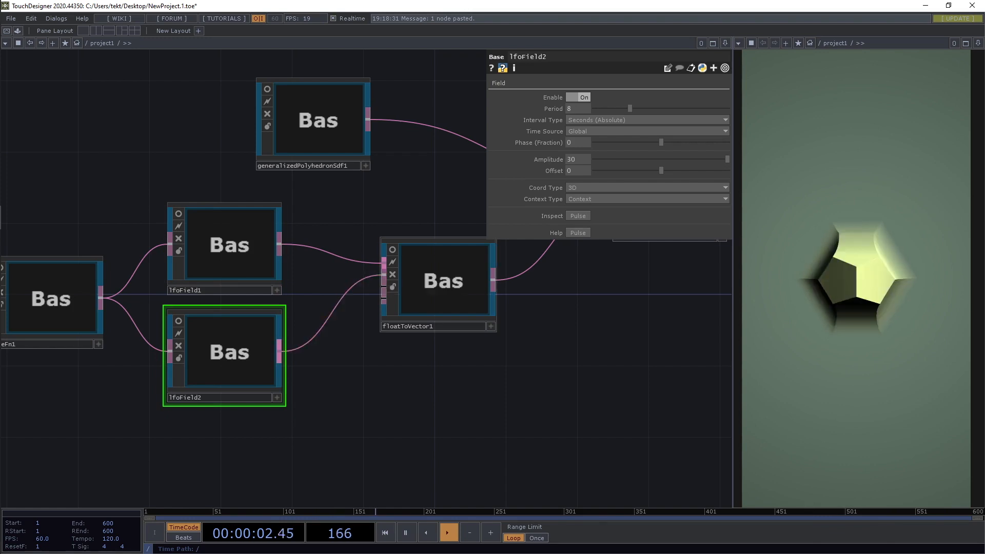
# - Set floatToVector1's Part Source Z to Input 2
pyautogui.click(440, 287)
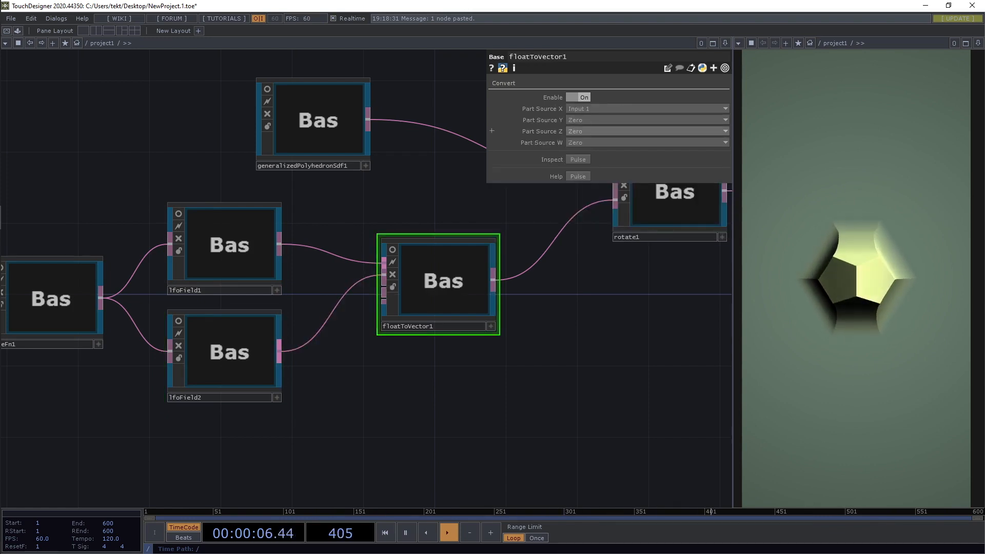
pyautogui.click(616, 142)
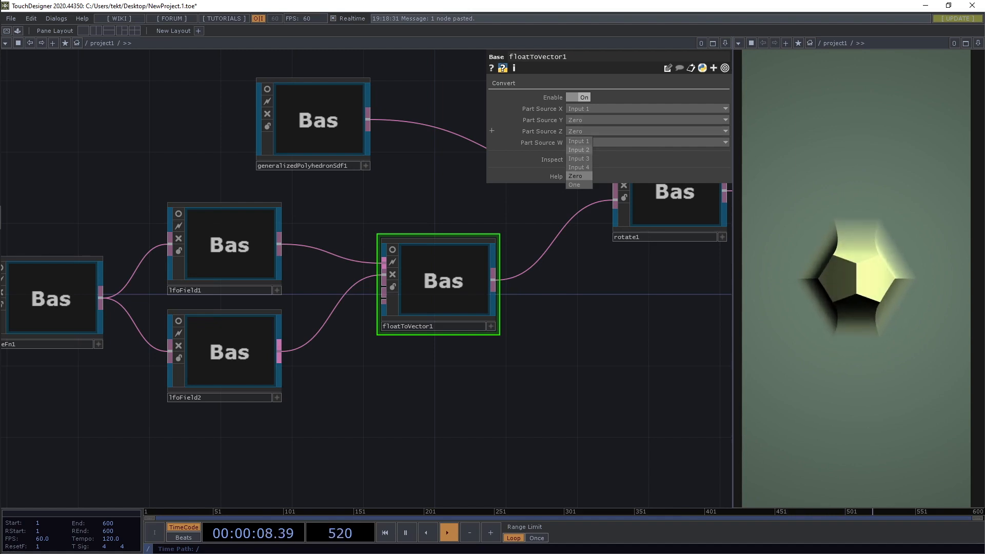
pyautogui.click(579, 150)
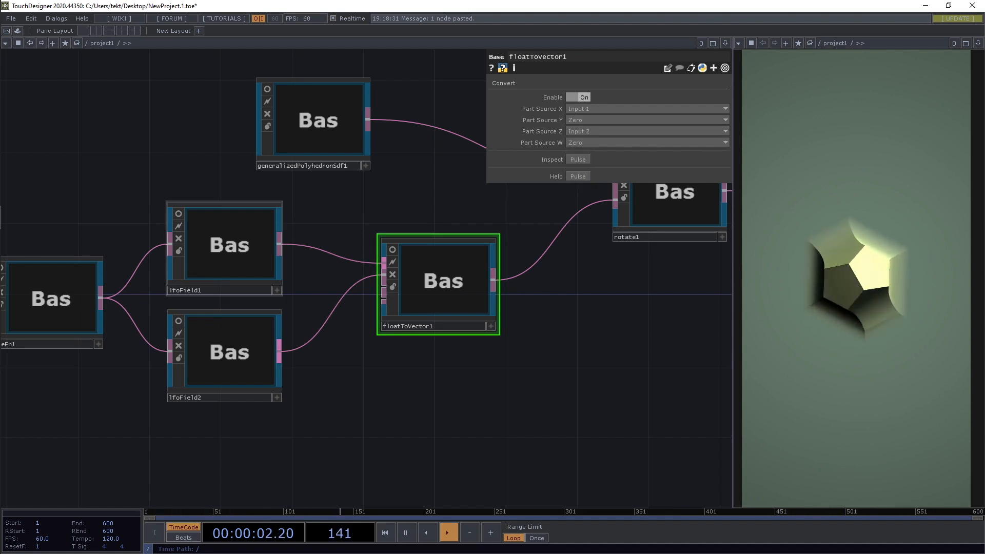
# - Compare the periods of lfoField1 and lfoField2 and check floatToVector1's part sources
pyautogui.click(226, 252)
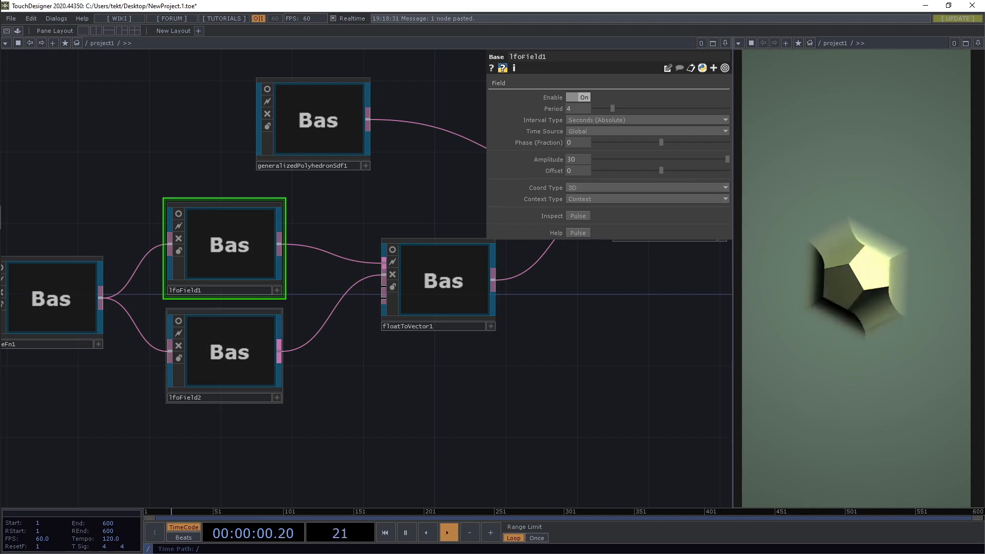
pyautogui.click(229, 354)
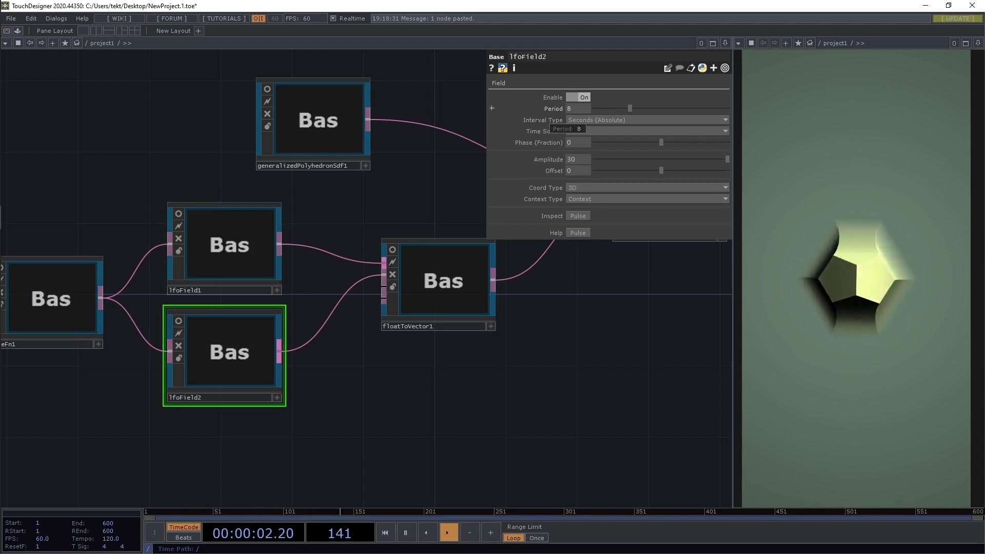
pyautogui.click(442, 282)
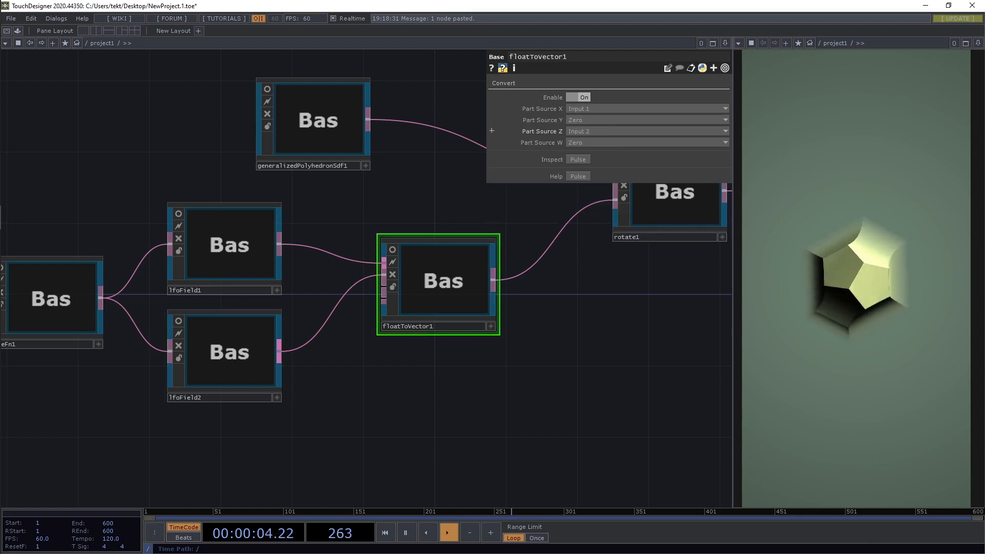
# - Move the waveFn1, LFO field and floatToVector1 group slightly down, and place generalizedPolyhedronSdf1 above floatToVector1, closer to rotate1
pyautogui.moveTo(554, 333); pyautogui.dragTo(375, 382)
pyautogui.scroll(-3, 429, 408)
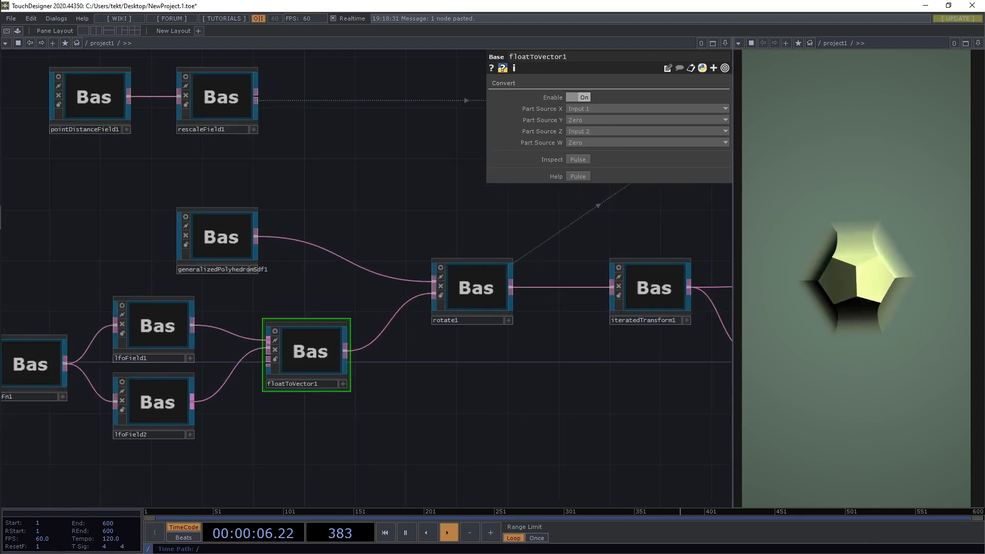
pyautogui.moveTo(428, 408); pyautogui.dragTo(496, 394)
pyautogui.moveTo(402, 283); pyautogui.dragTo(94, 436, button='right')
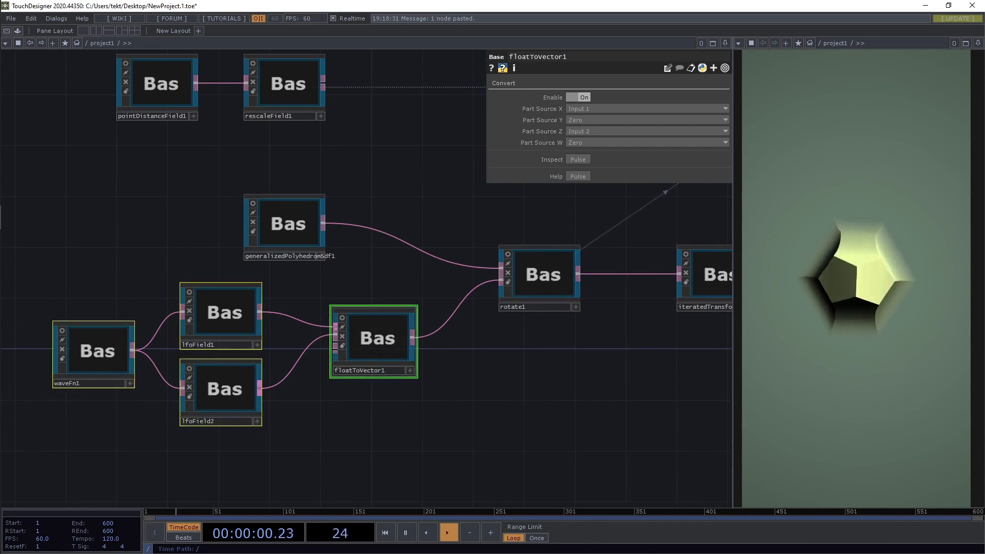
pyautogui.moveTo(376, 341)
pyautogui.mouseDown()
pyautogui.moveTo(415, 341)
pyautogui.moveTo(441, 367)
pyautogui.moveTo(377, 354)
pyautogui.mouseUp()
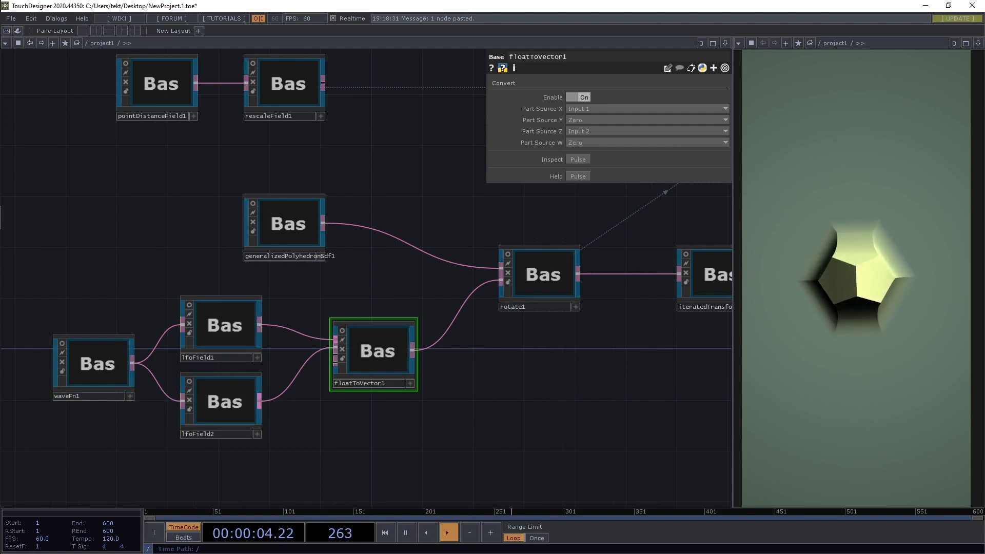
pyautogui.moveTo(287, 226); pyautogui.dragTo(376, 251)
# - Examine rotate1's Rotate XYZ parameters
pyautogui.click(543, 274)
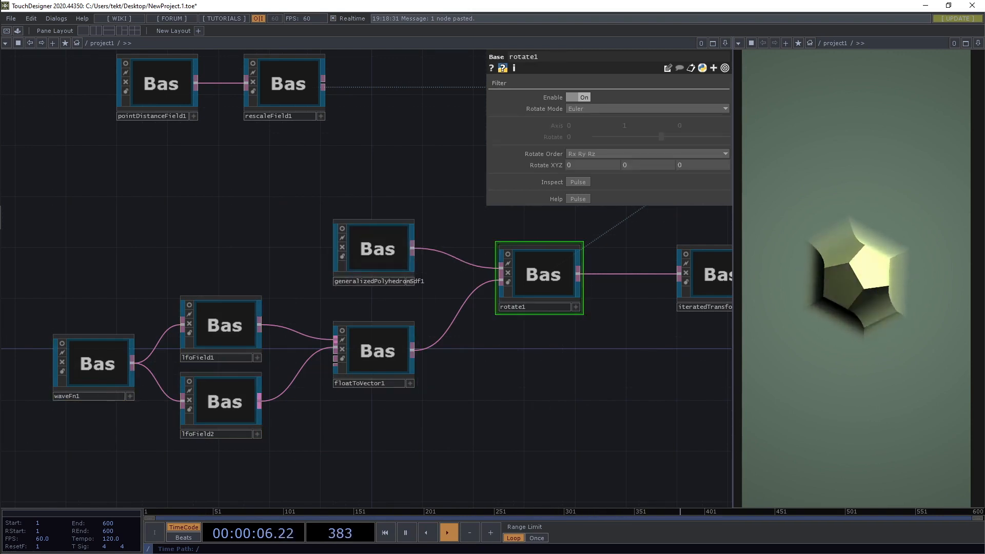
pyautogui.middleClick(590, 165)
pyautogui.moveTo(590, 165); pyautogui.dragTo(590, 153, button='middle')
pyautogui.moveTo(605, 360); pyautogui.dragTo(519, 359)
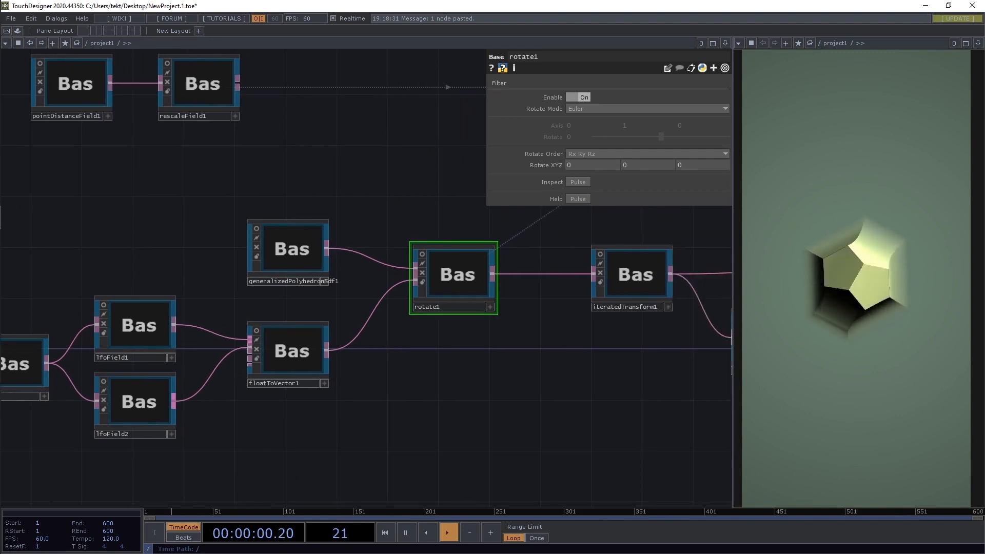
pyautogui.scroll(-3, 455, 399)
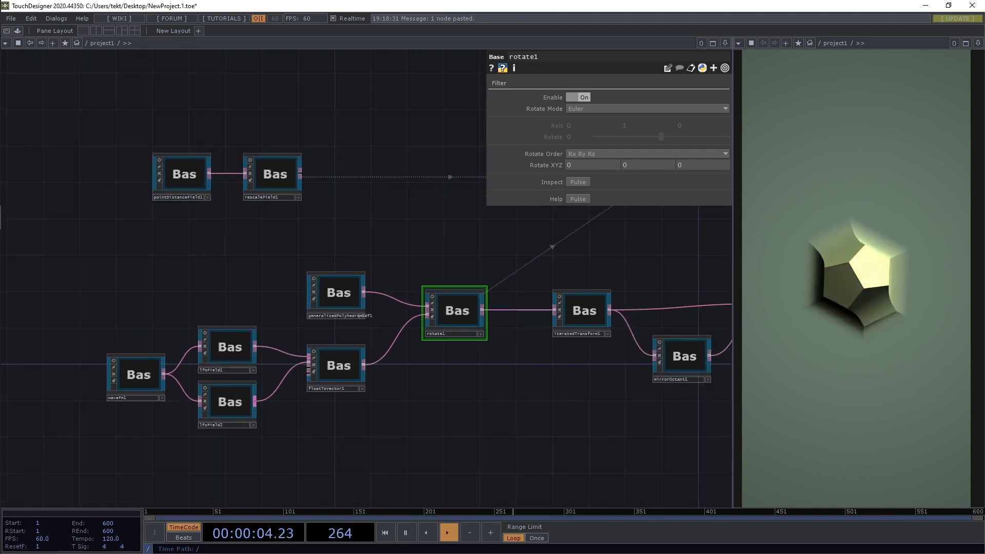
pyautogui.moveTo(455, 400); pyautogui.dragTo(418, 392)
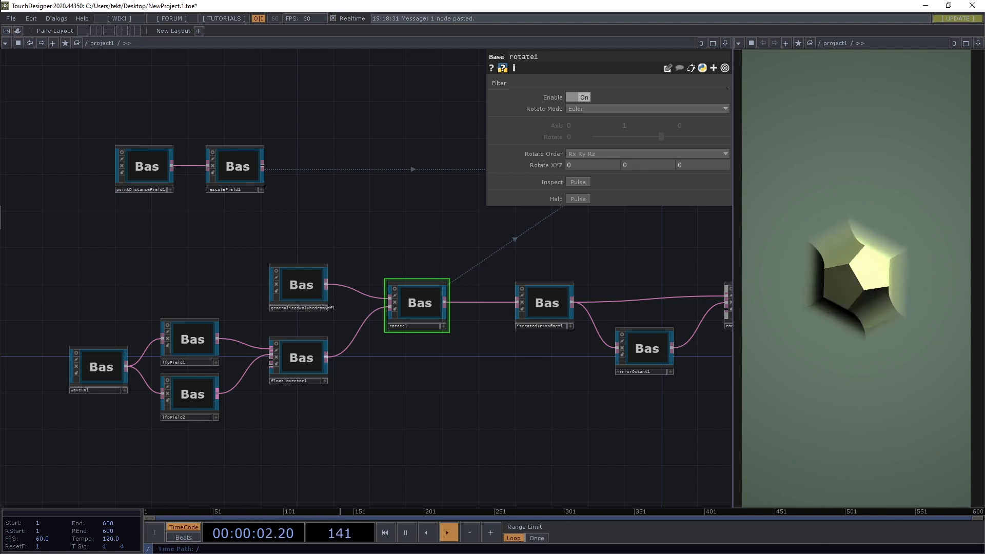
pyautogui.moveTo(400, 410)
pyautogui.mouseDown()
pyautogui.moveTo(364, 406)
pyautogui.moveTo(403, 411)
pyautogui.mouseUp()
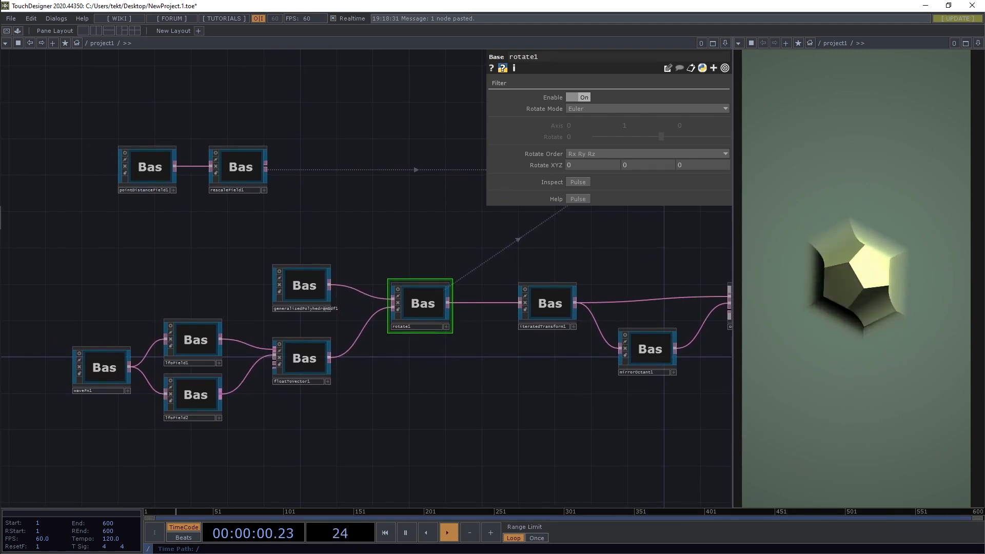
pyautogui.moveTo(410, 410); pyautogui.dragTo(365, 438)
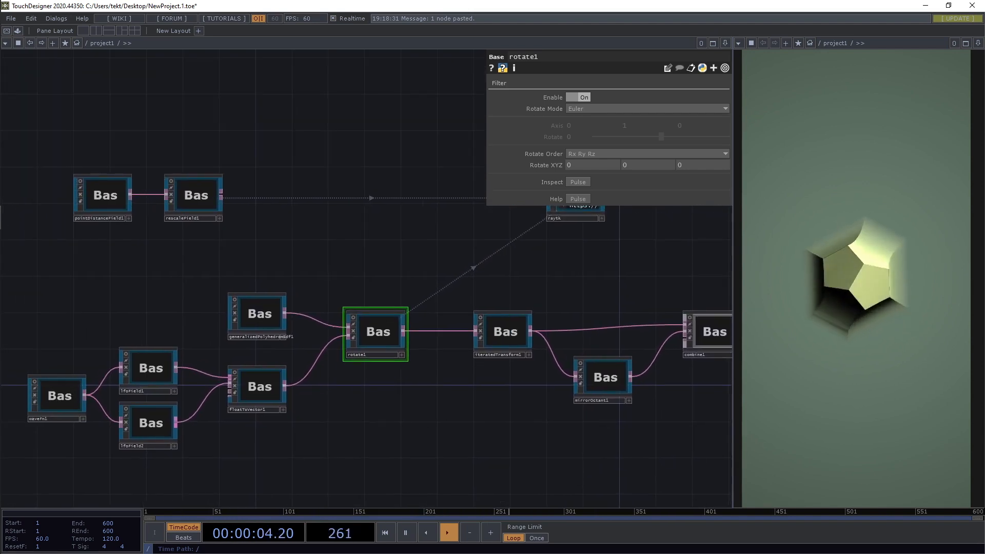
pyautogui.moveTo(407, 384); pyautogui.dragTo(384, 349)
pyautogui.scroll(4, 523, 345)
pyautogui.scroll(-5, 524, 345)
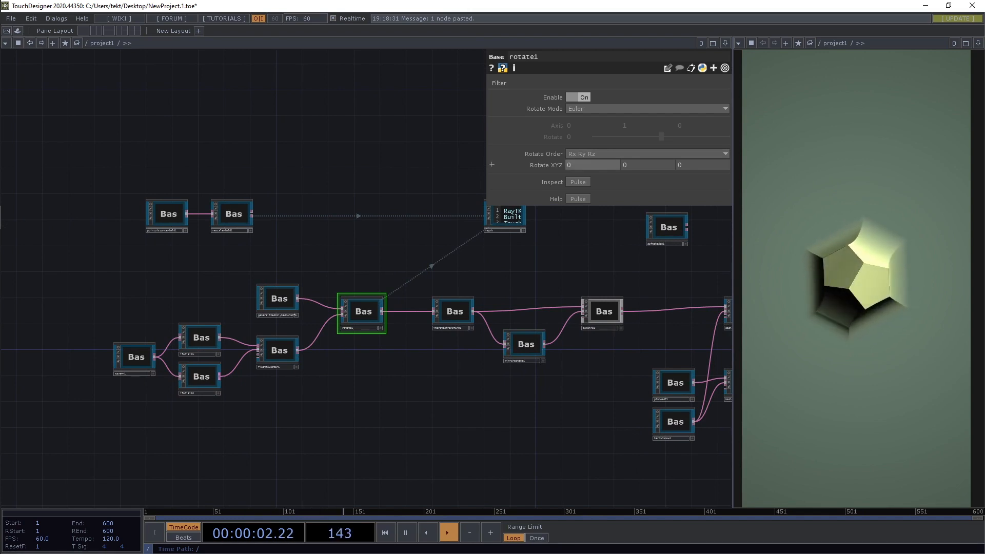
pyautogui.moveTo(513, 267); pyautogui.dragTo(400, 262)
pyautogui.scroll(3, 319, 363)
# - Highlight the waveFn1, lfoField1, lfoField2 and floatToVector1 nodes that drive rotate1's rotation
pyautogui.moveTo(319, 363); pyautogui.dragTo(515, 346)
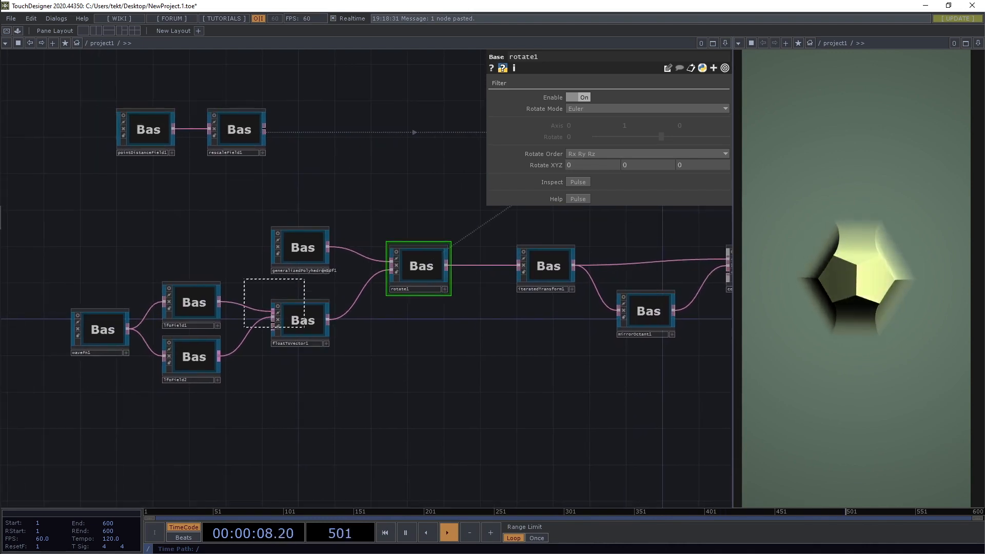
pyautogui.moveTo(80, 404); pyautogui.dragTo(46, 387, button='right')
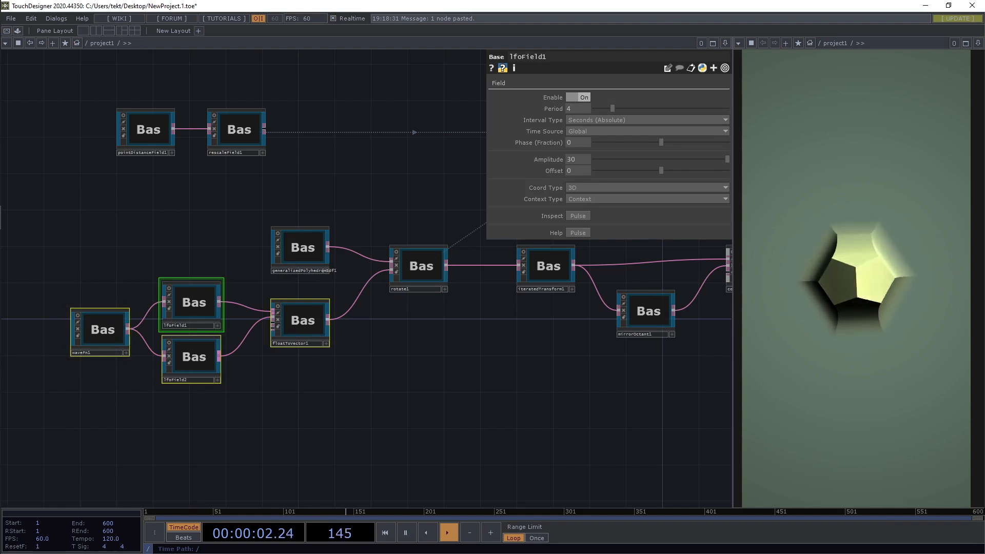
pyautogui.moveTo(45, 265); pyautogui.dragTo(270, 432, button='right')
pyautogui.keyDown('shift'); pyautogui.click(300, 321); pyautogui.keyUp('shift')
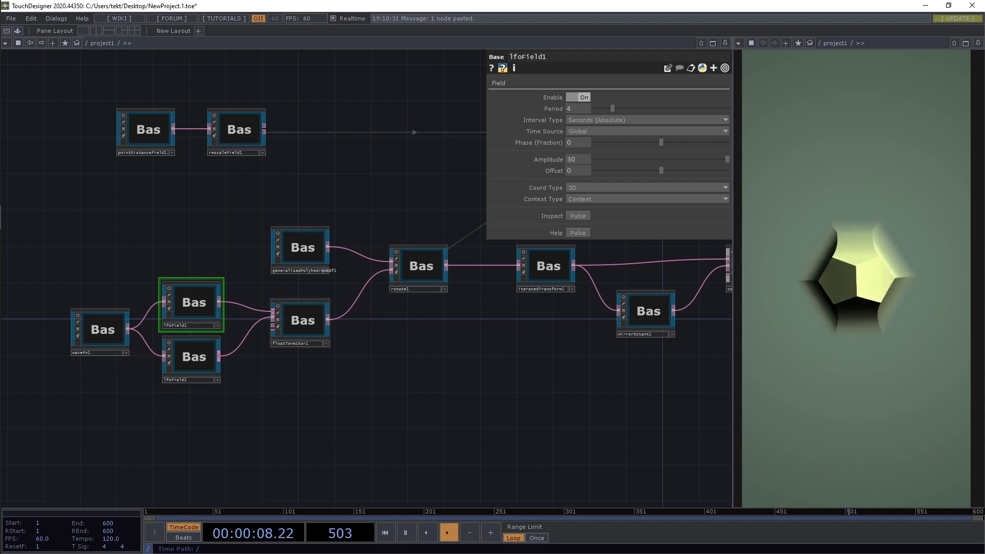
pyautogui.moveTo(243, 278); pyautogui.dragTo(250, 402)
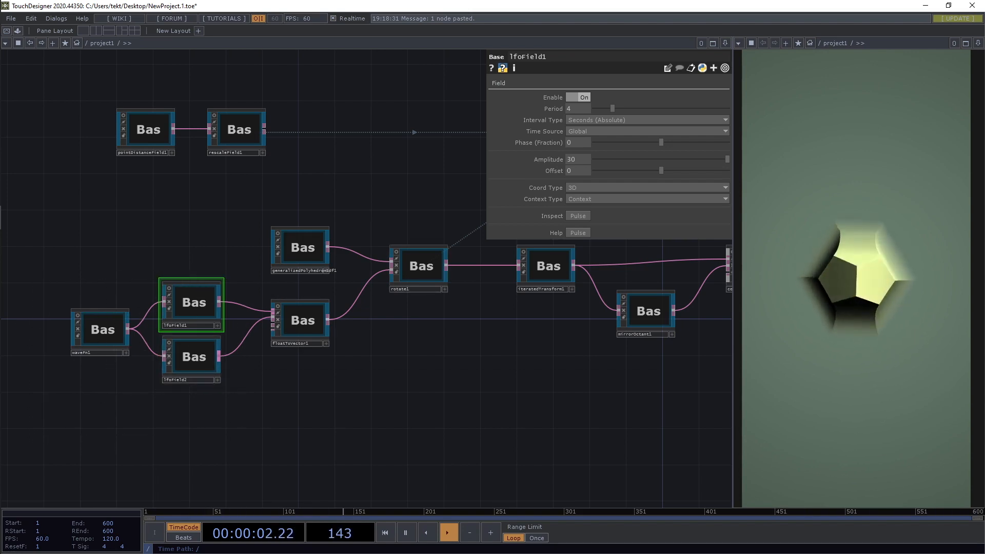
pyautogui.moveTo(177, 208); pyautogui.dragTo(182, 404)
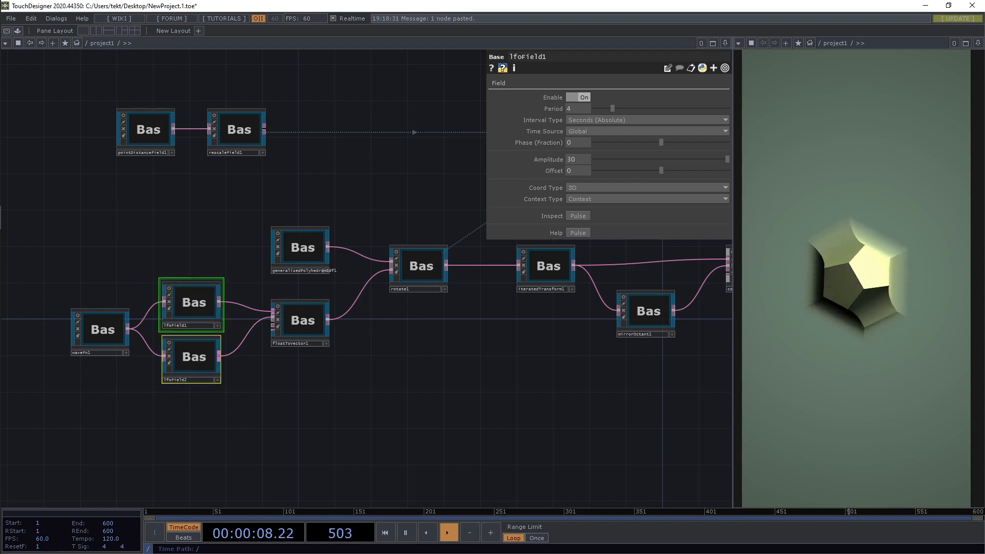
pyautogui.click(225, 408)
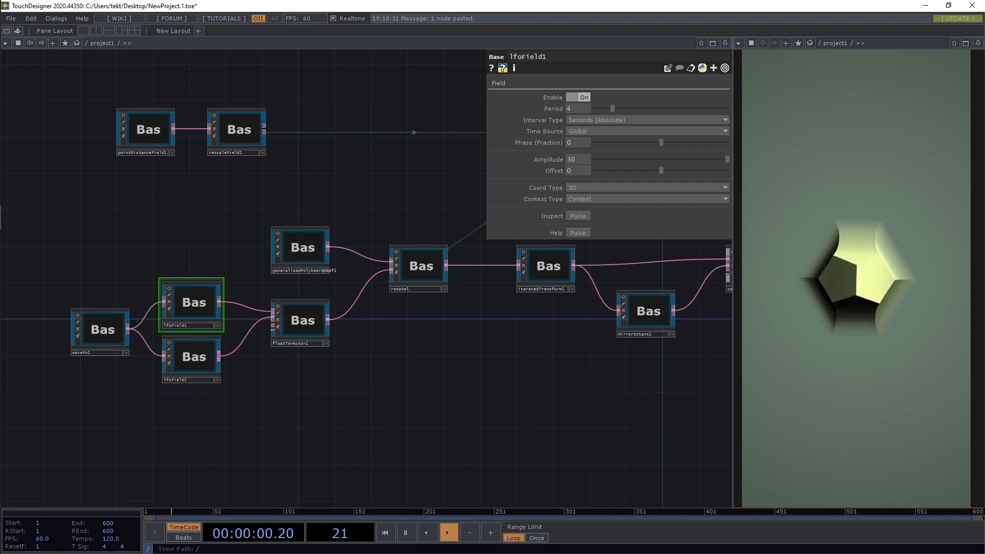
# - Move waveFn1, lfoField1 and lfoField2 slightly up and closer to floatToVector1, stacking the two LFO fields tightly
pyautogui.moveTo(226, 408); pyautogui.dragTo(215, 418)
pyautogui.moveTo(37, 267); pyautogui.dragTo(222, 444, button='right')
pyautogui.moveTo(183, 314)
pyautogui.mouseDown()
pyautogui.moveTo(182, 296)
pyautogui.moveTo(182, 305)
pyautogui.moveTo(183, 296)
pyautogui.moveTo(201, 300)
pyautogui.moveTo(192, 300)
pyautogui.mouseUp()
pyautogui.click(192, 301)
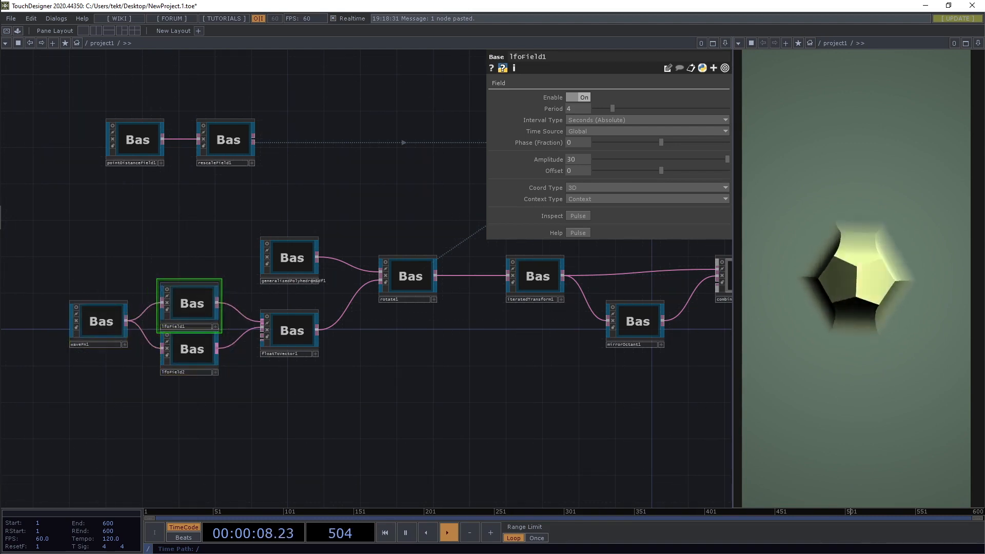
# - Delete the unused pointDistanceField1 and rescaleField1 nodes
pyautogui.moveTo(565, 417); pyautogui.dragTo(344, 426)
pyautogui.scroll(-3, 343, 426)
pyautogui.moveTo(513, 426); pyautogui.dragTo(591, 409)
pyautogui.scroll(3, 292, 313)
pyautogui.moveTo(291, 314); pyautogui.dragTo(416, 318)
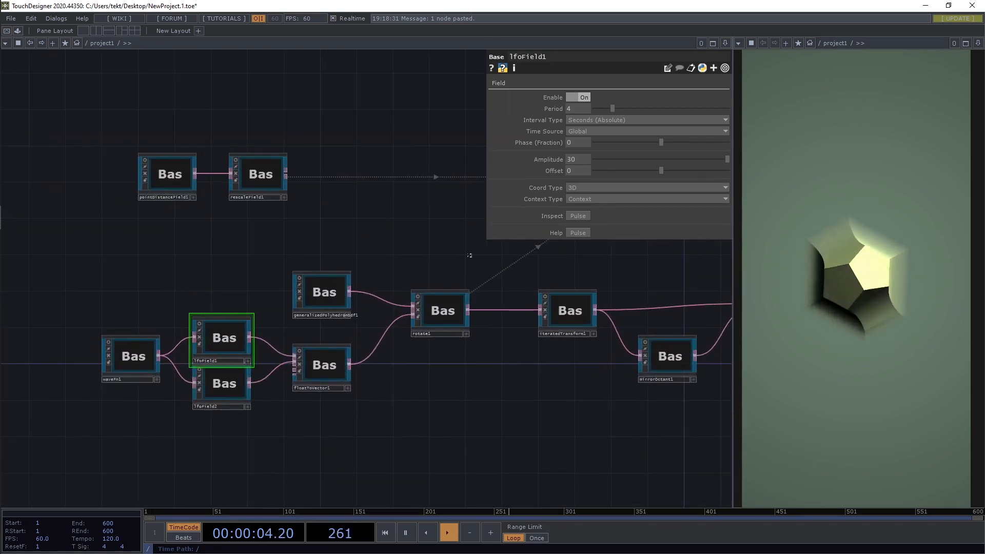
pyautogui.moveTo(471, 254); pyautogui.dragTo(391, 243, button='right')
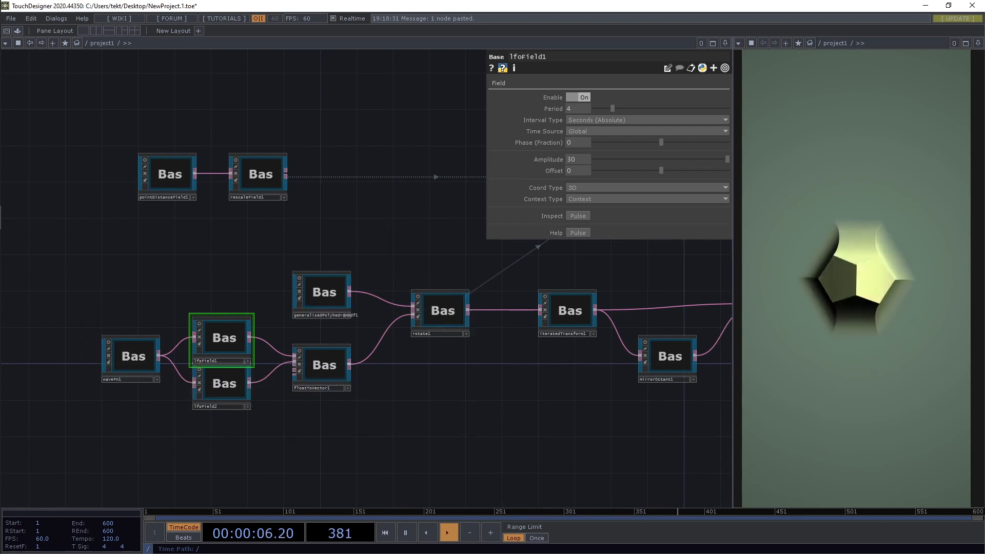
pyautogui.moveTo(151, 117); pyautogui.dragTo(303, 221, button='right')
pyautogui.press('Delete')
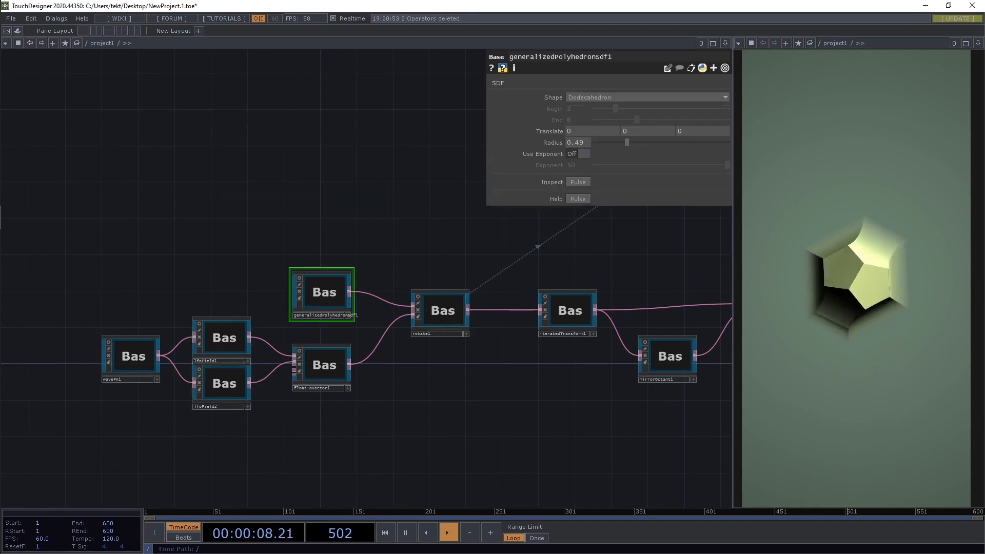
# - Move the polyhedron, waveFn1, LFO fields, floatToVector1 and rotate1 nodes together farther away from iteratedTransform1
pyautogui.moveTo(493, 258); pyautogui.dragTo(94, 429, button='right')
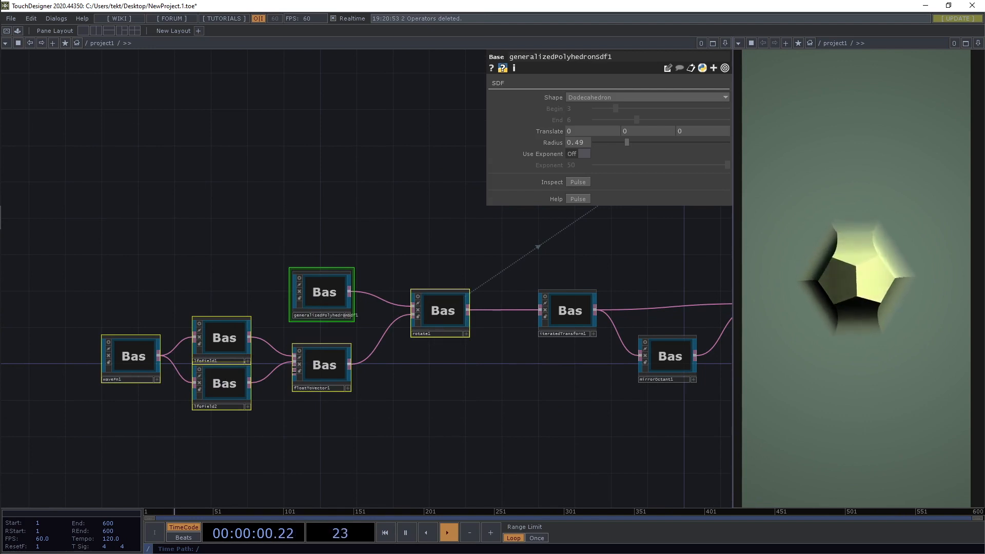
pyautogui.moveTo(131, 359); pyautogui.dragTo(49, 359)
pyautogui.click(362, 311)
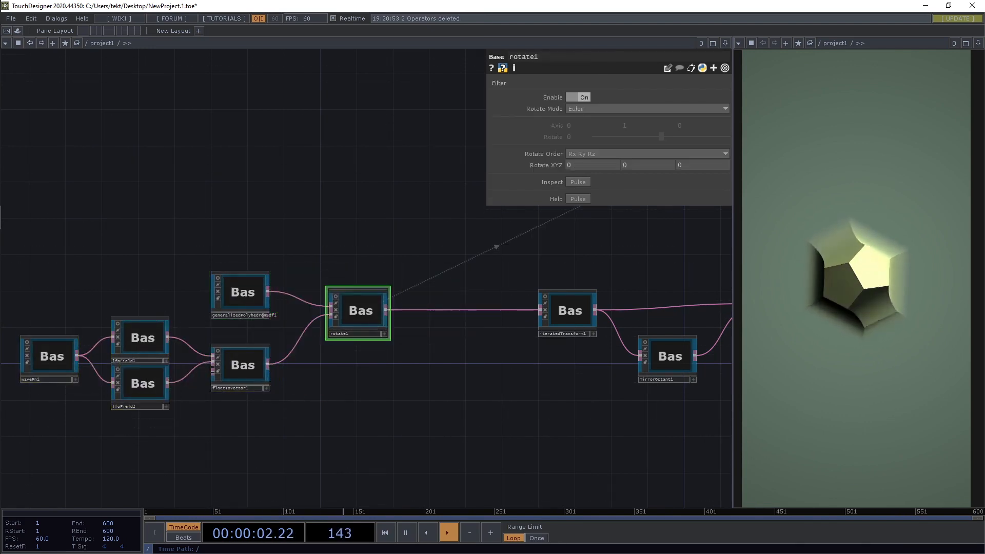
# - Enable the iteratedTransform1 filter
pyautogui.moveTo(513, 277); pyautogui.dragTo(269, 318)
pyautogui.click(325, 352)
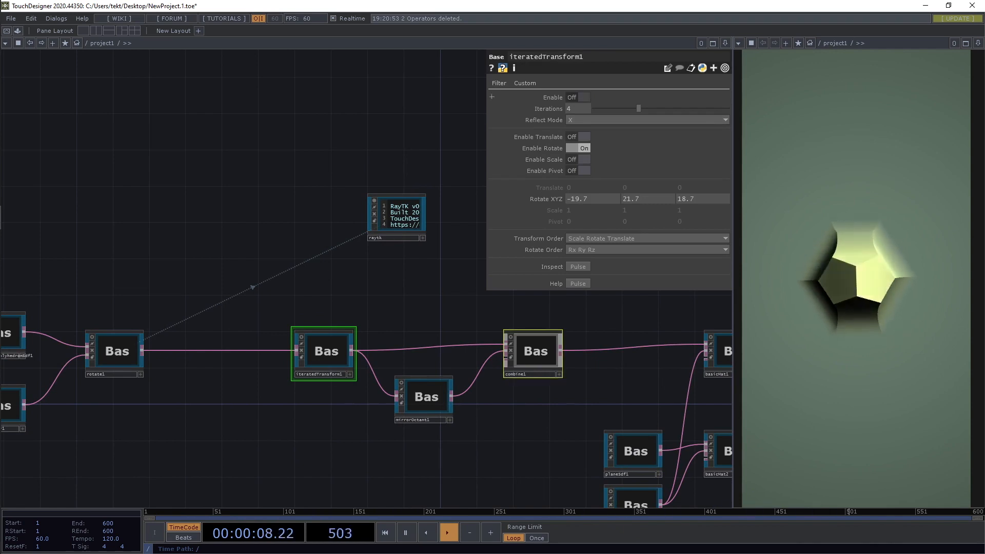
pyautogui.click(578, 97)
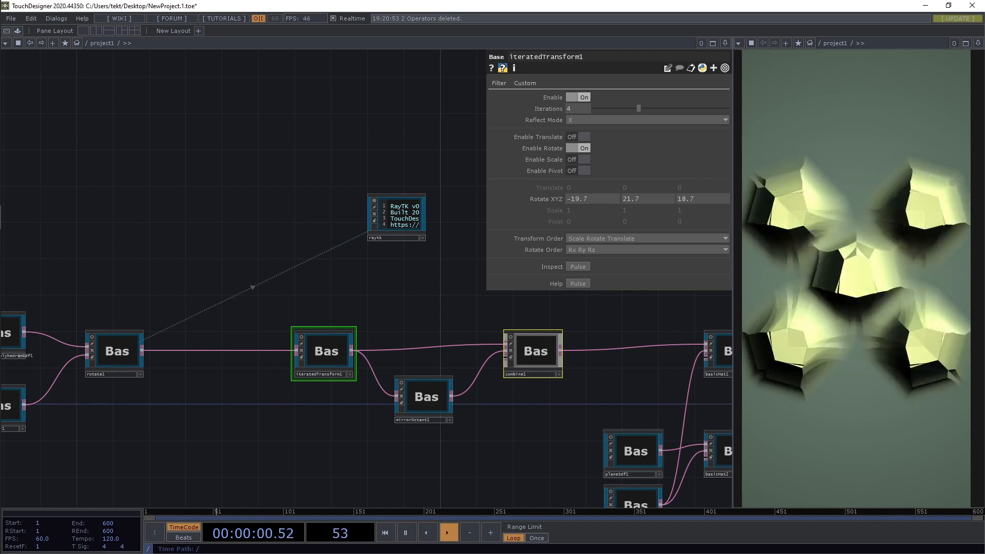
# - Compact the network by moving the chain through combine1 closer to basicMat1 and the rotate1 group closer to iteratedTransform1
pyautogui.moveTo(559, 441); pyautogui.dragTo(169, 421)
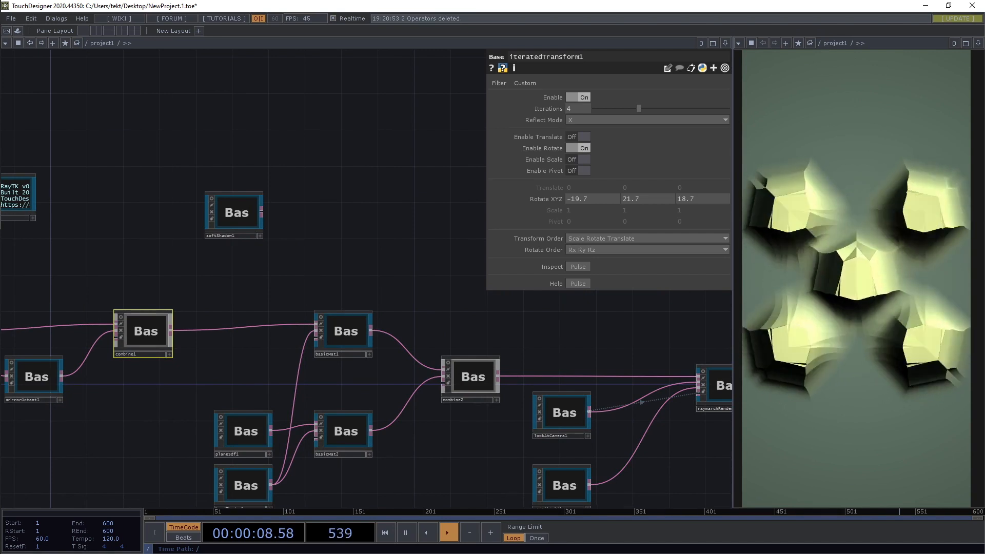
pyautogui.moveTo(396, 320); pyautogui.dragTo(493, 292)
pyautogui.scroll(-3, 372, 283)
pyautogui.scroll(-2, 374, 271)
pyautogui.moveTo(137, 249); pyautogui.dragTo(204, 262)
pyautogui.moveTo(202, 260); pyautogui.dragTo(1, 426, button='right')
pyautogui.moveTo(166, 334); pyautogui.dragTo(230, 335)
pyautogui.click(225, 288)
pyautogui.moveTo(93, 408); pyautogui.dragTo(14, 415)
pyautogui.moveTo(412, 335); pyautogui.dragTo(470, 332)
pyautogui.moveTo(464, 297); pyautogui.dragTo(378, 301)
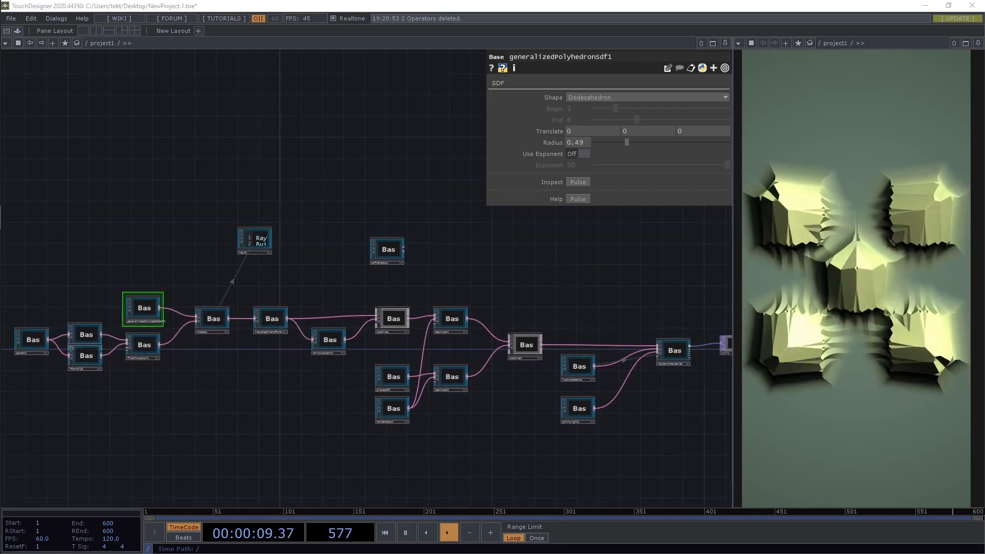
# - Examine the polyhedron chain around floatToVector1 and check rotate1's parameters
pyautogui.moveTo(139, 365); pyautogui.dragTo(277, 376)
pyautogui.scroll(3, 277, 367)
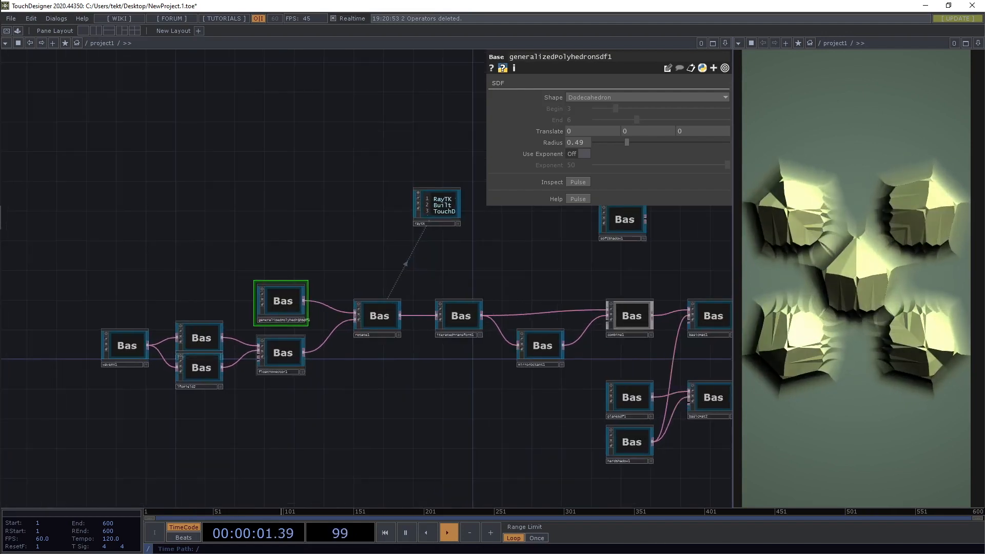
pyautogui.scroll(3, 480, 444)
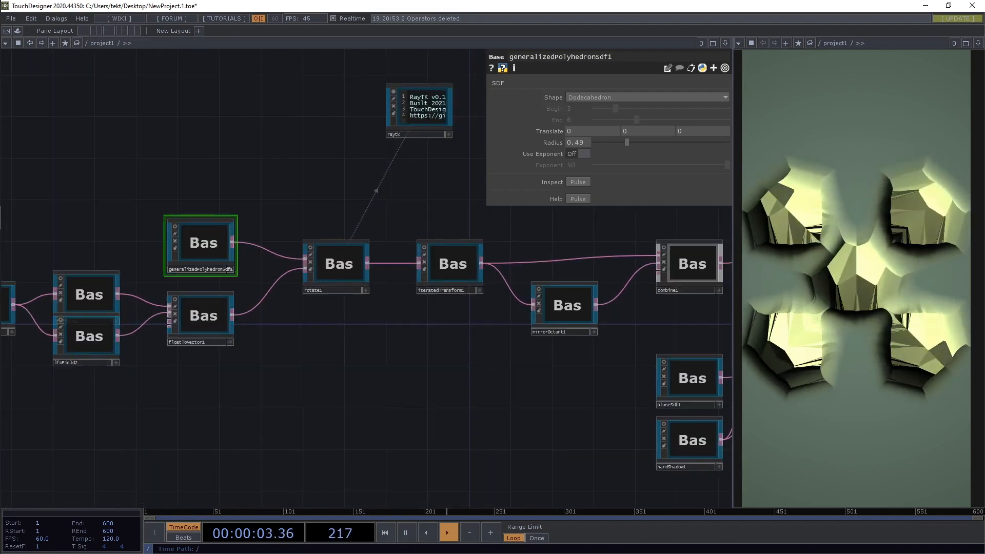
pyautogui.scroll(4, 187, 241)
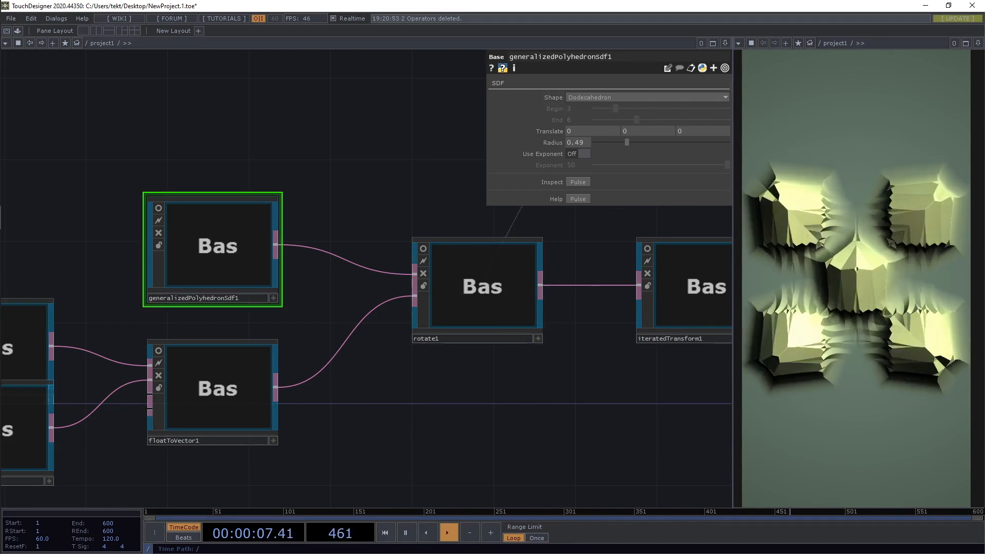
pyautogui.moveTo(682, 414); pyautogui.dragTo(449, 392)
pyautogui.scroll(-3, 352, 421)
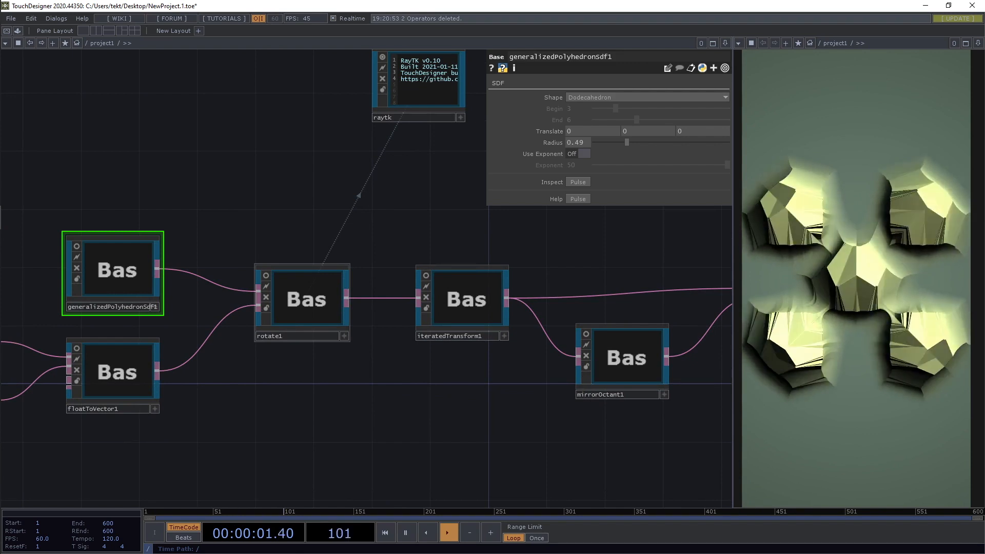
pyautogui.click(306, 303)
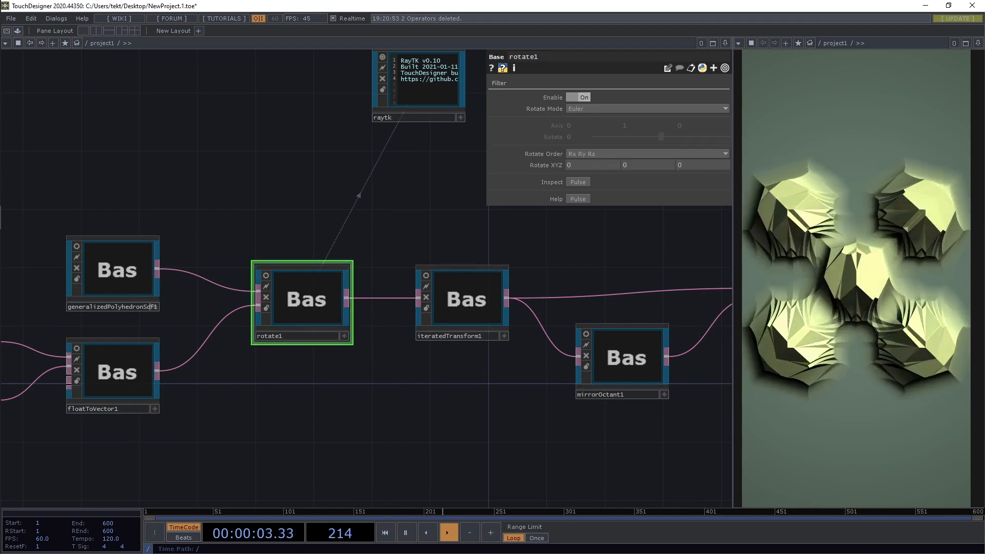
# - Move lfoField2 down so that it sits clear of lfoField1
pyautogui.moveTo(226, 395); pyautogui.dragTo(443, 381)
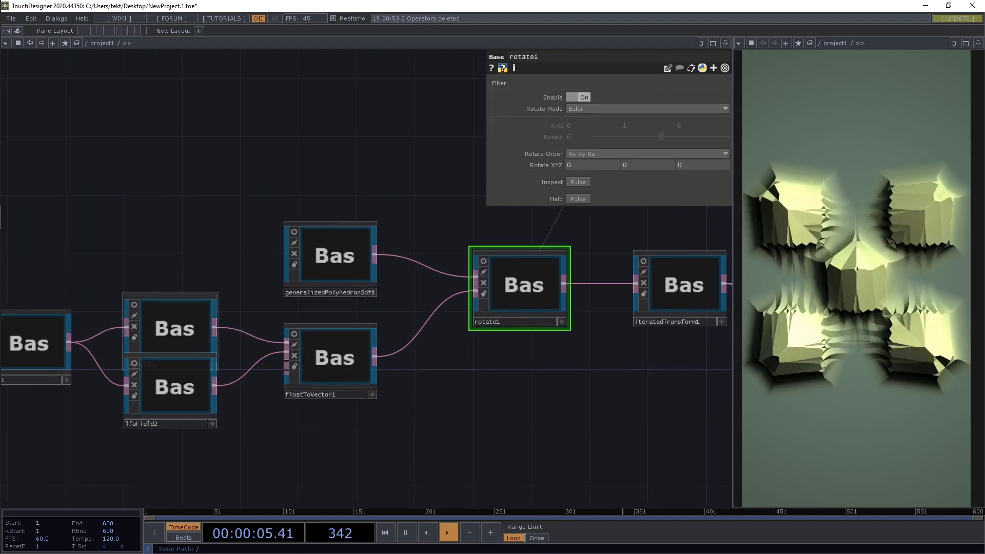
pyautogui.moveTo(169, 388); pyautogui.dragTo(168, 433)
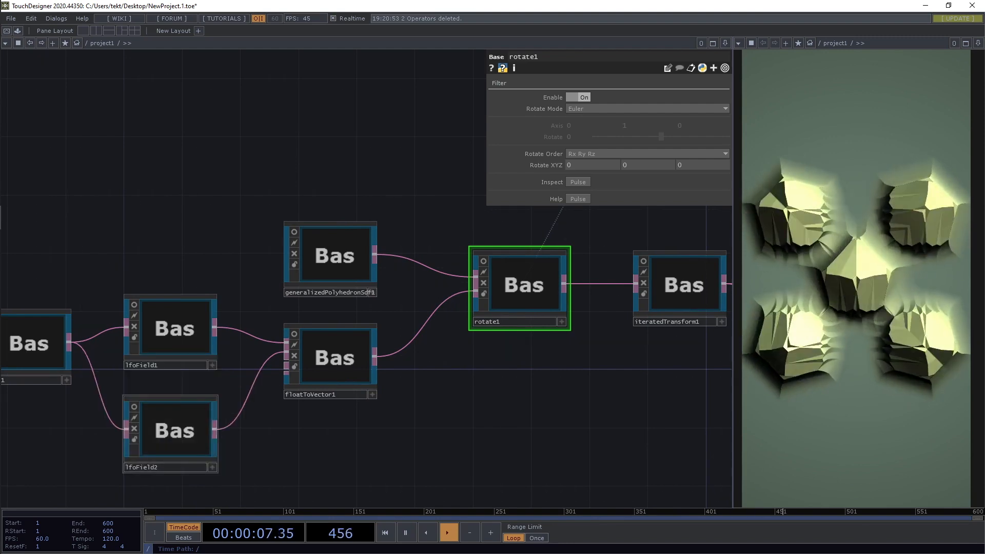
pyautogui.scroll(-4, 170, 428)
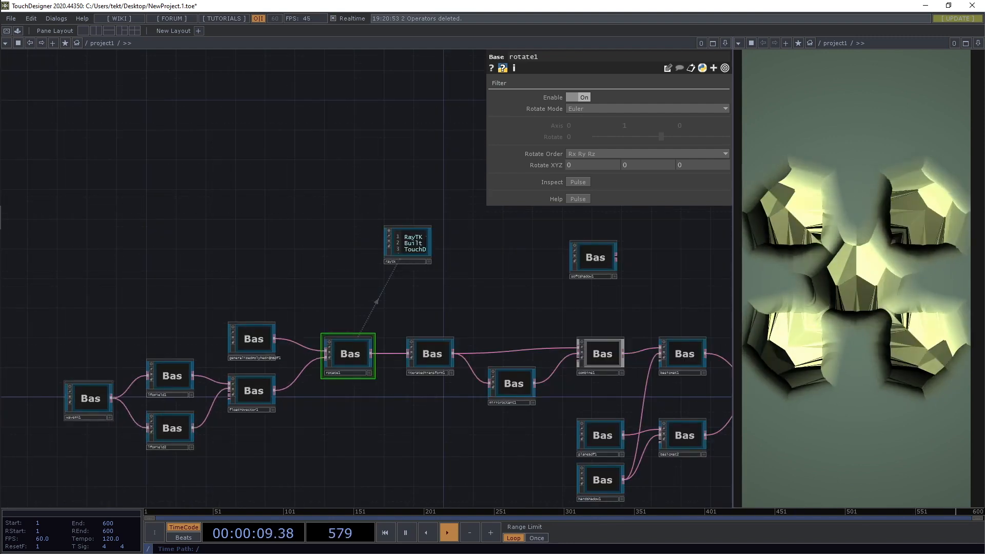
# - Compare the parameters of lfoField1 and lfoField2 that feed floatToVector1
pyautogui.scroll(4, 348, 385)
pyautogui.moveTo(348, 385); pyautogui.dragTo(532, 303)
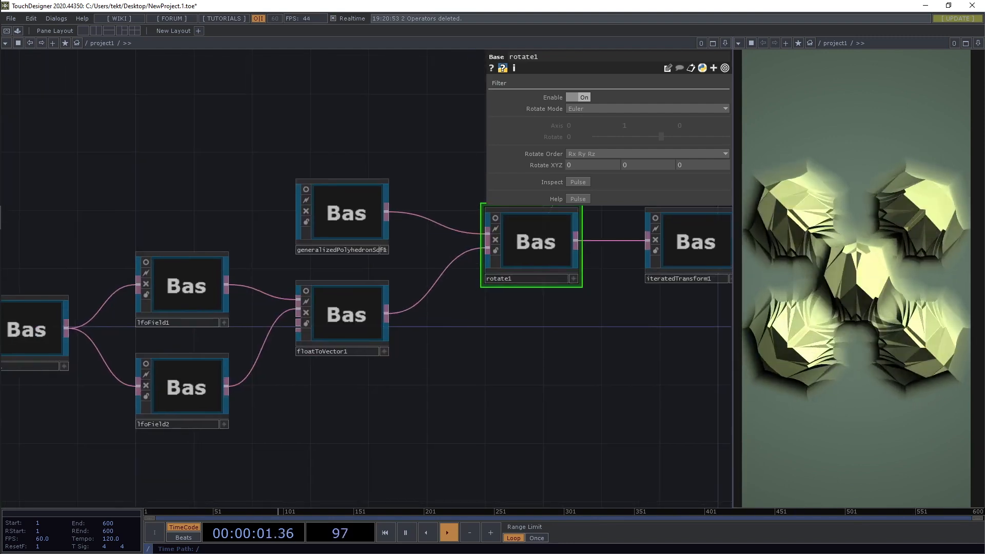
pyautogui.click(187, 287)
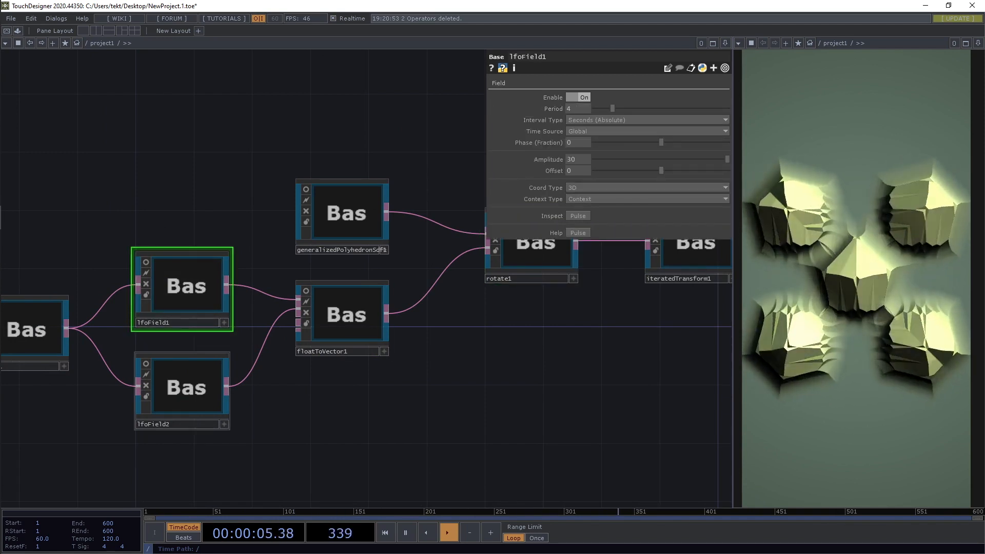
pyautogui.click(186, 388)
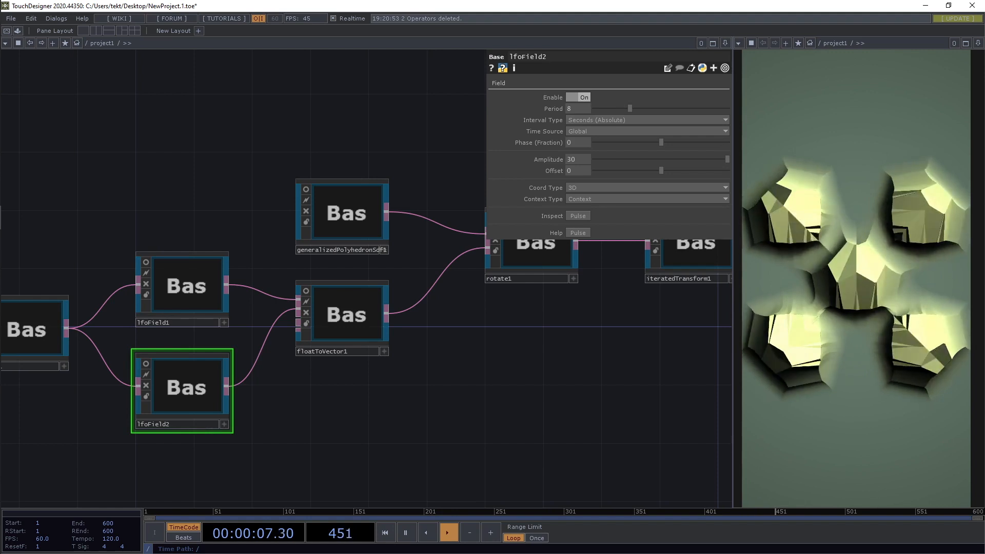
# - Set iteratedTransform1's X rotation to -15.7 and its Reflect Mode to XYZ
pyautogui.moveTo(598, 293); pyautogui.dragTo(290, 334)
pyautogui.scroll(-5, 422, 339)
pyautogui.scroll(2, 290, 334)
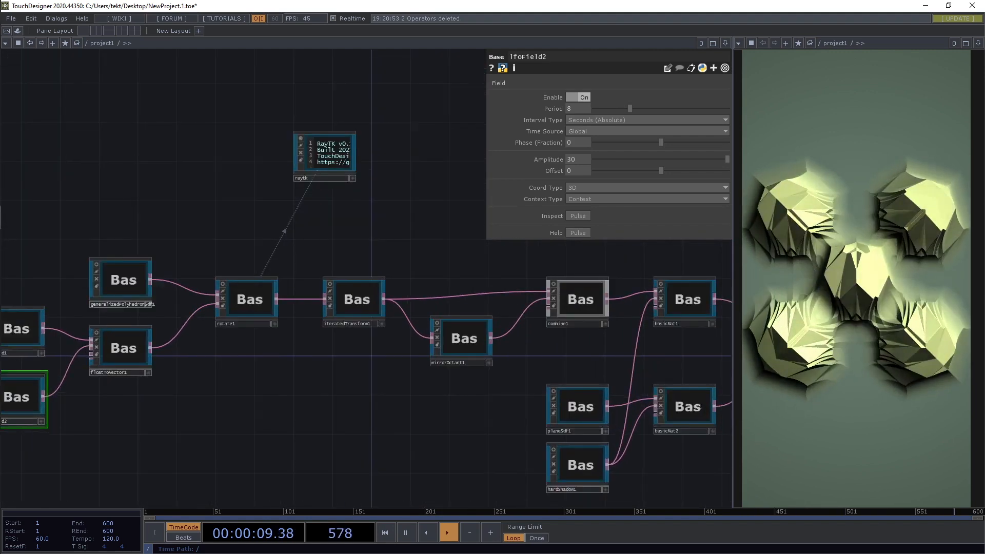
pyautogui.scroll(1, 362, 381)
pyautogui.moveTo(359, 254); pyautogui.dragTo(378, 255)
pyautogui.scroll(5, 372, 283)
pyautogui.click(373, 285)
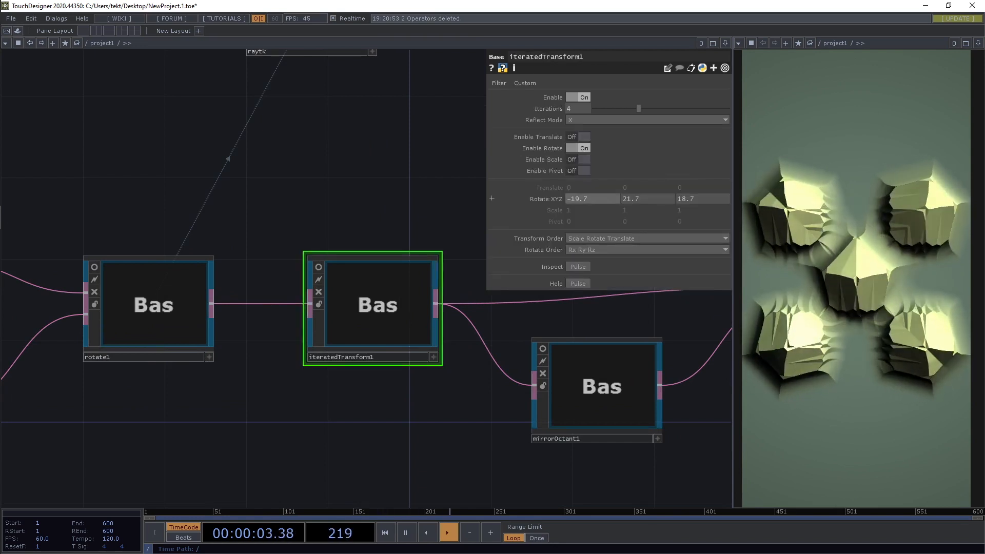
pyautogui.moveTo(593, 198); pyautogui.dragTo(649, 199)
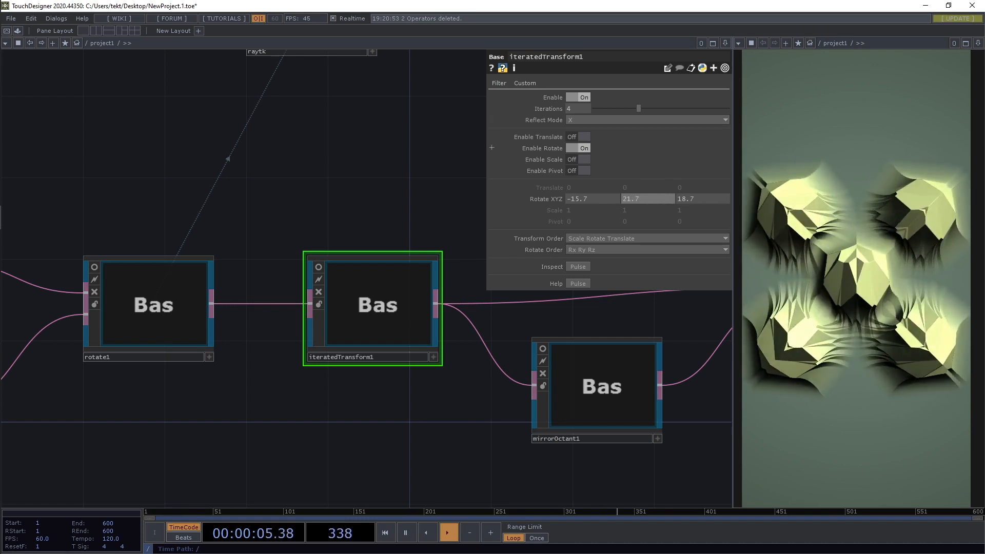
pyautogui.click(574, 120)
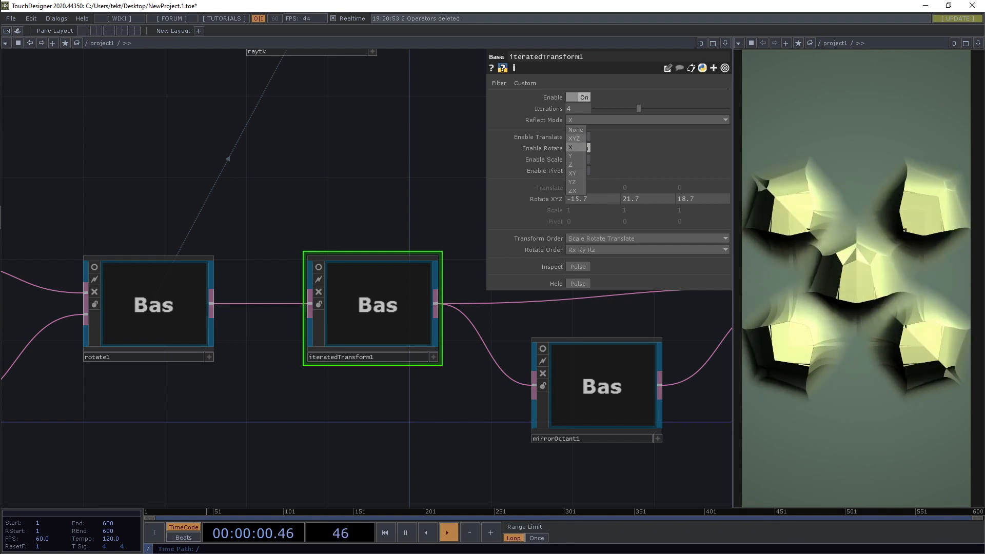
pyautogui.click(574, 139)
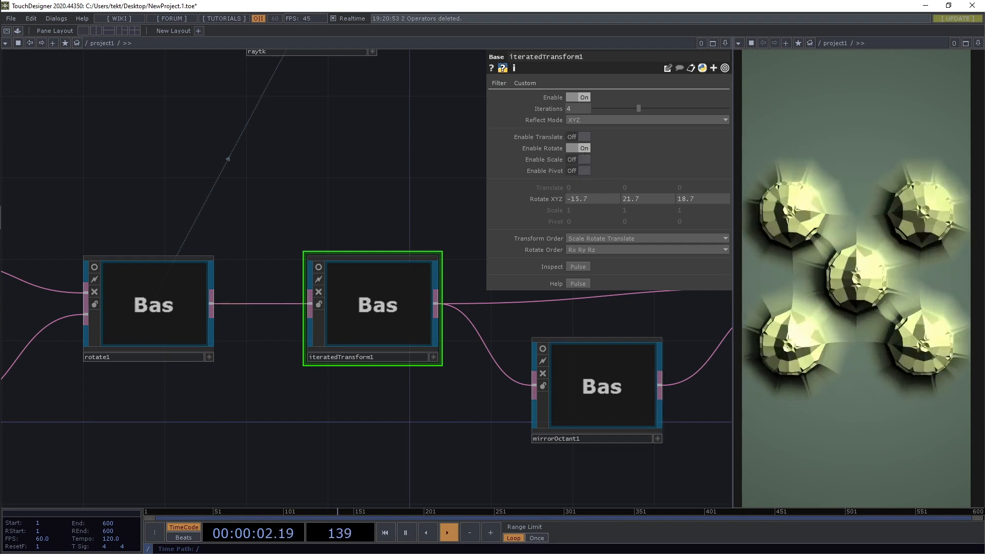
# - Examine mirrorOctant1's parameters and its connection between iteratedTransform1 and combine1
pyautogui.moveTo(482, 424); pyautogui.dragTo(282, 408)
pyautogui.scroll(-6, 253, 409)
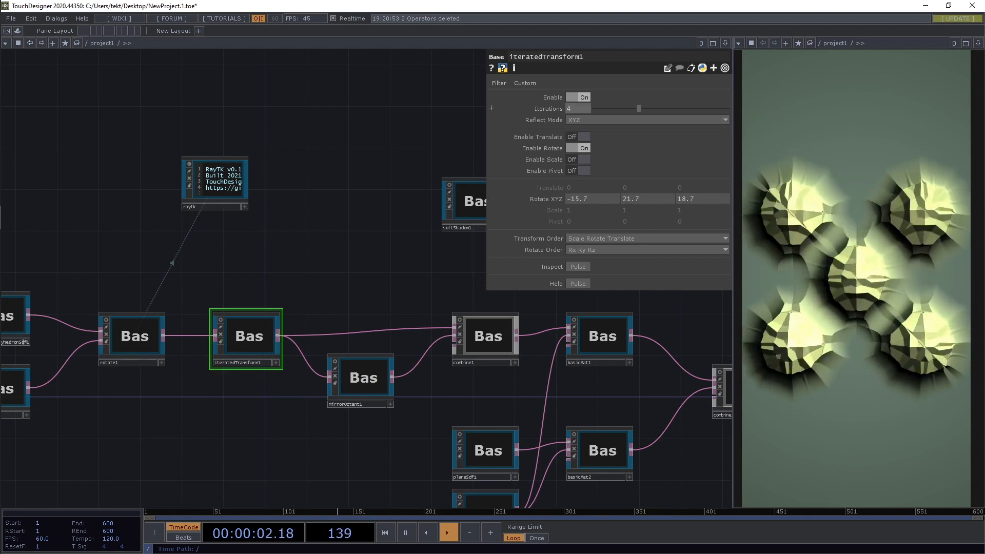
pyautogui.moveTo(410, 271); pyautogui.dragTo(268, 269)
pyautogui.scroll(3, 236, 383)
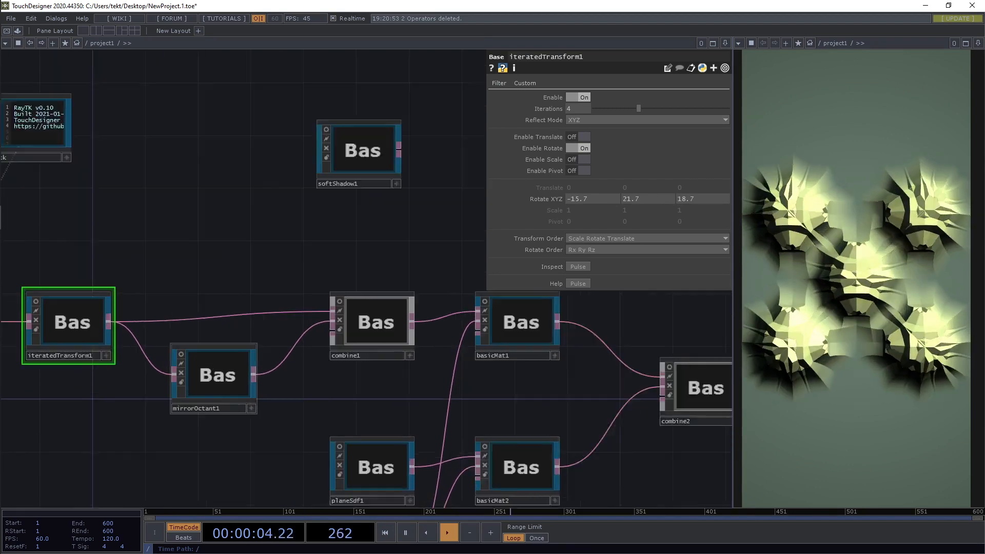
pyautogui.click(232, 382)
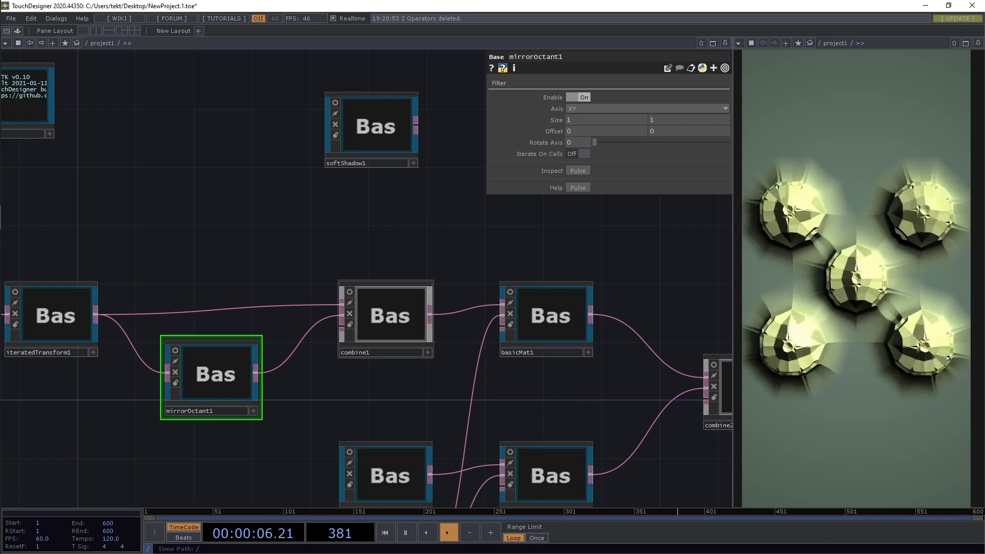
# - Set combine1's smooth union radius to 0.278
pyautogui.click(390, 315)
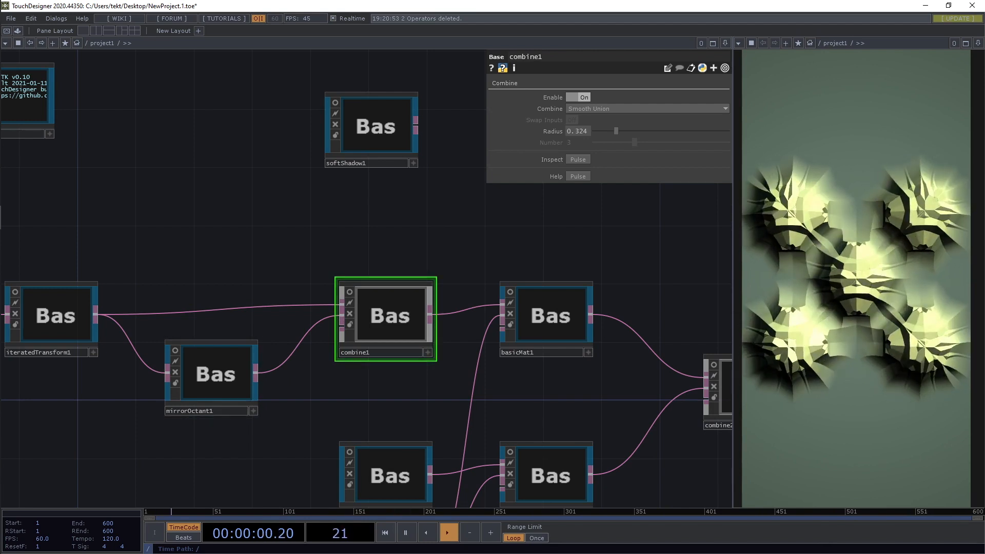
pyautogui.moveTo(615, 130)
pyautogui.mouseDown()
pyautogui.moveTo(652, 130)
pyautogui.moveTo(598, 131)
pyautogui.moveTo(705, 131)
pyautogui.moveTo(599, 131)
pyautogui.moveTo(611, 131)
pyautogui.mouseUp()
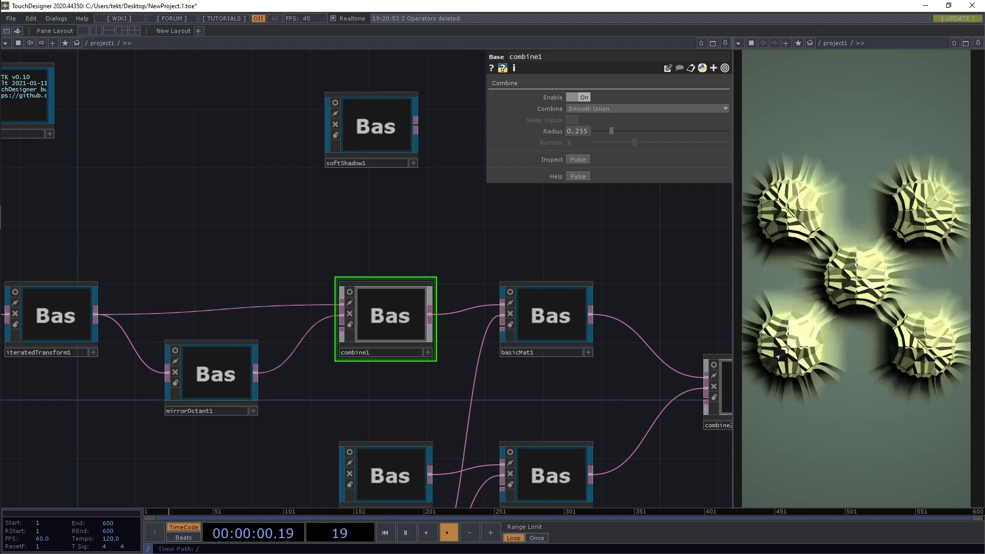
pyautogui.moveTo(595, 251); pyautogui.dragTo(400, 185)
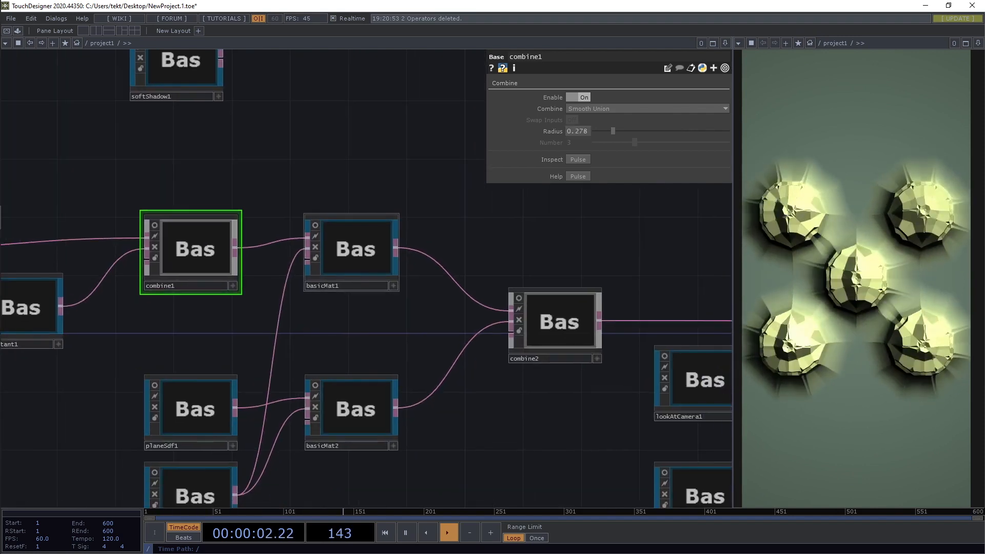
# - Examine the parameters of basicMat1, planeSdf1 and basicMat2 between the two combine operators
pyautogui.click(353, 251)
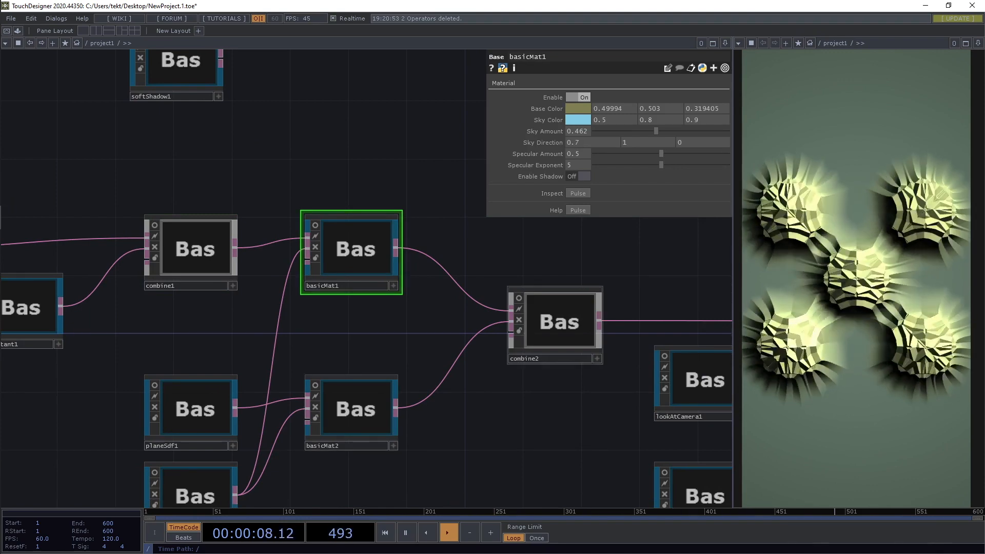
pyautogui.moveTo(627, 280); pyautogui.dragTo(559, 250)
pyautogui.scroll(-3, 433, 376)
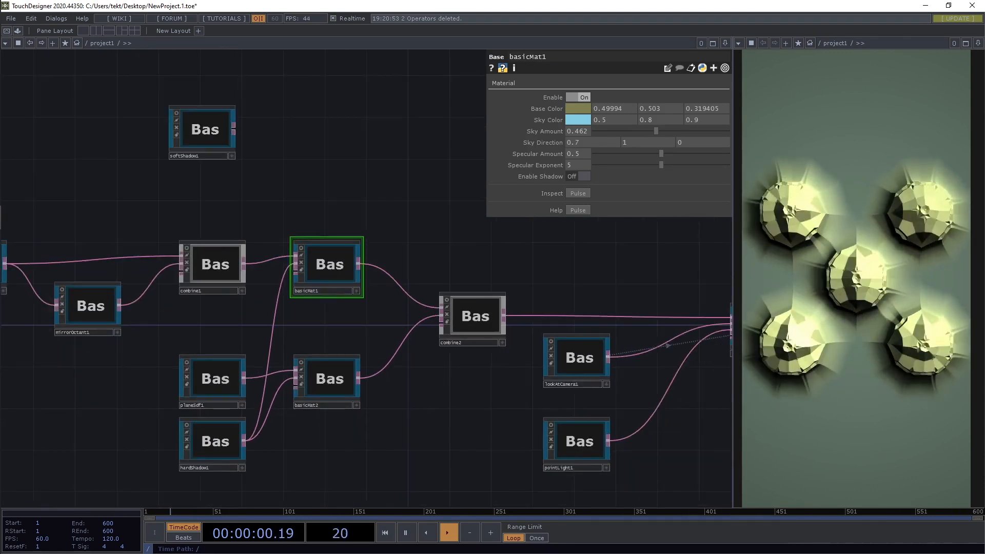
pyautogui.scroll(2, 308, 441)
pyautogui.click(171, 353)
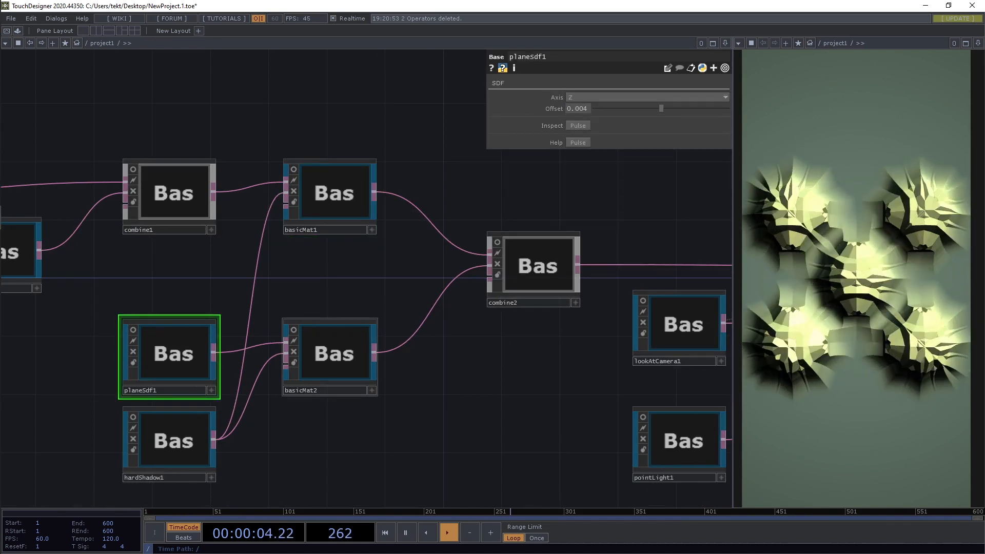
pyautogui.click(333, 355)
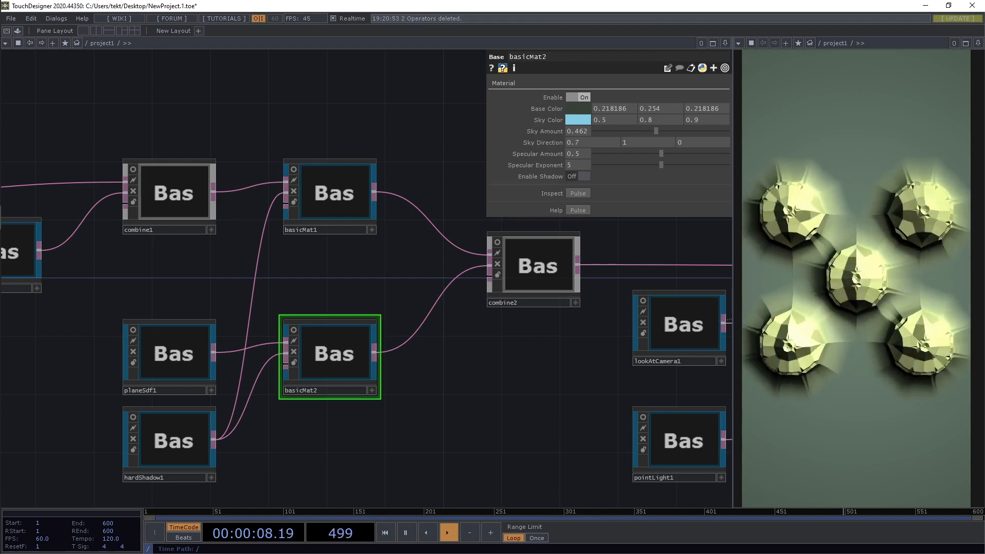
# - Set combine2's smooth union radius to 0.758
pyautogui.click(536, 266)
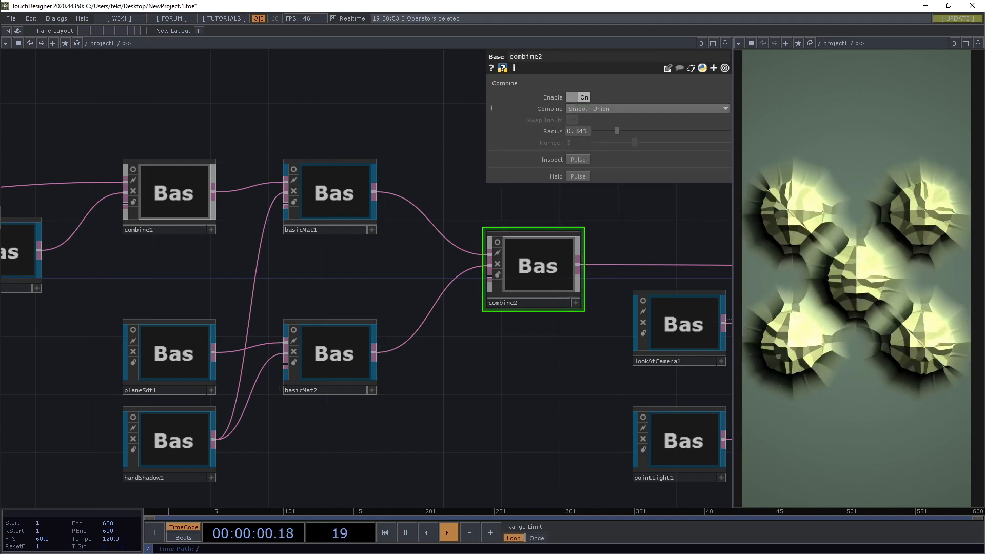
pyautogui.moveTo(617, 131)
pyautogui.mouseDown()
pyautogui.moveTo(655, 132)
pyautogui.moveTo(612, 132)
pyautogui.mouseUp()
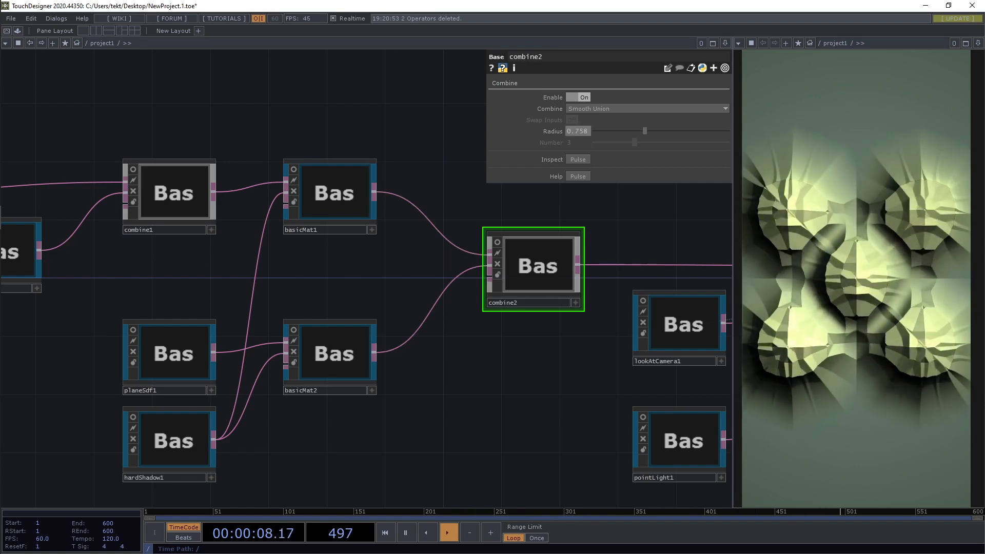
# - Check the Enable Shadow setting on basicMat1 and basicMat2, and delete the hardShadow1 operator
pyautogui.moveTo(378, 462); pyautogui.dragTo(475, 420)
pyautogui.moveTo(475, 422); pyautogui.dragTo(398, 177, button='right')
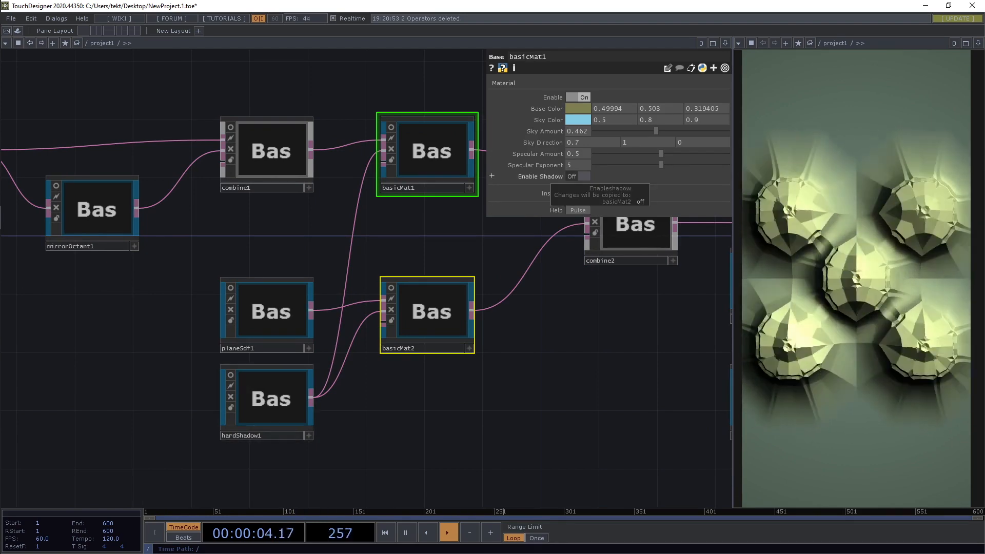
pyautogui.click(271, 399)
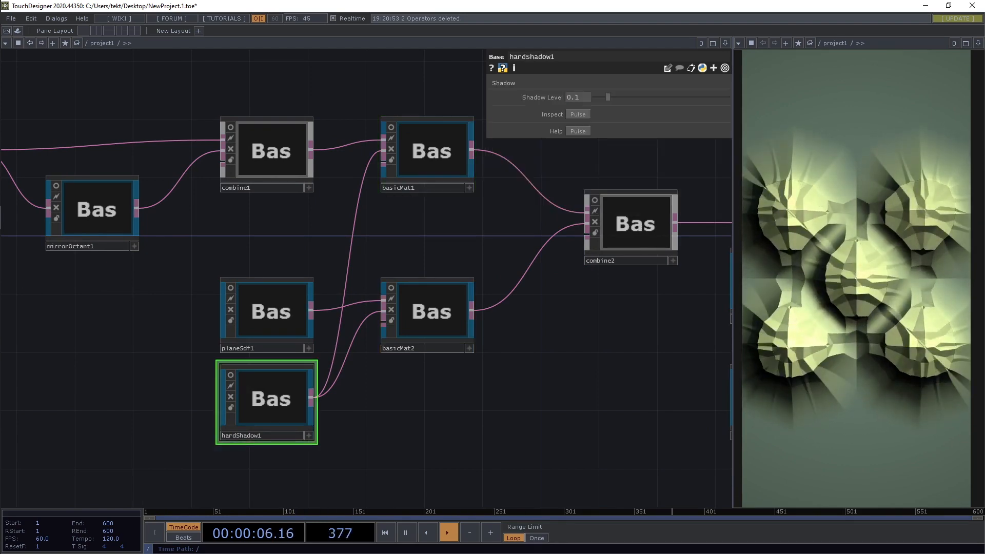
pyautogui.press('Delete')
# - Examine raymarchRender3D's render settings and lookAtCamera1's position, rotation and look-at parameters
pyautogui.moveTo(623, 375); pyautogui.dragTo(291, 350)
pyautogui.scroll(-5, 247, 389)
pyautogui.moveTo(641, 236); pyautogui.dragTo(363, 418, button='right')
pyautogui.moveTo(505, 282); pyautogui.dragTo(438, 329)
pyautogui.click(402, 278)
pyautogui.scroll(4, 403, 278)
pyautogui.moveTo(421, 411); pyautogui.dragTo(464, 363)
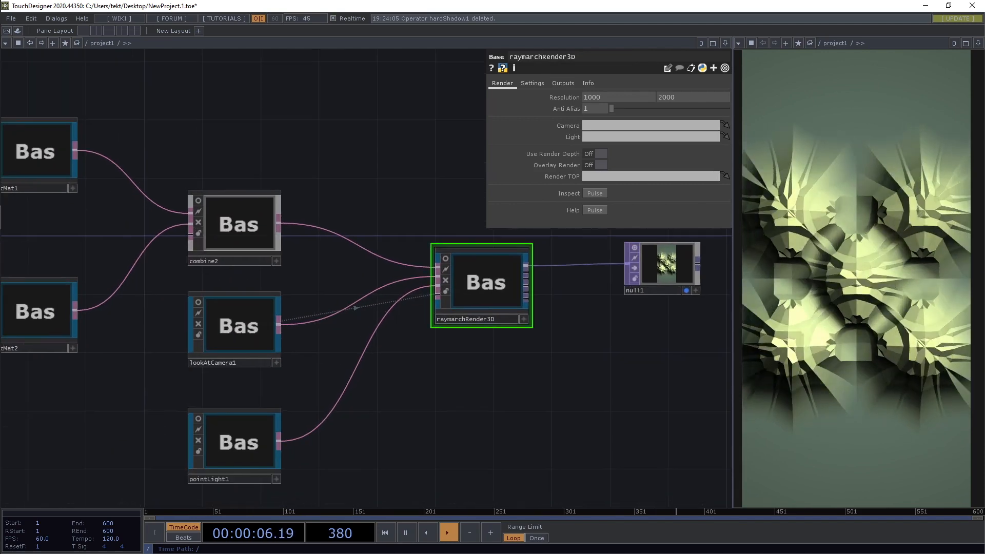
pyautogui.click(235, 330)
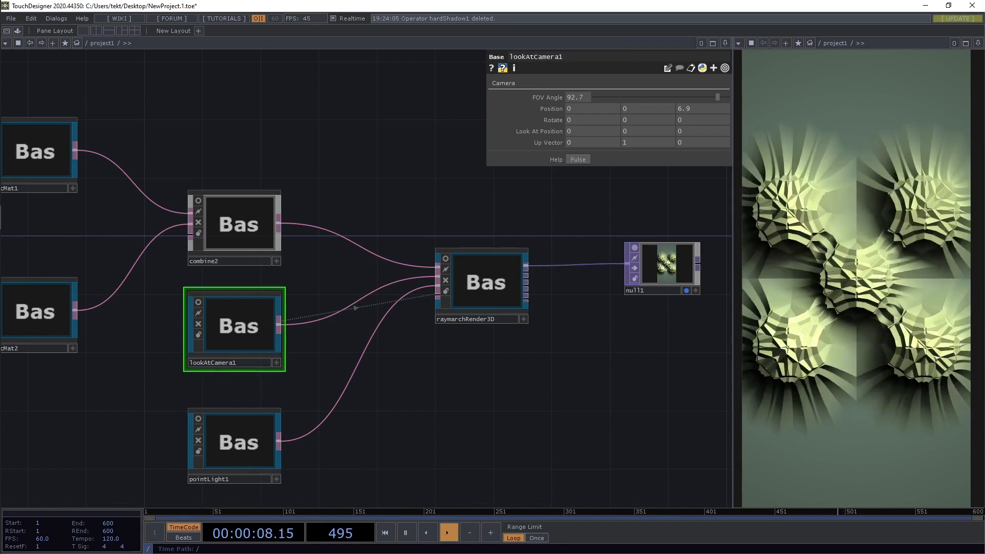
pyautogui.moveTo(596, 109); pyautogui.dragTo(596, 96, button='middle')
pyautogui.moveTo(577, 132); pyautogui.dragTo(577, 116, button='middle')
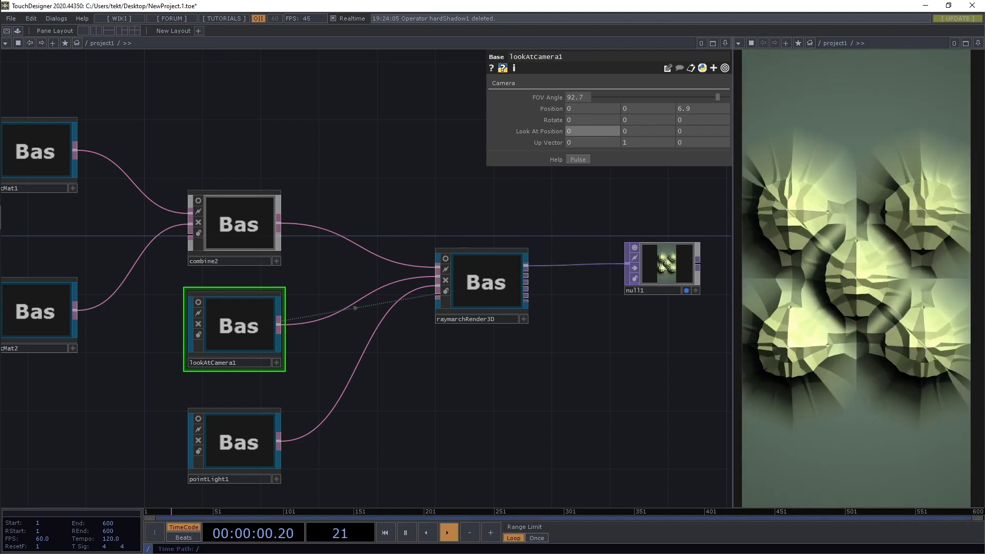
# - Set pointLight1's X position to 0.4
pyautogui.click(236, 442)
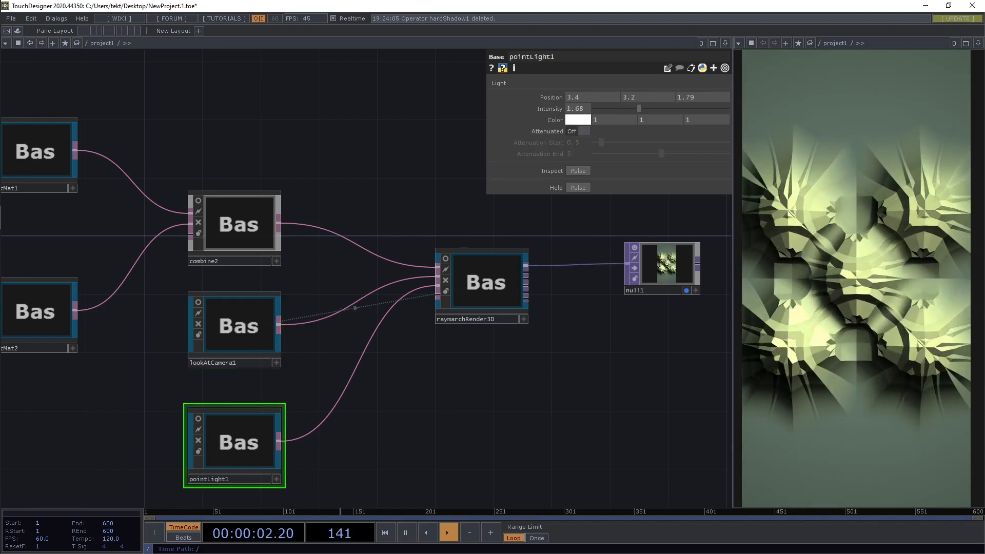
pyautogui.moveTo(579, 96); pyautogui.dragTo(580, 97, button='middle')
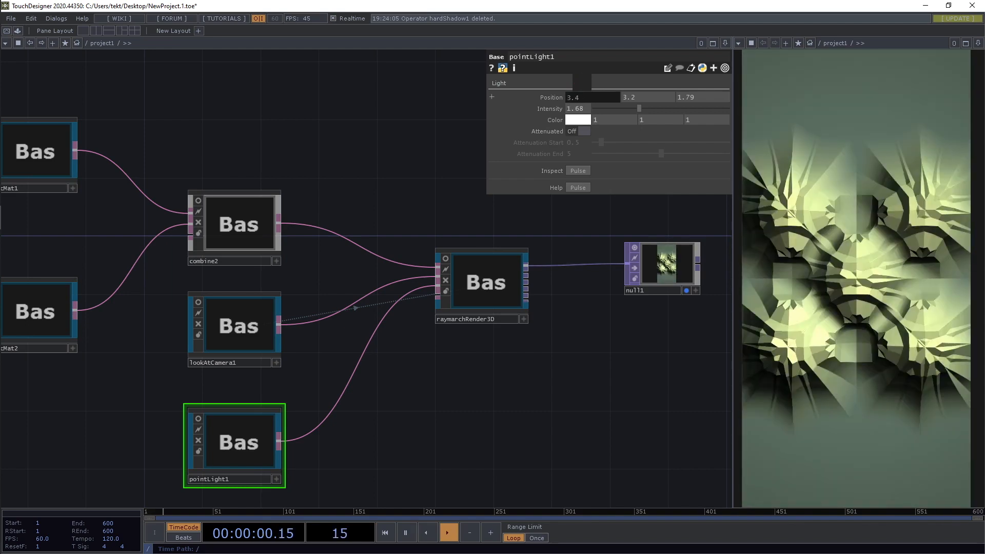
pyautogui.moveTo(579, 97); pyautogui.dragTo(579, 97, button='middle')
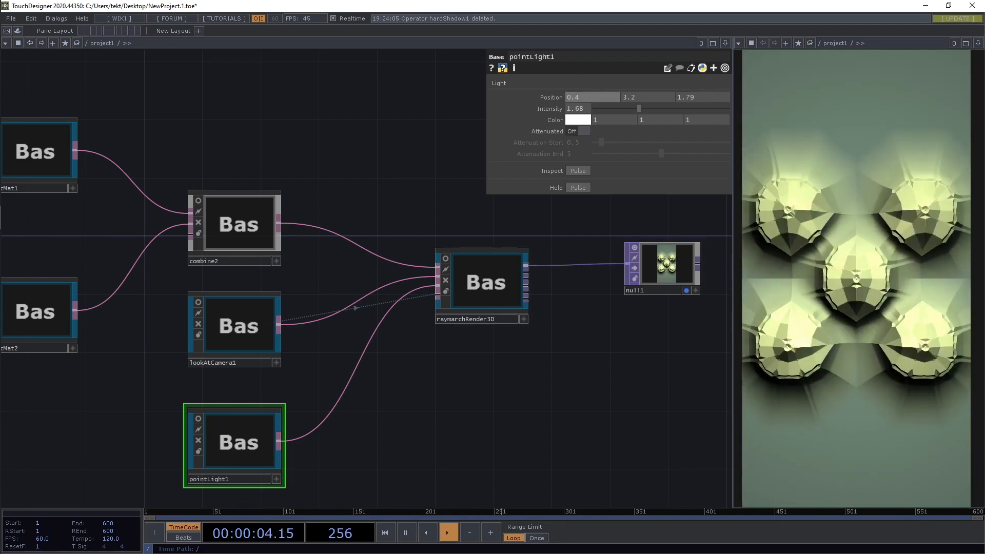
# - Set raymarchRender3D's resolution to 1920 by 1080
pyautogui.moveTo(667, 308); pyautogui.dragTo(453, 333)
pyautogui.scroll(5, 462, 295)
pyautogui.scroll(3, 443, 308)
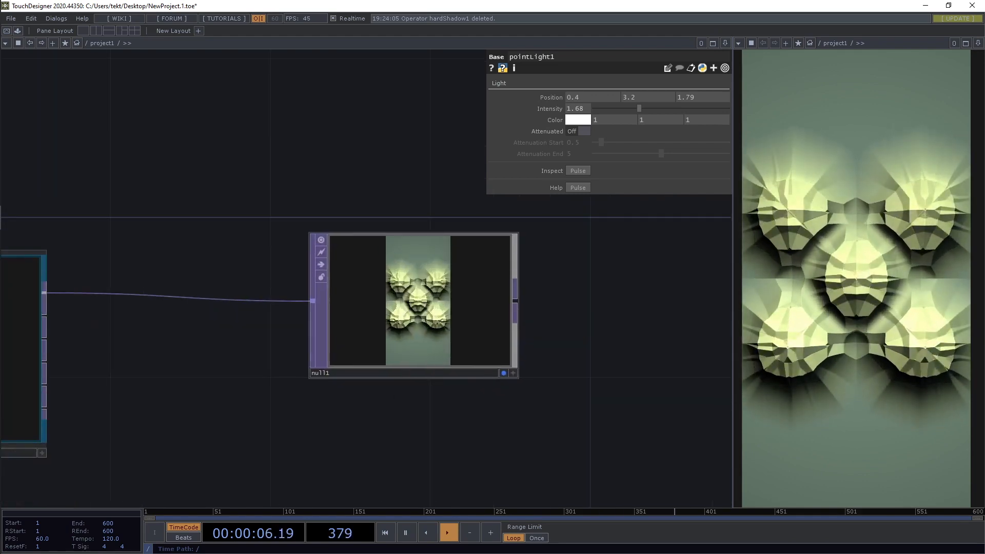
pyautogui.scroll(-4, 433, 329)
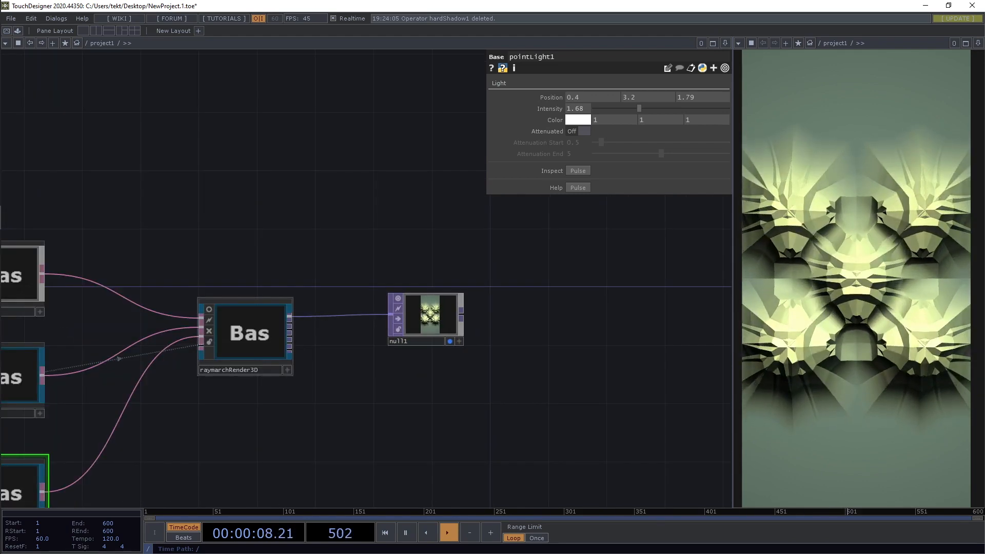
pyautogui.click(249, 336)
pyautogui.click(610, 97)
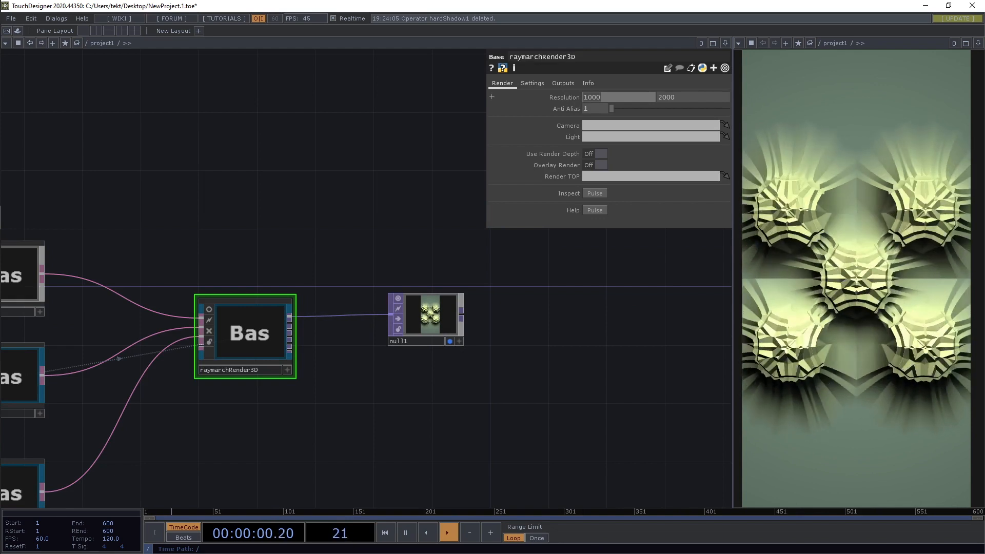
pyautogui.write('1920')
pyautogui.press('Tab')
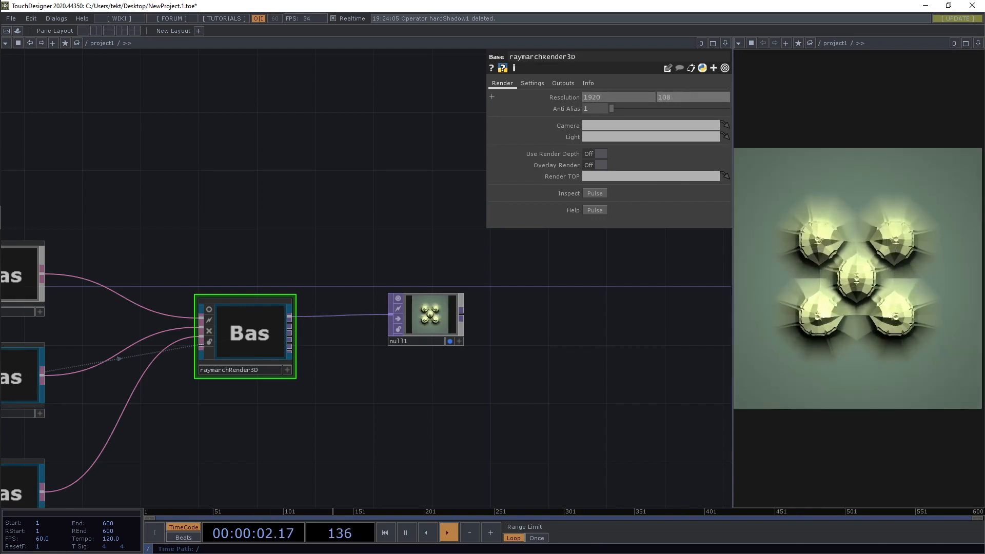
pyautogui.press('Tab')
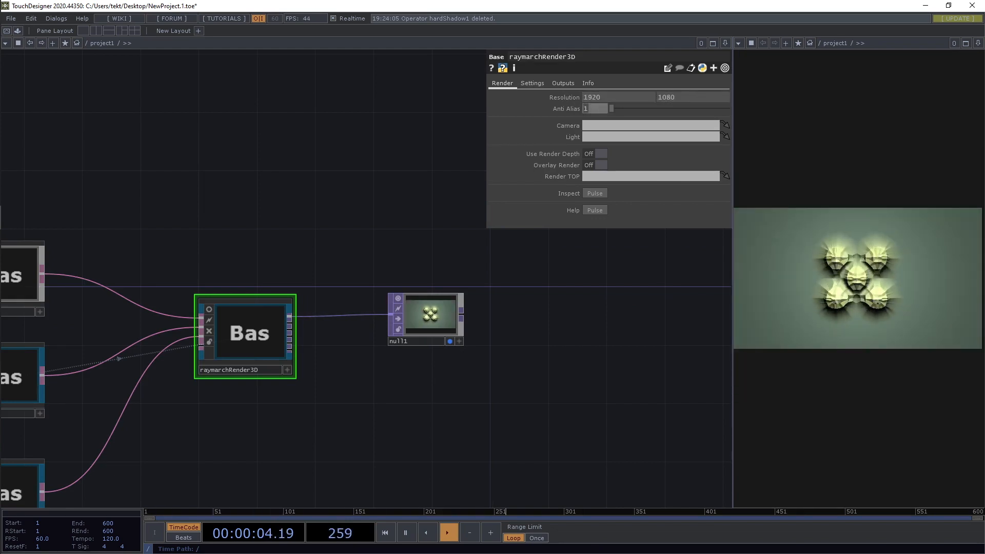
# - Set lookAtCamera1's FOV angle to 44.1
pyautogui.moveTo(128, 256); pyautogui.dragTo(421, 215)
pyautogui.click(295, 336)
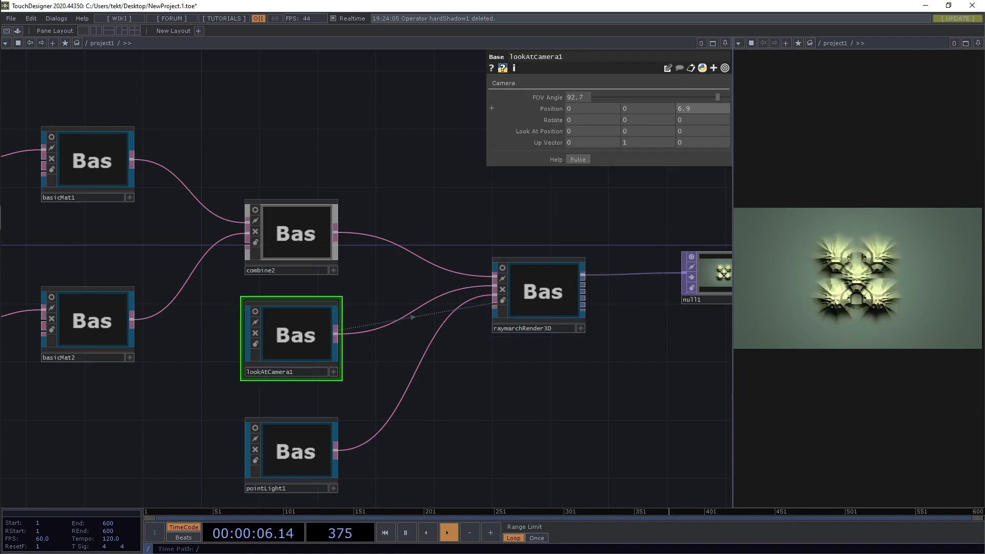
pyautogui.moveTo(687, 97); pyautogui.dragTo(668, 97)
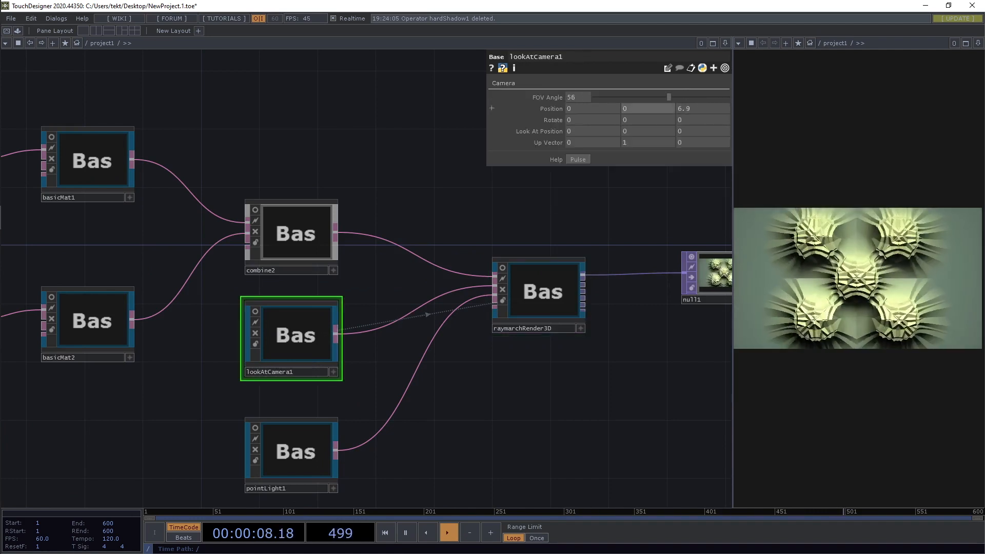
# - Turn on the Backdrop TOPs display so the null1 render fills the network background
pyautogui.moveTo(446, 138); pyautogui.dragTo(90, 204)
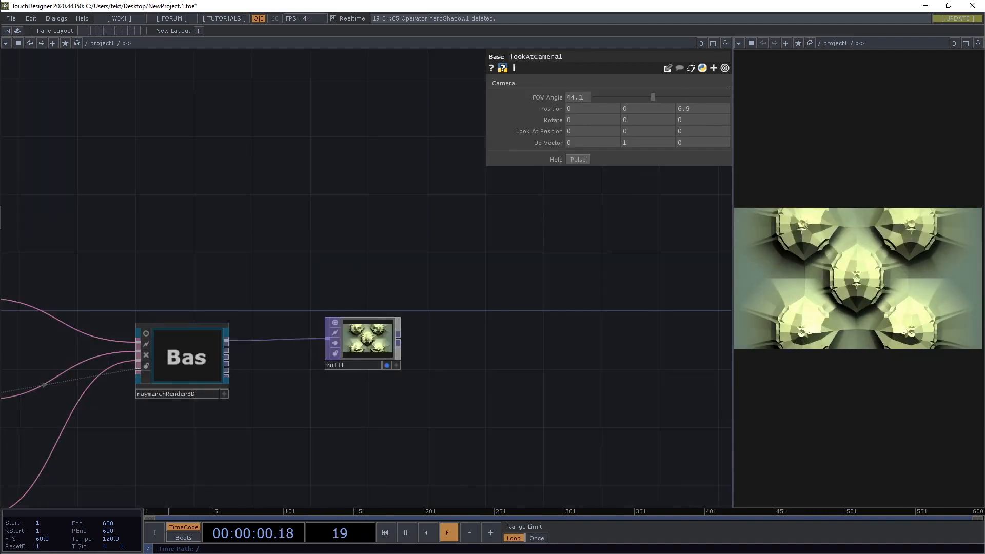
pyautogui.rightClick(495, 176)
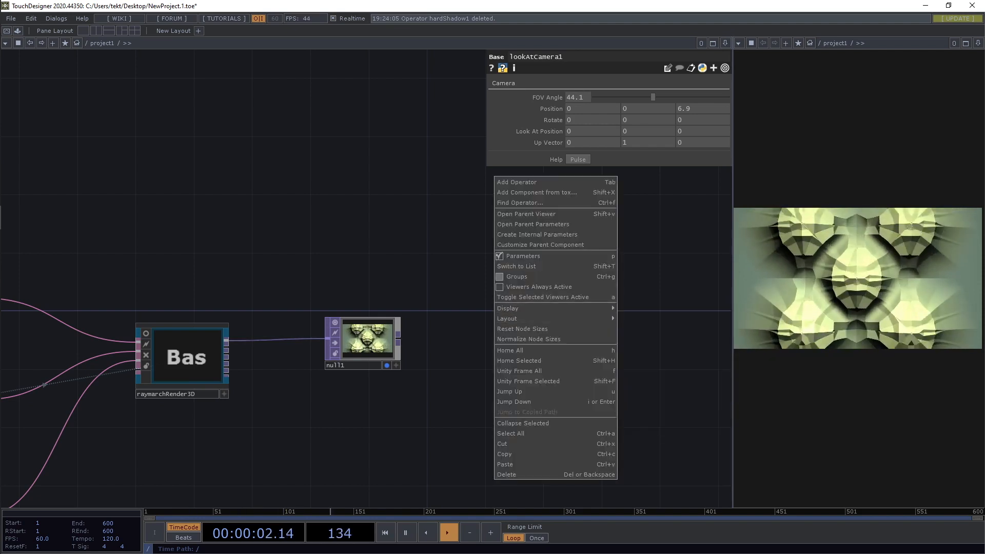
pyautogui.moveTo(554, 308)
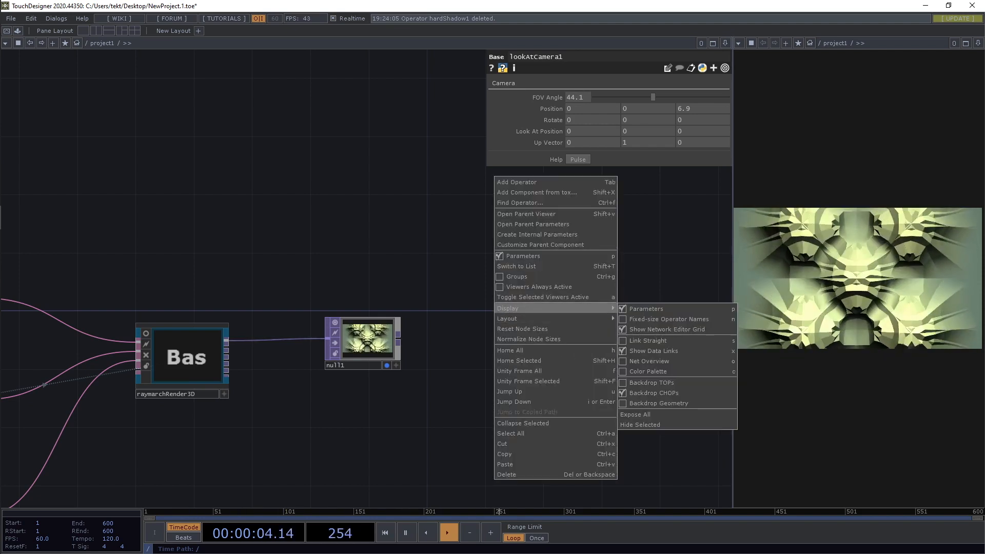
pyautogui.click(650, 383)
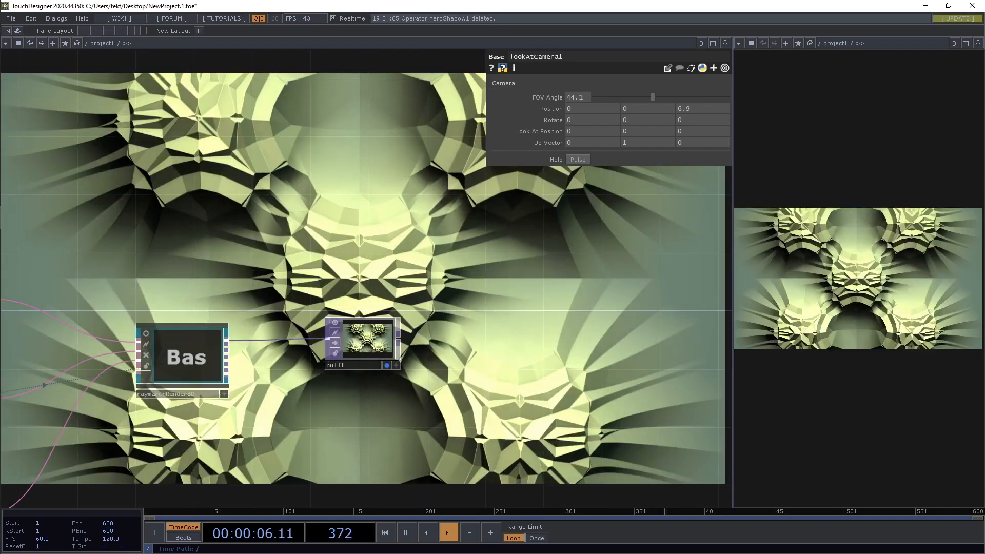
# - Maximize the network editor pane and hide the parameter window
pyautogui.click(713, 43)
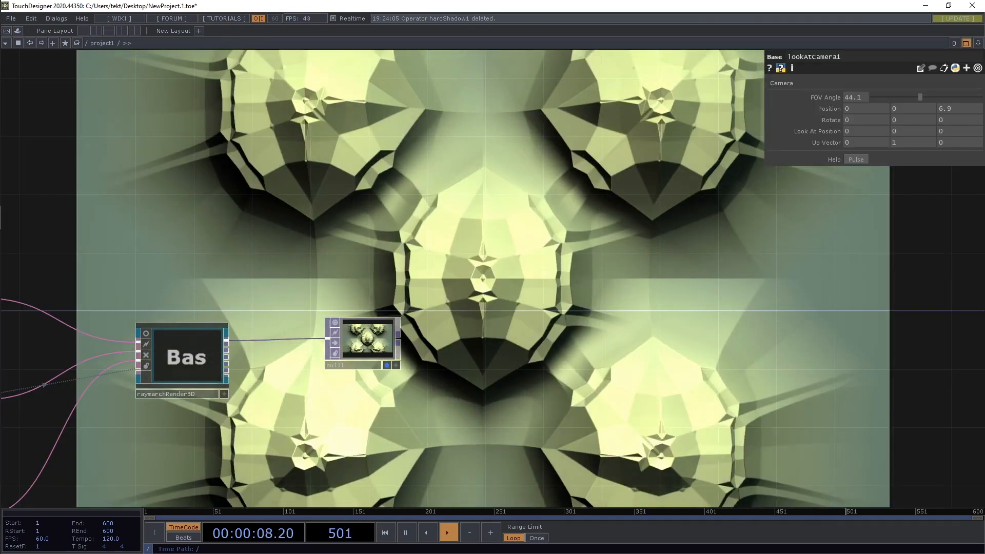
pyautogui.press('p')
# - Delete the unconnected softShadow1 operator above the network and frame the complete operator chain
pyautogui.moveTo(267, 215); pyautogui.dragTo(717, 301)
pyautogui.scroll(-3, 750, 363)
pyautogui.moveTo(750, 363); pyautogui.dragTo(948, 295)
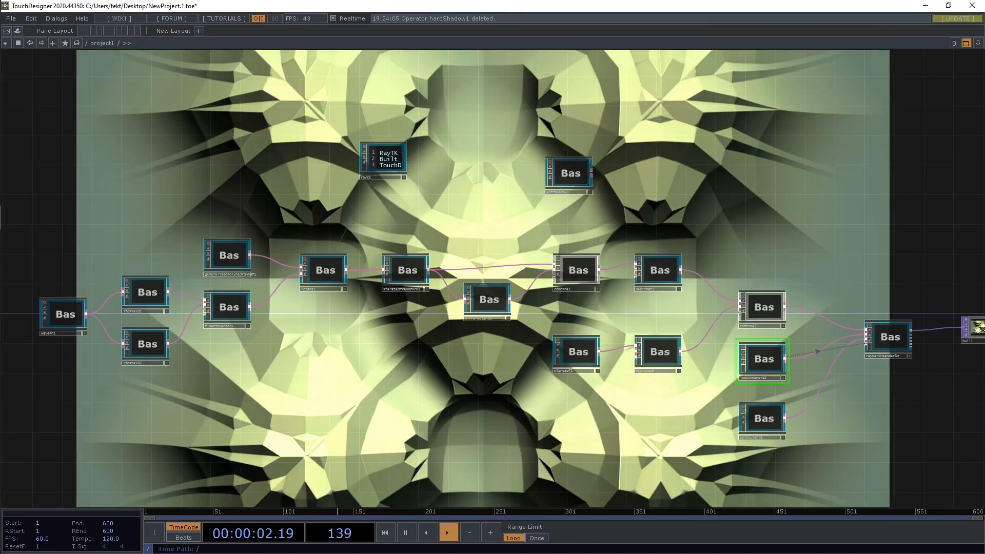
pyautogui.click(591, 173)
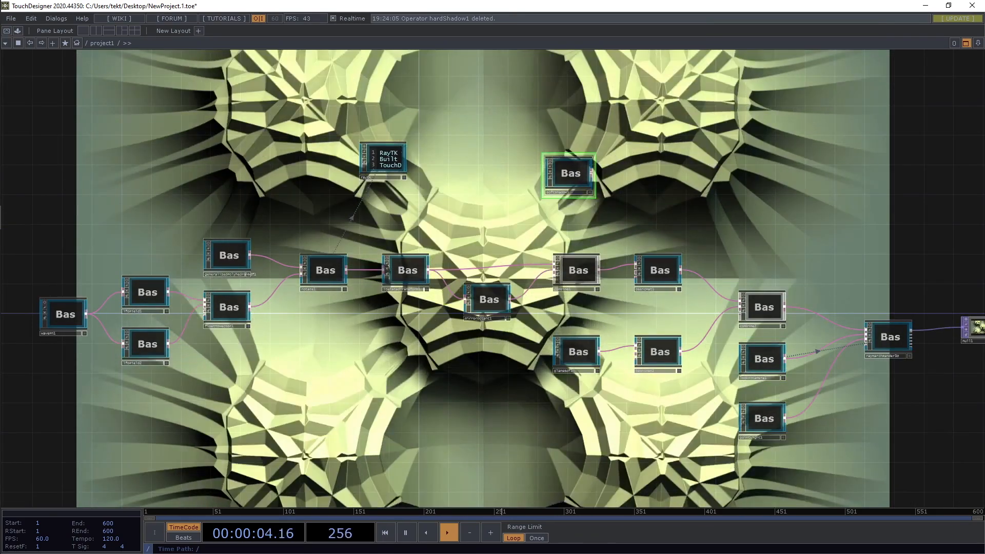
pyautogui.press('Delete')
pyautogui.moveTo(592, 173); pyautogui.dragTo(545, 162)
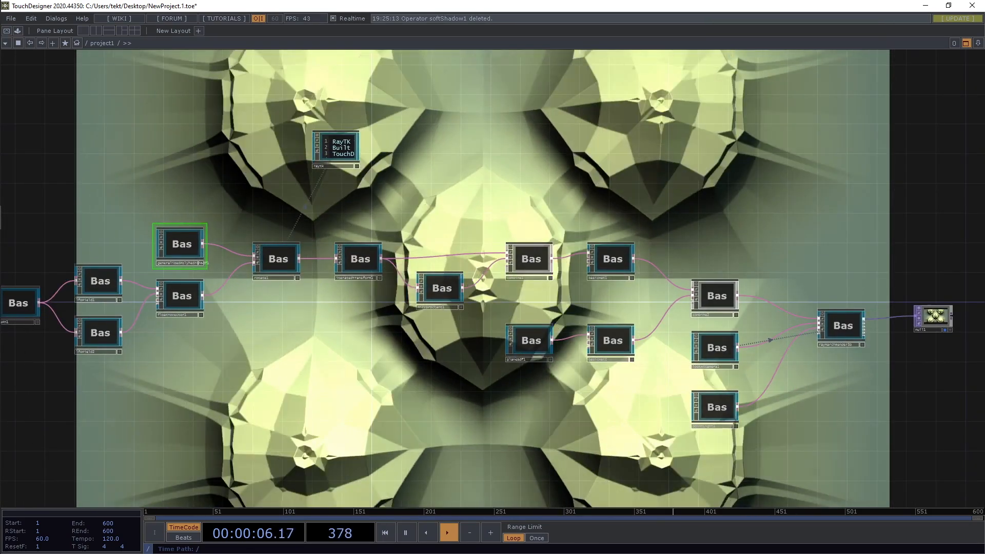
pyautogui.scroll(-2, 353, 393)
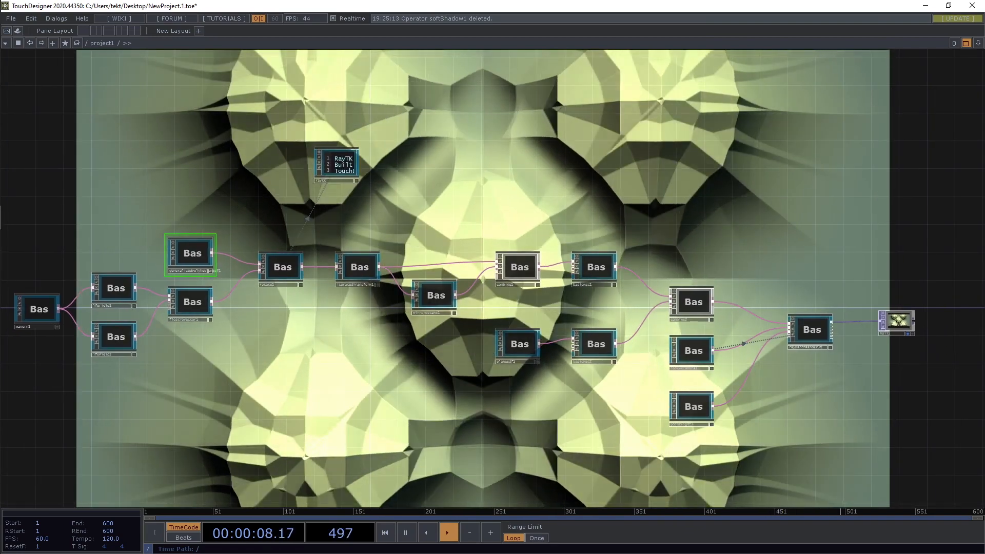